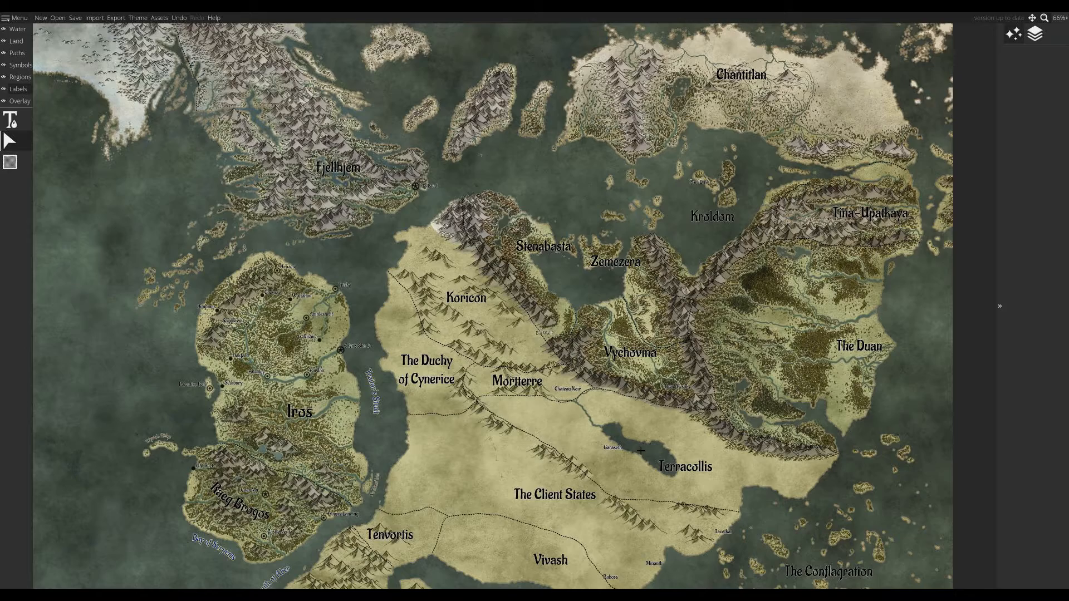
- Paint a chain of mountain symbols down Khuladesh's southwestern peninsula
left_click_drag(444, 556, 482, 299)
left_click_drag(393, 545, 581, 456)
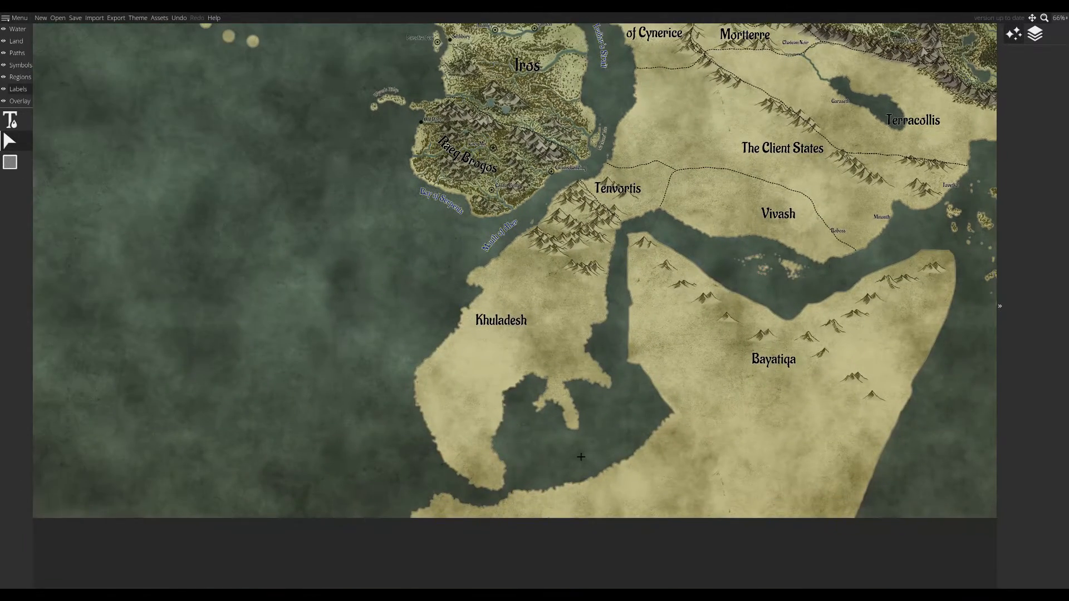
scroll(553, 398, "up", 3)
left_click(20, 65)
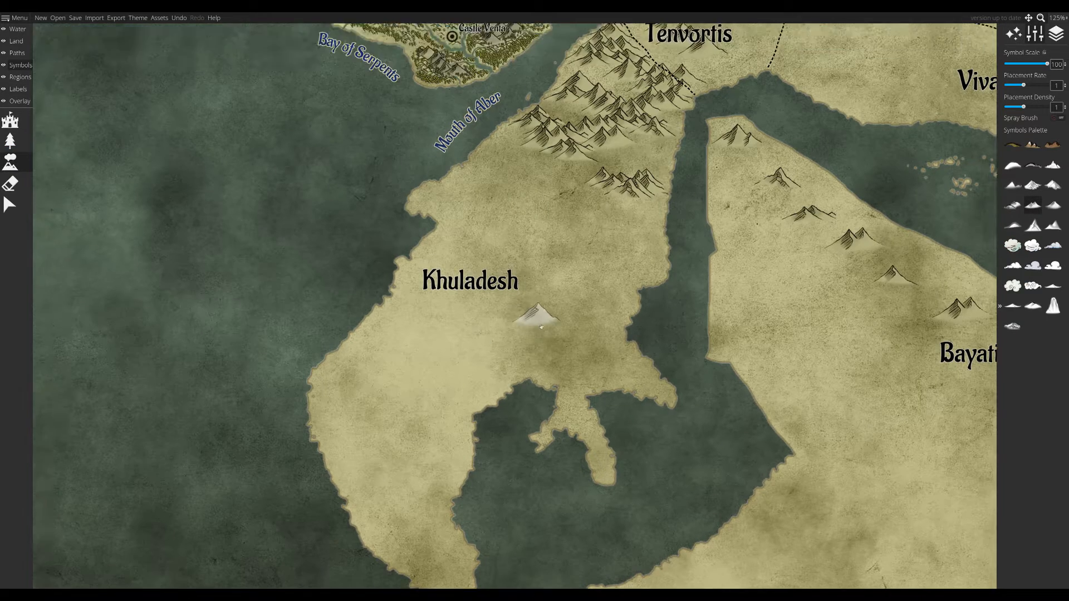
scroll(541, 327, "up", 2)
left_click_drag(419, 189, 520, 423)
scroll(520, 424, "up", 1)
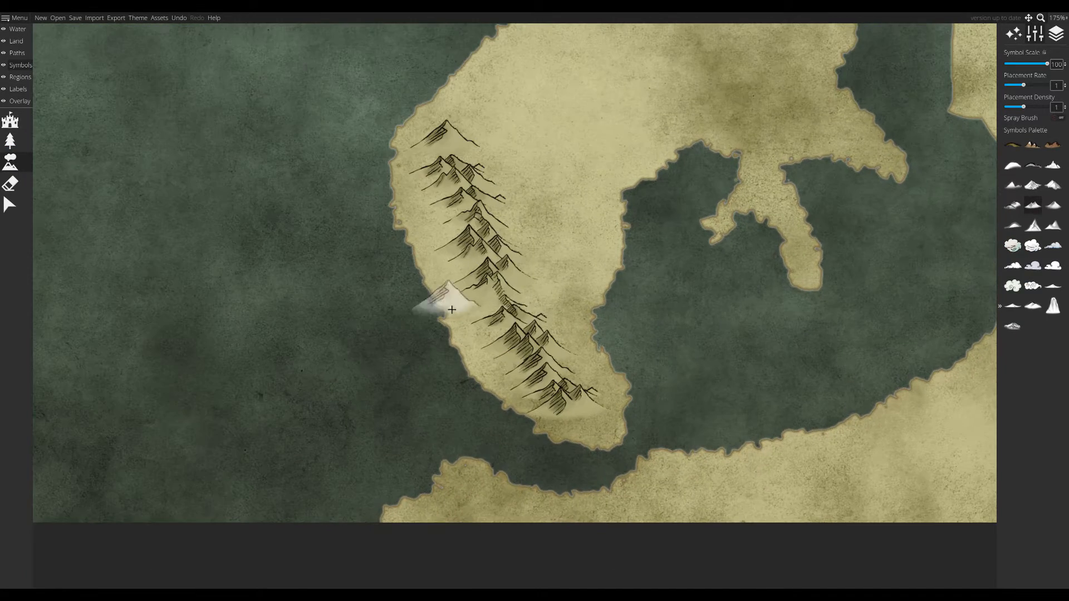
- Thicken the peninsula's mountain chain and add separate peaks at its northern end near the west coast
left_click(499, 340)
left_click_drag(464, 244, 498, 315)
left_click(466, 240)
left_click(500, 177)
left_click(495, 187)
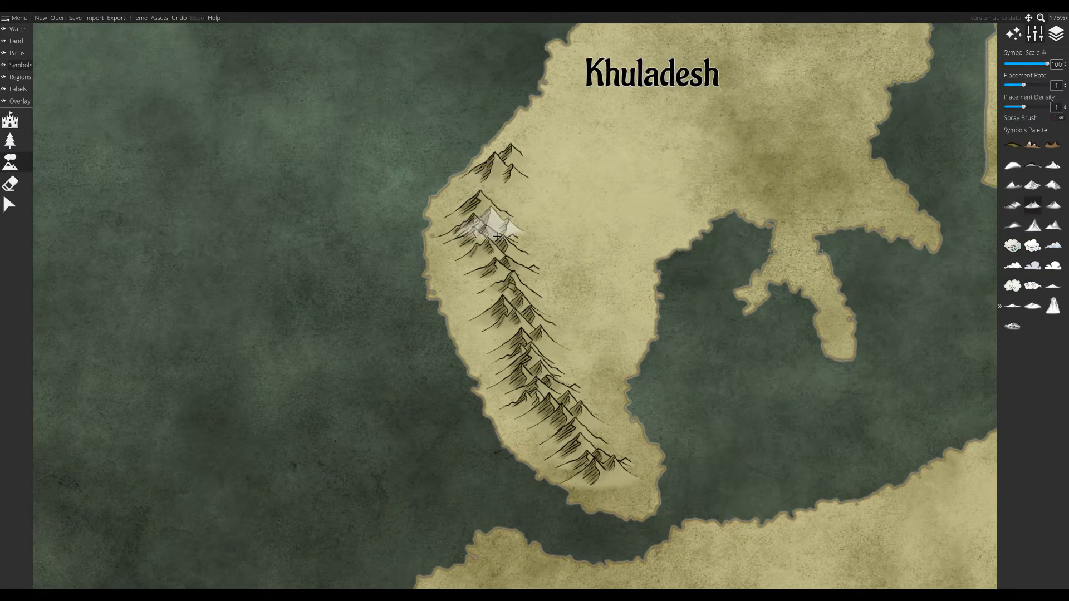
- Fill out the northern half of the peninsula range and branch it northeast with more mountains
left_click(493, 242)
left_click(488, 292)
left_click(532, 298)
left_click(563, 295)
left_click(563, 279)
left_click(591, 264)
- Fill the gaps in the southern and middle parts of the peninsula range with more mountains
left_click_drag(609, 497, 549, 389)
scroll(549, 389, "up", 1)
left_click(558, 390)
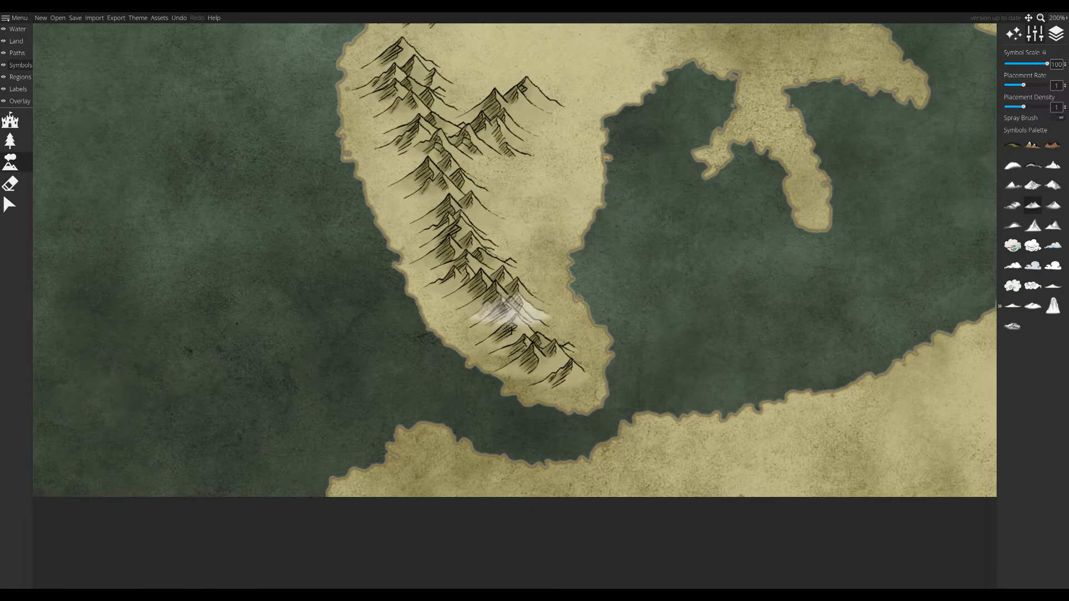
left_click(507, 330)
left_click_drag(435, 216, 462, 256)
left_click(452, 217)
left_click(503, 236)
- Paint a mountain range along the north coast of the landmass across the channel from the peninsula's tip
mouse_move(719, 309)
left_mouse_down()
mouse_move(530, 221)
mouse_move(519, 206)
left_mouse_up()
left_click(479, 386)
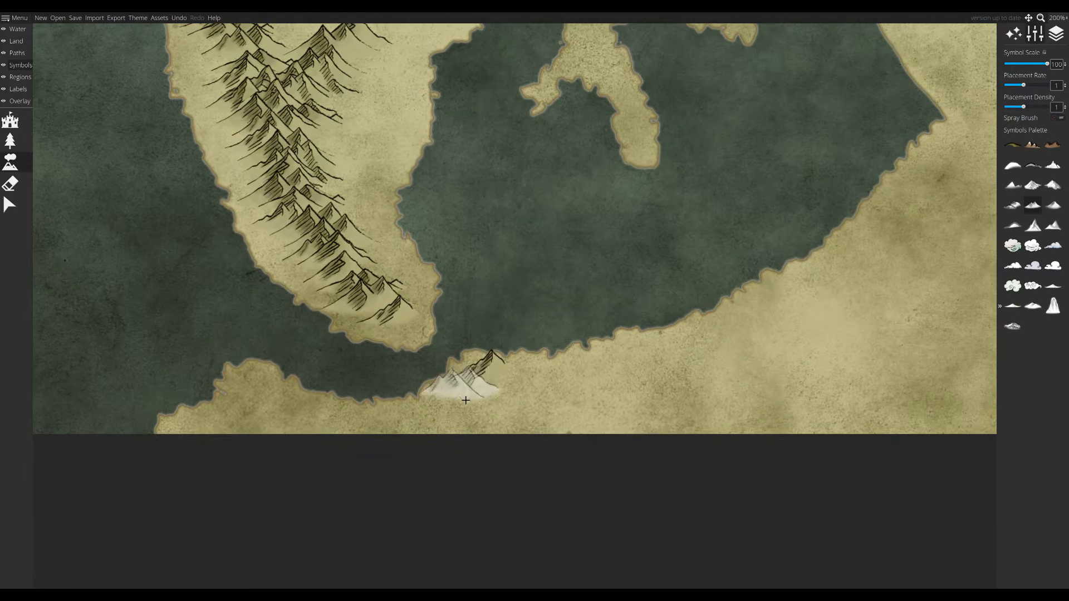
left_click(468, 399)
left_click(482, 402)
mouse_move(484, 407)
left_mouse_down()
mouse_move(597, 440)
mouse_move(399, 419)
mouse_move(443, 414)
mouse_move(360, 451)
mouse_move(317, 445)
left_mouse_up()
- Switch to the small hill symbol and paint hills beneath the northernmost mountains between the Mouth of Aber and Tenvortis
left_click_drag(612, 402, 676, 514)
scroll(635, 341, "down", 1)
left_click_drag(615, 119, 401, 526)
left_click_drag(518, 310, 565, 467)
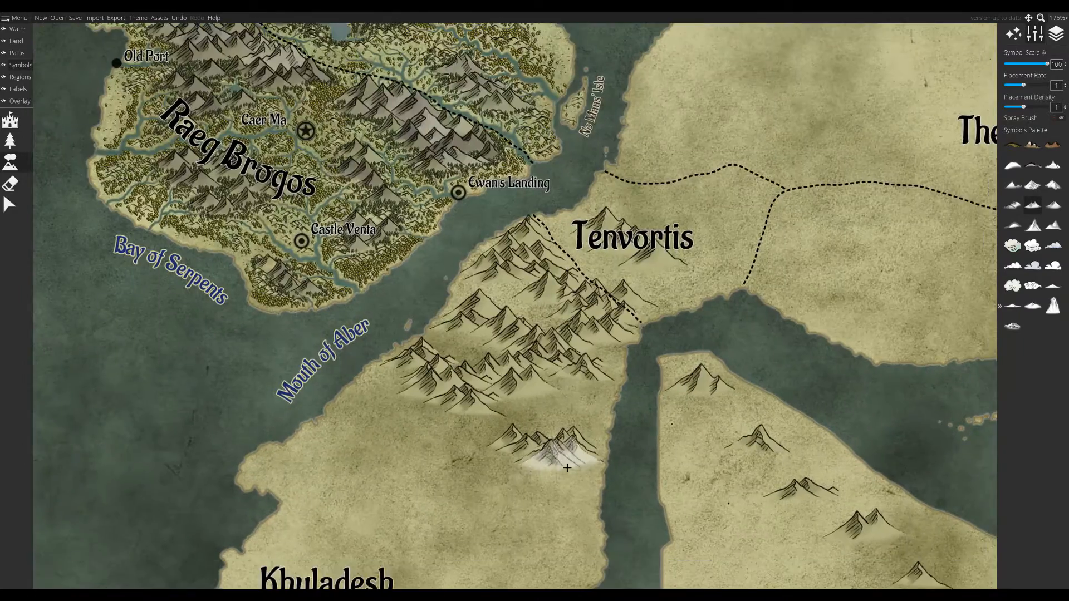
mouse_move(510, 487)
left_mouse_down()
mouse_move(654, 251)
mouse_move(553, 463)
left_mouse_up()
left_click(654, 251)
scroll(459, 171, "up", 9)
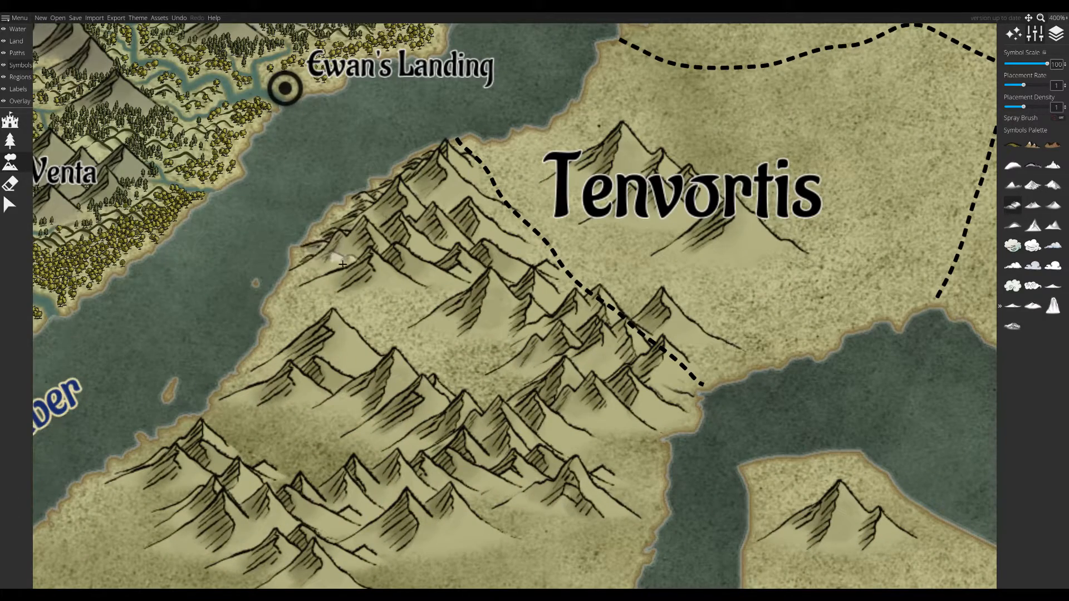
mouse_move(342, 264)
left_mouse_down()
mouse_move(324, 282)
mouse_move(355, 317)
mouse_move(410, 296)
mouse_move(445, 302)
left_mouse_up()
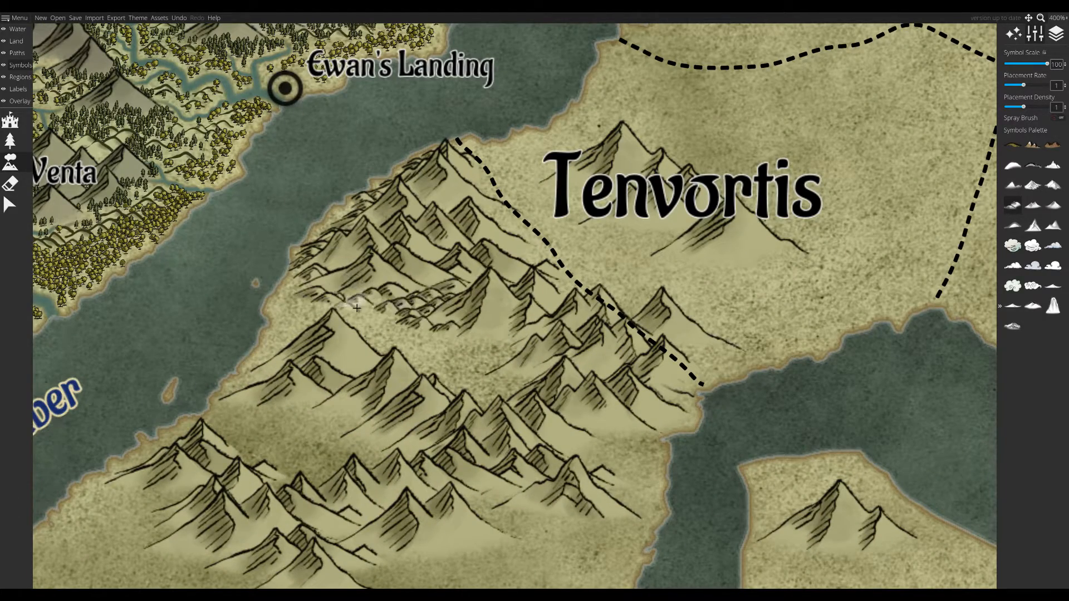
mouse_move(357, 308)
left_mouse_down()
mouse_move(510, 374)
mouse_move(465, 340)
left_mouse_up()
- Paint hills between the northern range's eastern mountains and the coast of the narrow strait
left_click_drag(547, 391, 446, 367)
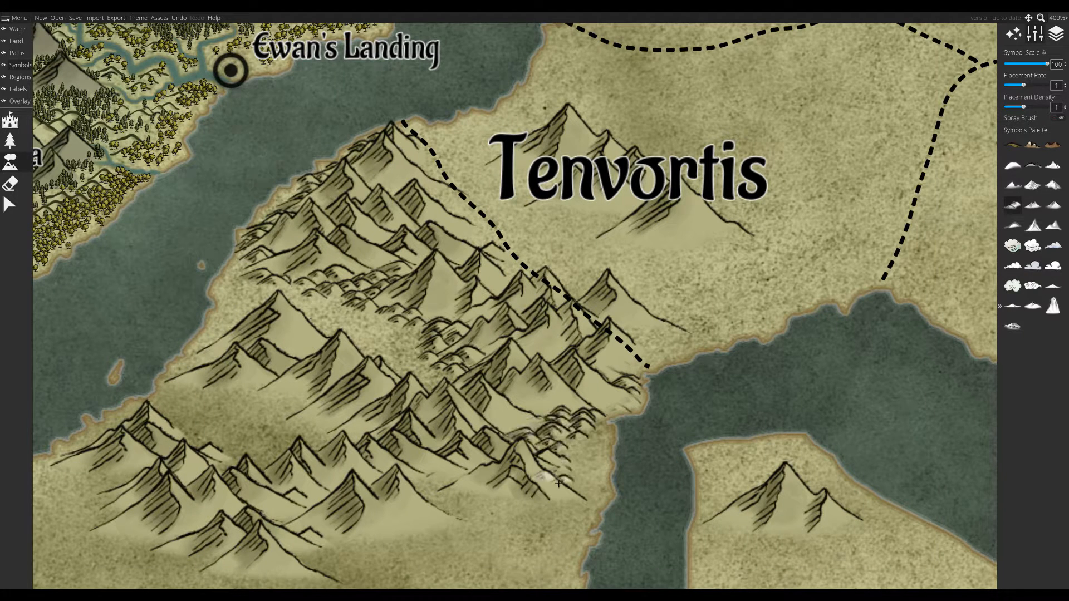
left_click_drag(580, 448, 601, 487)
left_click_drag(601, 487, 521, 458)
- Paint hills along the dotted Tenvortis border and around the Tenvortis peaks, moving the Tenvortis label northeast off them
mouse_move(552, 313)
left_mouse_down()
mouse_move(539, 382)
mouse_move(626, 357)
left_mouse_up()
left_click_drag(335, 203, 380, 272)
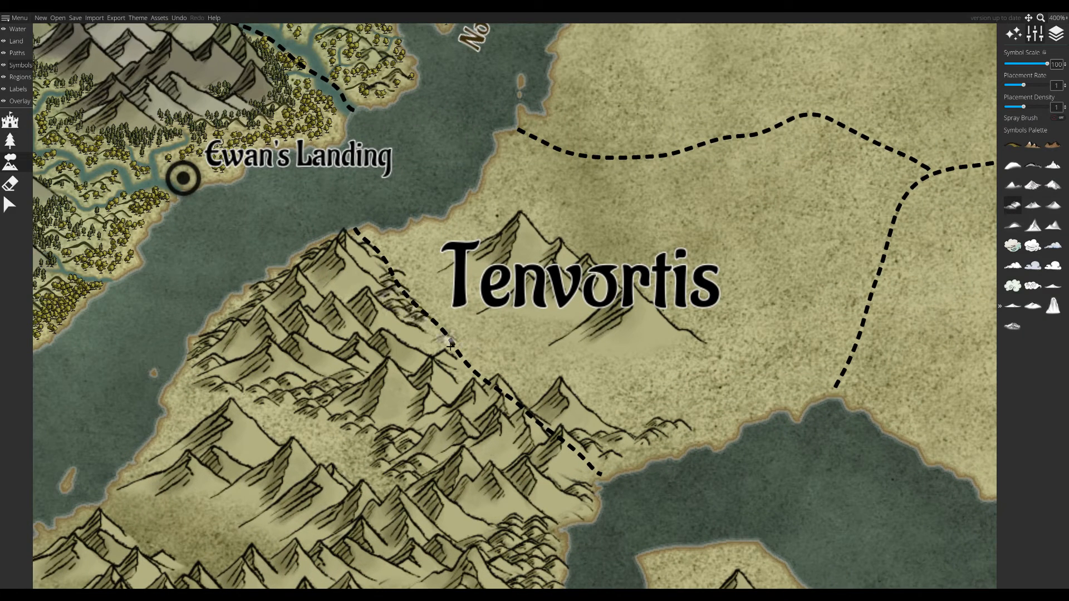
mouse_move(450, 346)
left_mouse_down()
mouse_move(470, 389)
mouse_move(490, 369)
mouse_move(525, 394)
mouse_move(475, 377)
mouse_move(543, 404)
mouse_move(543, 389)
mouse_move(649, 430)
mouse_move(500, 375)
left_mouse_up()
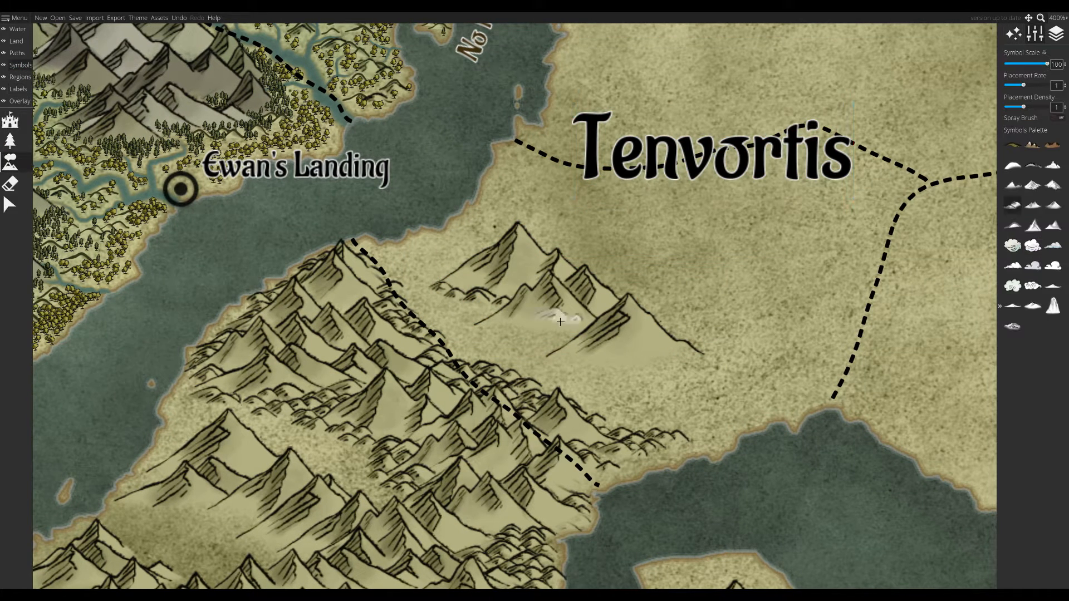
left_click_drag(560, 322, 544, 337)
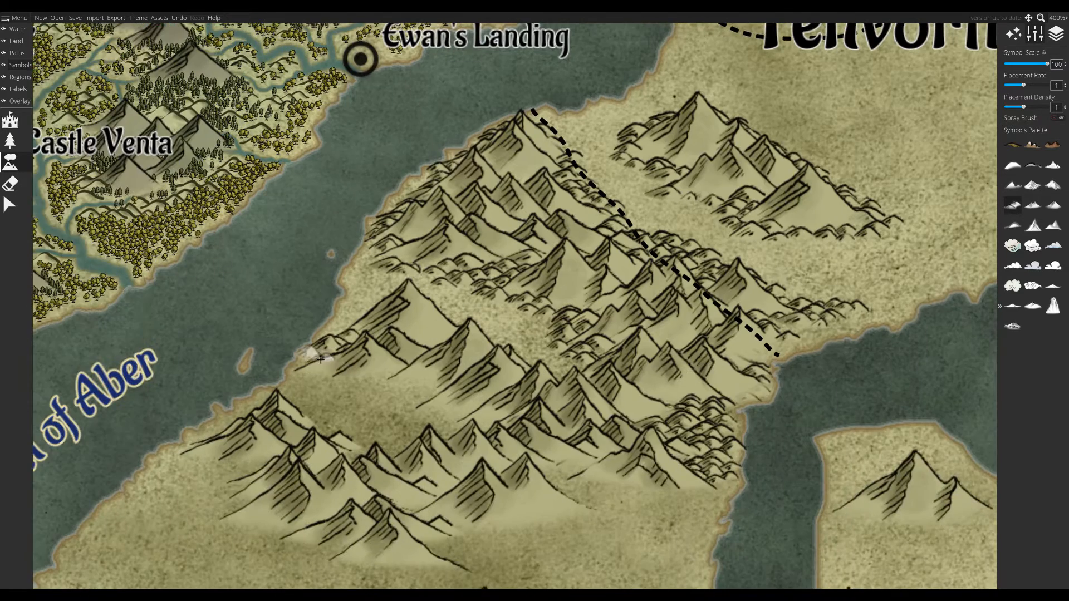
- Paint hills beneath the middle mountain rows and around the range's western end near the Mouth of Aber
mouse_move(321, 360)
left_mouse_down()
mouse_move(325, 385)
mouse_move(412, 384)
mouse_move(530, 489)
left_mouse_up()
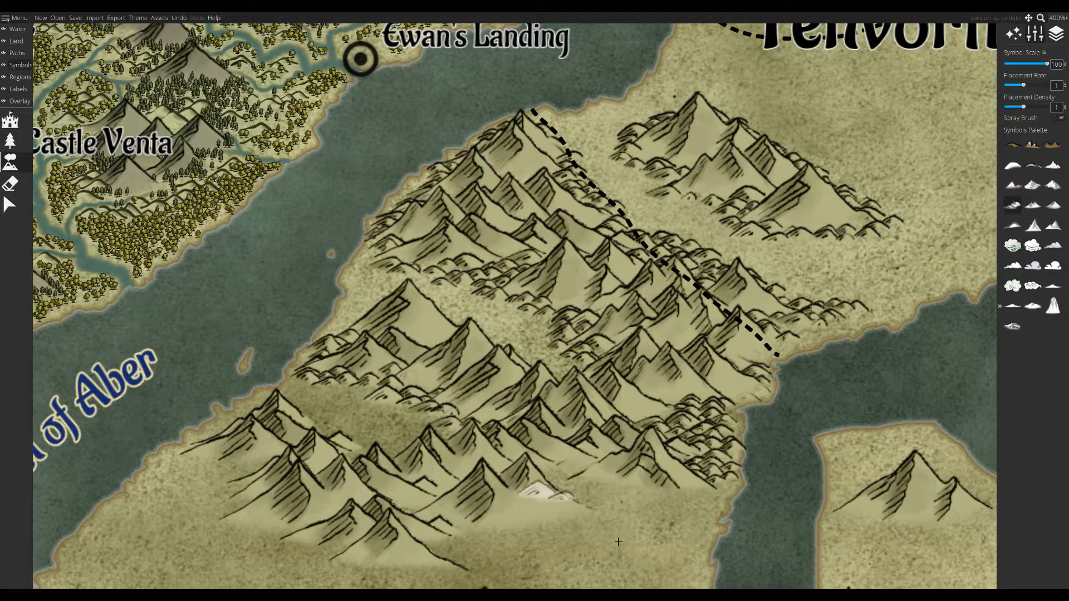
left_click_drag(518, 351, 598, 396)
left_click_drag(673, 383, 597, 389)
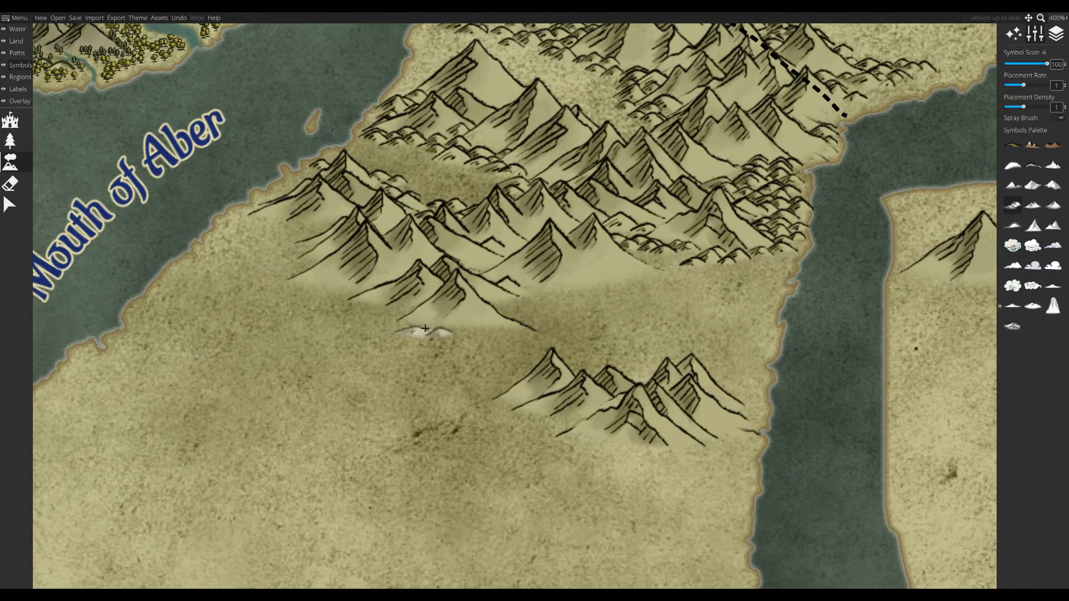
left_click_drag(262, 226, 327, 239)
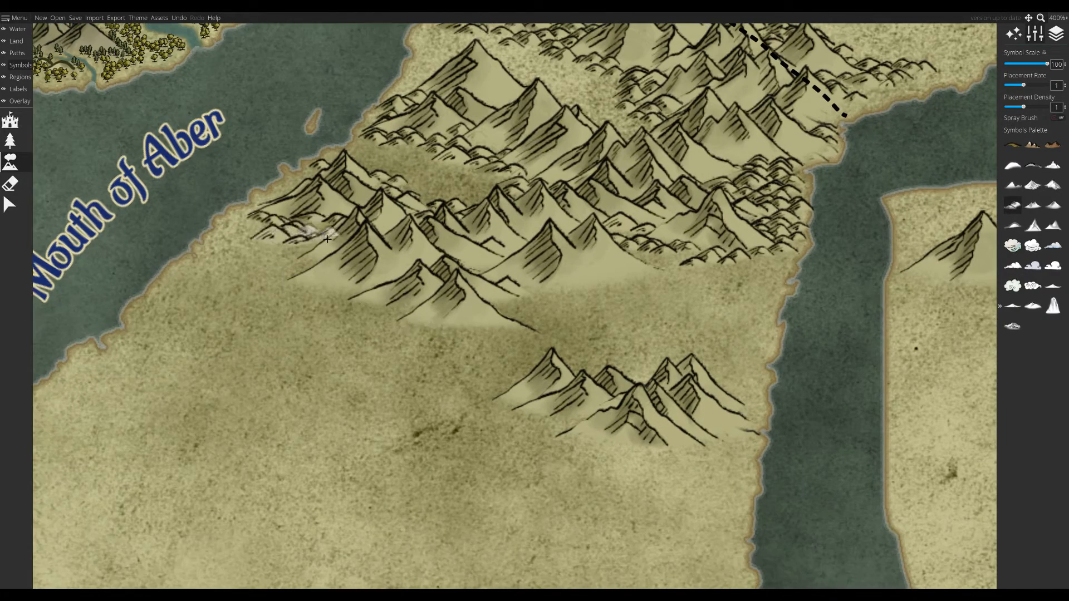
- Paint hills along the northern range's southern foot and around the separate mountain cluster below it
mouse_move(315, 276)
left_mouse_down()
mouse_move(404, 314)
mouse_move(540, 337)
mouse_move(499, 351)
mouse_move(544, 308)
mouse_move(662, 264)
mouse_move(531, 301)
mouse_move(528, 316)
mouse_move(550, 300)
mouse_move(662, 292)
left_mouse_up()
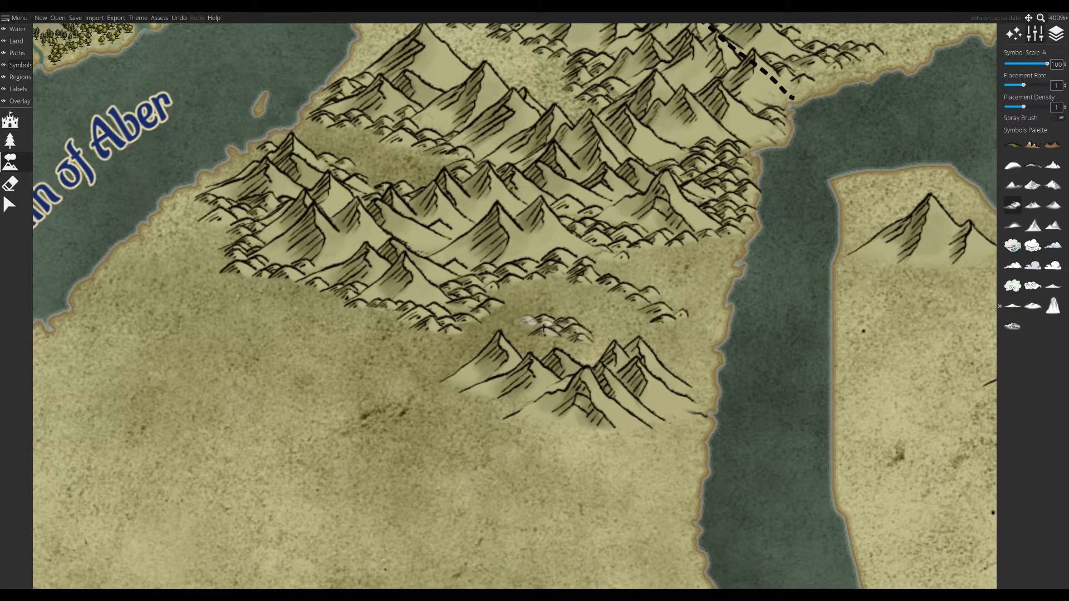
mouse_move(543, 328)
left_mouse_down()
mouse_move(539, 366)
mouse_move(593, 374)
mouse_move(613, 354)
mouse_move(479, 375)
left_mouse_up()
mouse_move(534, 409)
left_mouse_down()
mouse_move(610, 433)
mouse_move(674, 422)
left_mouse_up()
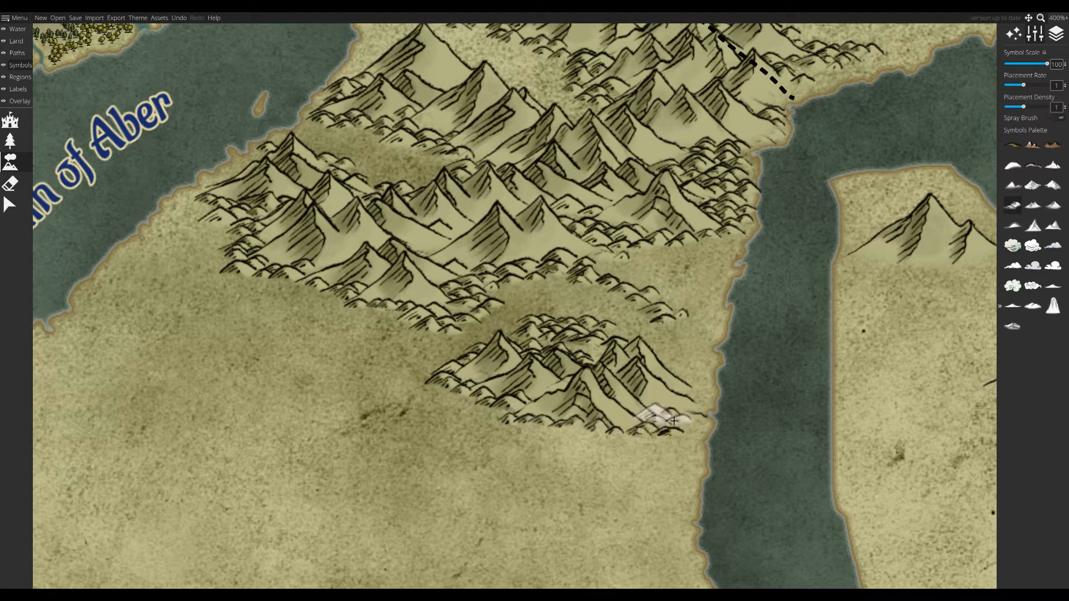
- Paint hills around the southernmost mountains of Khuladesh's southwestern peninsula and up their eastern slope
scroll(501, 379, "down", 5)
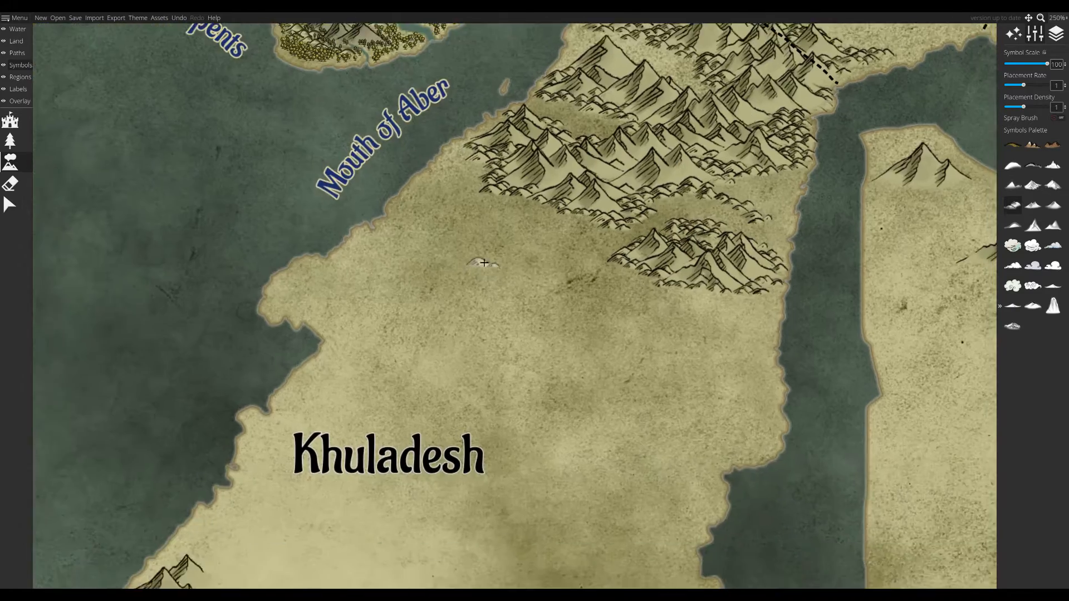
left_click_drag(443, 485, 610, 162)
left_click_drag(466, 535, 465, 161)
scroll(465, 439, "up", 5)
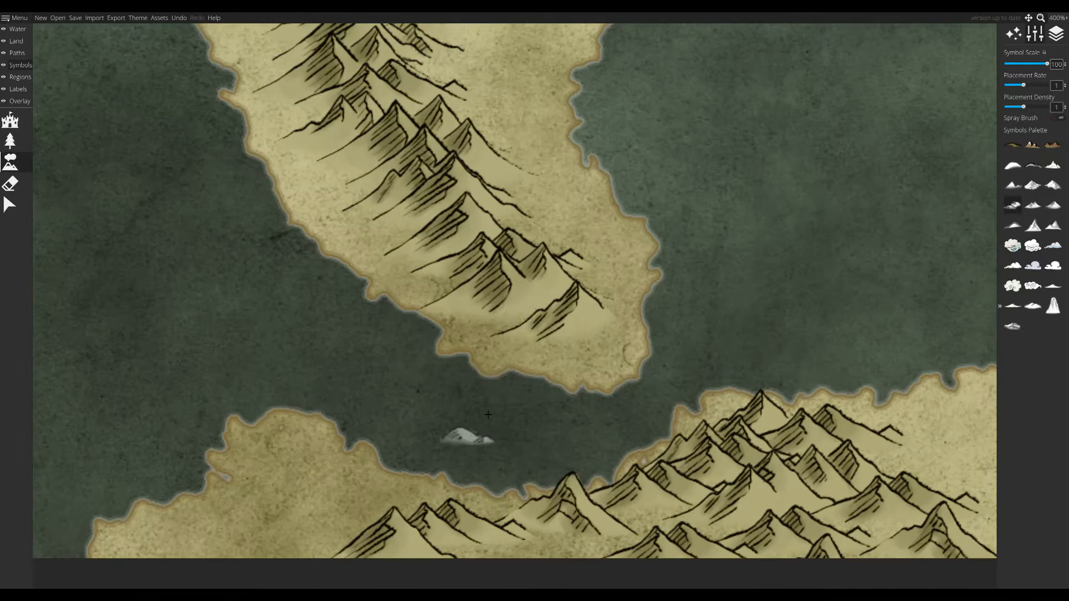
left_click(512, 313)
key("ctrl+z")
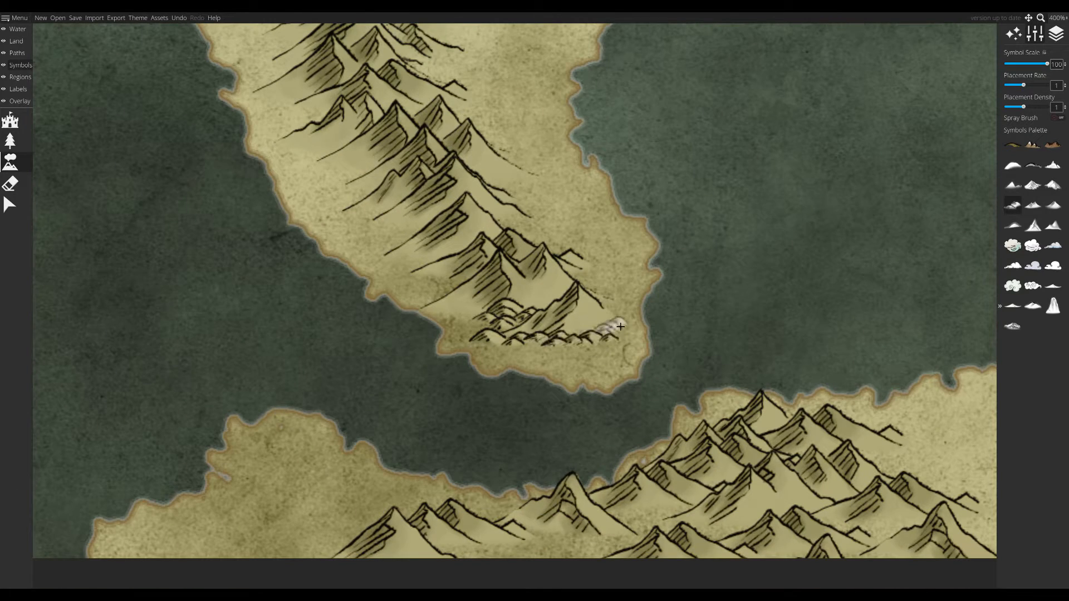
left_click_drag(620, 327, 586, 284)
left_click_drag(516, 213, 510, 190)
- Paint hills along the southwestern foot of the peninsula range, just above its tip
left_click_drag(462, 310, 535, 393)
left_click(533, 394)
mouse_move(500, 344)
left_mouse_down()
mouse_move(469, 308)
mouse_move(474, 321)
left_mouse_up()
left_click_drag(492, 367, 598, 421)
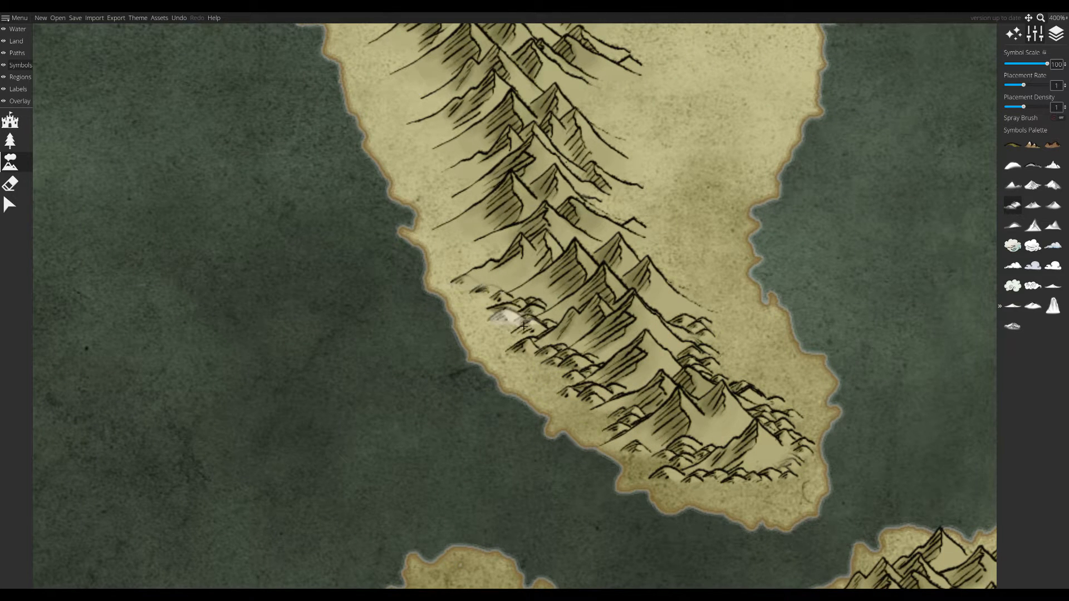
- Continue the hills up the western flank of the peninsula range to its northern end
mouse_move(524, 326)
left_mouse_down()
mouse_move(582, 345)
mouse_move(607, 406)
left_mouse_up()
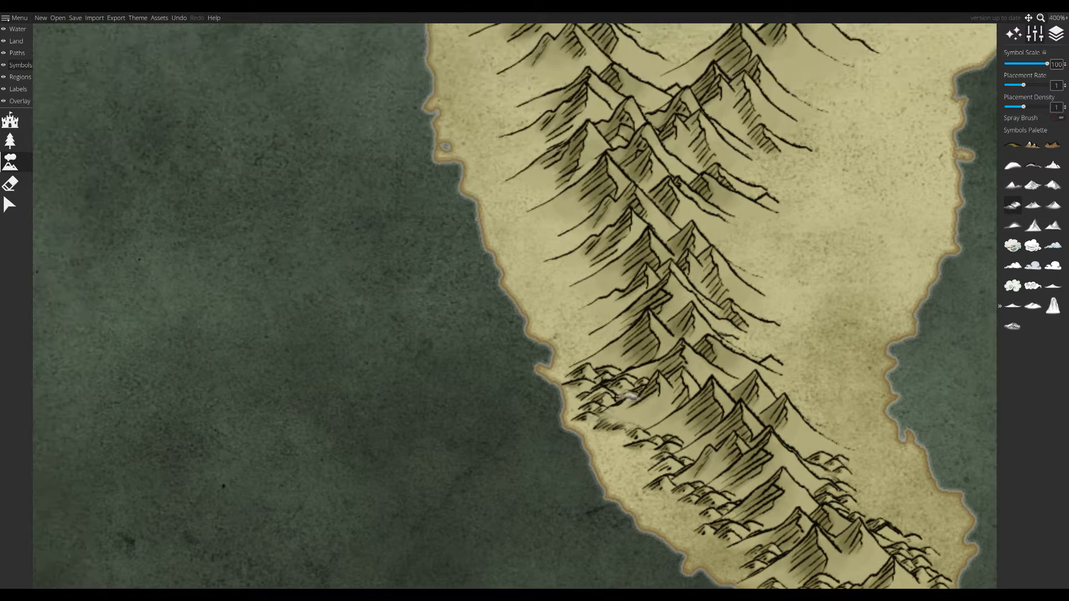
key("s")
left_click(580, 386)
left_click(15, 168)
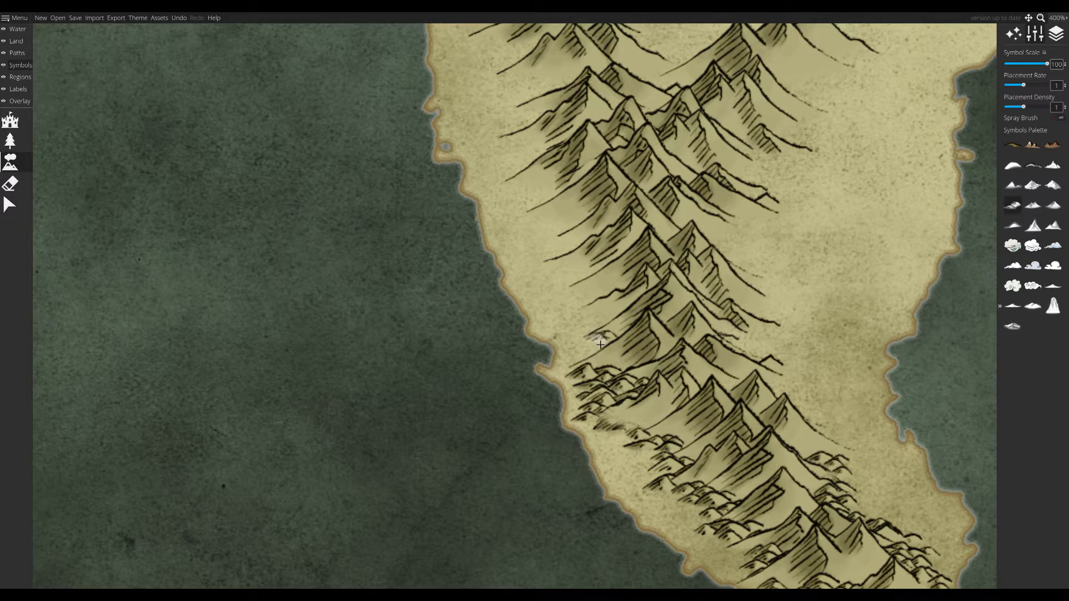
left_click_drag(582, 304, 654, 420)
mouse_move(649, 370)
left_mouse_down()
mouse_move(653, 356)
mouse_move(605, 285)
mouse_move(630, 374)
left_mouse_up()
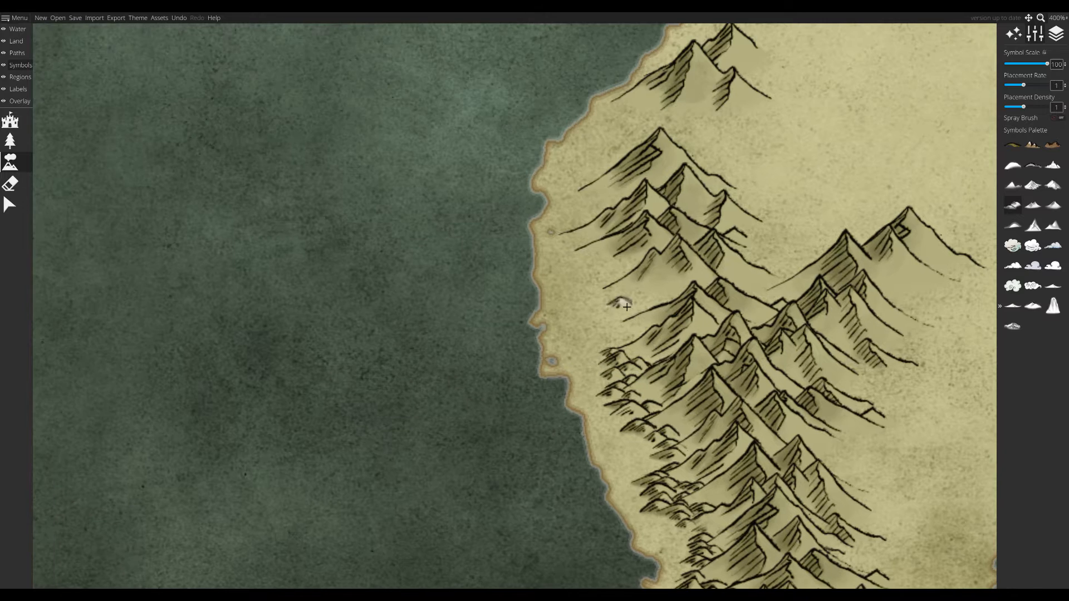
left_click_drag(676, 309, 623, 314)
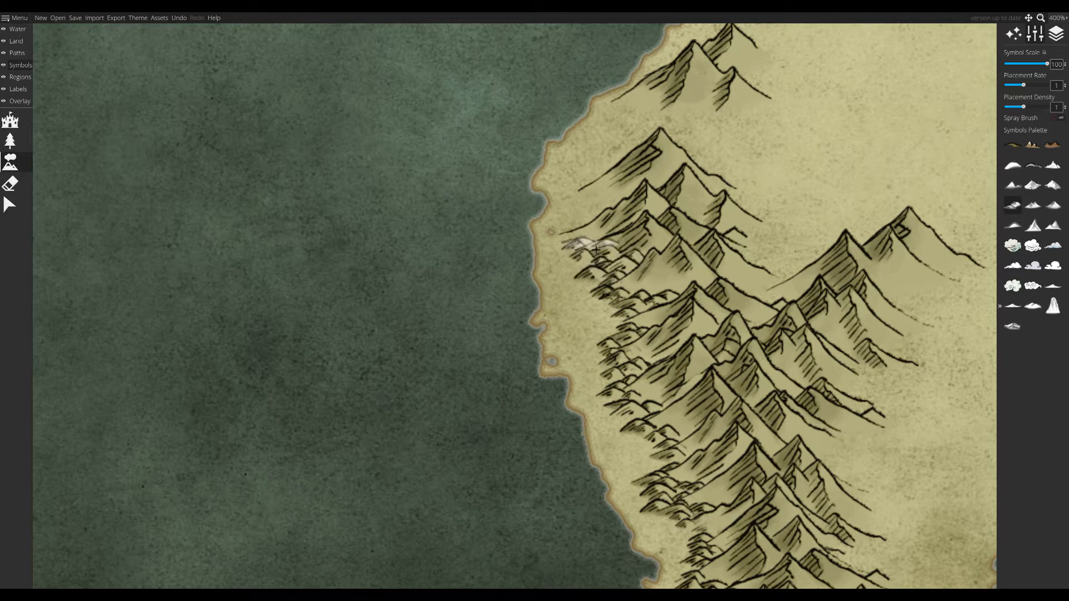
mouse_move(596, 250)
left_mouse_down()
mouse_move(577, 325)
mouse_move(566, 321)
mouse_move(570, 345)
mouse_move(588, 318)
left_mouse_up()
- Paint hills on the northeastern side of the peninsula range, across the gap to its eastern branch
left_click_drag(719, 378, 596, 336)
left_click_drag(616, 365, 694, 337)
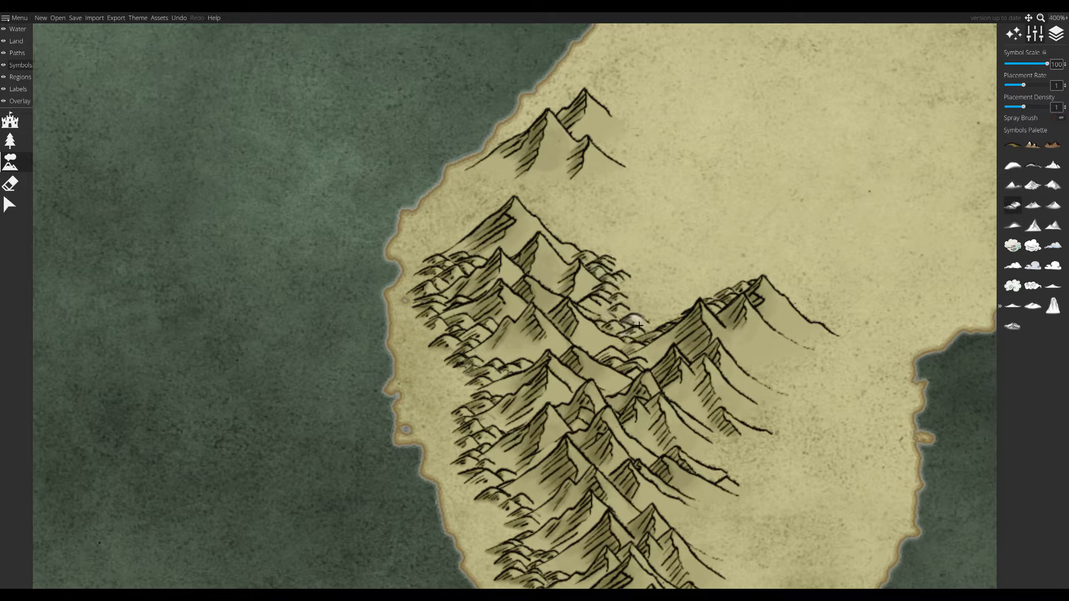
mouse_move(504, 231)
left_mouse_down()
mouse_move(557, 230)
mouse_move(586, 246)
left_mouse_up()
- Surround the separate group of peaks north of the peninsula range with hills
scroll(584, 223, "up", 1)
left_click_drag(629, 190, 580, 166)
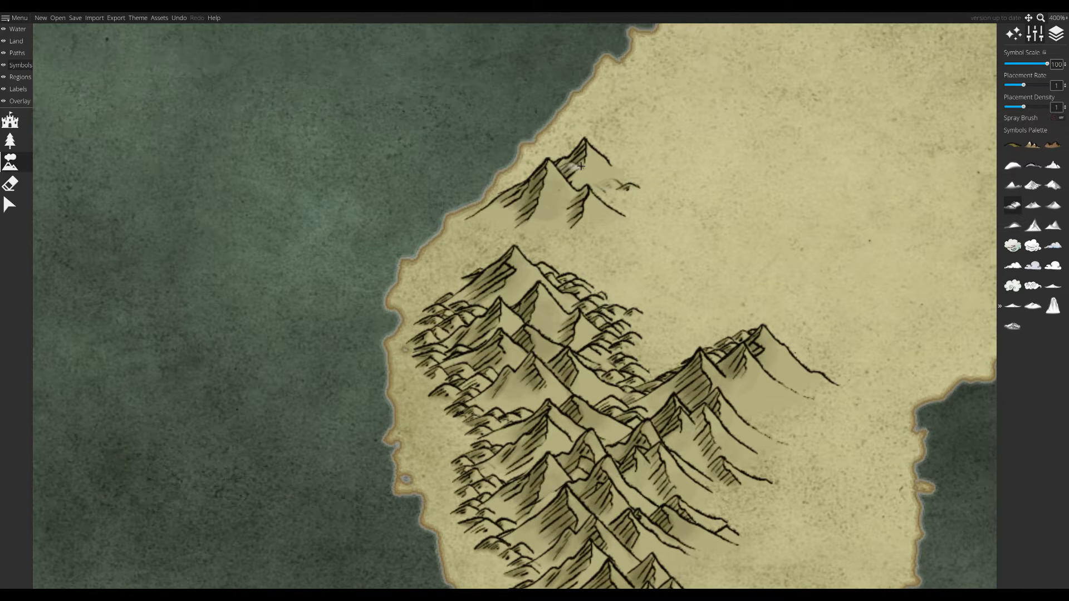
mouse_move(523, 231)
left_mouse_down()
mouse_move(622, 236)
mouse_move(643, 206)
left_mouse_up()
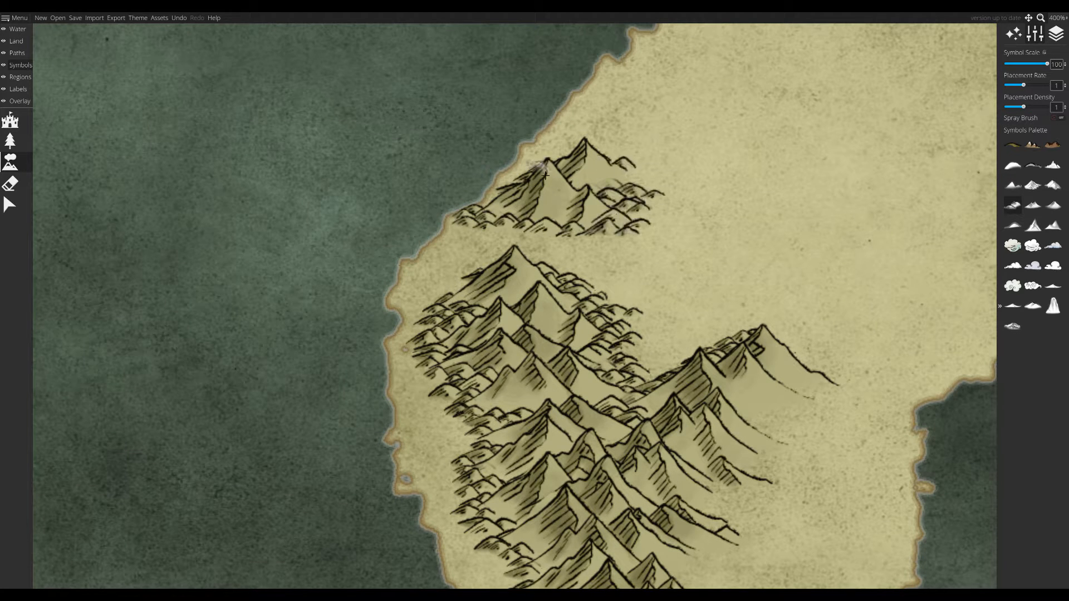
mouse_move(545, 176)
left_mouse_down()
mouse_move(656, 196)
mouse_move(635, 181)
left_mouse_up()
- Paint hills around the peninsula range's eastern branch and down its whole eastern flank
mouse_move(732, 442)
left_mouse_down()
mouse_move(478, 336)
mouse_move(436, 301)
left_mouse_up()
mouse_move(502, 205)
left_mouse_down()
mouse_move(531, 226)
mouse_move(525, 277)
mouse_move(547, 189)
left_mouse_up()
left_click_drag(453, 284, 498, 245)
left_click_drag(469, 317, 457, 214)
mouse_move(402, 246)
left_mouse_down()
mouse_move(429, 288)
mouse_move(444, 280)
mouse_move(437, 361)
mouse_move(522, 452)
left_mouse_up()
left_click_drag(457, 387, 435, 326)
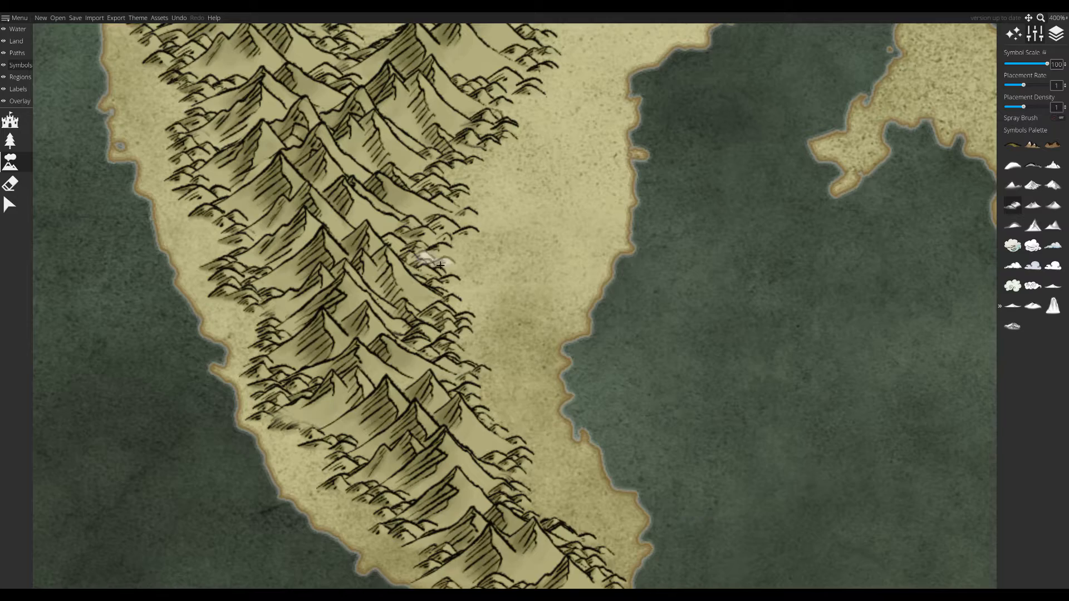
mouse_move(437, 251)
left_mouse_down()
mouse_move(519, 218)
mouse_move(523, 265)
left_mouse_up()
mouse_move(632, 401)
left_mouse_down()
mouse_move(611, 314)
mouse_move(559, 487)
left_mouse_up()
- Paint a short line of hills inland from the west coast, just below the Khuladesh label
scroll(611, 314, "down", 2)
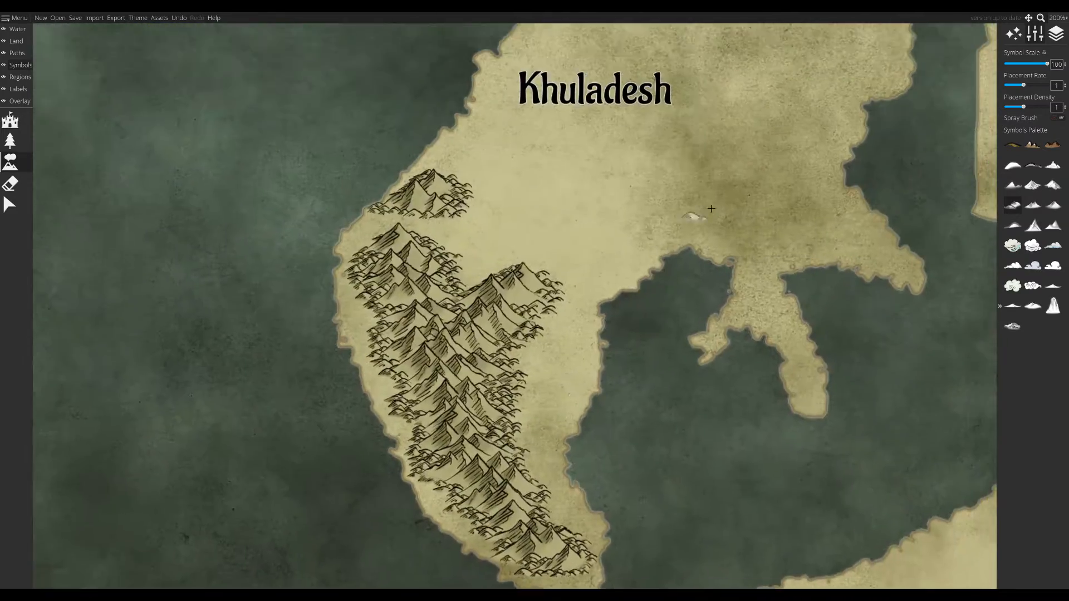
left_click_drag(579, 198, 580, 318)
scroll(428, 290, "up", 4)
mouse_move(501, 250)
left_mouse_down()
mouse_move(558, 209)
mouse_move(491, 219)
mouse_move(578, 139)
mouse_move(711, 191)
mouse_move(634, 211)
left_mouse_up()
mouse_move(687, 195)
left_mouse_down()
mouse_move(607, 261)
mouse_move(635, 239)
mouse_move(486, 273)
left_mouse_up()
scroll(486, 274, "down", 2)
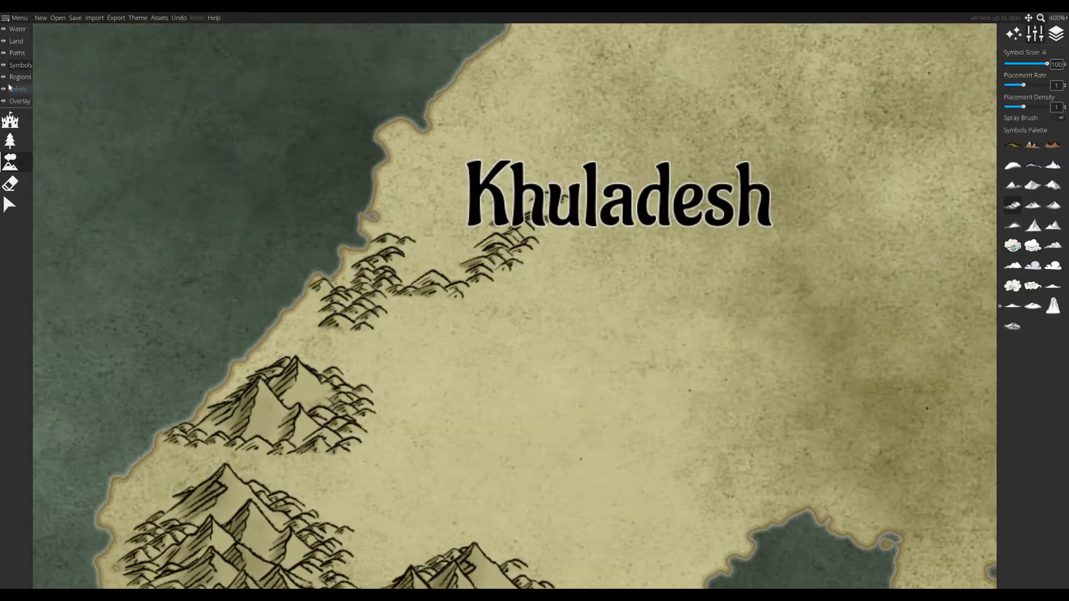
- Move the Khuladesh label east off the land, over the strait beside Bayatiqa
left_click(14, 88)
scroll(709, 292, "down", 2)
left_click_drag(696, 234, 373, 234)
left_click_drag(374, 234, 46, 478)
left_click_drag(46, 478, 605, 561)
left_click_drag(672, 314, 628, 63)
left_click_drag(515, 306, 776, 286)
left_click(13, 65)
left_click(10, 162)
left_click_drag(135, 268, 292, 267)
scroll(292, 267, "up", 4)
scroll(447, 277, "down", 5)
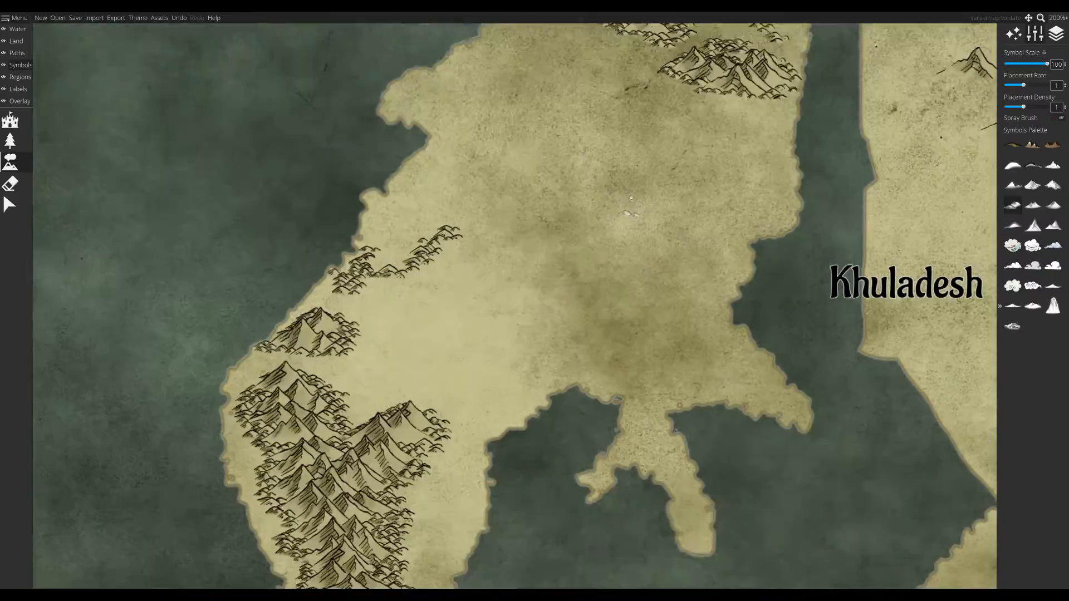
left_click_drag(626, 210, 699, 158)
left_click_drag(591, 214, 703, 334)
scroll(691, 281, "down", 3)
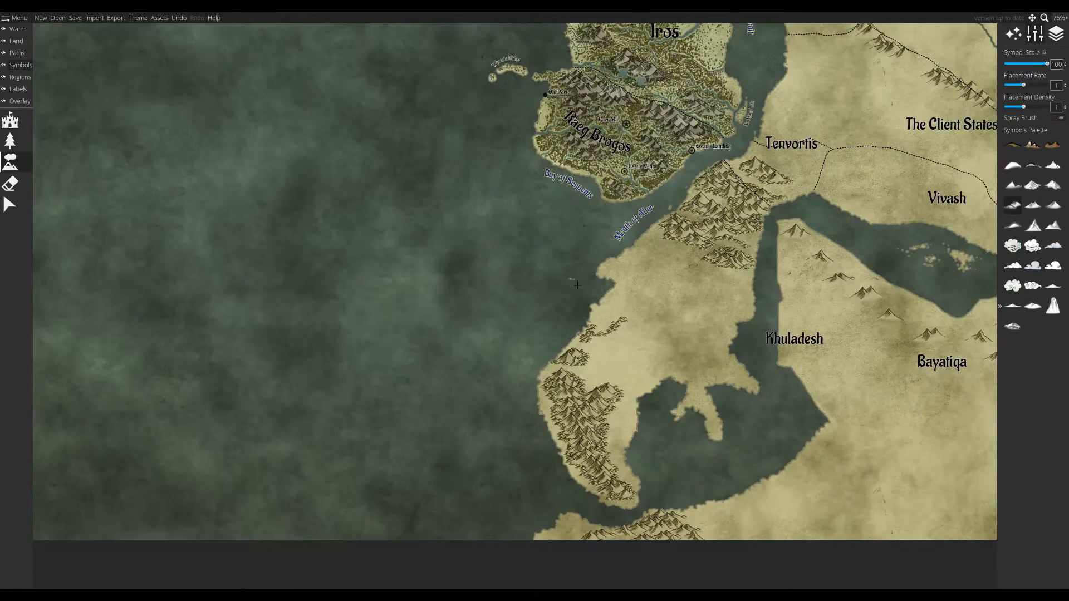
- Raise three small islands in the bay between the southwestern peninsula and Khuladesh's forked southern peninsula
left_click(16, 41)
left_click(10, 184)
scroll(737, 351, "up", 5)
left_click_drag(563, 247, 535, 302)
left_click_drag(592, 293, 503, 352)
left_click_drag(462, 315, 493, 326)
key("ctrl+z")
left_click(486, 311)
- Raise two islets off the southern end of Khuladesh's forked peninsula
left_click_drag(653, 379, 532, 336)
left_click_drag(638, 314, 629, 325)
left_click_drag(648, 351, 664, 367)
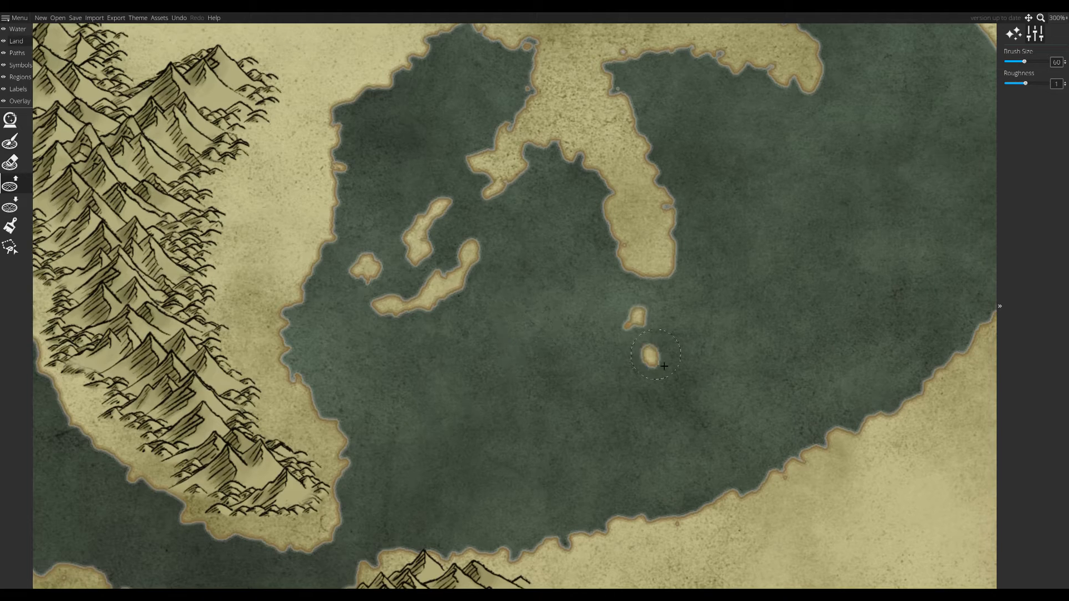
- Raise scattered small islands in the southern bay, off the southwestern peninsula's tip, near the southern shore and in the bay's eastern half
left_click_drag(711, 438, 765, 416)
mouse_move(556, 447)
left_mouse_down()
mouse_move(629, 346)
mouse_move(670, 331)
left_mouse_up()
left_click_drag(511, 341, 512, 363)
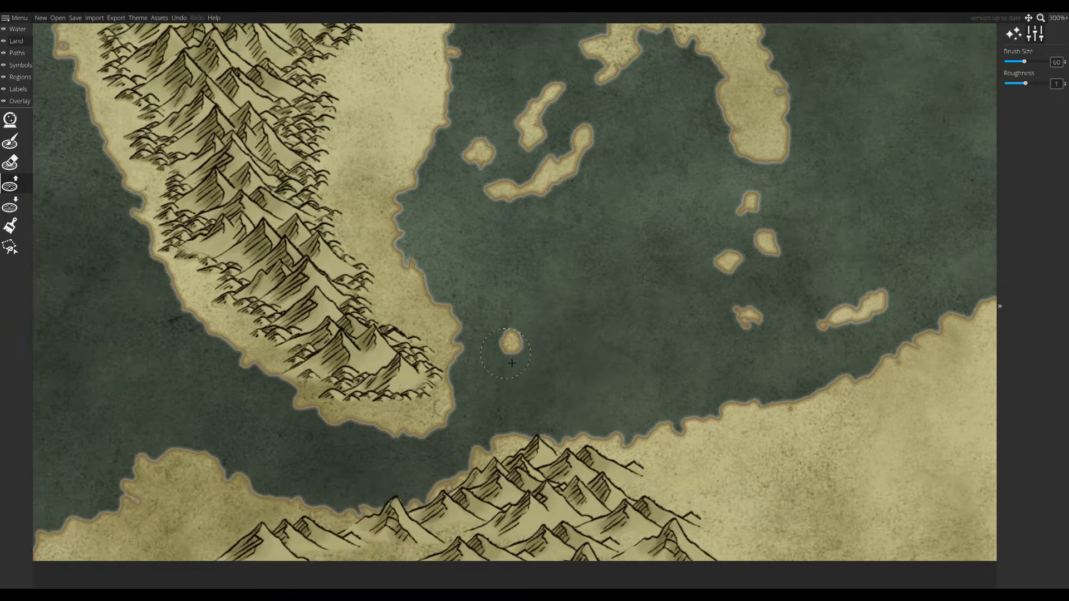
scroll(571, 366, "down", 4)
scroll(585, 277, "up", 3)
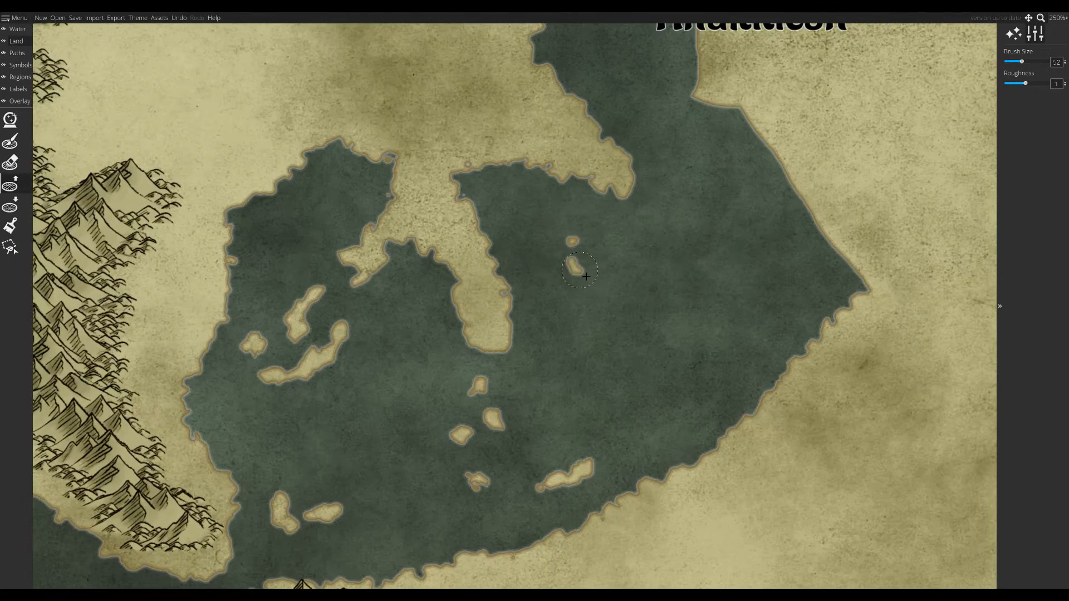
scroll(708, 320, "down", 3)
left_click_drag(459, 363, 650, 355)
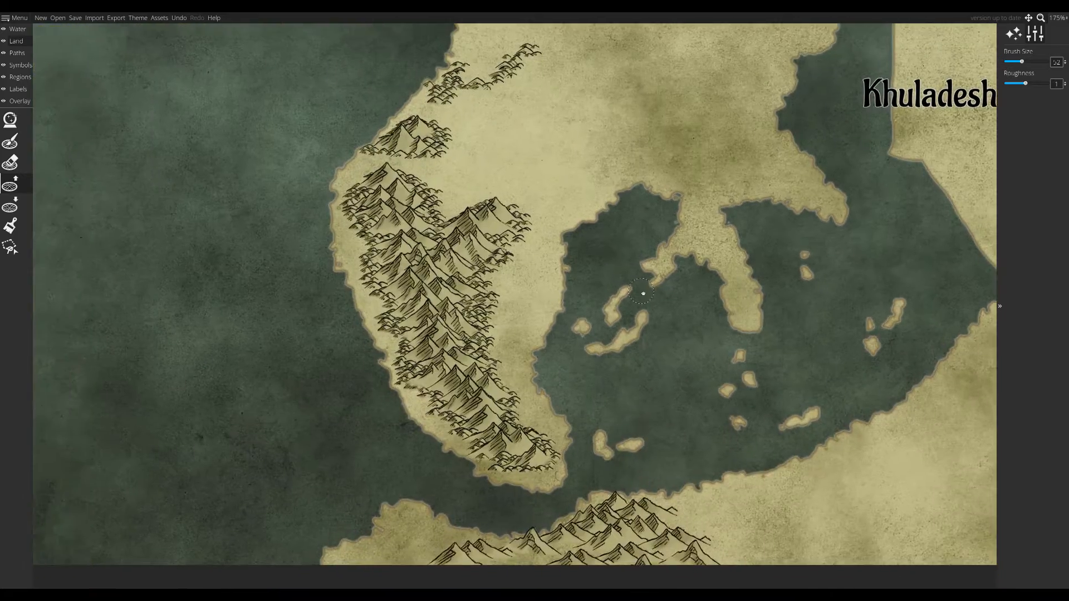
- Raise a chain of small islands off Khuladesh's west coast, southwest of the Mouth of Aber
left_click_drag(390, 33, 506, 356)
scroll(506, 356, "up", 1)
scroll(506, 357, "up", 1)
left_click_drag(611, 288, 598, 308)
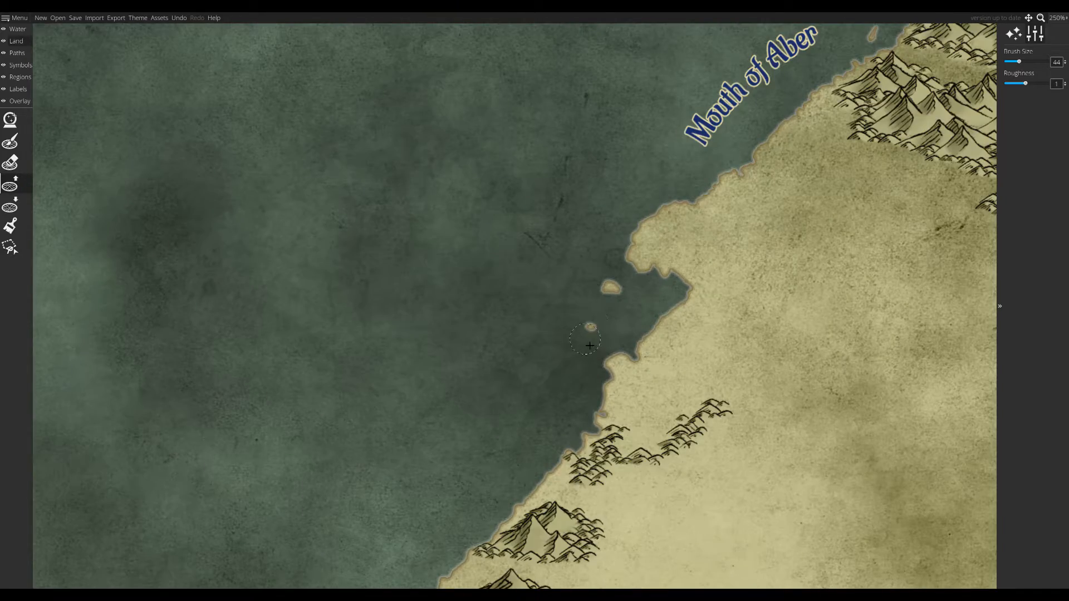
left_click_drag(550, 393, 543, 399)
left_click_drag(553, 321, 536, 339)
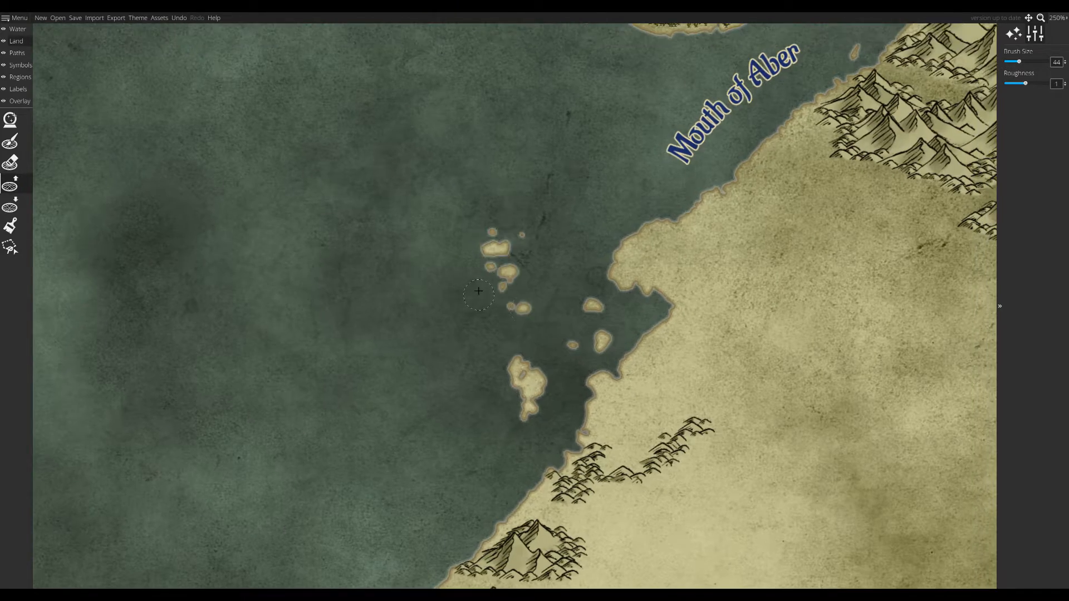
left_click_drag(519, 214, 546, 342)
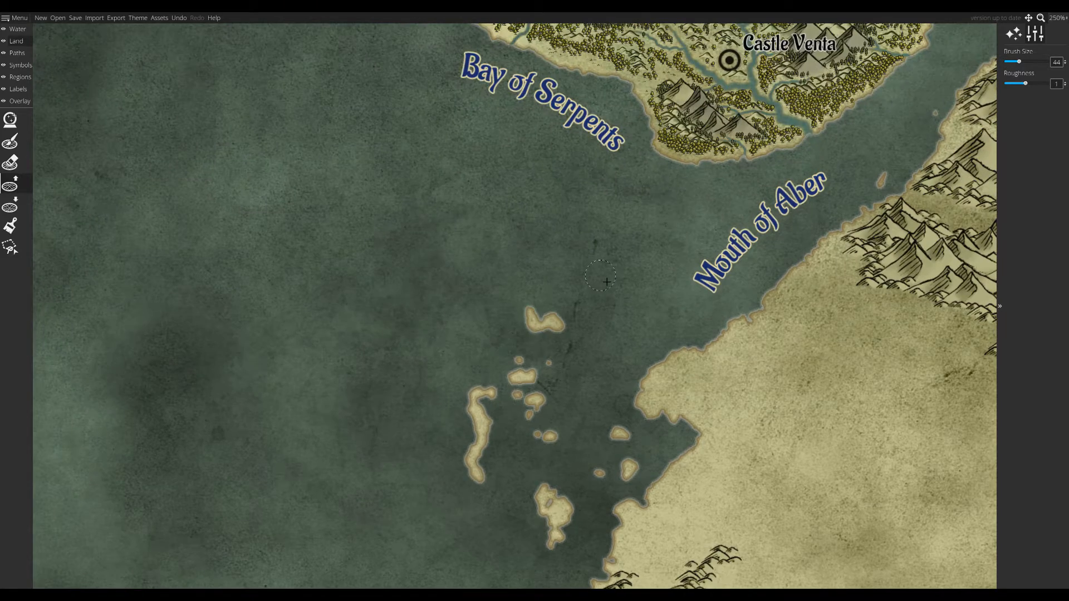
- Lower land across the long western island of the chain so it splits into two islands
left_click_drag(614, 371, 681, 232)
scroll(540, 343, "down", 3)
scroll(537, 340, "up", 3)
key("5")
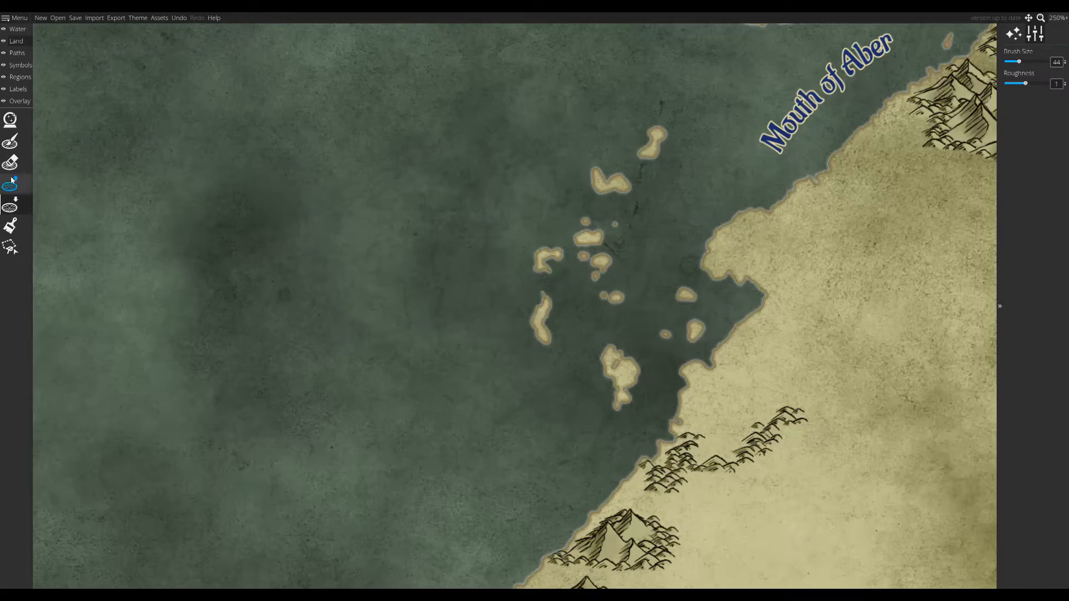
- Raise a southern cluster of islets in the west coast island chain, offshore from the coastal mountains
scroll(524, 459, "up", 1)
left_click_drag(525, 459, 499, 332)
left_click_drag(492, 321, 478, 386)
left_click(436, 362)
left_click_drag(503, 256, 515, 301)
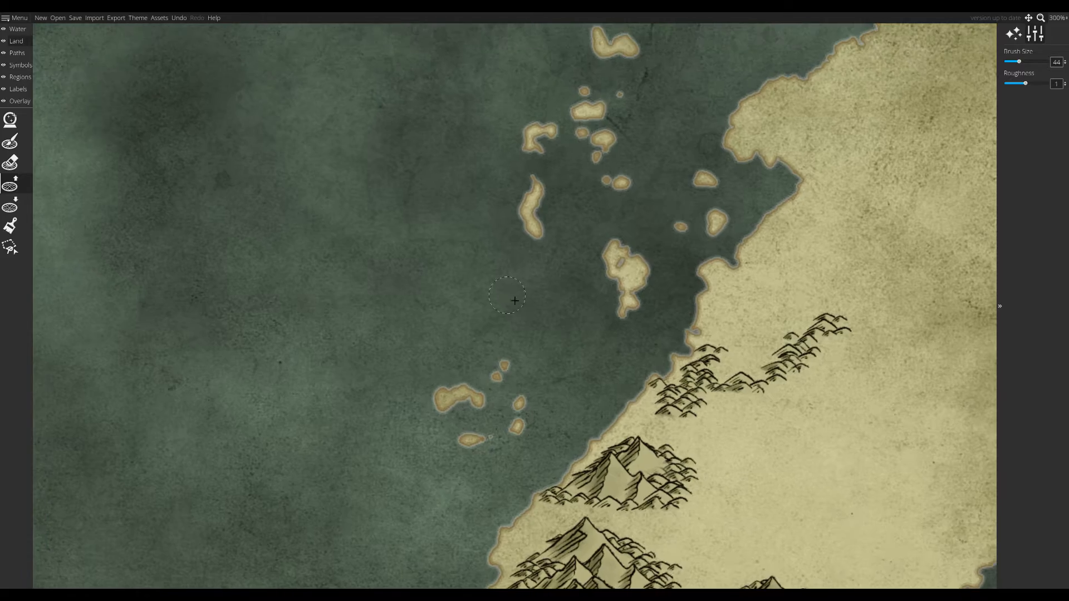
- Stamp single hill symbols on the larger islands of the west coast chain
scroll(527, 379, "down", 8)
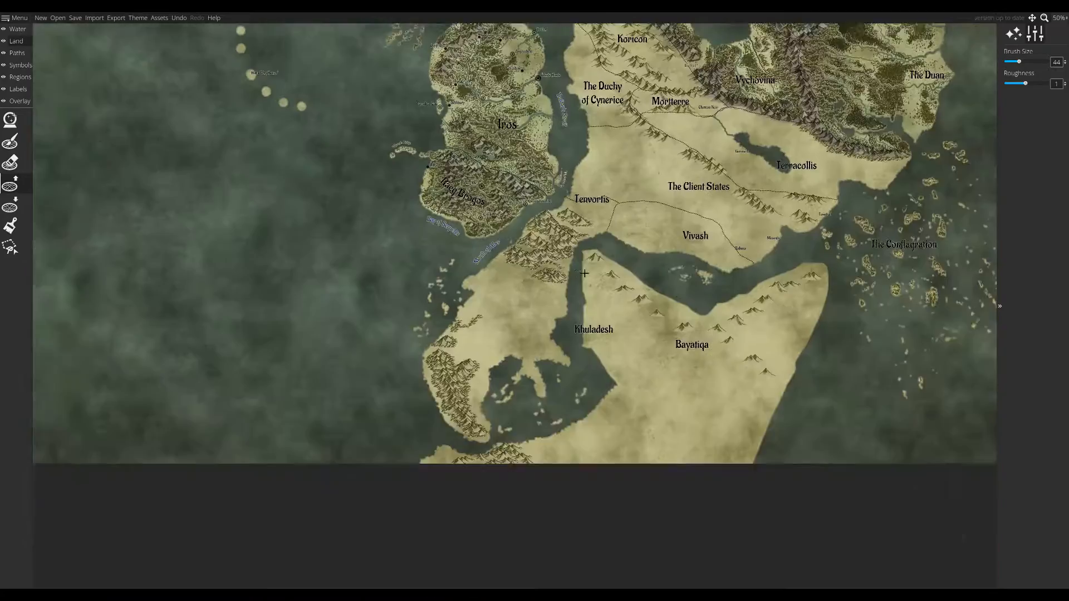
scroll(401, 362, "up", 7)
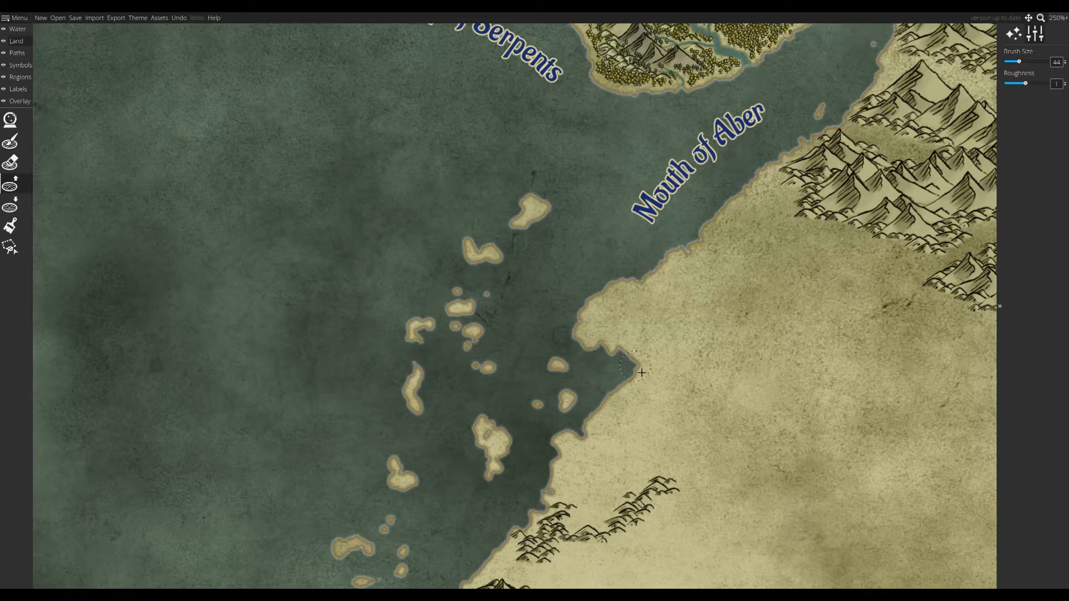
left_click_drag(641, 372, 641, 139)
left_click(20, 65)
scroll(608, 382, "up", 7)
left_click(584, 202)
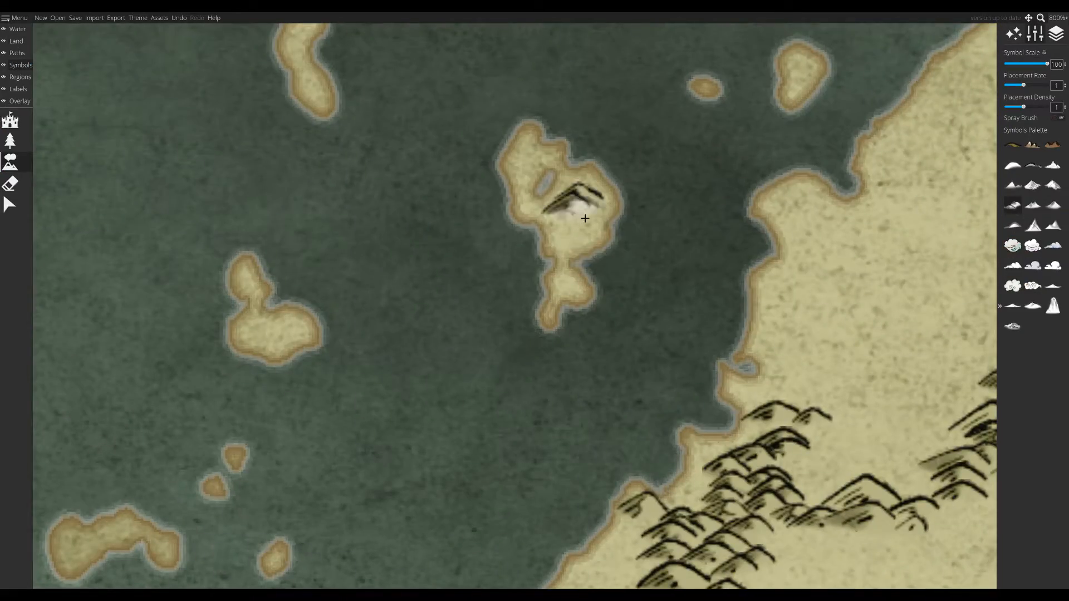
left_click_drag(479, 217, 554, 382)
left_click_drag(591, 136, 484, 402)
left_click(668, 232)
- Paint hills along Khuladesh's southeastern headland and down the forked southern peninsula
scroll(711, 464, "down", 5)
left_click_drag(609, 466, 946, 234)
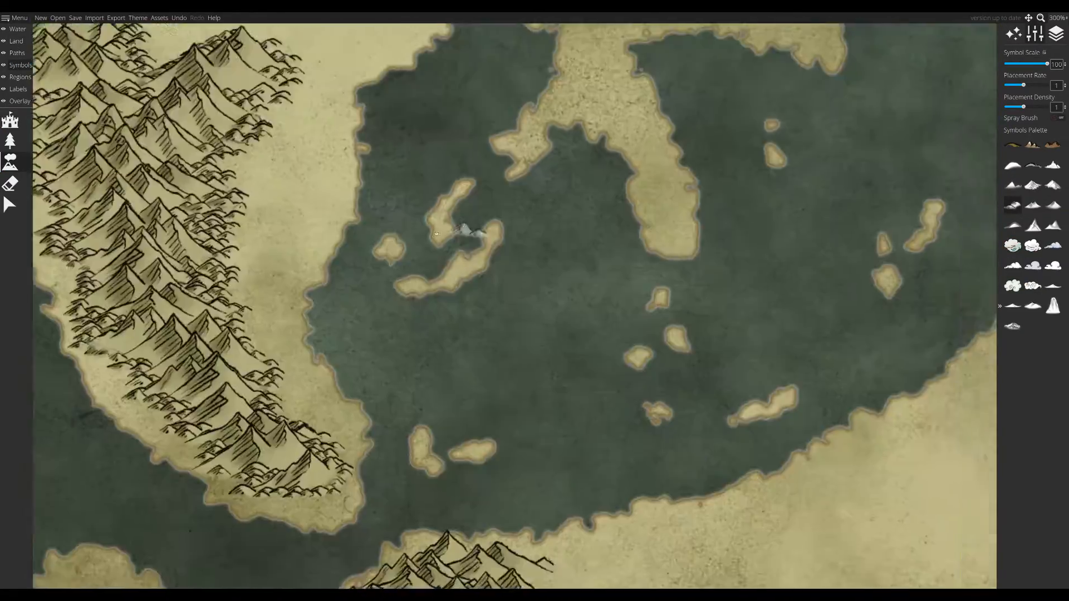
left_click_drag(683, 114, 513, 415)
scroll(573, 362, "up", 3)
mouse_move(432, 117)
left_mouse_down()
mouse_move(357, 170)
mouse_move(396, 139)
mouse_move(349, 194)
mouse_move(477, 162)
mouse_move(580, 245)
mouse_move(577, 232)
mouse_move(527, 248)
mouse_move(426, 157)
mouse_move(581, 225)
left_mouse_up()
left_click_drag(329, 283, 486, 55)
mouse_move(592, 480)
left_mouse_down()
mouse_move(578, 434)
mouse_move(575, 453)
mouse_move(567, 363)
mouse_move(514, 275)
mouse_move(526, 265)
mouse_move(554, 349)
mouse_move(548, 329)
left_mouse_up()
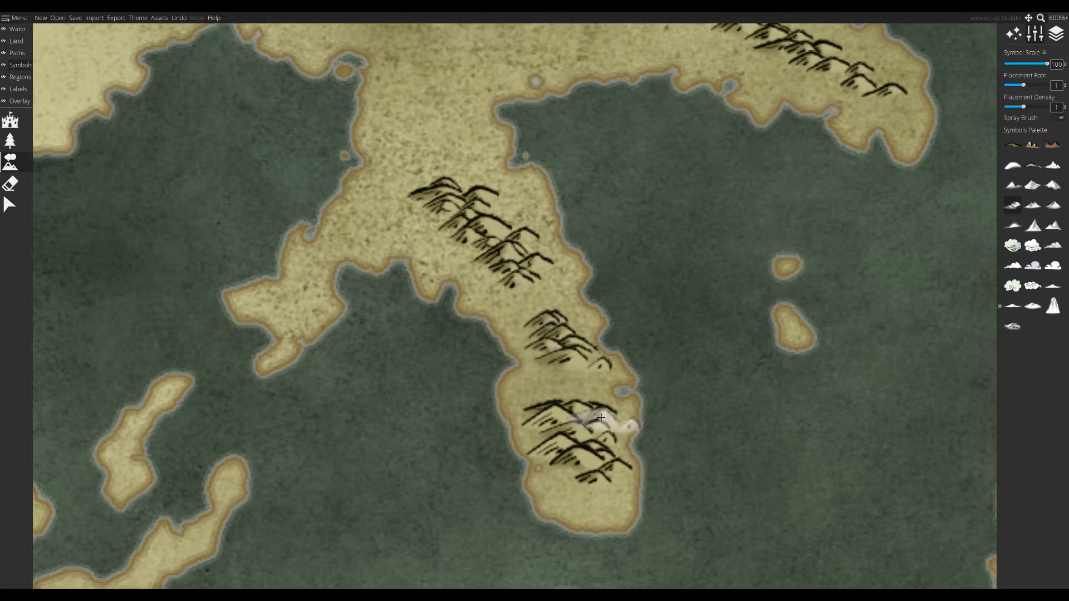
left_click_drag(569, 380, 719, 439)
mouse_move(599, 84)
left_mouse_down()
mouse_move(658, 268)
mouse_move(699, 281)
mouse_move(650, 278)
mouse_move(636, 367)
left_mouse_up()
- Paint a sparse line of hills running north through central Khuladesh from the southeastern headland's hills
scroll(623, 379, "down", 4)
left_click_drag(467, 272, 619, 451)
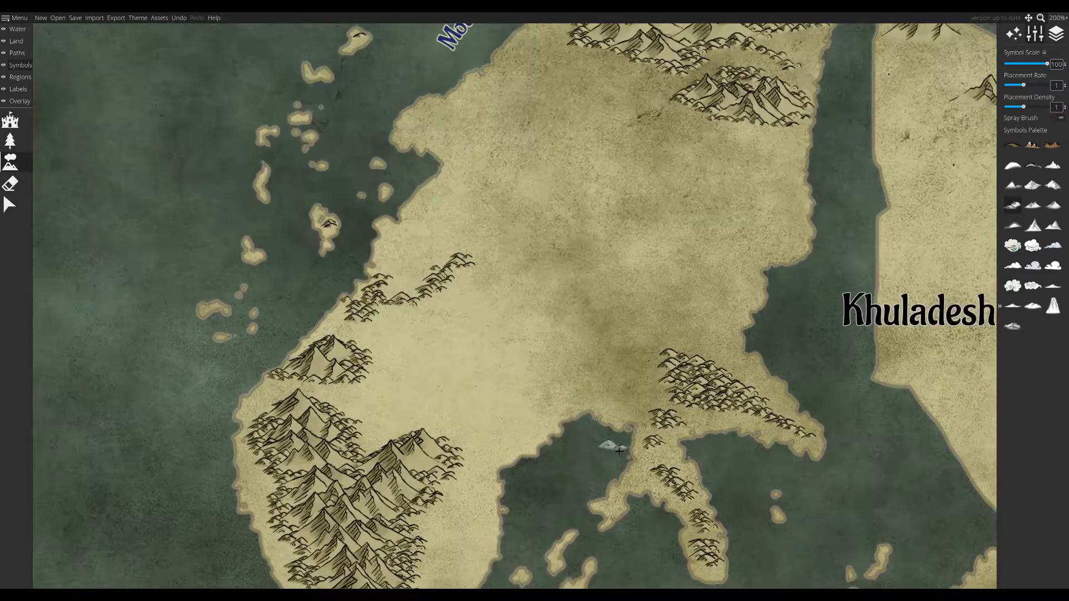
scroll(619, 451, "up", 1)
left_click_drag(606, 353, 552, 109)
left_click_drag(661, 271, 683, 377)
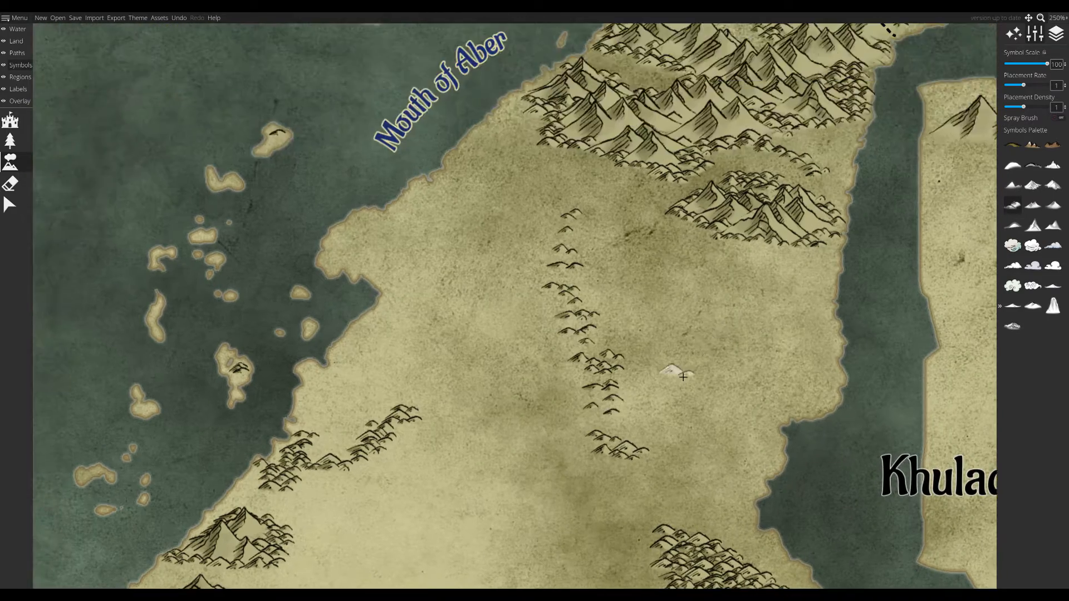
- Branch the central hills northeast and paint a second hill range from the coastal hills toward the northern mountains
left_click_drag(643, 316, 671, 267)
mouse_move(430, 424)
left_mouse_down()
mouse_move(427, 375)
mouse_move(493, 212)
left_mouse_up()
left_click_drag(604, 423, 539, 280)
mouse_move(543, 273)
left_mouse_down()
mouse_move(544, 298)
mouse_move(573, 317)
left_mouse_up()
left_click_drag(476, 147, 524, 343)
- Fill in more hills where the central and western ranges meet below the northern mountains
scroll(529, 106, "up", 2)
left_click_drag(458, 189, 495, 201)
left_click_drag(702, 375, 595, 300)
left_click_drag(596, 301, 525, 373)
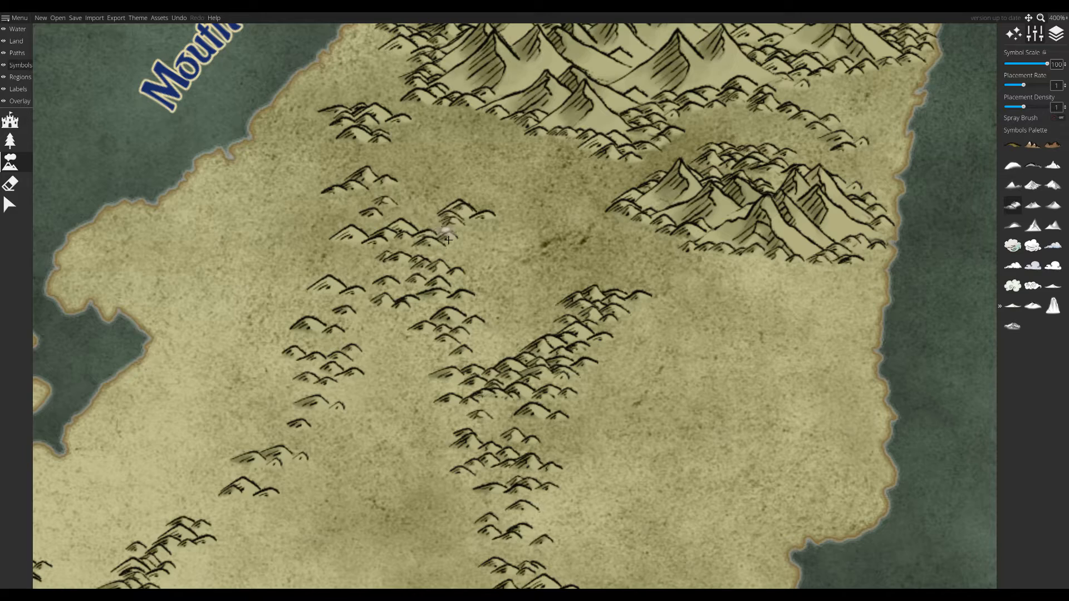
left_click_drag(430, 261, 410, 292)
mouse_move(473, 371)
left_mouse_down()
mouse_move(558, 301)
mouse_move(537, 270)
left_mouse_up()
- Thicken the western hill range south of the Mouth of Aber with additional hills
left_click(10, 183)
key("[")
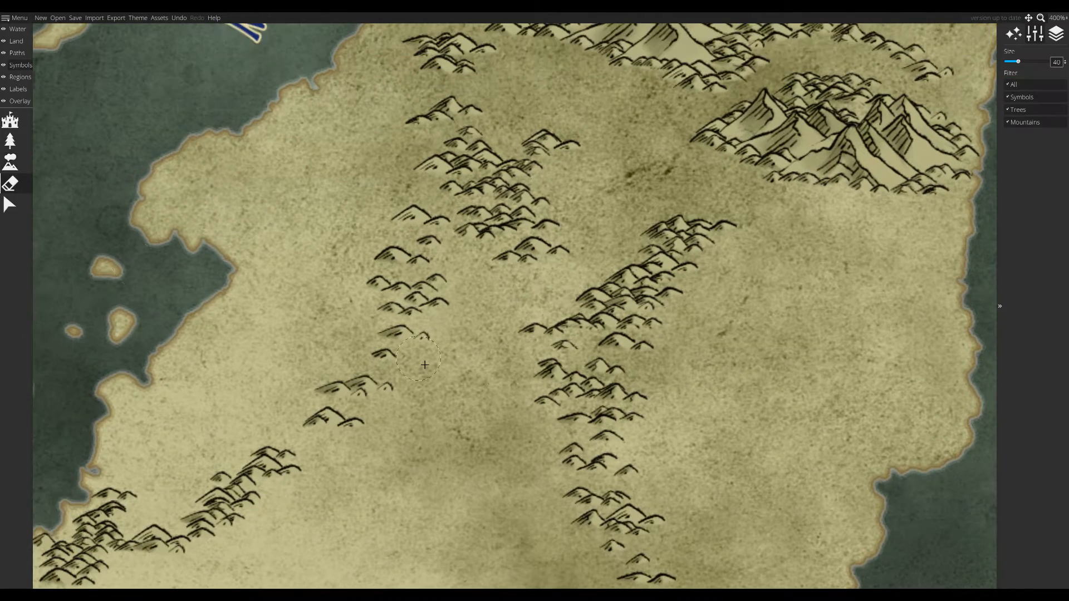
left_click(10, 162)
left_click_drag(382, 345, 413, 319)
mouse_move(420, 228)
left_mouse_down()
mouse_move(408, 240)
mouse_move(424, 322)
left_mouse_up()
mouse_move(432, 375)
left_mouse_down()
mouse_move(468, 188)
mouse_move(439, 167)
left_mouse_up()
left_click_drag(635, 223, 627, 251)
left_click(576, 171)
left_click(600, 241)
- Add single hills along the lower edge of the short hill line inland from the west coast
mouse_move(456, 405)
left_mouse_down()
mouse_move(593, 365)
mouse_move(753, 396)
left_mouse_up()
left_click(511, 333)
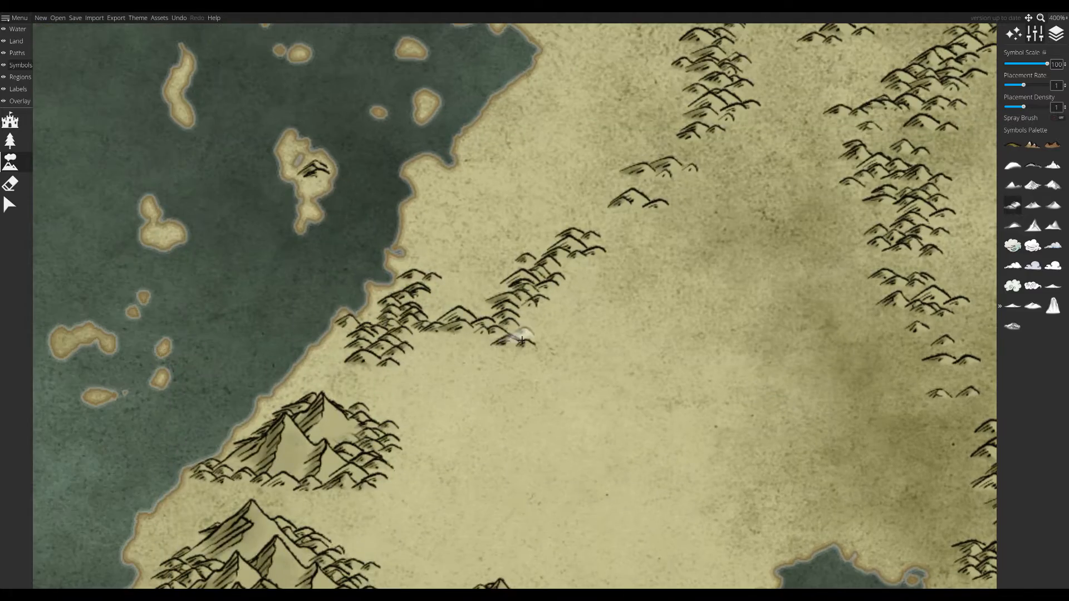
left_click(467, 340)
- Place a small mountain peak among the hills of the southeastern headland, using the next mountain symbol at scale 85
scroll(384, 304, "down", 3)
left_click_drag(620, 380, 448, 317)
key("Right")
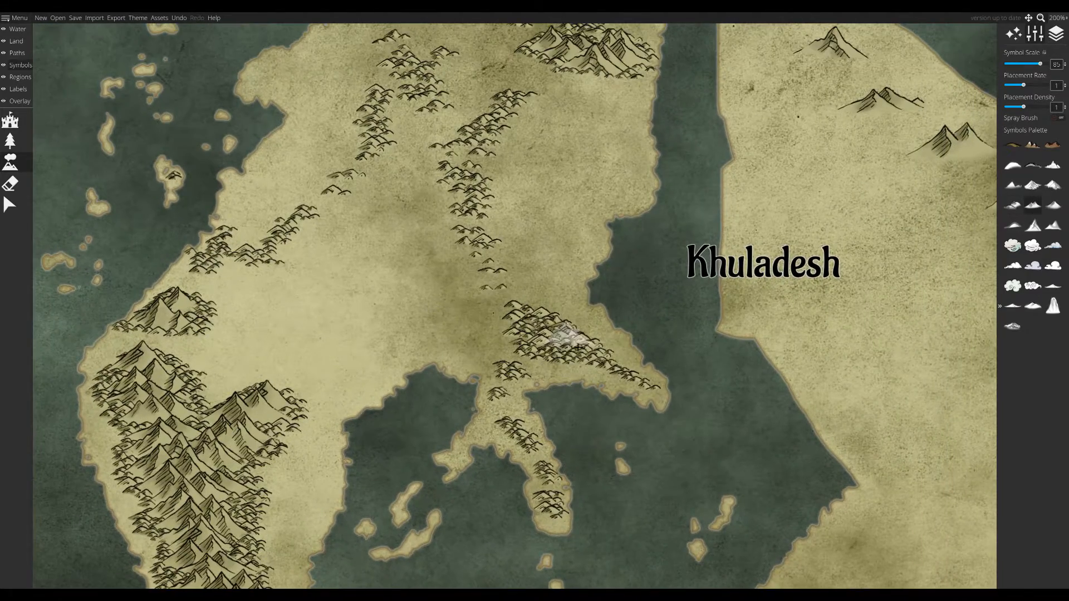
left_click_drag(490, 484, 454, 490)
scroll(454, 489, "down", 2)
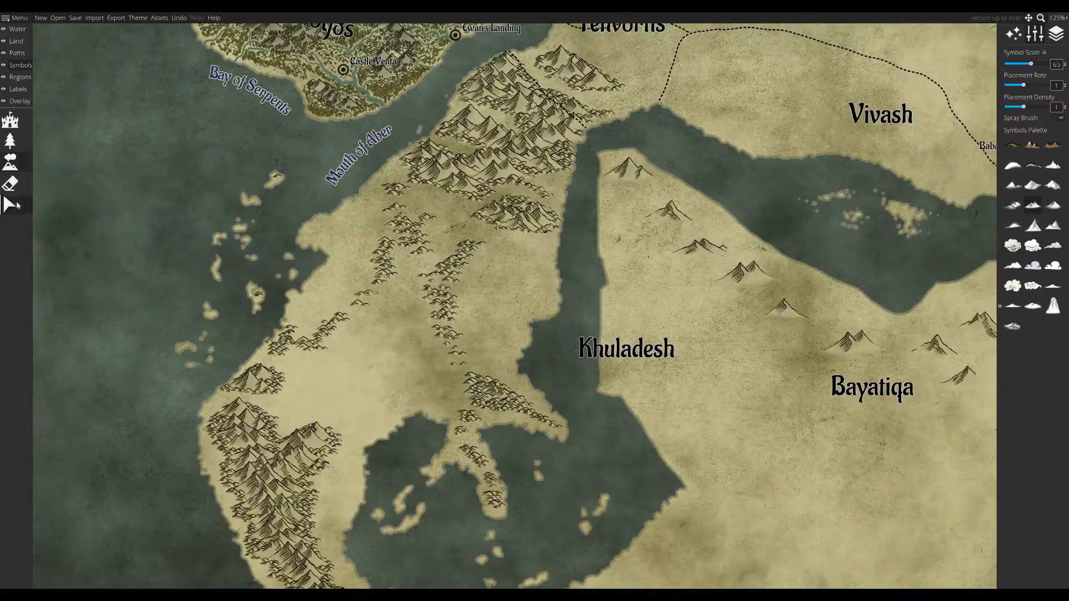
left_click(10, 205)
scroll(729, 337, "down", 1)
left_click_drag(507, 447, 617, 394)
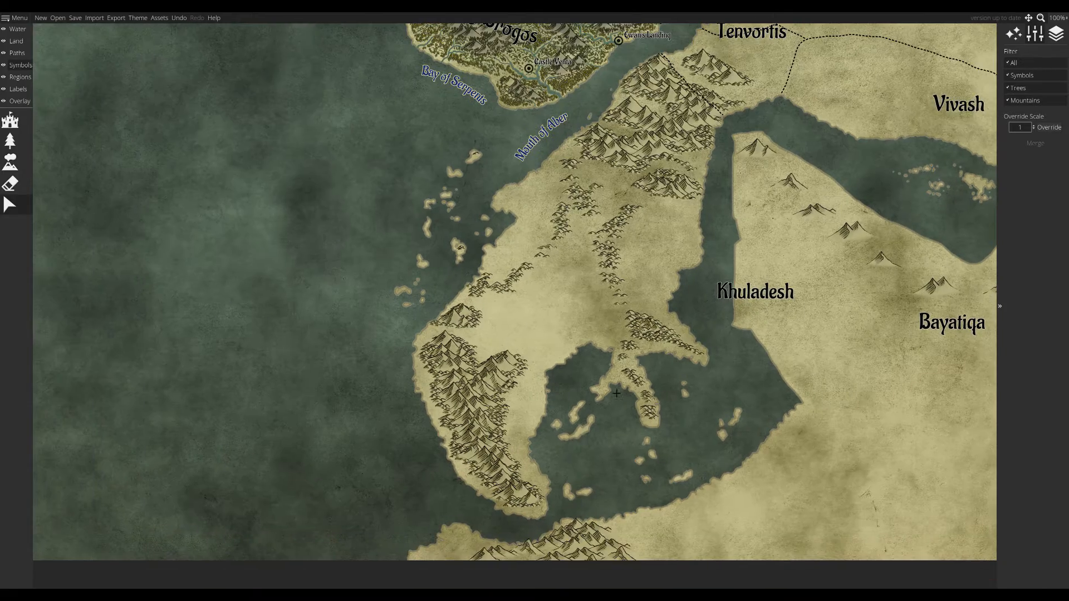
left_click(3, 143)
scroll(588, 386, "up", 3)
left_click(12, 31)
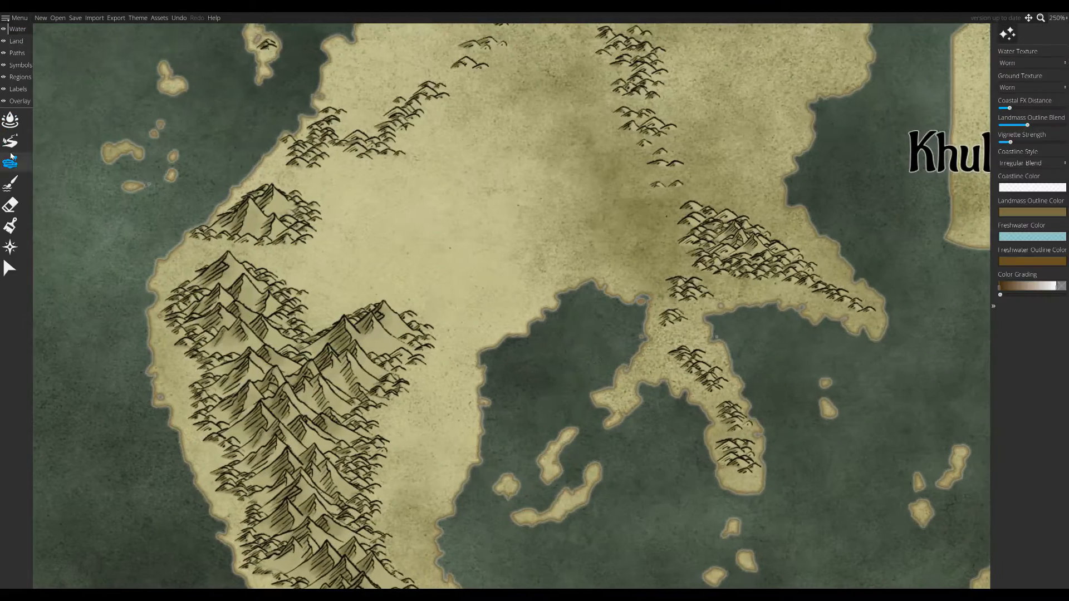
left_click(10, 161)
scroll(504, 171, "down", 2)
- Carve an irregular inland lake with a central island and a northern arm between the west coast mountains and the bay
left_click(20, 40)
mouse_move(648, 237)
left_mouse_down()
mouse_move(823, 127)
mouse_move(643, 248)
left_mouse_up()
scroll(671, 223, "up", 4)
left_click_drag(531, 222, 545, 183)
left_click_drag(318, 473, 763, 222)
mouse_move(499, 282)
left_mouse_down()
mouse_move(501, 301)
mouse_move(581, 223)
mouse_move(585, 306)
mouse_move(557, 164)
mouse_move(482, 196)
left_mouse_up()
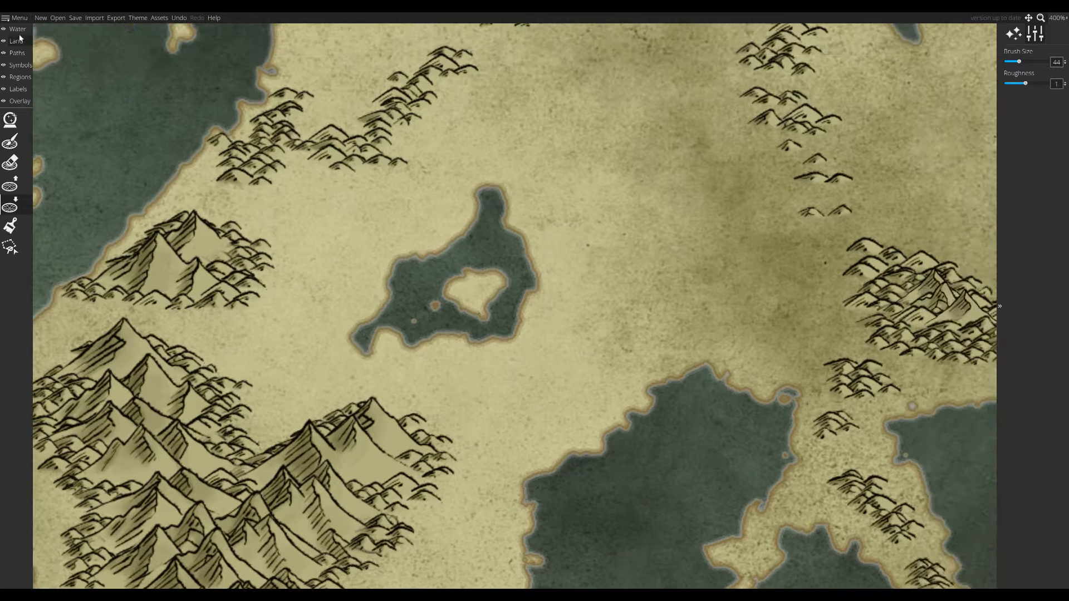
- Draw short branching rivers from the foothills to the southwestern and southern shores of the southwestern peninsula
left_click(17, 28)
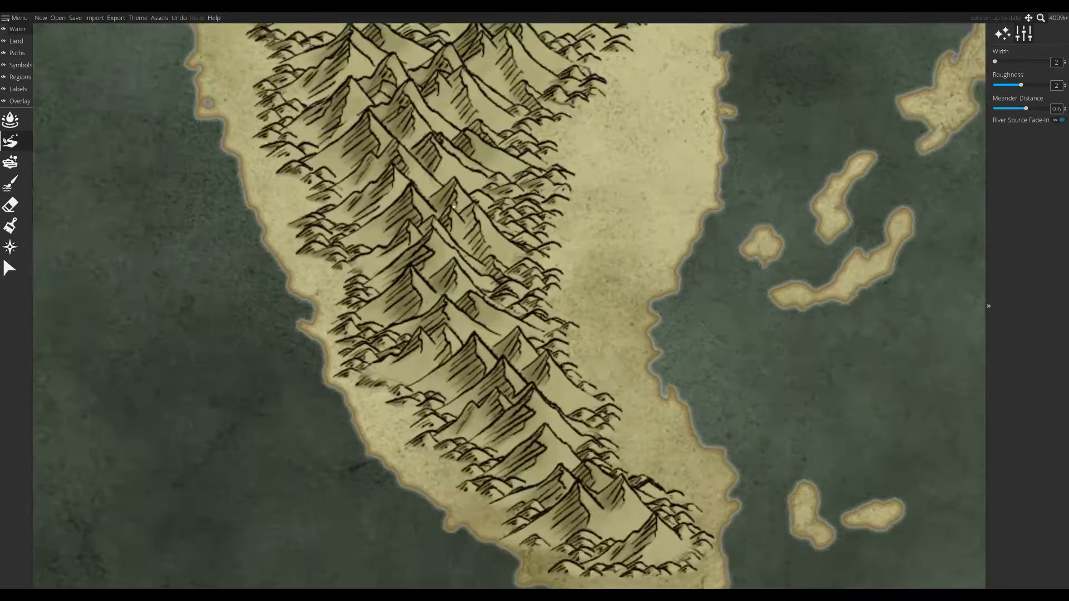
scroll(315, 272, "up", 3)
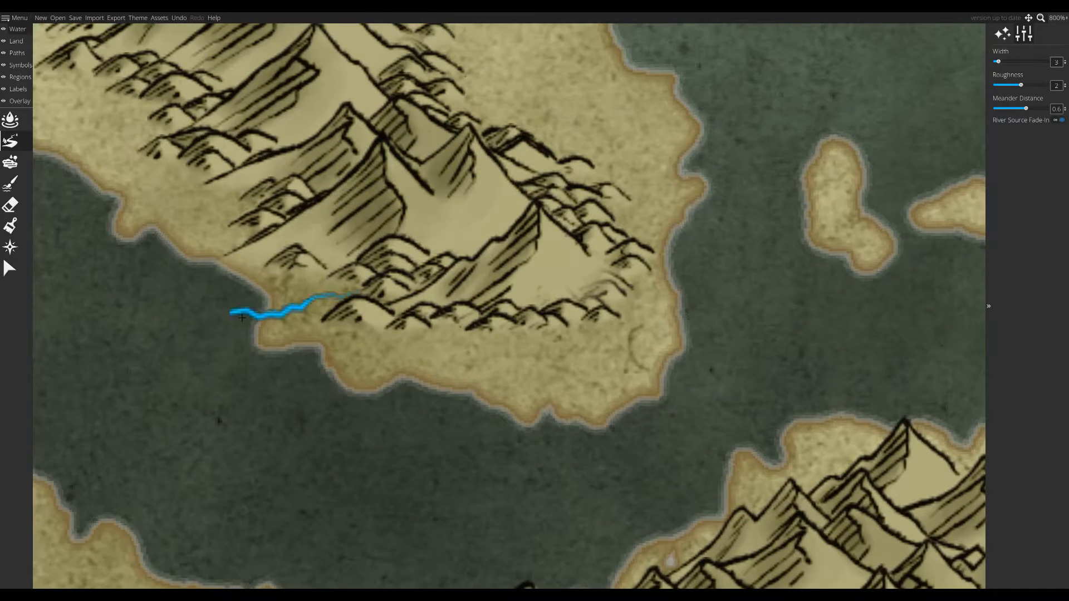
left_click_drag(300, 308, 295, 310)
mouse_move(525, 376)
left_mouse_down()
mouse_move(616, 395)
mouse_move(631, 382)
left_mouse_up()
left_click_drag(676, 257, 509, 308)
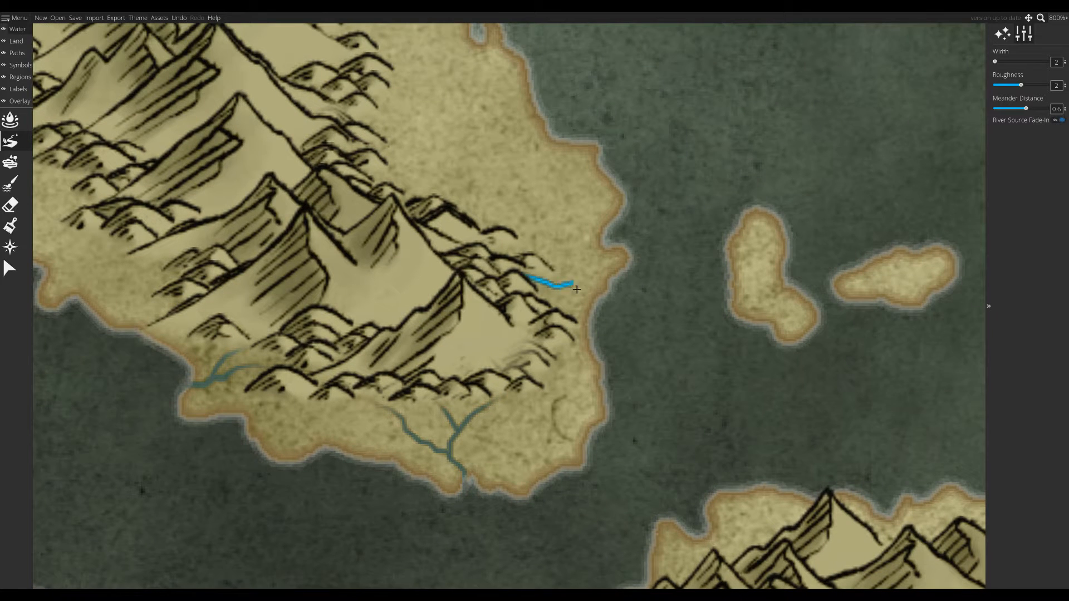
- Draw two branching rivers from the mountains to the eastern shore near the southwestern peninsula's tip
mouse_move(549, 246)
left_mouse_down()
mouse_move(584, 257)
mouse_move(502, 349)
mouse_move(551, 448)
left_mouse_up()
left_click_drag(345, 293, 380, 308)
left_click_drag(508, 269, 515, 260)
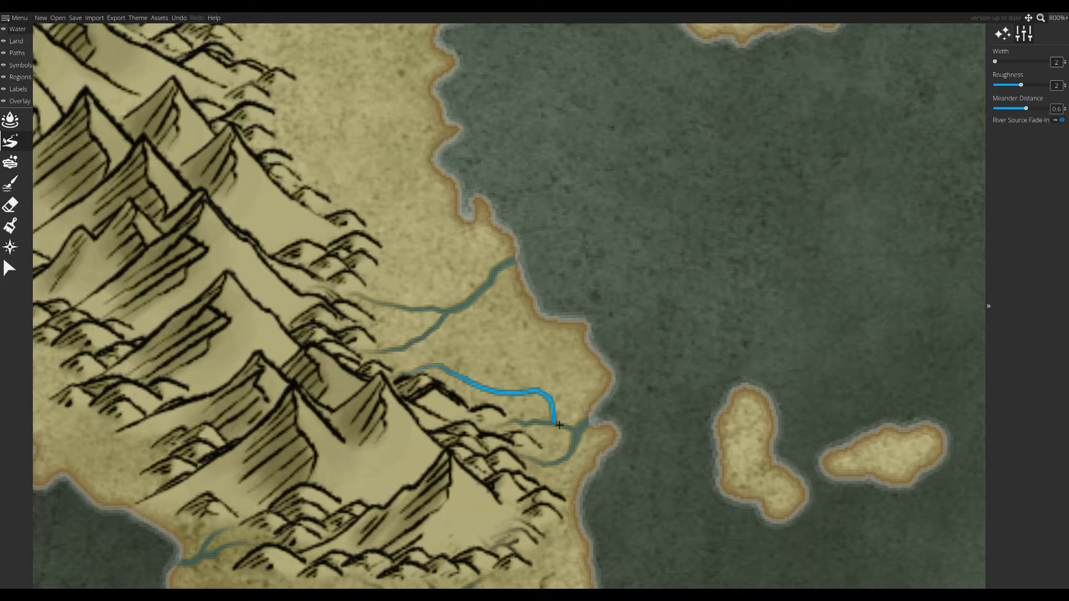
left_click_drag(426, 305, 425, 308)
- Draw two more branching rivers farther north on the southwestern peninsula, from the foothills to the bay
mouse_move(298, 198)
left_mouse_down()
mouse_move(393, 292)
mouse_move(404, 350)
left_mouse_up()
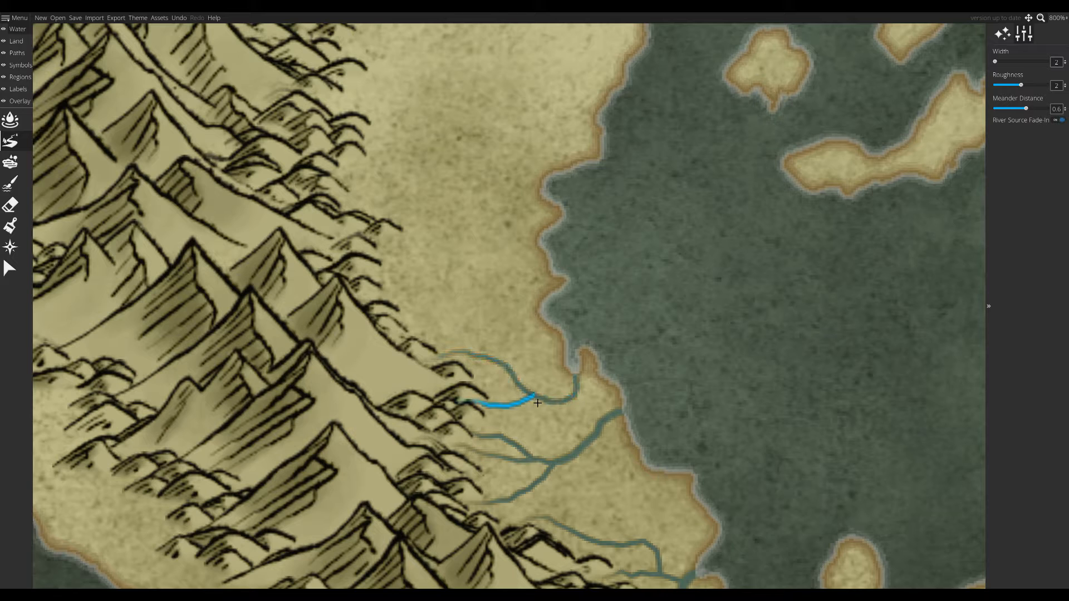
left_click_drag(537, 403, 537, 402)
left_click_drag(372, 280, 409, 358)
left_click_drag(530, 333, 570, 323)
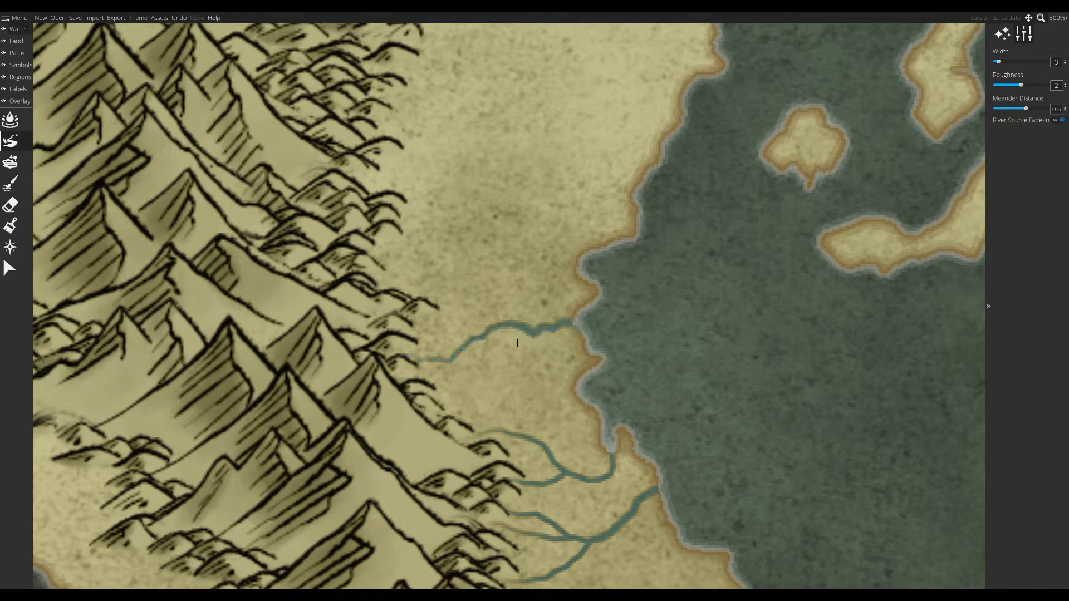
left_click_drag(455, 283, 534, 335)
left_click_drag(503, 393, 509, 430)
- Draw a larger river from the mountains east to the bay and join width 2 tributaries to it
mouse_move(372, 226)
left_mouse_down()
mouse_move(436, 213)
mouse_move(504, 220)
mouse_move(501, 357)
mouse_move(594, 263)
mouse_move(692, 269)
left_mouse_up()
key("bracketright")
left_click_drag(362, 384, 477, 370)
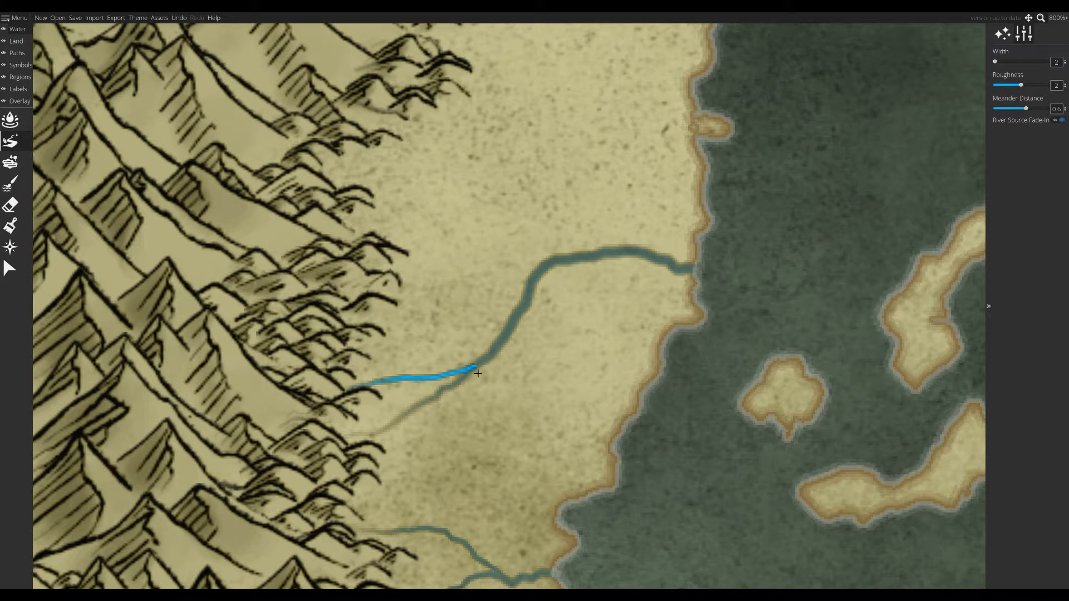
mouse_move(390, 462)
left_mouse_down()
mouse_move(490, 449)
mouse_move(511, 323)
left_mouse_up()
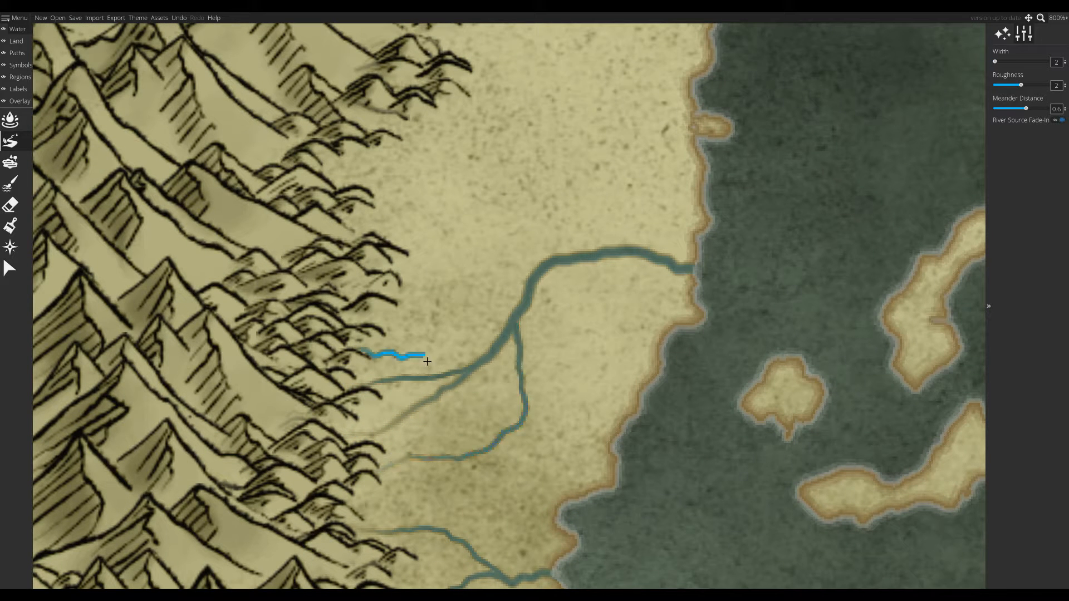
left_click_drag(427, 361, 499, 337)
left_click_drag(361, 319, 469, 349)
- Draw short width 2 streams from the foothills to the coast at the southwestern peninsula's southern end
scroll(563, 337, "down", 4)
mouse_move(531, 510)
left_mouse_down()
mouse_move(419, 279)
mouse_move(432, 247)
left_mouse_up()
scroll(443, 374, "up", 3)
mouse_move(454, 371)
left_mouse_down()
mouse_move(491, 392)
mouse_move(518, 421)
left_mouse_up()
left_click_drag(334, 425, 523, 423)
left_click_drag(400, 419, 376, 455)
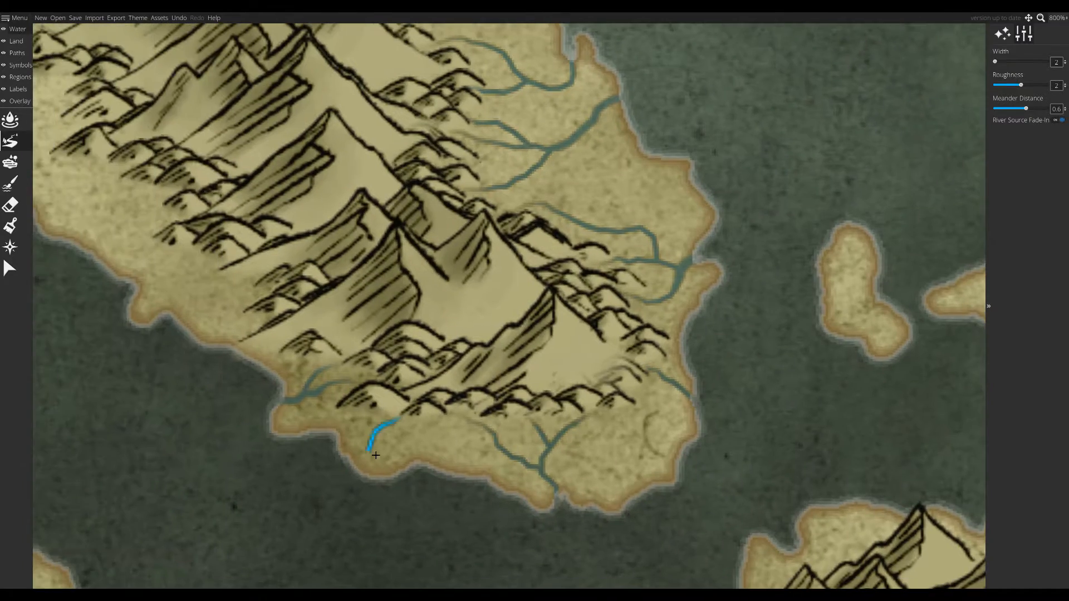
- Add a width 2 tributary from the foothills to the river just south of the large river
left_click_drag(386, 67, 462, 396)
left_click_drag(466, 334, 518, 332)
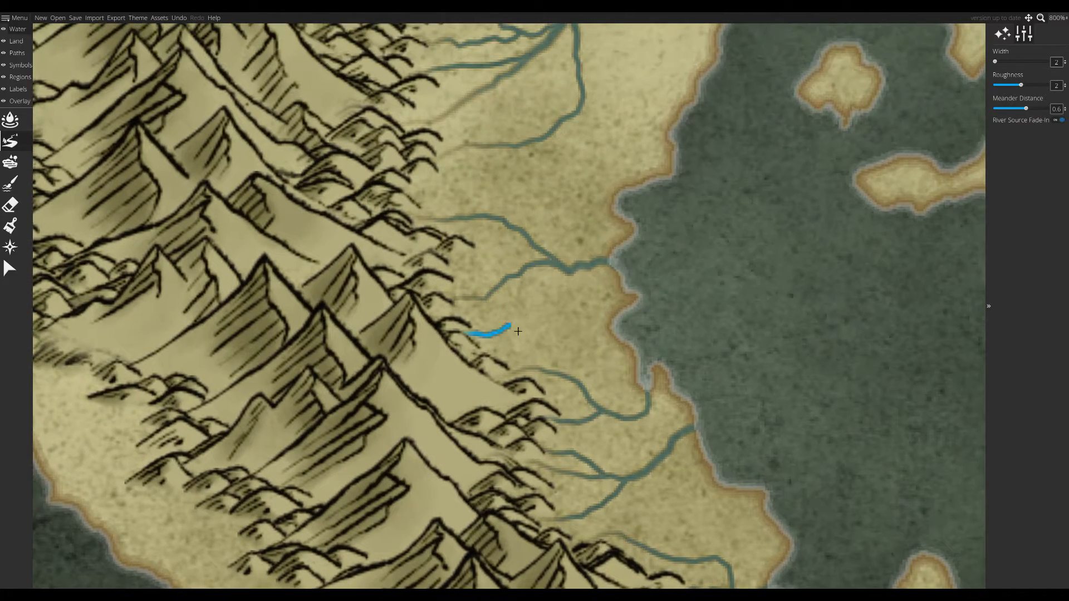
left_click_drag(576, 283, 572, 275)
- Draw a wider northern branch from the mountains down into the large river's lower course
left_click_drag(443, 70, 463, 382)
key("bracketright")
key("bracketright")
mouse_move(405, 168)
left_mouse_down()
mouse_move(585, 205)
mouse_move(651, 263)
left_mouse_up()
- Feed the large river's northern branch with several width 2 tributaries from the foothills
key("bracketleft")
key("bracketleft")
mouse_move(418, 219)
left_mouse_down()
mouse_move(520, 229)
mouse_move(596, 215)
left_mouse_up()
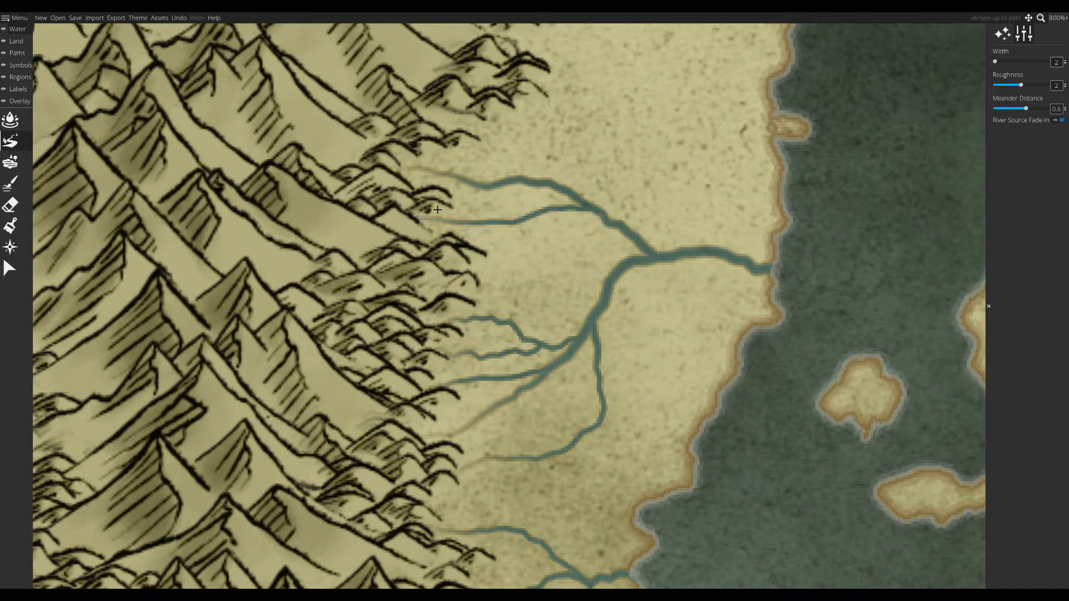
left_click_drag(524, 223, 523, 227)
left_click_drag(463, 280, 434, 287)
left_click_drag(483, 238, 483, 238)
left_click_drag(418, 132, 390, 226)
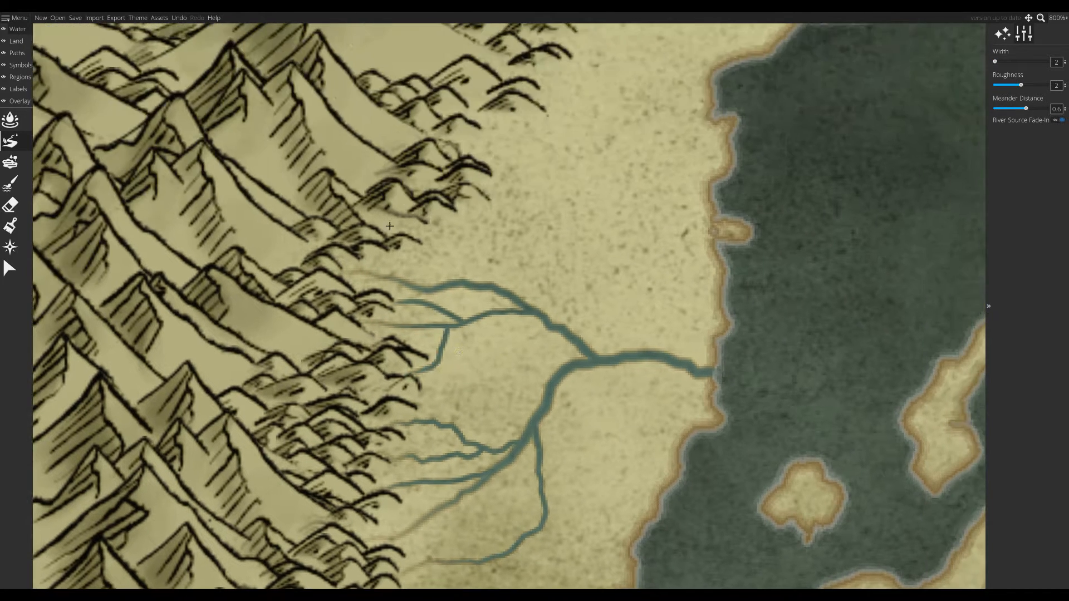
- Draw a branched river from the foothills to the peninsula's eastern coast, just north of the large river
left_click_drag(505, 294, 505, 293)
left_click_drag(376, 129, 349, 229)
mouse_move(504, 274)
left_mouse_down()
mouse_move(671, 324)
mouse_move(690, 309)
left_mouse_up()
left_click_drag(467, 287, 471, 290)
left_click_drag(595, 263, 496, 297)
mouse_move(365, 256)
left_mouse_down()
mouse_move(472, 294)
mouse_move(524, 339)
mouse_move(399, 268)
mouse_move(483, 336)
left_mouse_up()
key("ctrl+z")
key("bracketright")
scroll(615, 75, "down", 5)
left_click_drag(615, 75, 632, 240)
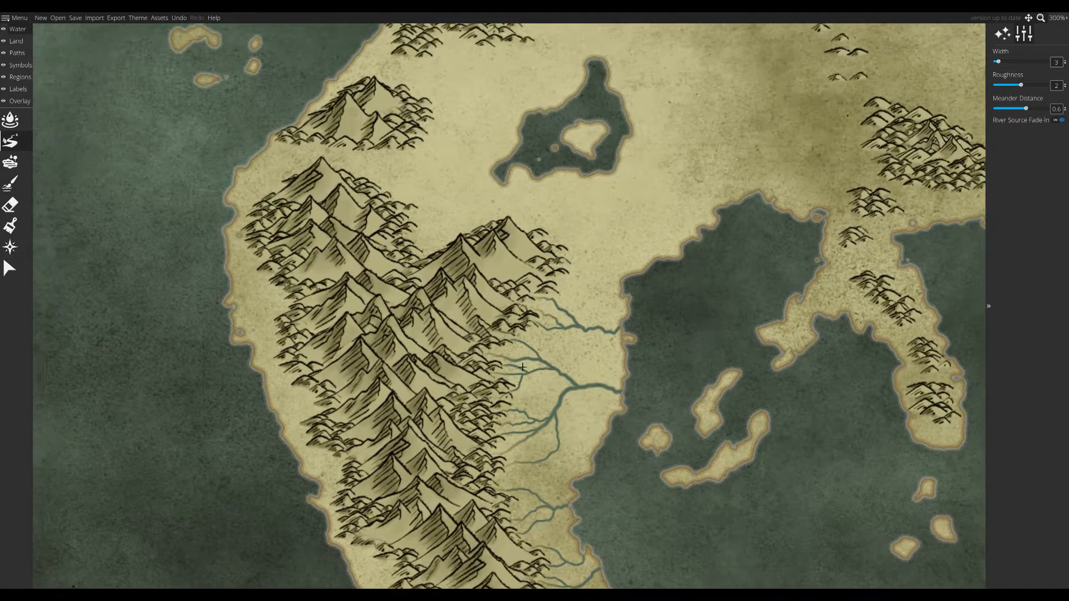
scroll(651, 201, "up", 5)
left_click_drag(544, 206, 421, 303)
key("bracketright")
key("bracketright")
left_click(439, 120)
key("bracketright")
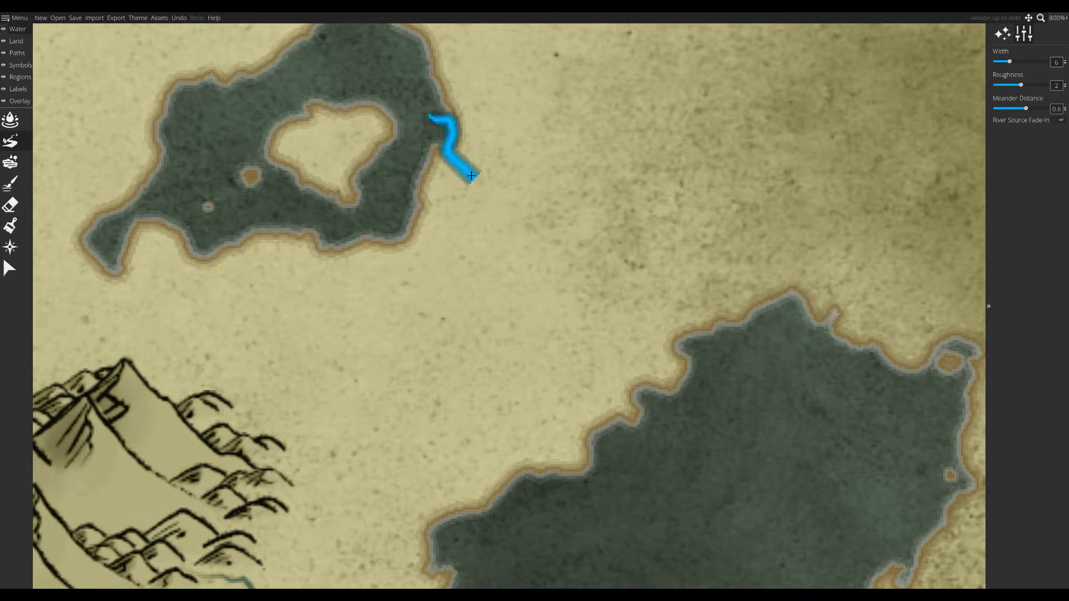
left_click(1064, 88)
left_click(528, 170)
left_click_drag(203, 135, 235, 177)
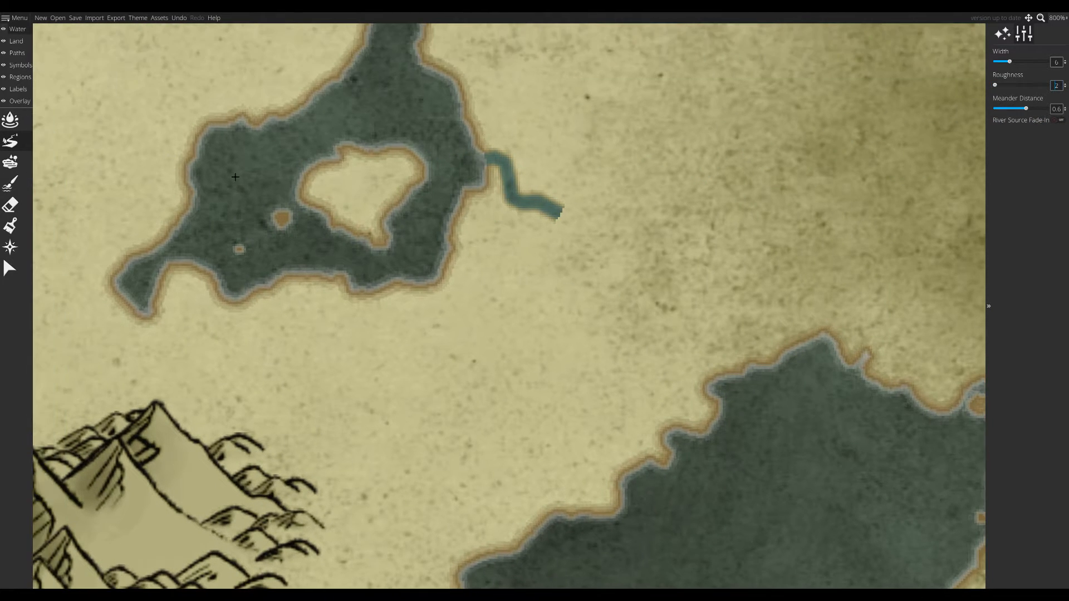
left_click_drag(799, 180, 742, 194)
left_click(741, 194)
left_click(651, 305)
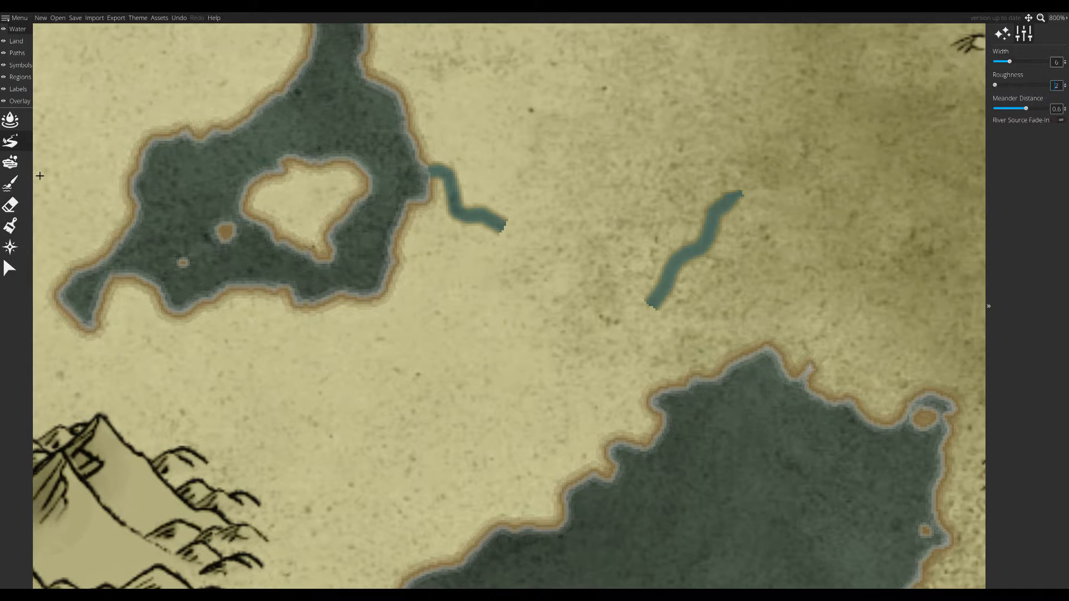
left_click(10, 205)
mouse_move(440, 170)
left_mouse_down()
mouse_move(680, 275)
mouse_move(738, 195)
left_mouse_up()
left_click(10, 141)
left_click(388, 161)
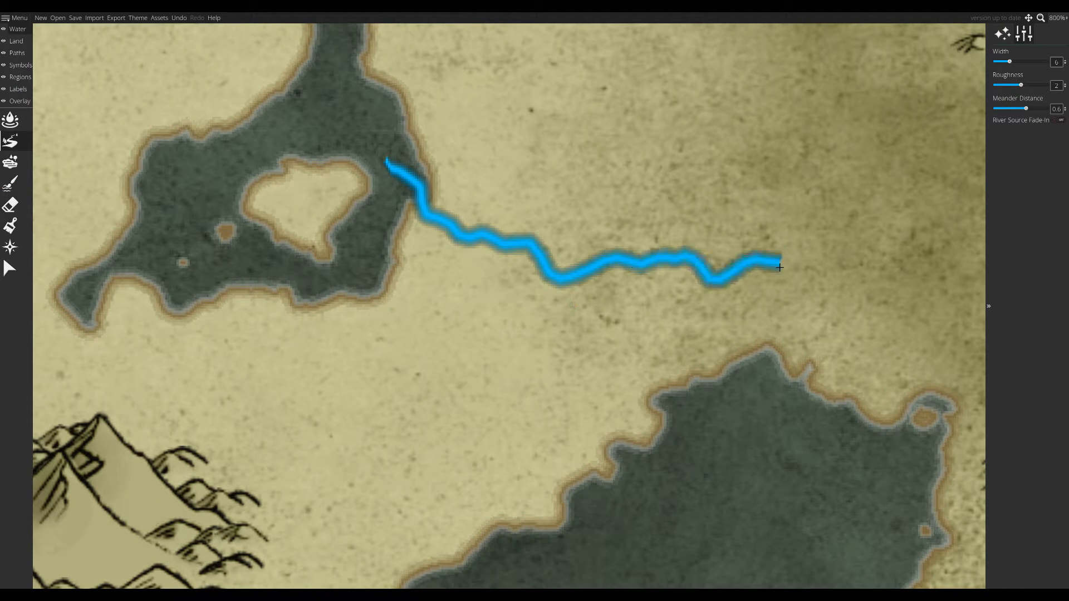
left_click_drag(780, 268, 869, 323)
key("ctrl+z")
- Draw a width 8 river with roughness 1 from the inland lake's eastern shore to the head of the bay
left_click(1064, 60)
left_click(1065, 88)
mouse_move(400, 162)
left_mouse_down()
mouse_move(466, 237)
mouse_move(547, 272)
mouse_move(570, 353)
left_mouse_up()
left_click_drag(437, 336, 464, 318)
left_click(10, 205)
mouse_move(598, 336)
left_mouse_down()
mouse_move(549, 246)
mouse_move(467, 175)
mouse_move(482, 215)
mouse_move(711, 255)
mouse_move(816, 296)
mouse_move(801, 338)
mouse_move(808, 344)
left_mouse_up()
left_click(10, 140)
left_click(1065, 83)
left_click_drag(809, 344, 879, 271)
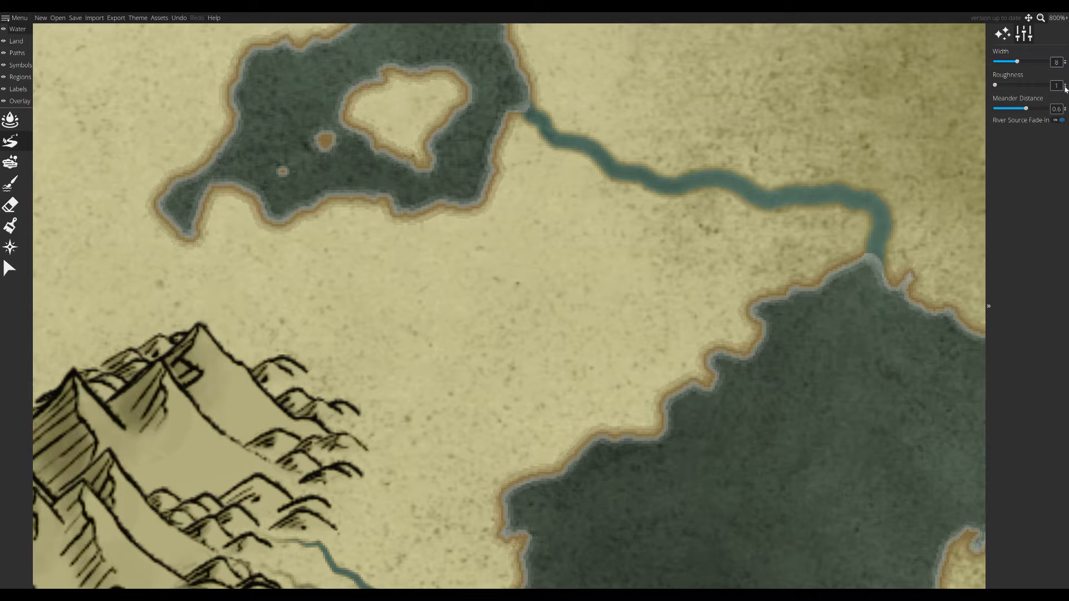
- Add a width 2 tributary from the northern foothills to the river just north of the large river
left_click_drag(384, 300, 462, 332)
left_click_drag(470, 407, 469, 409)
left_click_drag(470, 407, 809, 566)
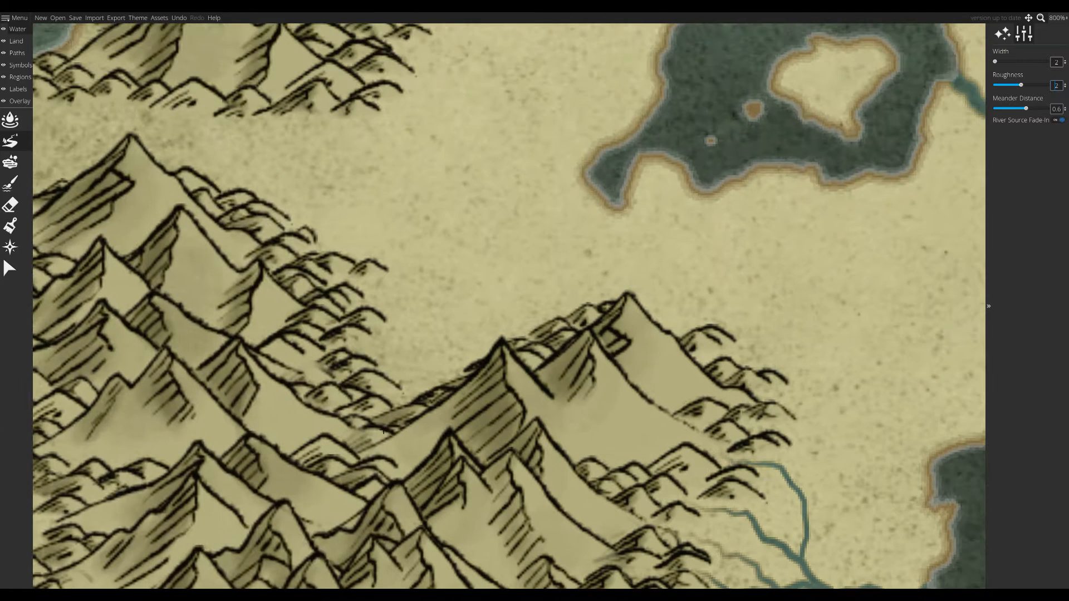
- Draw a wider river from the valley between the ranges to the lake's southwestern tip, with width 2 tributaries
scroll(425, 362, "up", 3)
mouse_move(400, 404)
left_mouse_down()
mouse_move(465, 316)
mouse_move(610, 245)
mouse_move(624, 217)
mouse_move(616, 190)
left_mouse_up()
mouse_move(379, 288)
left_mouse_down()
mouse_move(529, 257)
mouse_move(519, 263)
left_mouse_up()
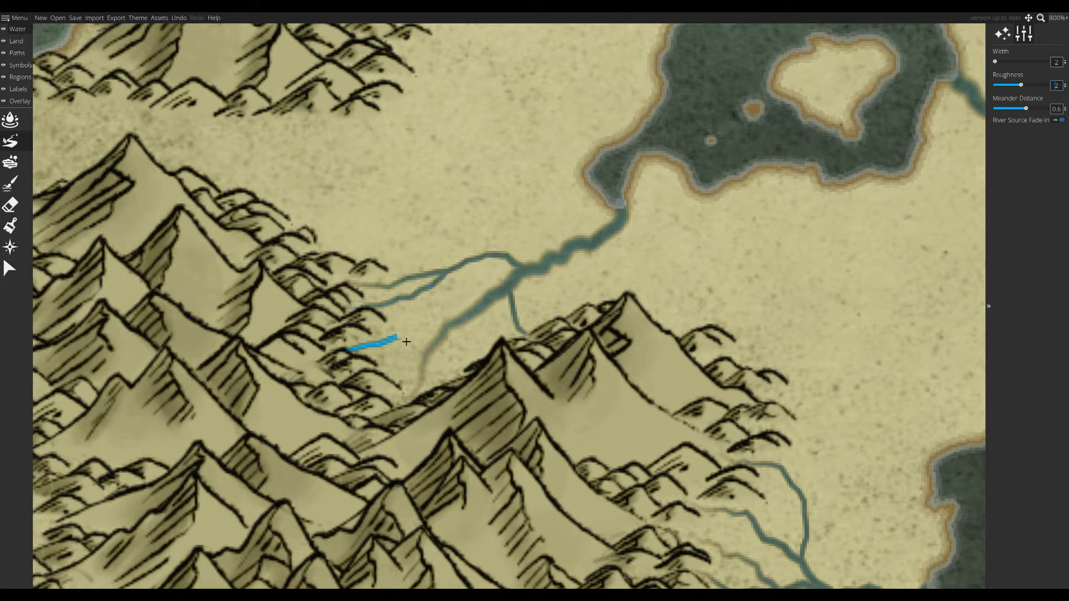
scroll(466, 403, "down", 1)
mouse_move(485, 315)
left_mouse_down()
mouse_move(465, 373)
mouse_move(449, 361)
mouse_move(456, 334)
mouse_move(484, 317)
left_mouse_up()
left_click_drag(460, 407, 463, 429)
left_click_drag(288, 274, 310, 383)
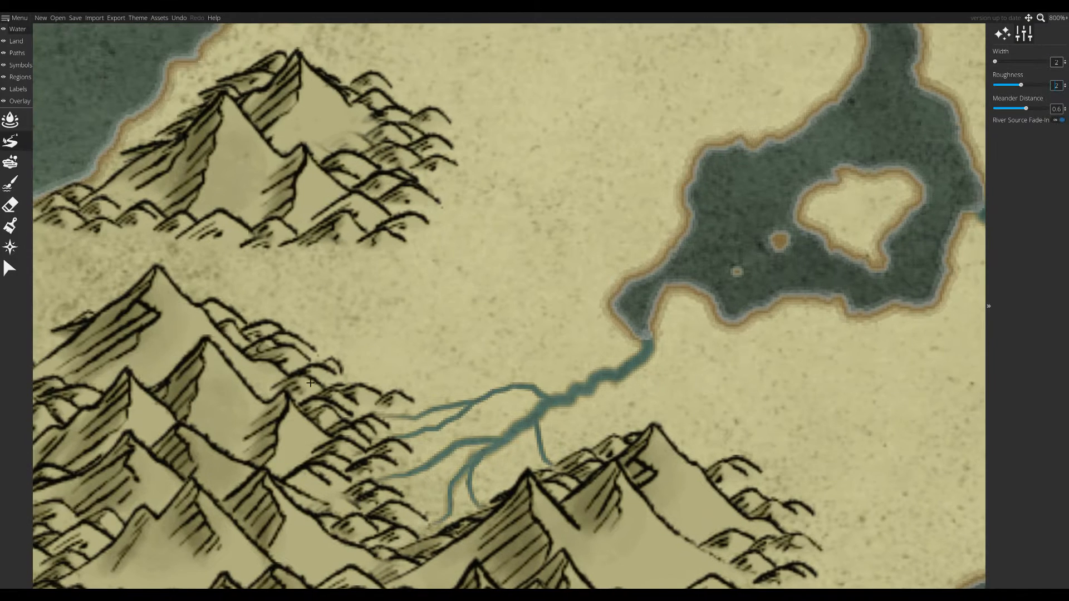
- Add a northern branch to the lake's southwestern river, fed by width 2 streams from the northern mountain group and western foothills
left_click_drag(457, 261, 595, 376)
left_click_drag(312, 357, 364, 370)
mouse_move(365, 372)
left_mouse_down()
mouse_move(423, 381)
mouse_move(510, 360)
mouse_move(548, 328)
left_mouse_up()
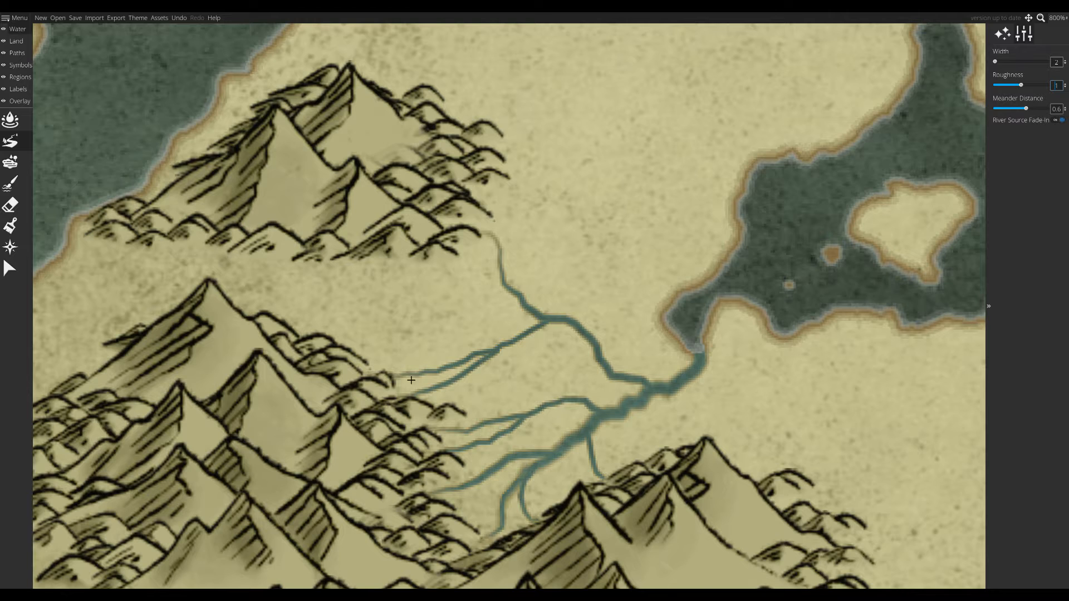
left_click_drag(411, 380, 458, 379)
left_click_drag(374, 353, 290, 375)
mouse_move(426, 209)
left_mouse_down()
mouse_move(471, 228)
mouse_move(538, 346)
left_mouse_up()
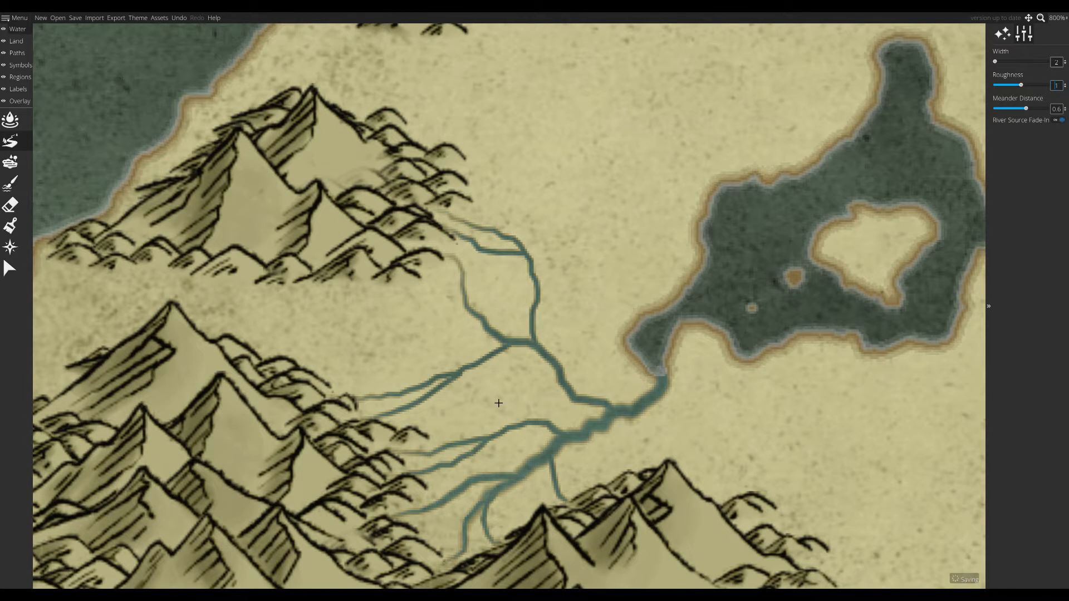
- Draw a stream from the foothills to the lake's southern shore and a branched river east to the bay's coast
left_click_drag(677, 486, 562, 392)
left_click_drag(626, 366, 634, 269)
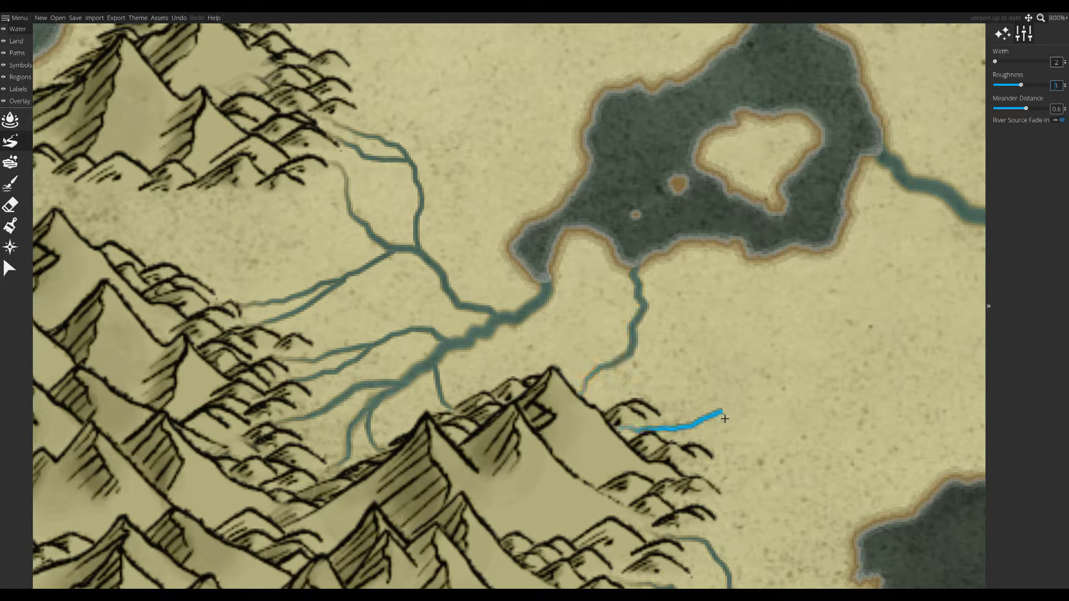
mouse_move(725, 419)
left_mouse_down()
mouse_move(584, 338)
mouse_move(765, 382)
left_mouse_up()
mouse_move(414, 411)
left_mouse_down()
mouse_move(479, 406)
mouse_move(628, 361)
left_mouse_up()
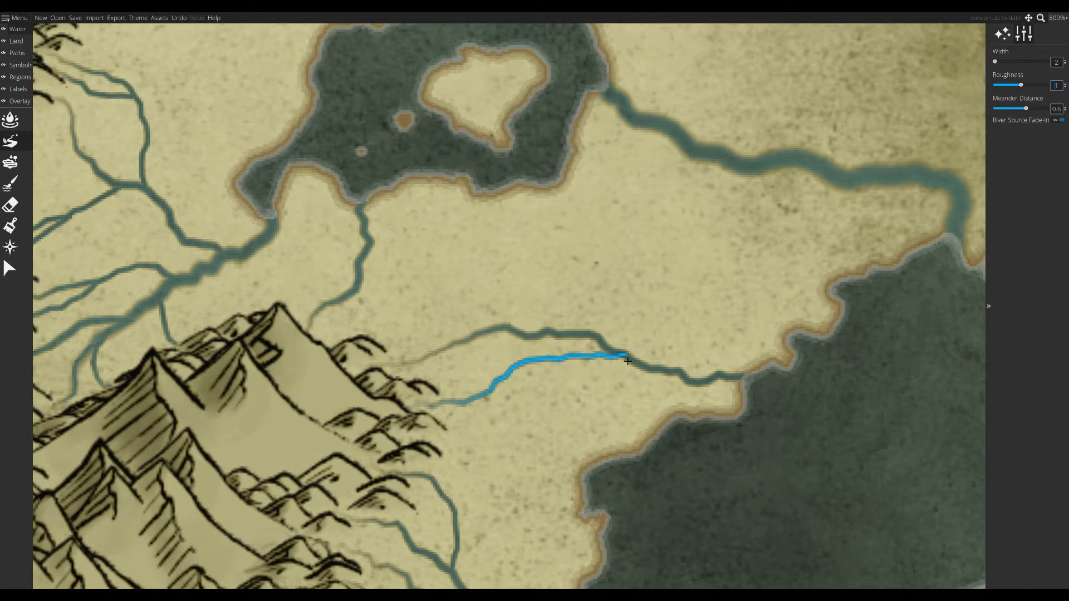
left_click_drag(432, 436, 503, 422)
left_click_drag(286, 353, 360, 403)
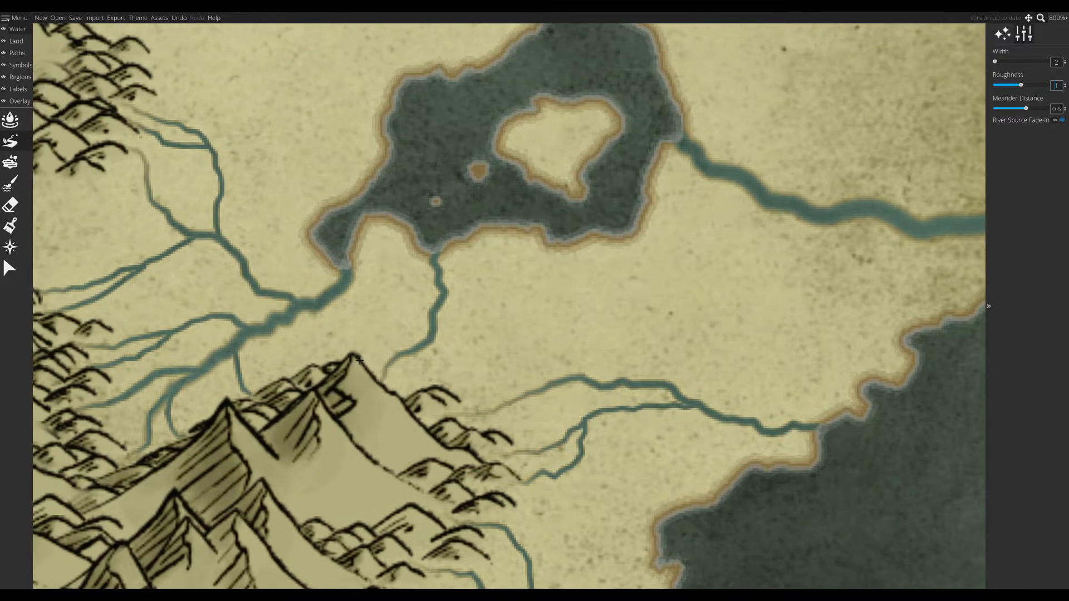
- Add short width 2 tributaries to the lake's southern stream and to the river entering its southwestern tip
key("e")
key("r")
left_click_drag(435, 382, 444, 384)
mouse_move(525, 499)
left_mouse_down()
mouse_move(648, 438)
mouse_move(687, 480)
left_mouse_up()
left_click_drag(465, 368, 479, 285)
key("e")
key("r")
left_click_drag(385, 281, 600, 389)
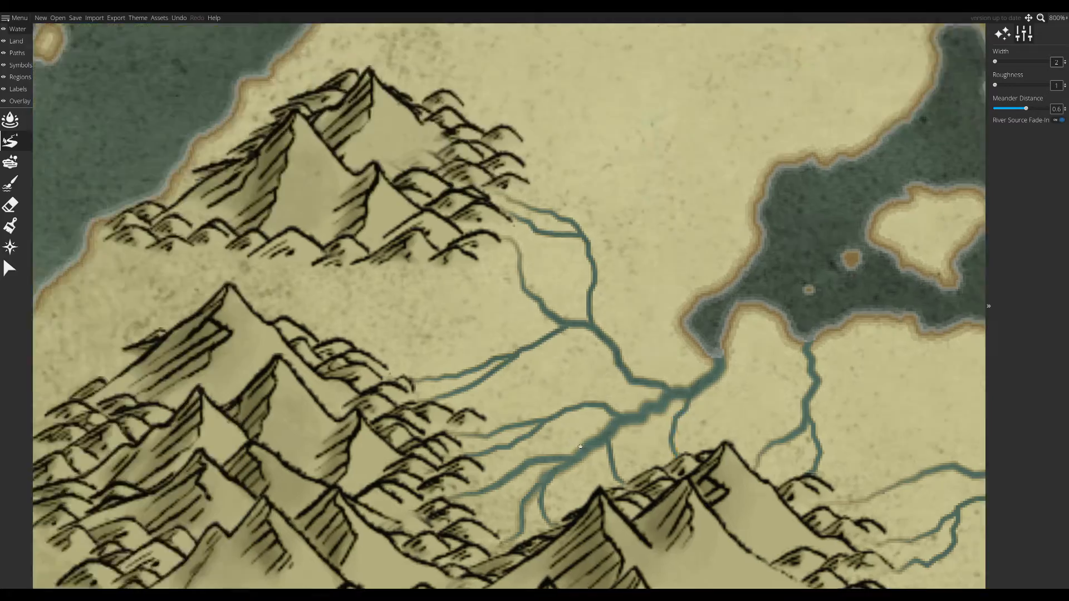
- Draw short width 2 streams from the mountain range's western foothills to the southwestern coast
scroll(600, 389, "down", 5)
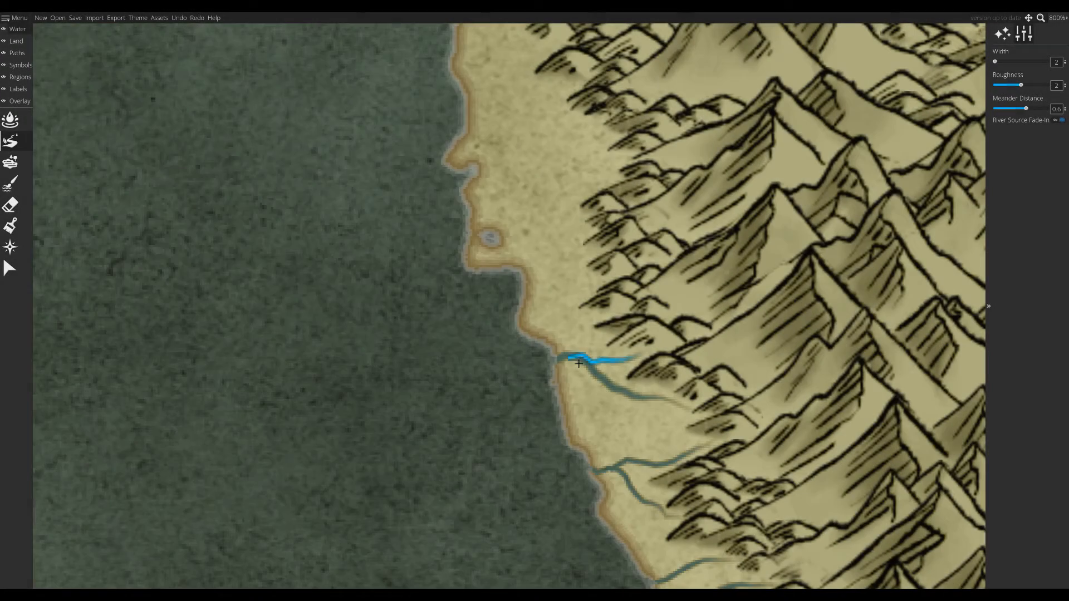
left_click_drag(585, 317, 488, 279)
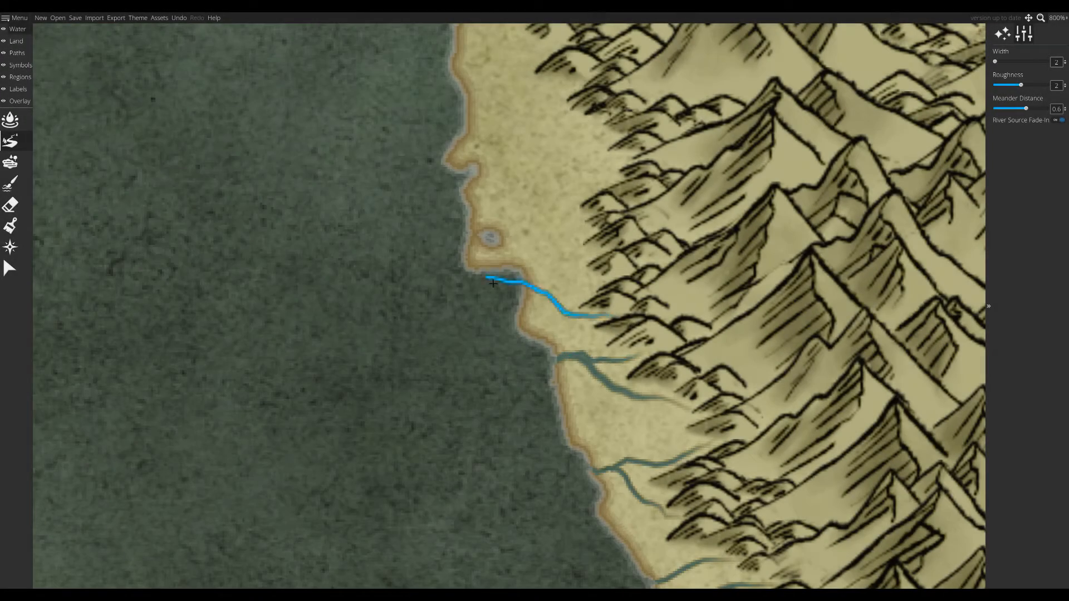
mouse_move(598, 285)
left_mouse_down()
mouse_move(552, 301)
mouse_move(537, 291)
left_mouse_up()
left_click_drag(536, 291, 515, 454)
- Draw a width 3 river to the western coast with width 2 tributaries, plus a separate stream just south of it
mouse_move(610, 321)
left_mouse_down()
mouse_move(570, 313)
mouse_move(450, 336)
left_mouse_up()
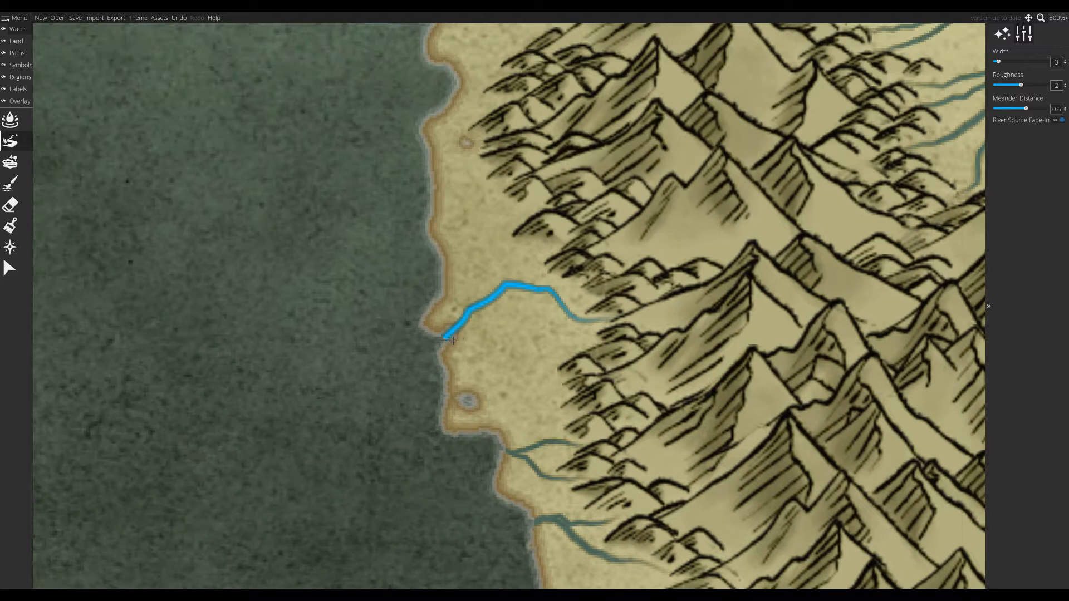
left_click_drag(600, 345, 557, 343)
left_click_drag(583, 394, 411, 395)
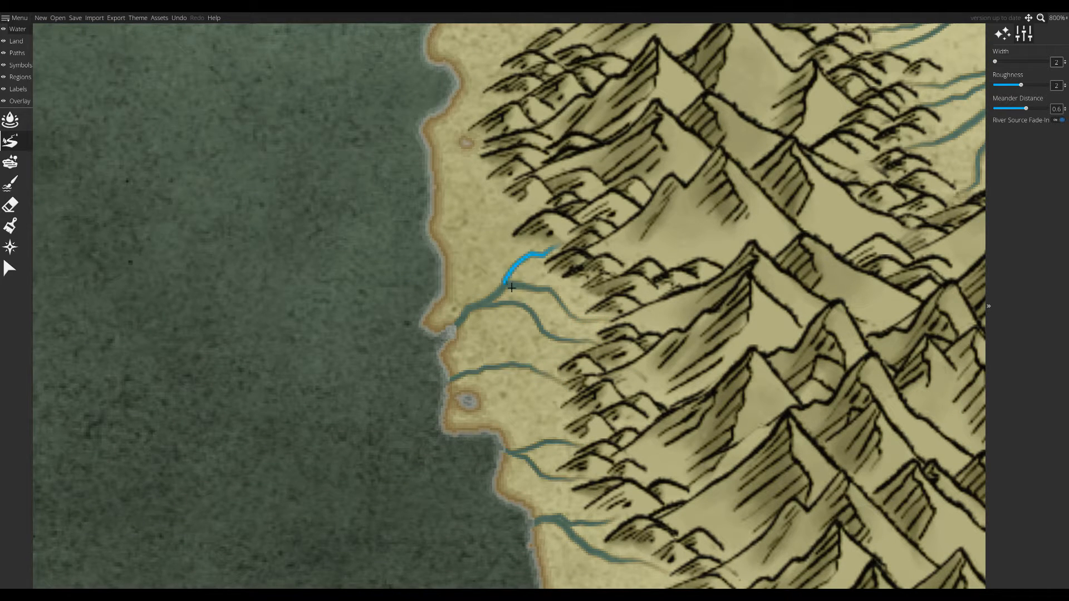
left_click_drag(512, 287, 505, 284)
- Draw width 2 streams along the northern part of the western coast and a branched one between the two mountain groups
left_click_drag(504, 340, 424, 337)
mouse_move(560, 345)
left_mouse_down()
mouse_move(495, 362)
mouse_move(437, 348)
left_mouse_up()
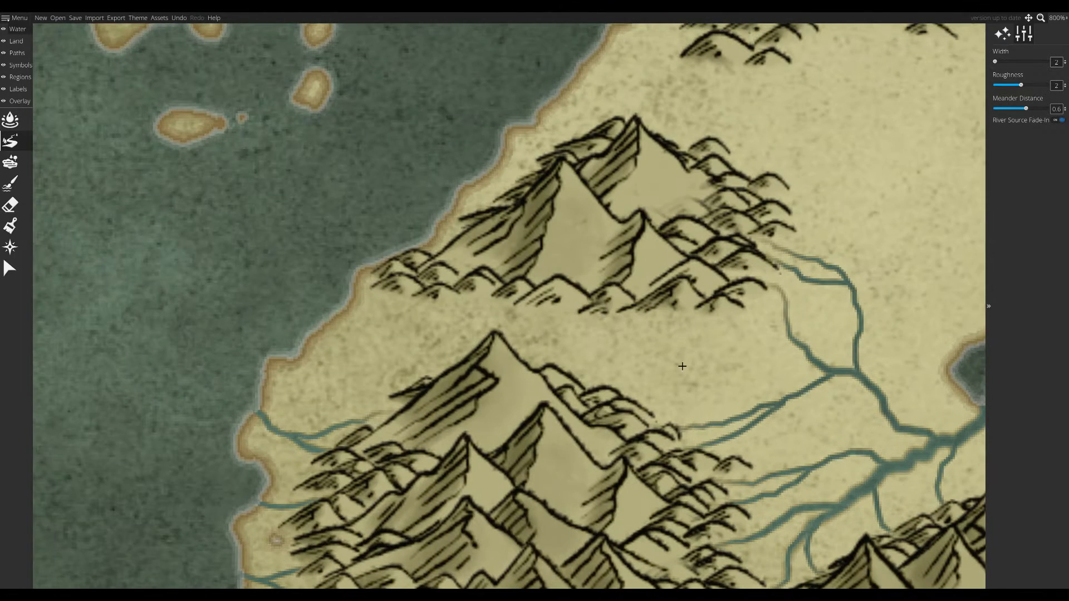
mouse_move(625, 325)
left_mouse_down()
mouse_move(503, 330)
mouse_move(341, 290)
left_mouse_up()
left_click_drag(504, 306, 444, 329)
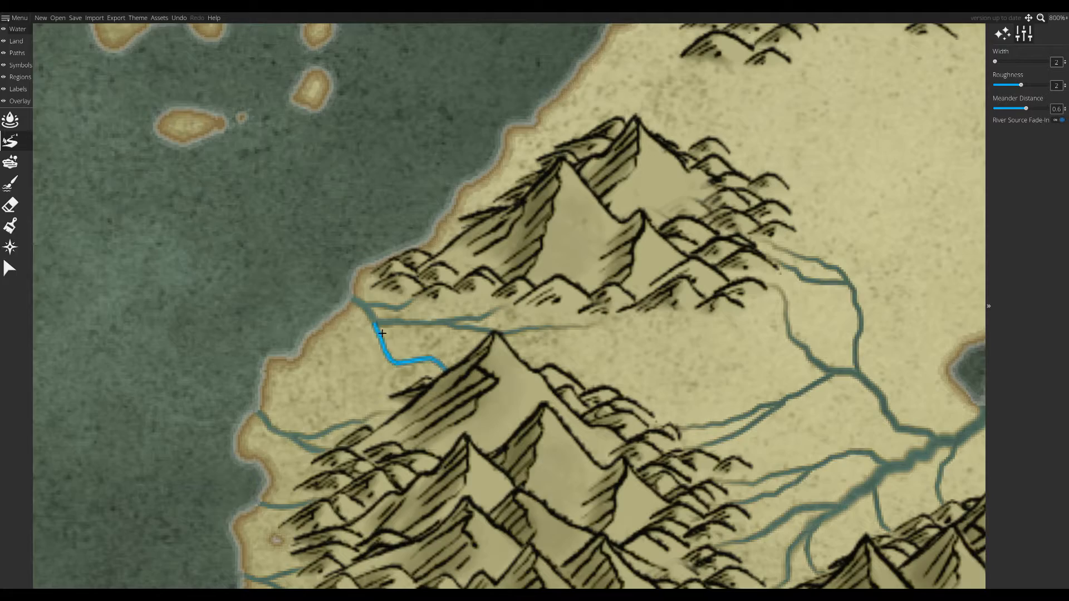
- Draw short width 2 streams from the hills to both coasts around the southeastern peninsula's southern end
scroll(382, 333, "down", 6)
scroll(534, 327, "up", 6)
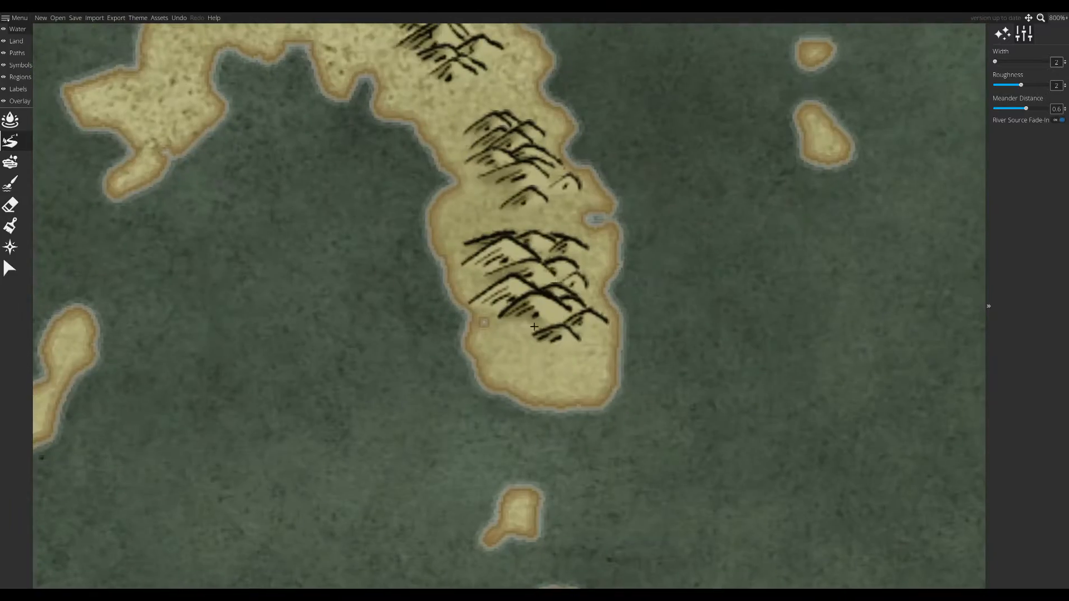
left_click_drag(530, 366, 501, 360)
left_click_drag(554, 292, 584, 312)
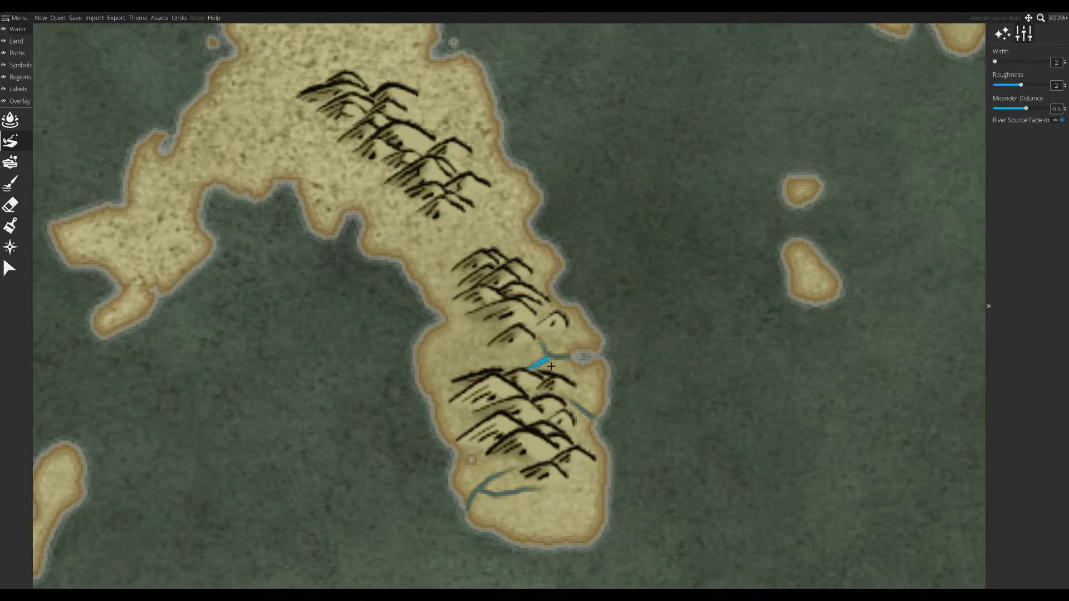
left_click_drag(588, 368, 637, 462)
left_click_drag(511, 258, 547, 277)
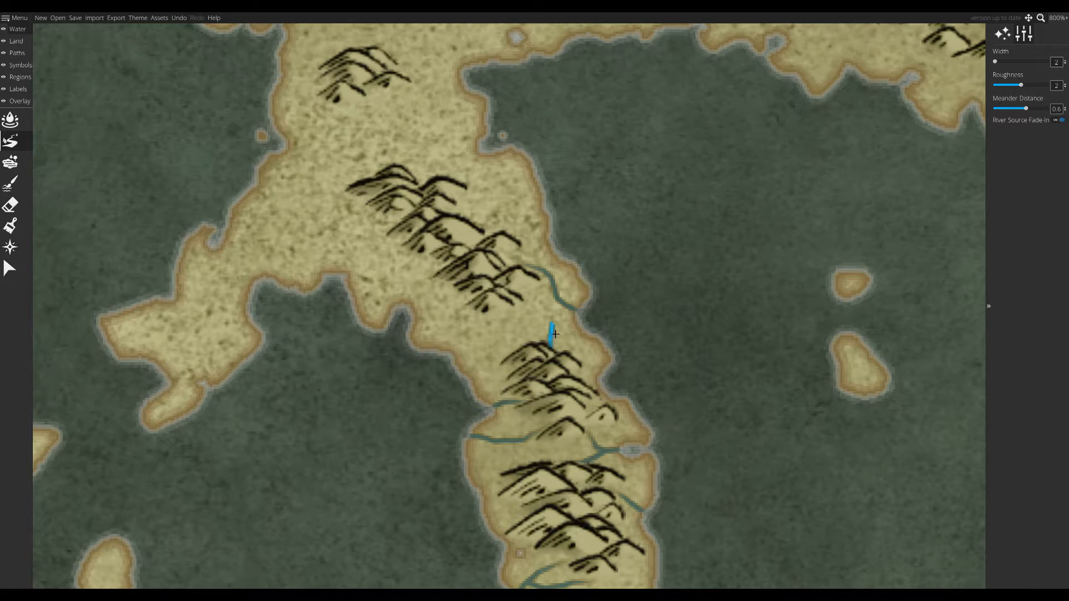
- Draw short branched width 2 streams from the hills to both coasts along the southeastern peninsula's middle section
left_click_drag(488, 394, 585, 424)
left_click_drag(562, 329, 525, 324)
scroll(525, 324, "up", 2)
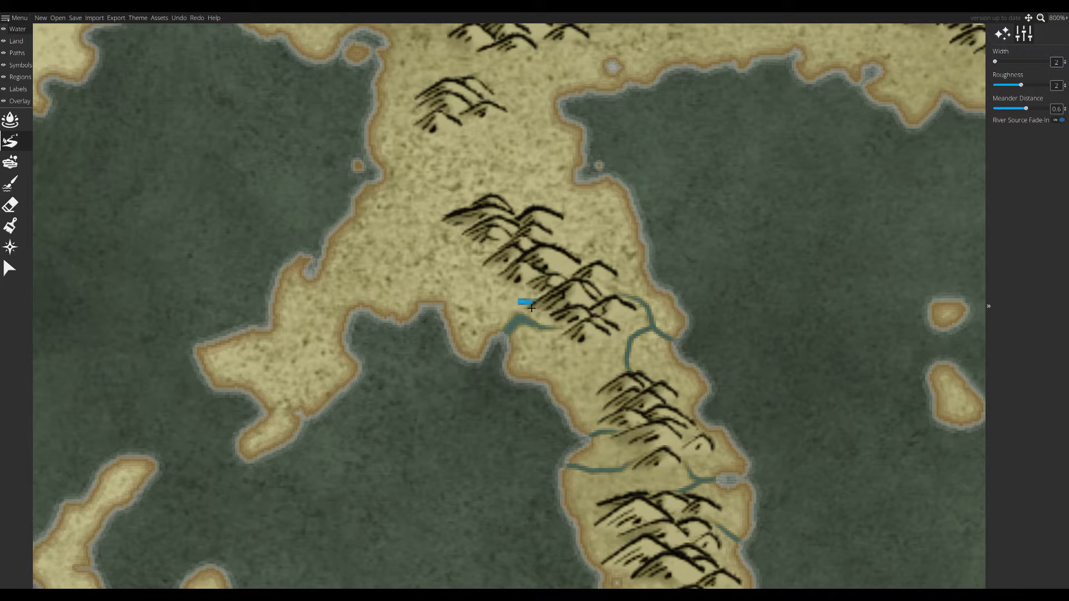
left_click_drag(494, 366, 522, 453)
mouse_move(582, 329)
left_mouse_down()
mouse_move(667, 308)
mouse_move(652, 306)
left_mouse_up()
left_click_drag(506, 289, 609, 275)
left_click_drag(607, 275, 467, 312)
- Draw short streams from the hills at the southeastern peninsula's northern neck to the neighbouring coasts
left_click_drag(604, 304, 527, 313)
mouse_move(639, 221)
left_mouse_down()
mouse_move(593, 231)
mouse_move(476, 346)
left_mouse_up()
mouse_move(464, 296)
left_mouse_down()
mouse_move(502, 317)
mouse_move(534, 302)
left_mouse_up()
left_click_drag(510, 243, 578, 299)
left_click_drag(448, 255, 494, 311)
left_click_drag(408, 325, 492, 343)
left_click_drag(479, 234, 429, 256)
- Draw two branched rivers from the eastern foothills to the southern coast of the eastern cape
key("bracketright")
mouse_move(457, 245)
left_mouse_down()
mouse_move(481, 300)
mouse_move(470, 301)
left_mouse_up()
left_click_drag(779, 312, 319, 293)
mouse_move(430, 230)
left_mouse_down()
mouse_move(288, 316)
mouse_move(296, 298)
left_mouse_up()
key("bracketleft")
left_click_drag(525, 277, 453, 273)
left_click_drag(452, 273, 405, 308)
left_click_drag(581, 320, 493, 303)
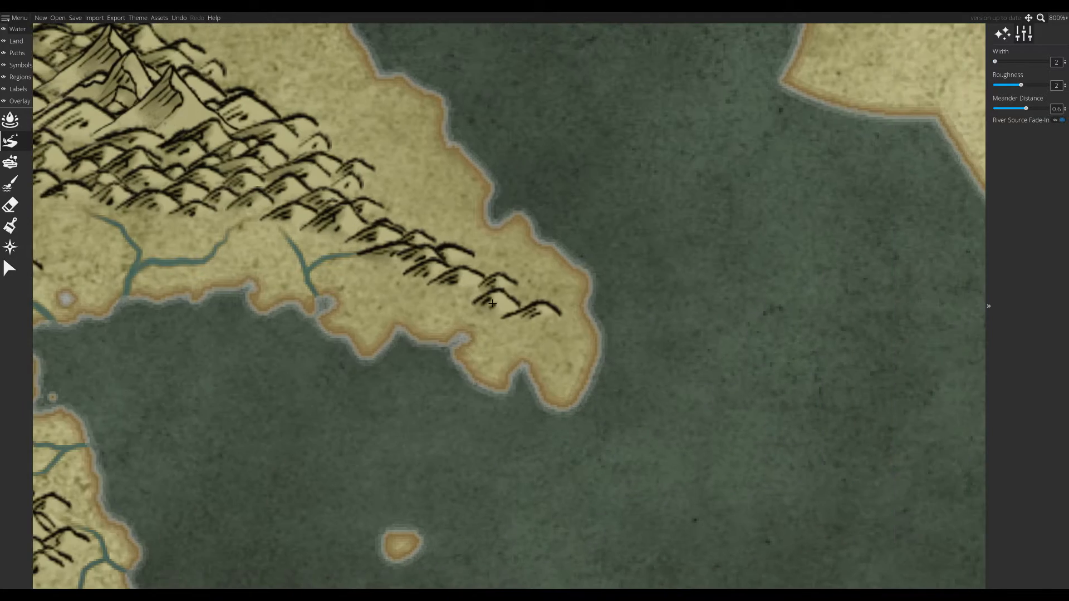
- Draw width 2 streams from the hills to the coasts around the eastern cape's tip
left_click_drag(592, 313, 594, 311)
left_click_drag(593, 313, 605, 381)
left_click_drag(483, 332, 556, 348)
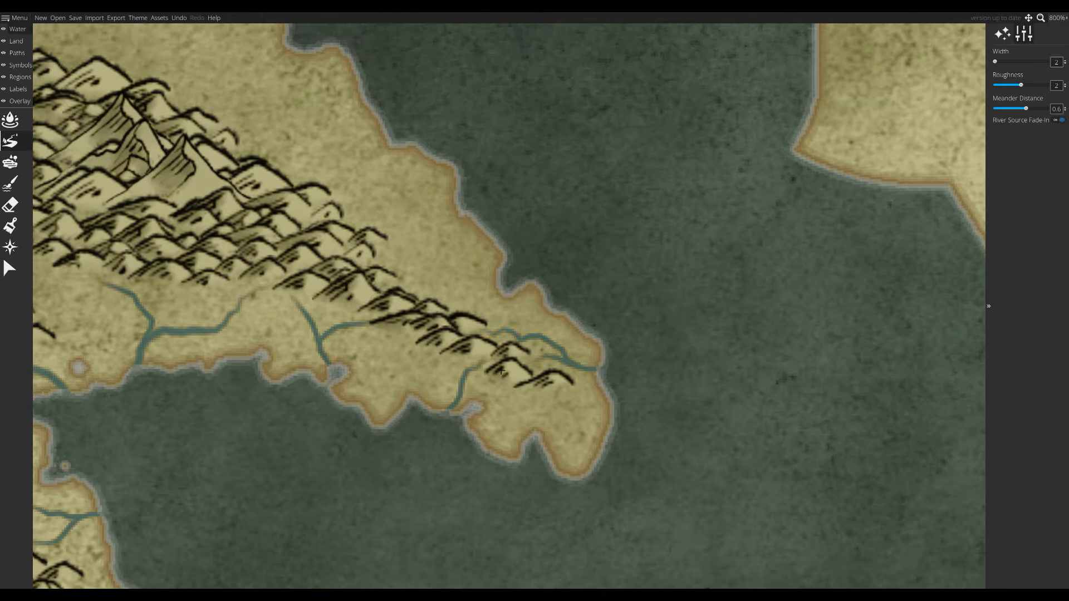
mouse_move(362, 238)
left_mouse_down()
mouse_move(453, 298)
mouse_move(536, 272)
left_mouse_up()
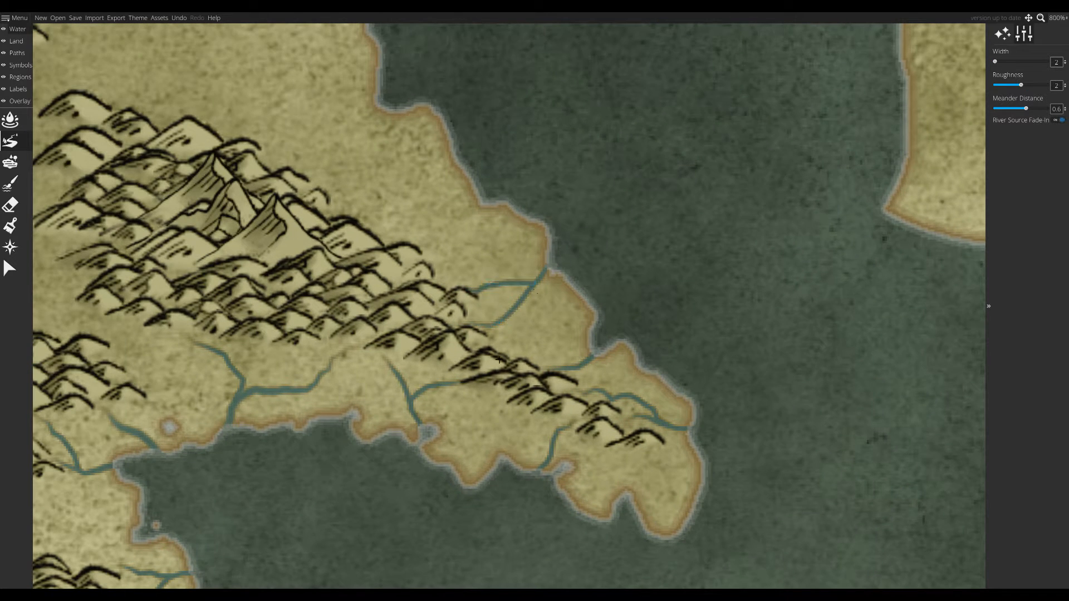
- Draw a slightly wider river from the eastern hills to the cape's northern coast, with thinner tributaries
left_click_drag(498, 361, 621, 454)
key("]")
mouse_move(448, 283)
left_mouse_down()
mouse_move(508, 279)
mouse_move(513, 189)
left_mouse_up()
key("[")
mouse_move(541, 340)
left_mouse_down()
mouse_move(530, 283)
mouse_move(510, 250)
left_mouse_up()
mouse_move(479, 315)
left_mouse_down()
mouse_move(509, 266)
mouse_move(542, 360)
left_mouse_up()
key("ctrl+z")
left_click_drag(525, 414, 528, 399)
- Draw a branched river from the northwestern hills to the inland lake's northwestern shore
scroll(535, 306, "down", 5)
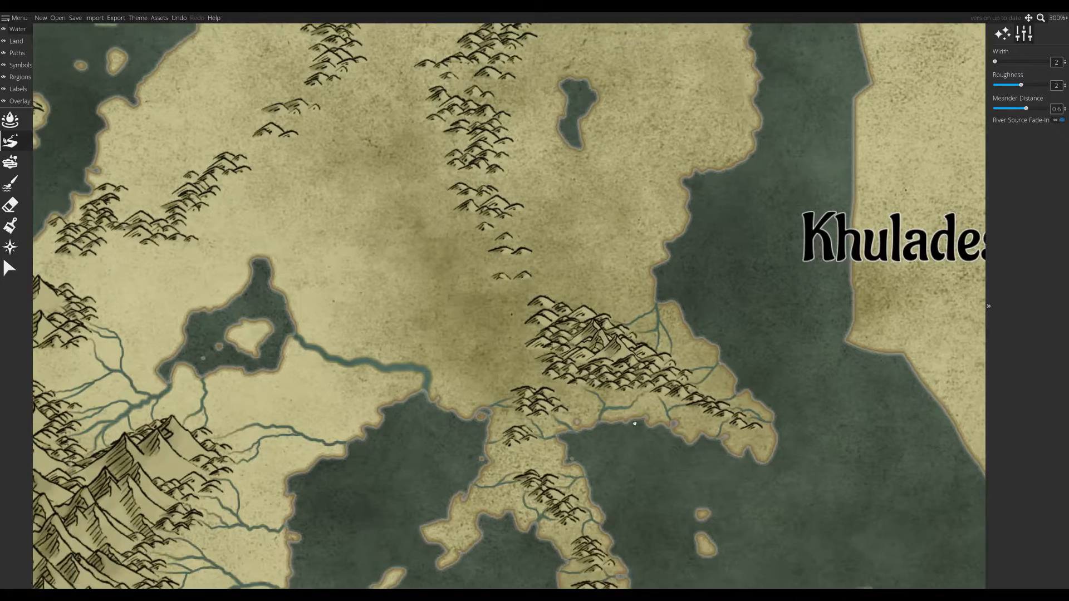
left_click_drag(246, 477, 376, 517)
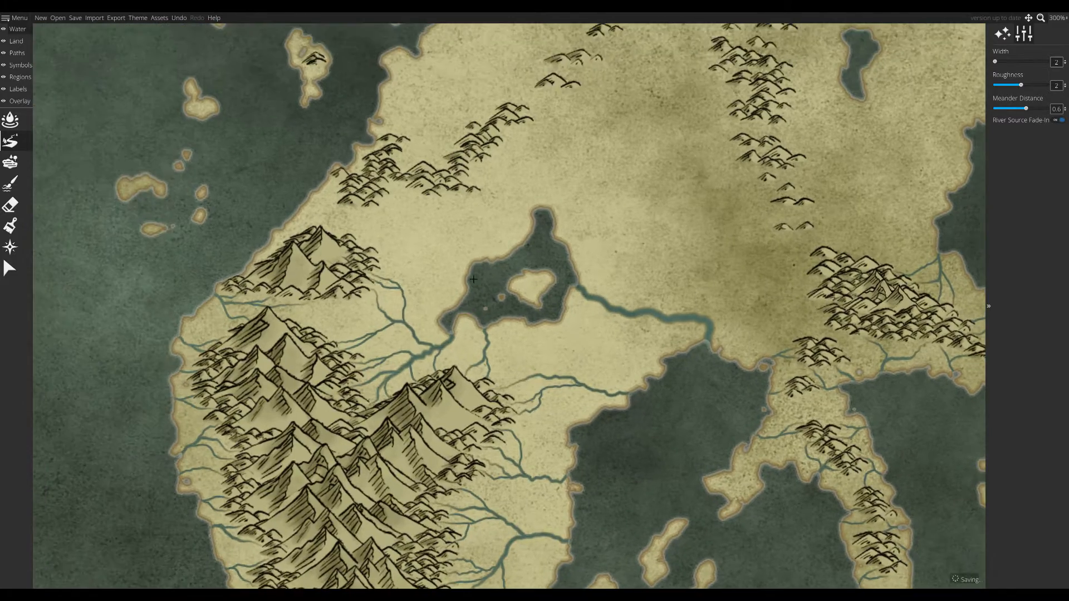
scroll(523, 247, "up", 5)
left_click_drag(158, 75, 439, 180)
mouse_move(439, 179)
left_mouse_down()
mouse_move(468, 195)
mouse_move(660, 394)
left_mouse_up()
left_click_drag(530, 205, 535, 210)
left_click_drag(421, 241, 507, 275)
left_click_drag(439, 188, 500, 256)
left_click_drag(573, 212, 524, 210)
left_click_drag(524, 210, 545, 228)
left_click_drag(608, 326, 594, 351)
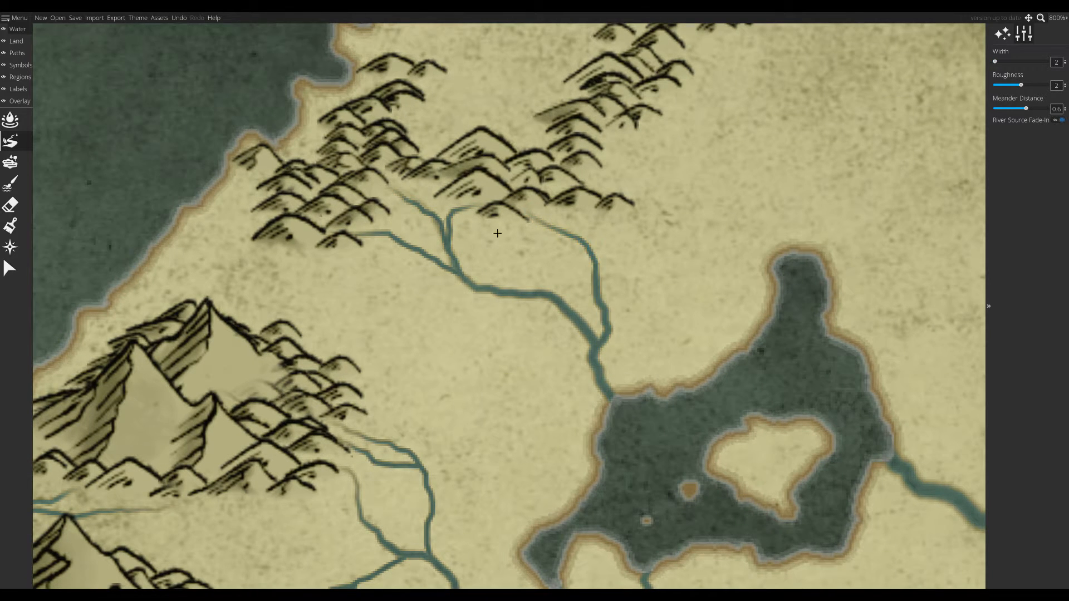
- Add further width 2 tributaries from the northwestern hills and mountains to the lake's northwestern river
left_click_drag(497, 234, 591, 282)
left_click_drag(492, 403, 581, 344)
mouse_move(396, 286)
left_mouse_down()
mouse_move(528, 289)
mouse_move(672, 269)
mouse_move(680, 278)
left_mouse_up()
mouse_move(679, 278)
left_mouse_down()
mouse_move(735, 197)
mouse_move(334, 442)
left_mouse_up()
- Draw a long winding width 9 river from the northern interior down to the inland lake's northern tip
scroll(188, 255, "down", 4)
left_click_drag(579, 83, 667, 193)
scroll(667, 62, "up", 2)
mouse_move(667, 62)
left_mouse_down()
mouse_move(616, 178)
mouse_move(649, 437)
mouse_move(671, 418)
mouse_move(470, 393)
mouse_move(394, 437)
mouse_move(401, 470)
mouse_move(423, 399)
mouse_move(382, 444)
left_mouse_up()
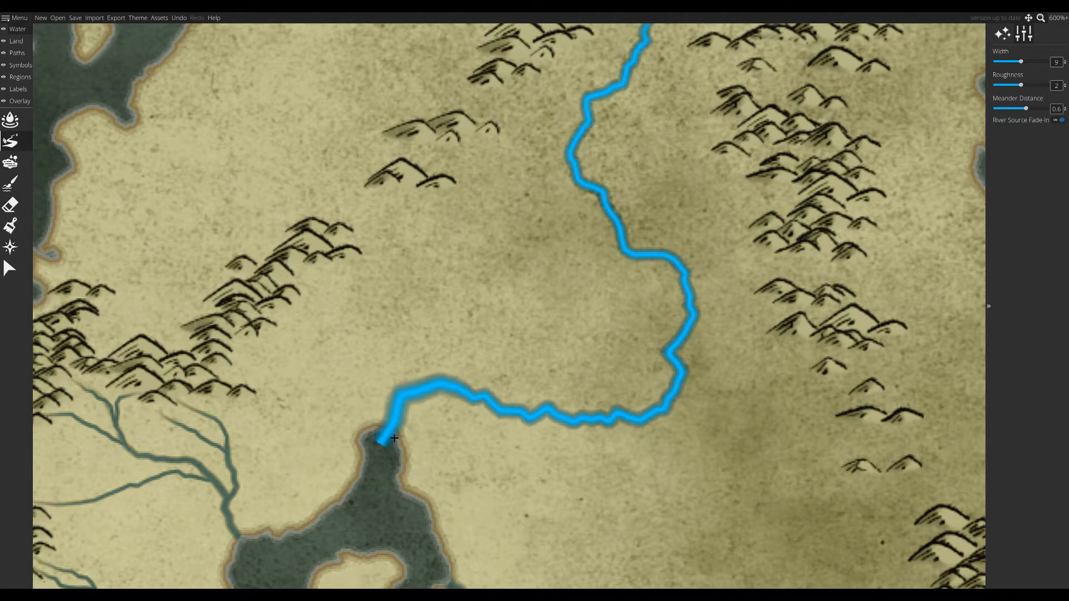
- Draw a width 3 tributary system from the northwestern hills into the long river just above the lake
mouse_move(468, 367)
left_mouse_down()
mouse_move(338, 375)
mouse_move(514, 345)
left_mouse_up()
scroll(250, 357, "up", 2)
mouse_move(259, 352)
left_mouse_down()
mouse_move(392, 352)
mouse_move(524, 379)
left_mouse_up()
left_click_drag(340, 273, 395, 349)
mouse_move(322, 257)
left_mouse_down()
mouse_move(474, 259)
mouse_move(526, 390)
mouse_move(426, 390)
left_mouse_up()
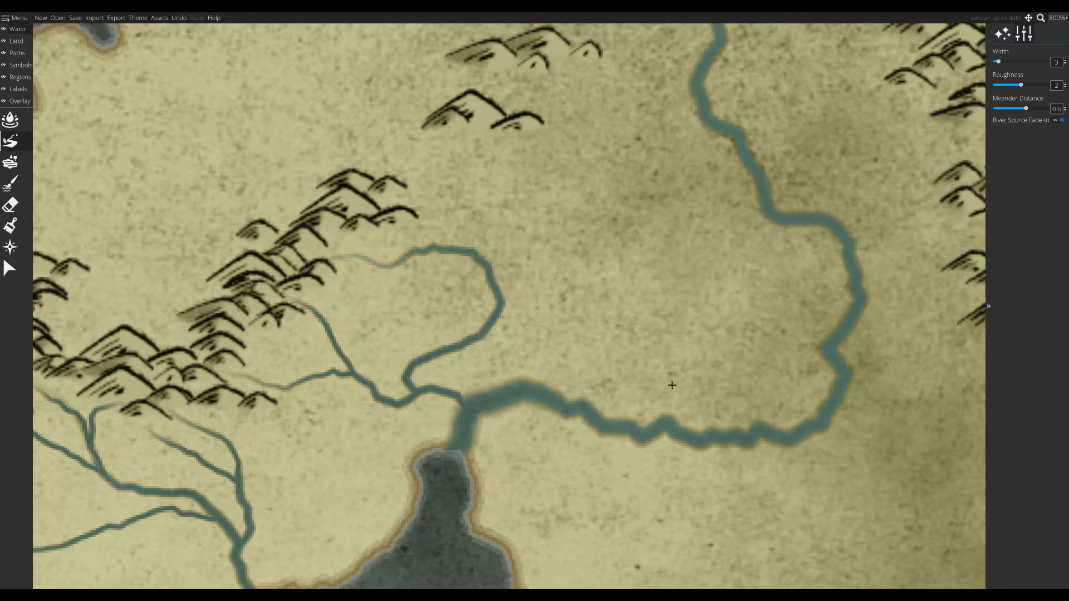
- Add tributaries from the small western hills to the upper course of the long northern river
mouse_move(562, 72)
left_mouse_down()
mouse_move(543, 197)
mouse_move(496, 198)
left_mouse_up()
left_click_drag(496, 198, 627, 207)
left_click_drag(583, 99, 477, 217)
left_click_drag(541, 232, 540, 232)
left_click_drag(504, 140, 423, 300)
mouse_move(423, 300)
left_mouse_down()
mouse_move(479, 303)
mouse_move(542, 340)
left_mouse_up()
- Add tributaries from the northernmost hills around the long river's headwaters
scroll(501, 292, "up", 1)
left_click_drag(469, 221, 521, 292)
mouse_move(618, 152)
left_mouse_down()
mouse_move(551, 256)
mouse_move(557, 287)
left_mouse_up()
left_click_drag(504, 123, 503, 245)
mouse_move(503, 245)
left_mouse_down()
mouse_move(503, 309)
mouse_move(622, 230)
mouse_move(371, 289)
left_mouse_up()
- Draw width 2 tributaries from the eastern hill range into the eastern branch of the long river's upper course
scroll(757, 207, "up", 1)
mouse_move(758, 207)
left_mouse_down()
mouse_move(566, 278)
mouse_move(401, 382)
mouse_move(401, 425)
mouse_move(384, 440)
left_mouse_up()
left_click_drag(621, 351, 458, 368)
scroll(523, 368, "down", 1)
left_click_drag(523, 368, 533, 373)
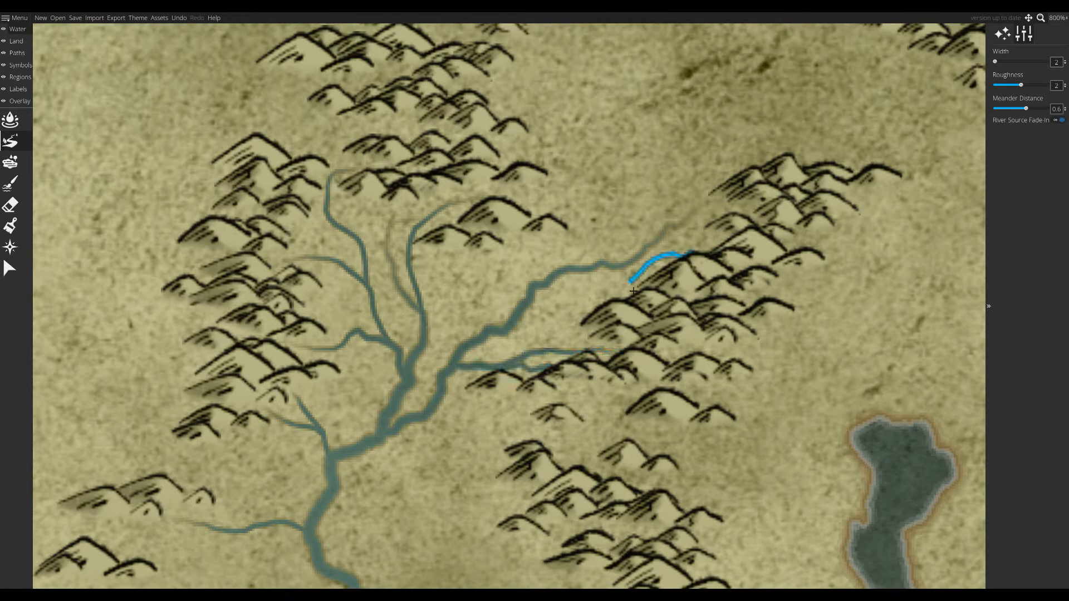
- Redraw the stream skirting the northern part of the eastern hill range, and add a short stream from the small hills opposite
left_click_drag(634, 291, 523, 314)
key("ctrl+z")
left_click_drag(721, 244, 629, 278)
mouse_move(539, 240)
left_mouse_down()
mouse_move(580, 279)
mouse_move(580, 310)
left_mouse_up()
scroll(582, 308, "down", 2)
scroll(510, 244, "up", 2)
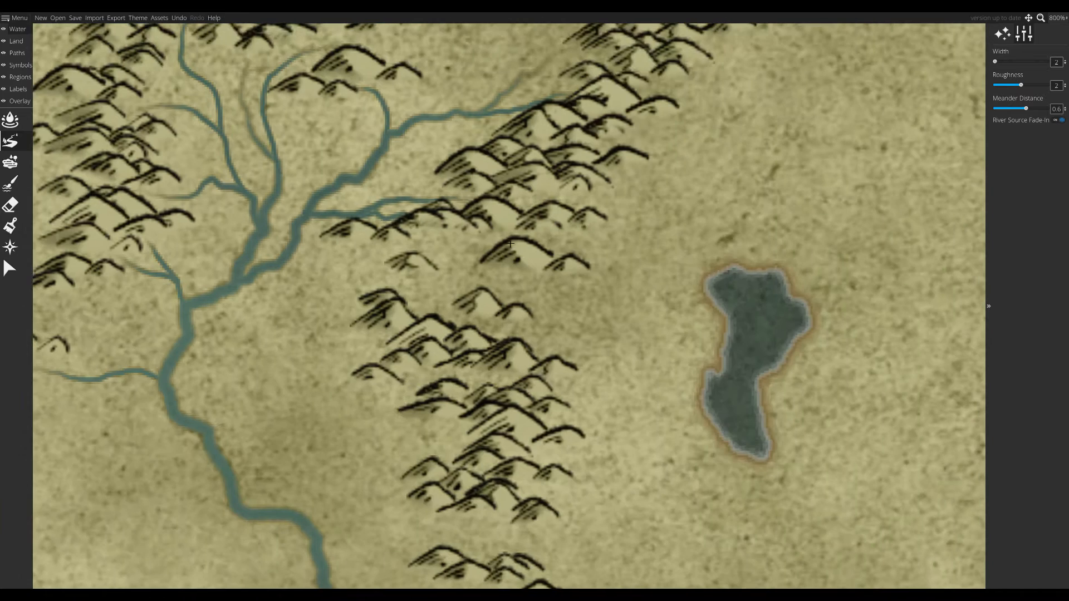
- Draw a river from the eastern hills into the small lake's northwestern shore and add its tributaries
mouse_move(451, 321)
left_mouse_down()
mouse_move(616, 304)
mouse_move(699, 276)
left_mouse_up()
left_click_drag(535, 243, 652, 255)
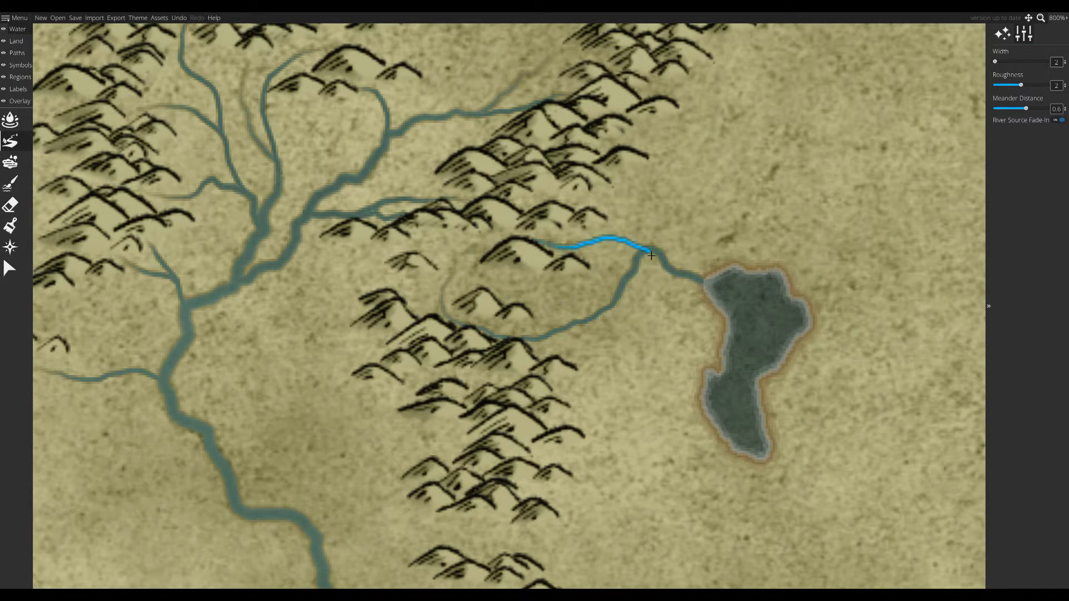
left_click_drag(594, 329, 591, 326)
mouse_move(410, 258)
left_mouse_down()
mouse_move(518, 248)
mouse_move(544, 265)
left_mouse_up()
left_click_drag(543, 265, 410, 280)
- Draw a branch from the northern hills down to the long river and add three short streams from the hills beside it
mouse_move(496, 56)
left_mouse_down()
mouse_move(451, 285)
mouse_move(476, 299)
left_mouse_up()
mouse_move(476, 152)
left_mouse_down()
mouse_move(509, 161)
mouse_move(573, 287)
mouse_move(543, 359)
left_mouse_up()
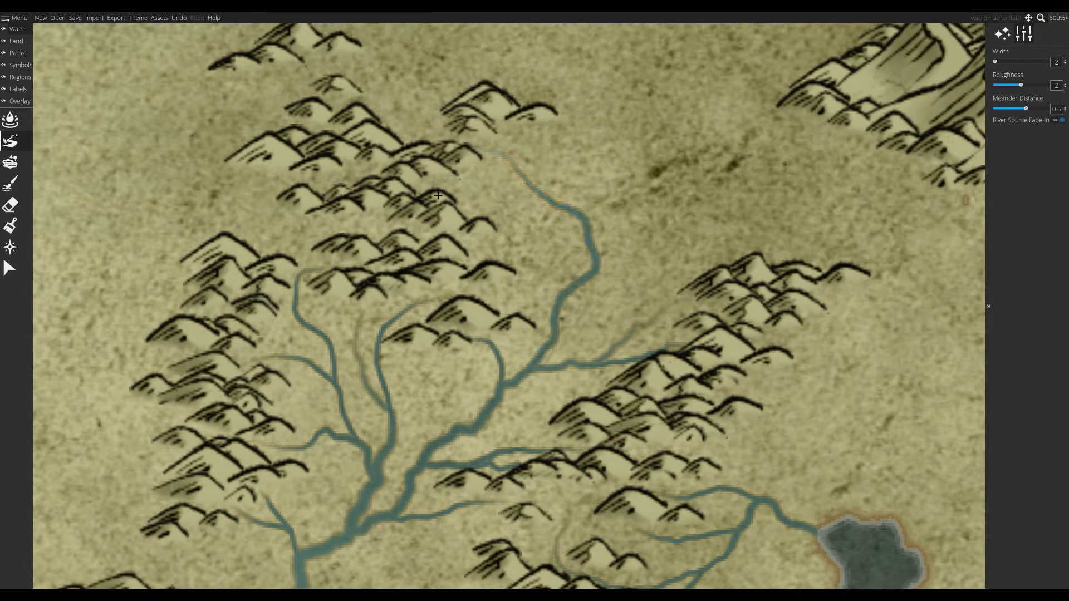
left_click_drag(466, 191, 586, 227)
left_click_drag(460, 240, 548, 232)
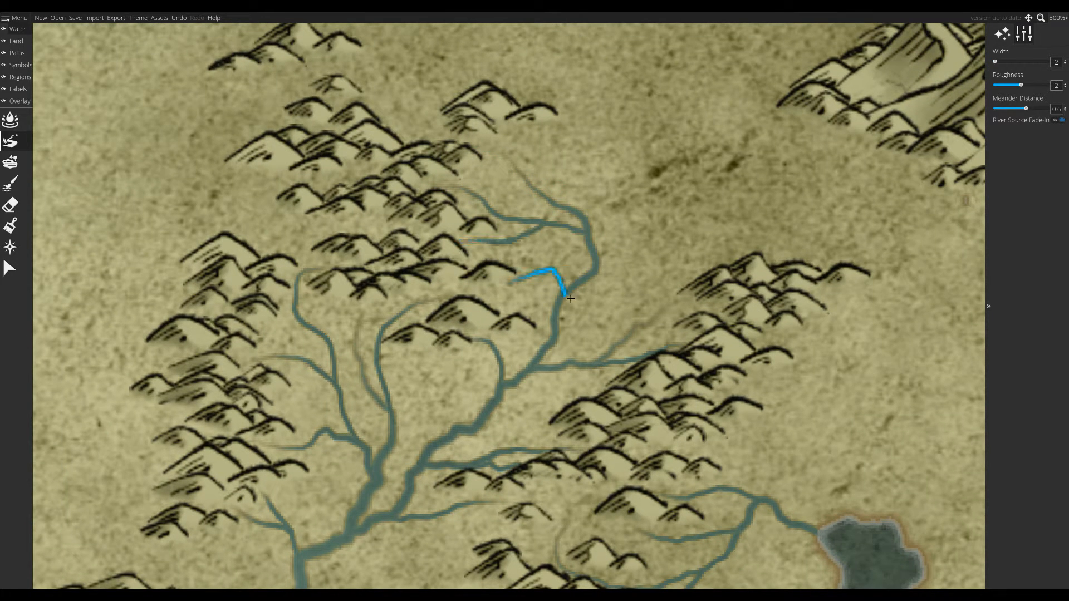
left_click_drag(570, 298, 567, 297)
- Draw a branch from the foot of the northeastern mountains southwest into the long river, with a short fork at its source
left_click_drag(807, 246, 740, 287)
mouse_move(863, 213)
left_mouse_down()
mouse_move(578, 289)
mouse_move(530, 315)
left_mouse_up()
left_click_drag(806, 182, 709, 269)
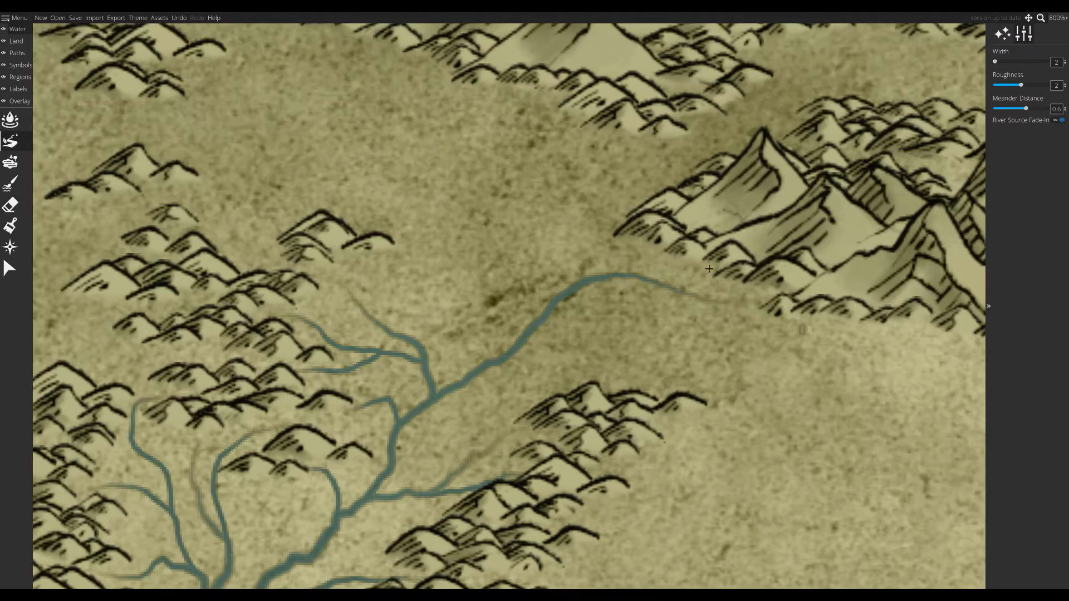
left_click_drag(639, 236, 611, 254)
scroll(611, 262, "down", 3)
scroll(579, 189, "up", 3)
- Draw a forked river from the northern mountains' foothills south into the northeastern branch
mouse_move(564, 206)
left_mouse_down()
mouse_move(537, 218)
mouse_move(486, 471)
left_mouse_up()
key("bracketleft")
left_click_drag(571, 229, 539, 309)
- Draw a long curving branch from the far northwestern hills, with side arms from the small hill groups below
left_click_drag(390, 245, 539, 267)
mouse_move(306, 200)
left_mouse_down()
mouse_move(592, 286)
mouse_move(640, 423)
left_mouse_up()
key("bracketright")
left_click_drag(295, 315, 539, 271)
key("bracketleft")
left_click_drag(423, 390, 413, 304)
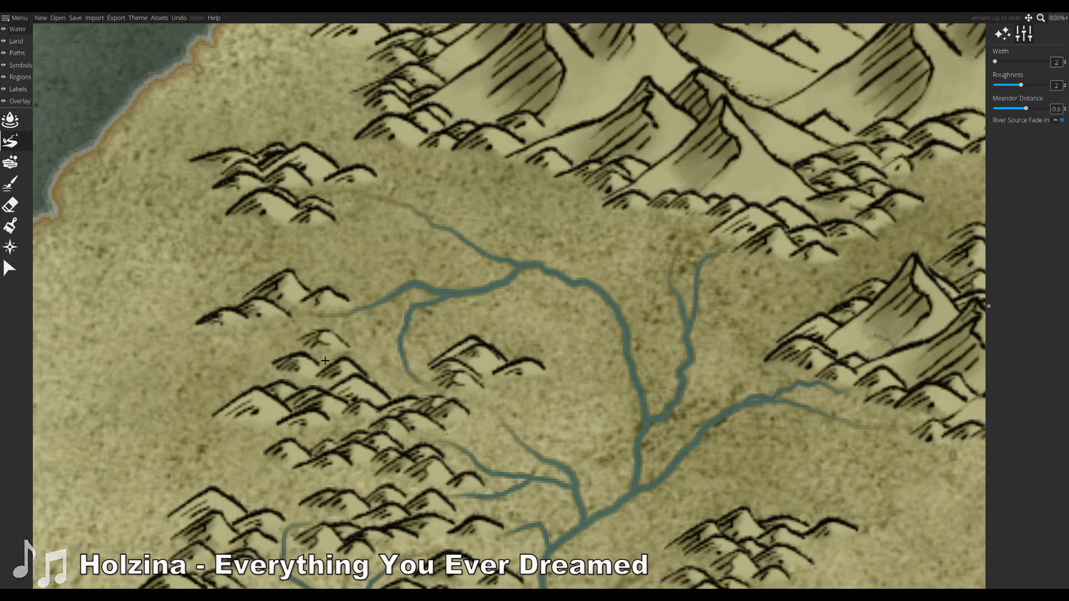
- Add width 2 headwater streams to the curving northwestern branch from the surrounding hills and the northern mountains' foothills
left_click_drag(334, 356, 412, 333)
left_click_drag(595, 206, 513, 226)
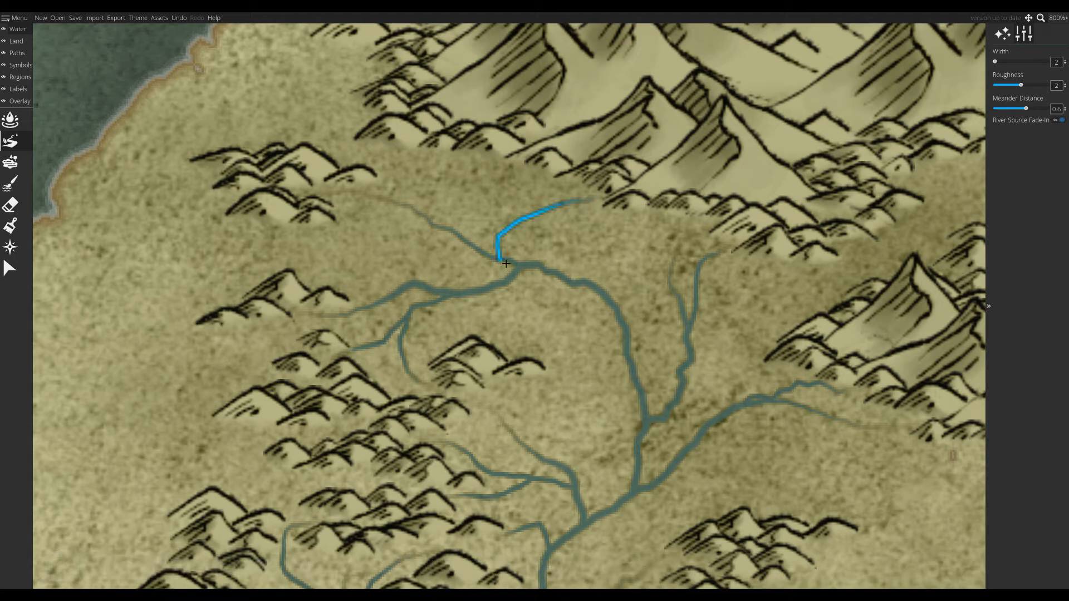
mouse_move(332, 216)
left_mouse_down()
mouse_move(480, 262)
mouse_move(481, 254)
left_mouse_up()
left_click_drag(627, 379, 515, 395)
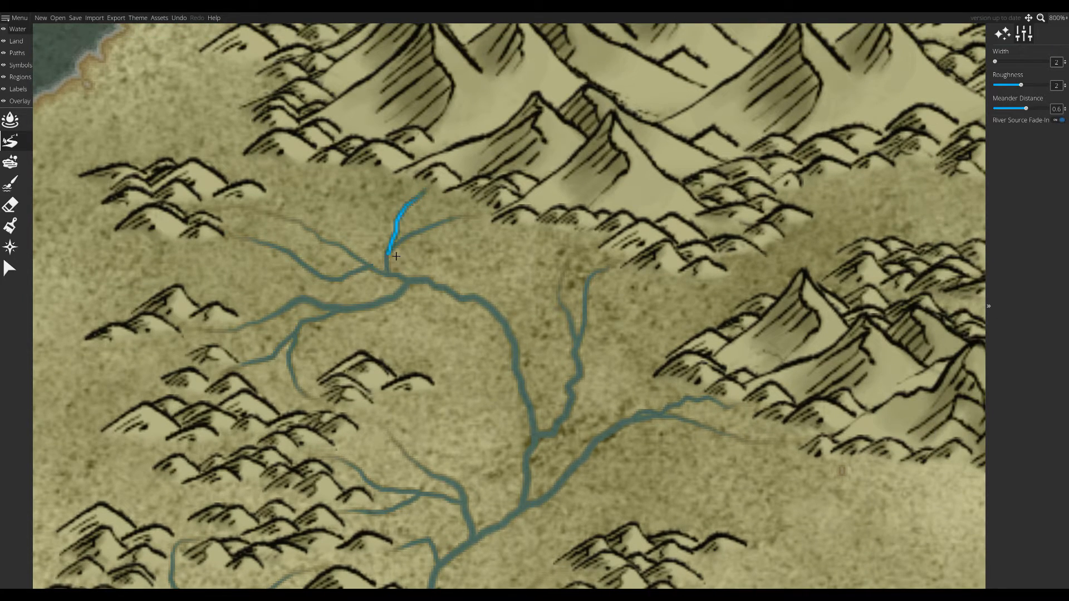
mouse_move(506, 343)
left_mouse_down()
mouse_move(402, 300)
mouse_move(490, 321)
left_mouse_up()
left_click_drag(534, 212, 502, 260)
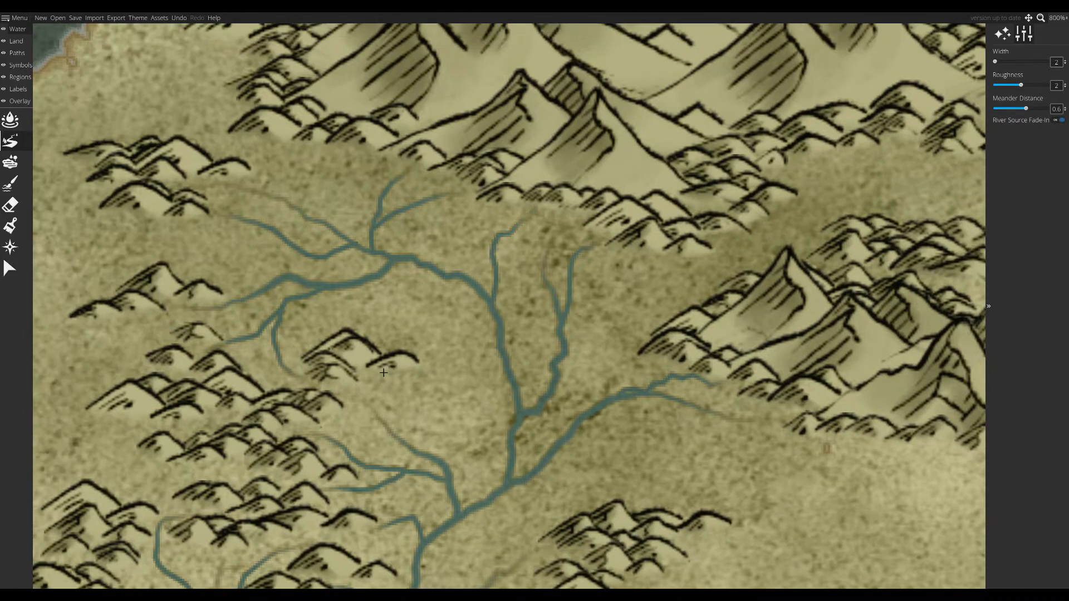
left_click_drag(394, 349, 519, 393)
- Draw a river with a forked source from the small western hills southeast into the long river's lower course
scroll(513, 438, "down", 5)
left_click_drag(522, 529, 509, 487)
left_click_drag(418, 513, 507, 292)
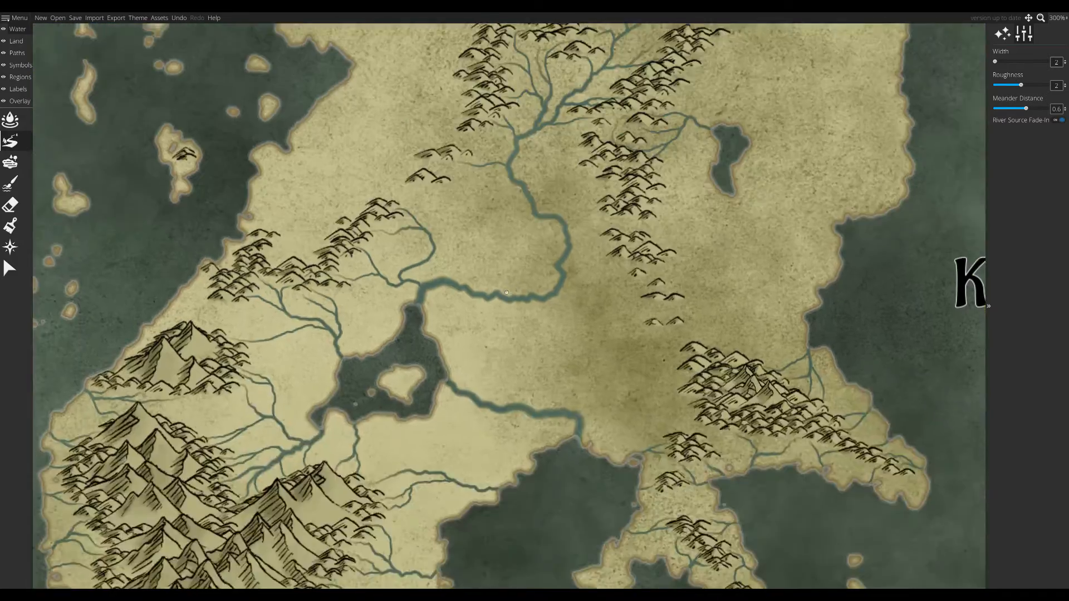
scroll(509, 234, "up", 5)
mouse_move(310, 209)
left_mouse_down()
mouse_move(473, 332)
mouse_move(636, 429)
left_mouse_up()
mouse_move(285, 233)
left_mouse_down()
mouse_move(375, 275)
mouse_move(449, 291)
left_mouse_up()
- Draw a three-armed tributary from the southern hill cluster west into the long river's eastern bend
left_click_drag(827, 315, 696, 300)
left_click_drag(689, 365, 525, 377)
mouse_move(640, 322)
left_mouse_down()
mouse_move(630, 367)
mouse_move(550, 415)
left_mouse_up()
left_click_drag(697, 452, 657, 389)
left_click_drag(657, 389, 617, 391)
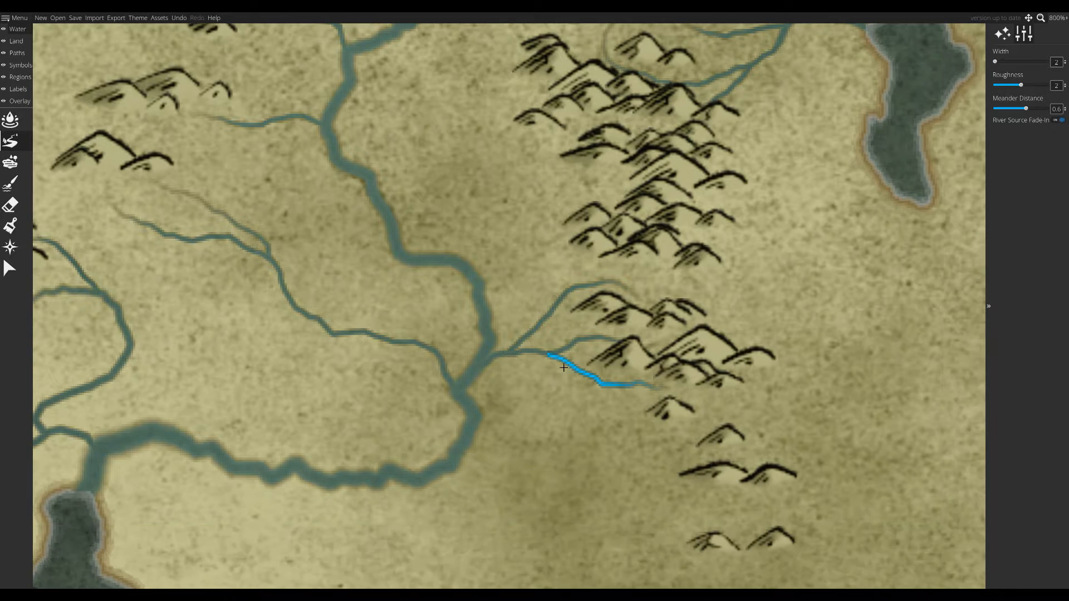
left_click_drag(564, 368, 549, 355)
- Draw a tributary system from the western side of the central eastern hills down to the long river
left_click_drag(564, 368, 580, 449)
mouse_move(675, 208)
left_mouse_down()
mouse_move(611, 197)
mouse_move(538, 262)
mouse_move(488, 349)
left_mouse_up()
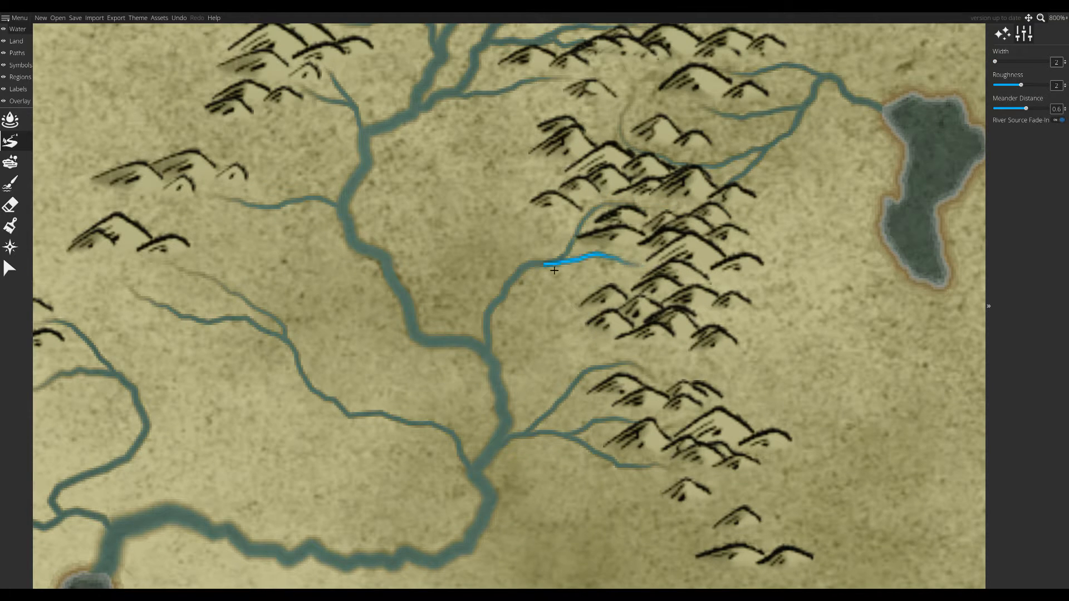
left_click_drag(554, 270, 536, 268)
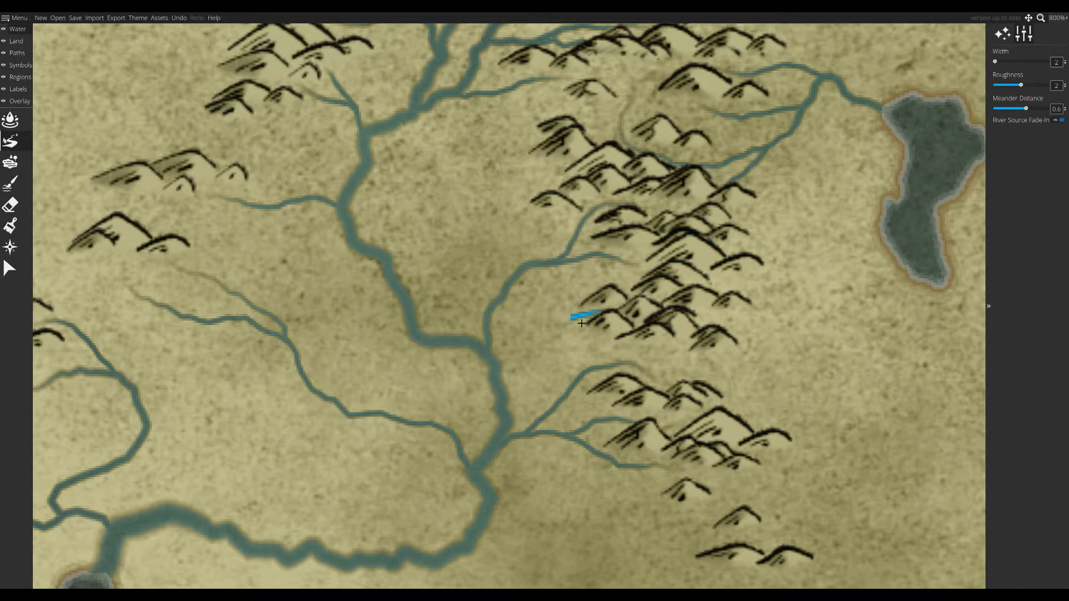
mouse_move(581, 323)
left_mouse_down()
mouse_move(495, 338)
mouse_move(605, 410)
left_mouse_up()
left_click_drag(643, 272, 578, 367)
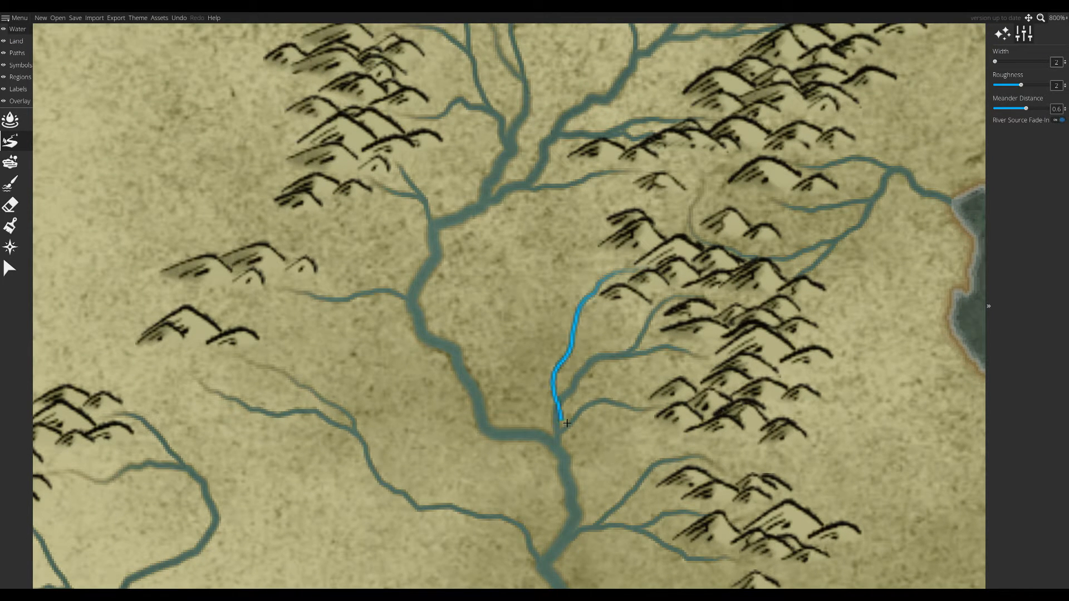
left_click_drag(567, 424, 566, 424)
- Draw a branching river from the eastern side of the central hills into the small lake's southwestern shore
mouse_move(567, 423)
left_mouse_down()
mouse_move(287, 380)
mouse_move(244, 416)
left_mouse_up()
left_click_drag(482, 328, 652, 317)
left_click_drag(493, 293, 591, 340)
left_click_drag(461, 370, 567, 339)
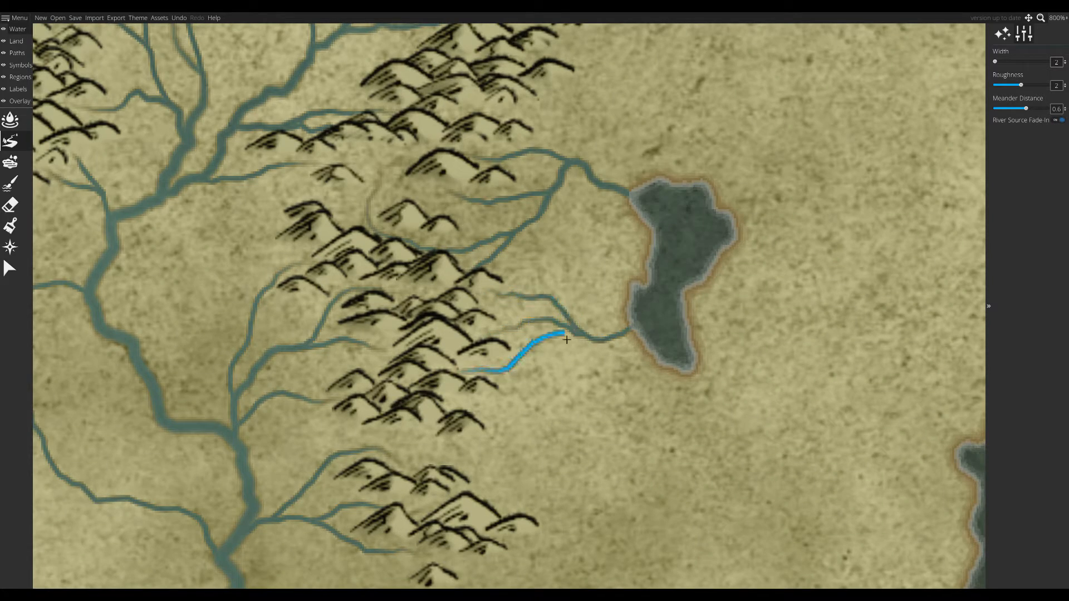
- Add streams from the southeastern hills that meet the small lake near its southern end
scroll(569, 385, "up", 1)
left_click_drag(506, 416, 657, 327)
left_click_drag(584, 401, 632, 323)
mouse_move(525, 415)
left_mouse_down()
mouse_move(672, 303)
mouse_move(677, 287)
left_mouse_up()
mouse_move(552, 467)
left_mouse_down()
mouse_move(672, 356)
mouse_move(679, 325)
left_mouse_up()
- Draw a river from the northern end of the eastern hills to the east coast, with streams from the northeastern mountains
mouse_move(679, 326)
left_mouse_down()
mouse_move(631, 192)
mouse_move(587, 585)
left_mouse_up()
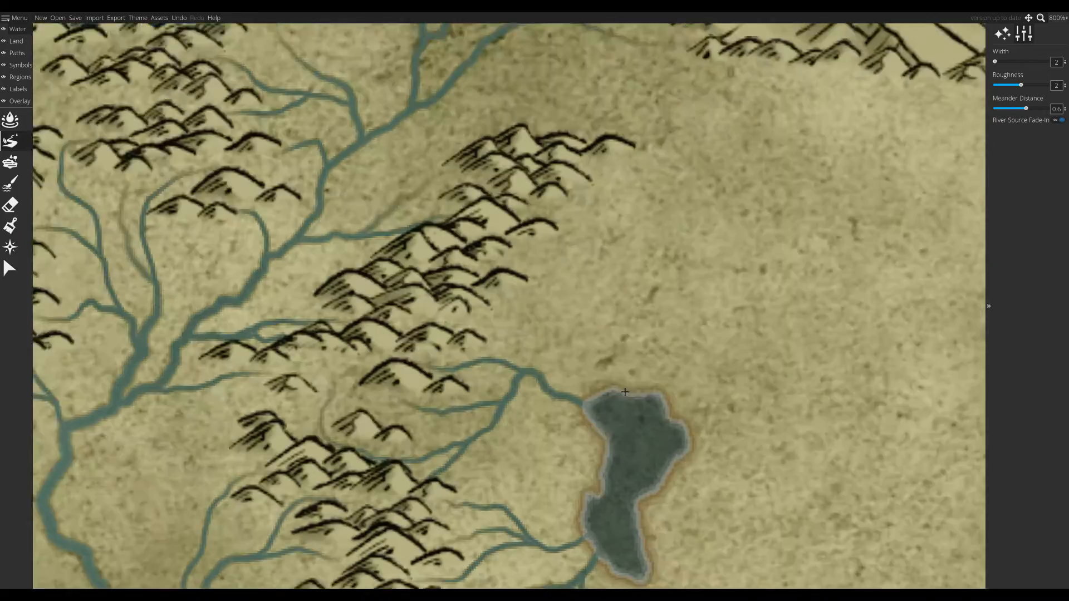
mouse_move(586, 160)
left_mouse_down()
mouse_move(370, 282)
mouse_move(621, 270)
left_mouse_up()
left_click_drag(830, 177, 924, 205)
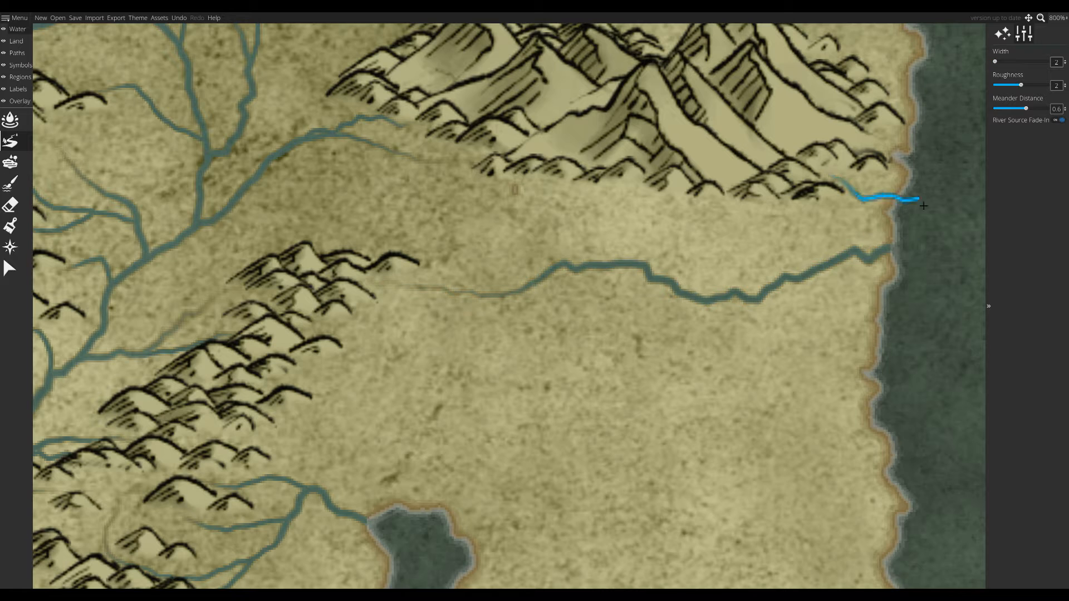
left_click_drag(788, 202, 866, 206)
left_click_drag(679, 234, 680, 236)
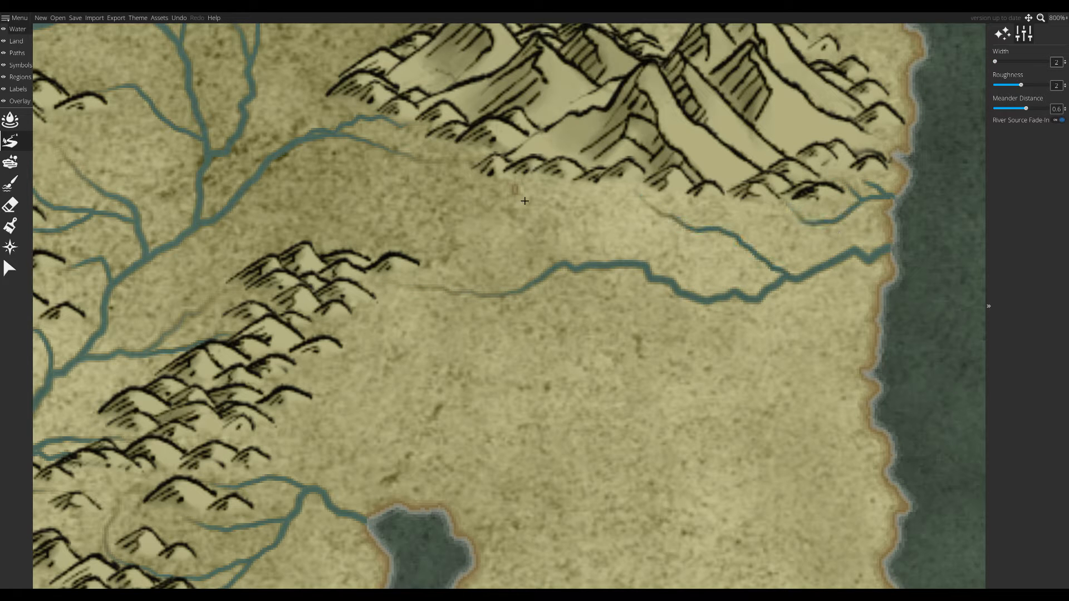
- Add tributaries from the hills and the northeastern mountains' southern foothills to the east coast river
left_click_drag(418, 244, 536, 259)
mouse_move(557, 187)
left_mouse_down()
mouse_move(618, 243)
mouse_move(612, 236)
left_mouse_up()
scroll(654, 348, "down", 5)
scroll(819, 337, "up", 5)
left_click_drag(462, 227, 581, 270)
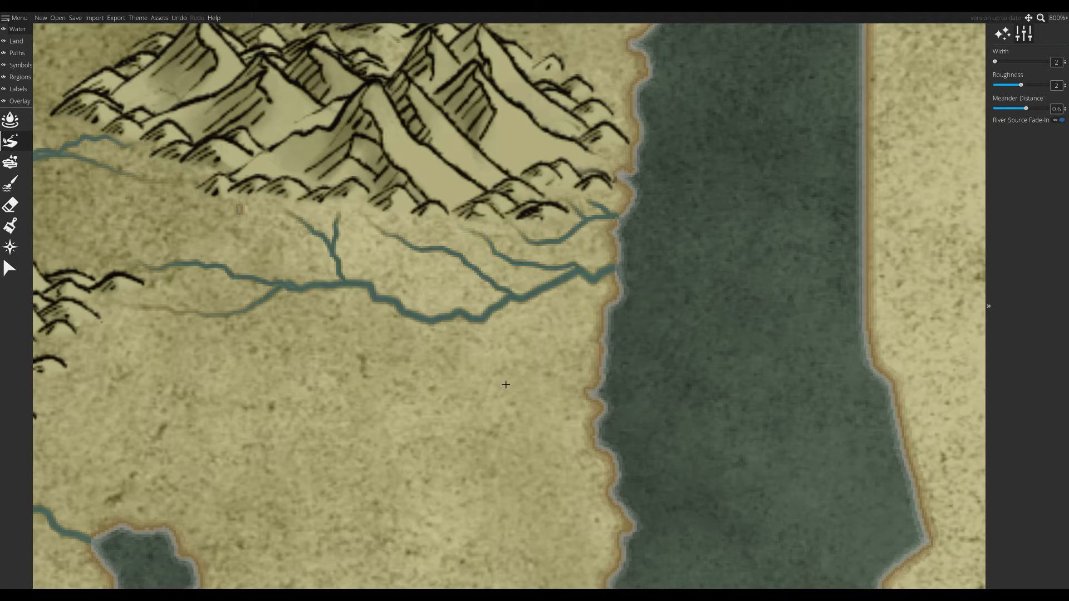
- Draw a second, width 3 river from the eastern hills that joins the east coast river near its mouth
scroll(506, 384, "down", 3)
mouse_move(268, 257)
left_mouse_down()
mouse_move(762, 237)
mouse_move(787, 187)
left_mouse_up()
scroll(154, 264, "up", 2)
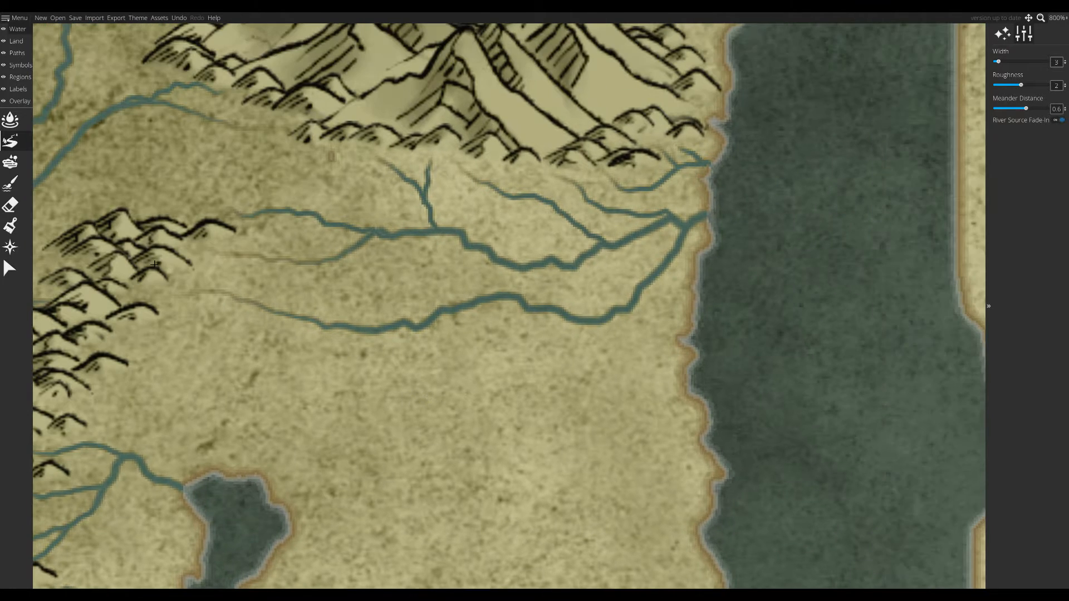
- Set the meander distance to 0.5 and reinforce the east coast river's mouth with the river source fade-in temporarily off
left_click(1025, 108)
left_click(1061, 121)
left_click_drag(687, 229, 694, 222)
left_click_drag(616, 296, 728, 274)
left_click(1061, 120)
- Add streams from the eastern hills across the lowland between the second east coast river and the small lake
left_click_drag(226, 327, 462, 307)
left_click_drag(446, 388, 603, 388)
mouse_move(583, 302)
left_mouse_down()
mouse_move(690, 254)
mouse_move(715, 217)
left_mouse_up()
mouse_move(413, 299)
left_mouse_down()
mouse_move(603, 338)
mouse_move(611, 365)
left_mouse_up()
left_click_drag(484, 317, 570, 324)
mouse_move(483, 272)
left_mouse_down()
mouse_move(602, 267)
mouse_move(612, 245)
left_mouse_up()
mouse_move(514, 442)
left_mouse_down()
mouse_move(425, 254)
mouse_move(311, 191)
left_mouse_up()
left_click_drag(615, 314, 641, 241)
- Draw a wider outlet river from the small lake to the east coast without source fade-in, then restore width 2 and the fade-in
left_click_drag(995, 62, 1013, 62)
left_click(1062, 120)
mouse_move(447, 190)
left_mouse_down()
mouse_move(479, 267)
mouse_move(728, 382)
mouse_move(741, 322)
left_mouse_up()
left_click_drag(739, 321, 867, 246)
left_click_drag(1013, 61, 995, 62)
scroll(524, 524, "down", 5)
left_click(1062, 120)
scroll(802, 42, "up", 5)
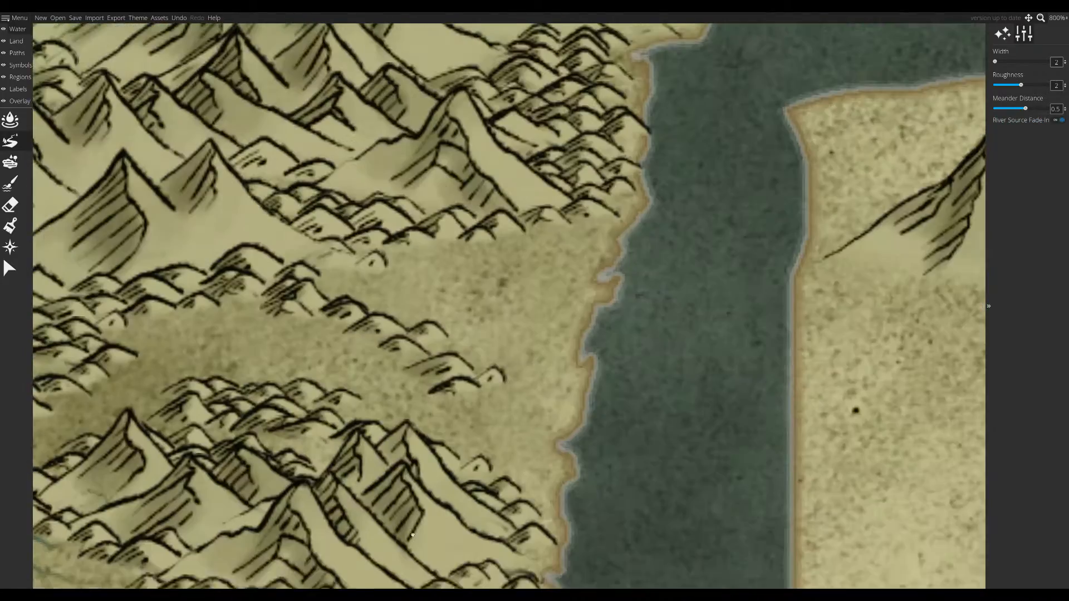
- Draw a width 3 river from the northern mountains' eastern foothills to the coast, with width 2 tributaries on both sides
left_click(998, 61)
mouse_move(310, 278)
left_mouse_down()
mouse_move(429, 315)
mouse_move(617, 330)
left_mouse_up()
key("bracketleft")
left_click_drag(413, 333, 501, 313)
left_click_drag(385, 265, 457, 292)
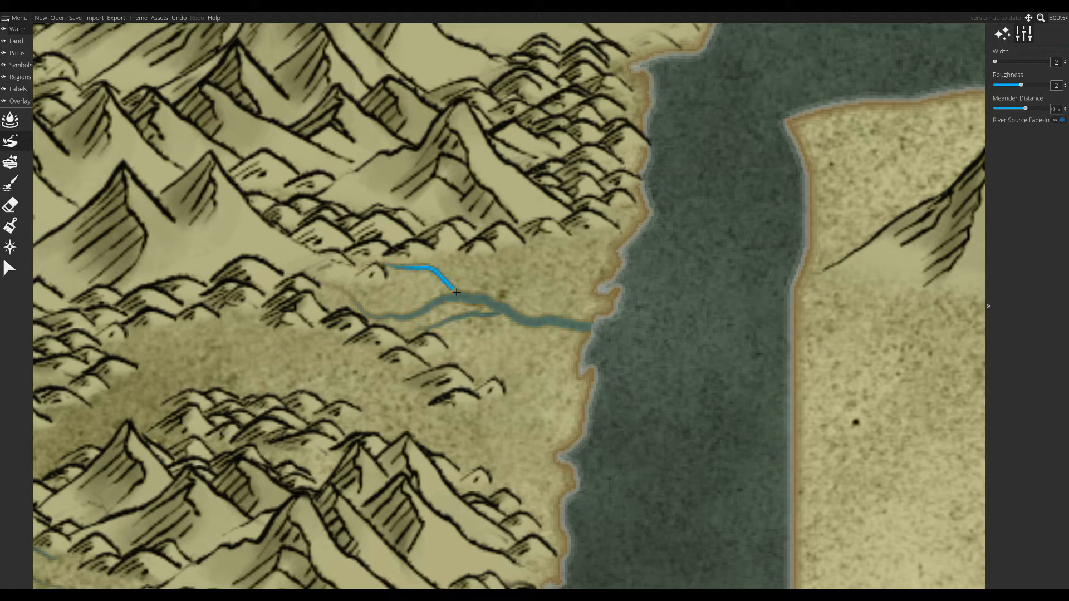
left_click_drag(429, 361, 530, 336)
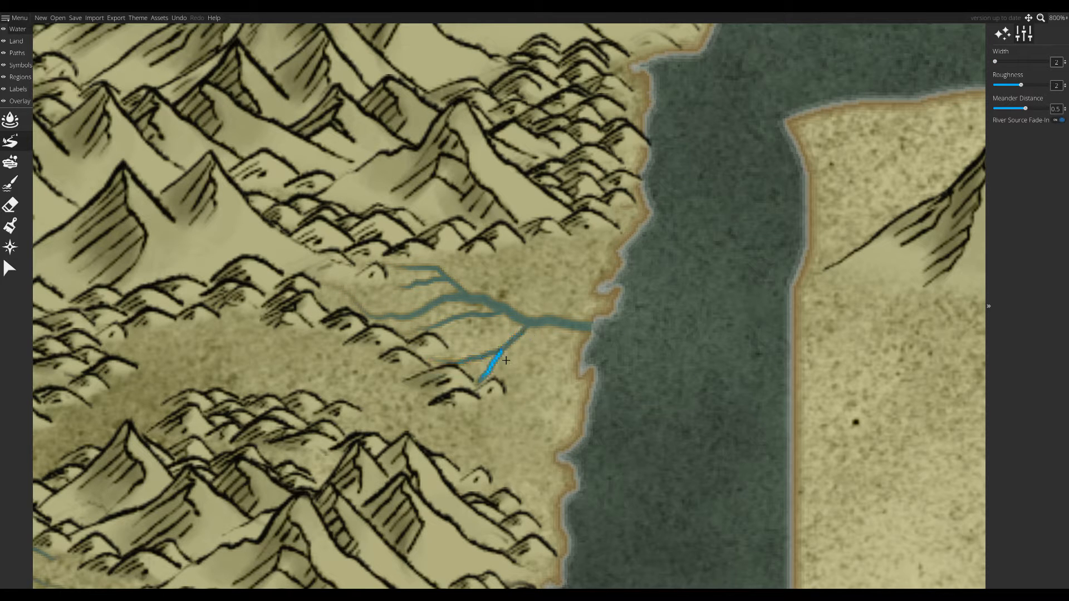
left_click_drag(535, 293, 528, 291)
- Draw a wider river through the valley between the northern and northeastern mountains to the east coast
scroll(785, 265, "down", 2)
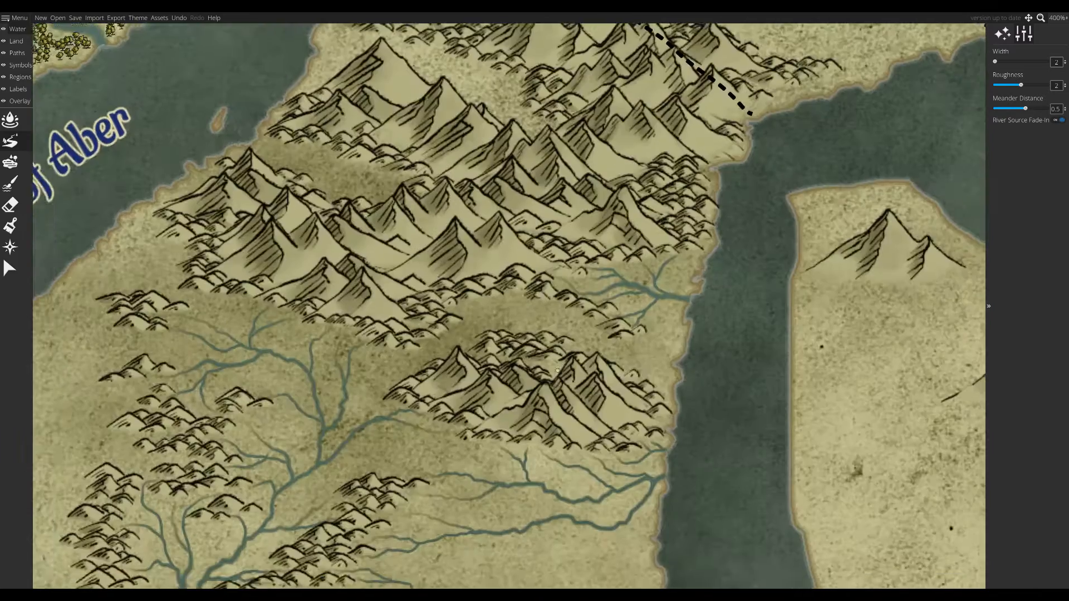
scroll(576, 310, "up", 1)
mouse_move(347, 356)
left_mouse_down()
mouse_move(417, 355)
mouse_move(464, 317)
mouse_move(555, 333)
mouse_move(617, 369)
mouse_move(734, 397)
left_mouse_up()
key("bracketright")
key("bracketright")
scroll(733, 398, "up", 1)
- Add short width 2 tributaries from the mountains on both sides of the valley river
key("bracketleft")
key("bracketleft")
left_click_drag(357, 285, 445, 286)
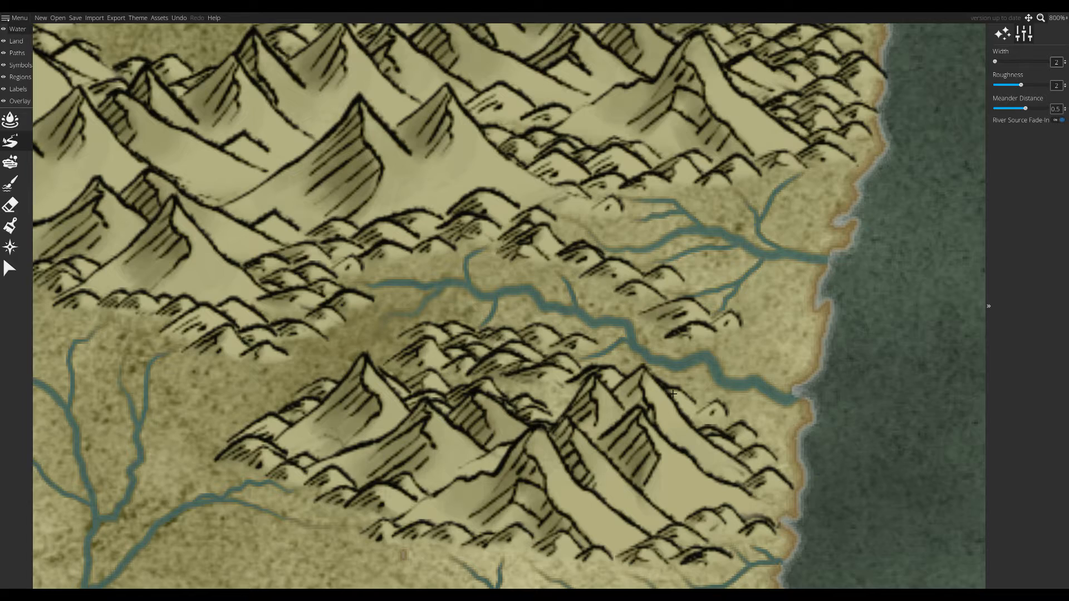
left_click_drag(701, 407, 733, 387)
left_click_drag(604, 376, 604, 364)
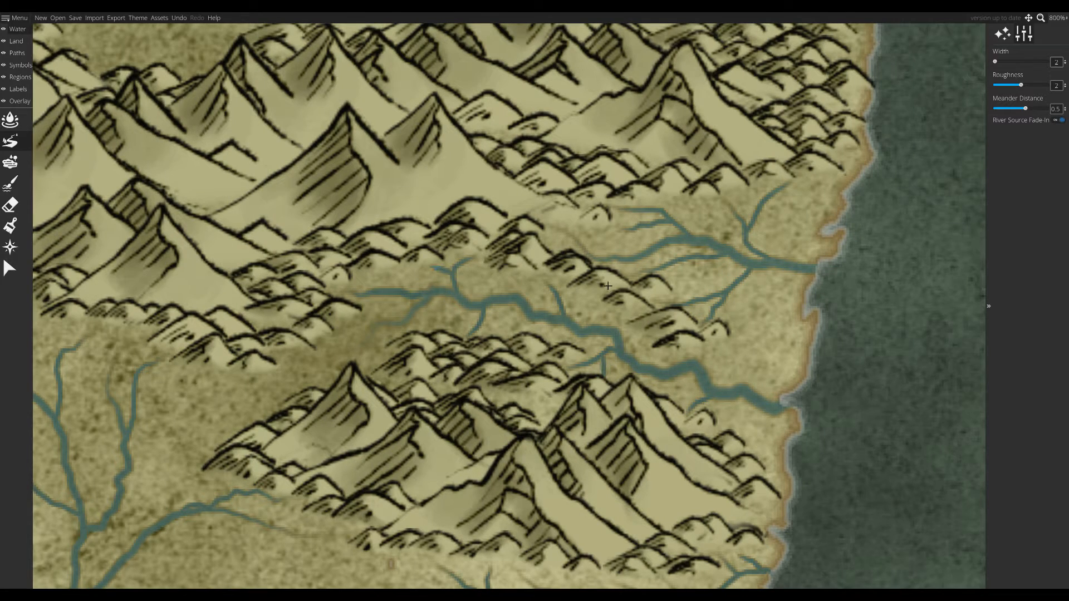
left_click_drag(579, 305, 562, 320)
- Draw a branching width 2 river through the northwestern mountain valley to the Mouth of Aber coast
scroll(563, 321, "down", 2)
left_click_drag(564, 485, 620, 443)
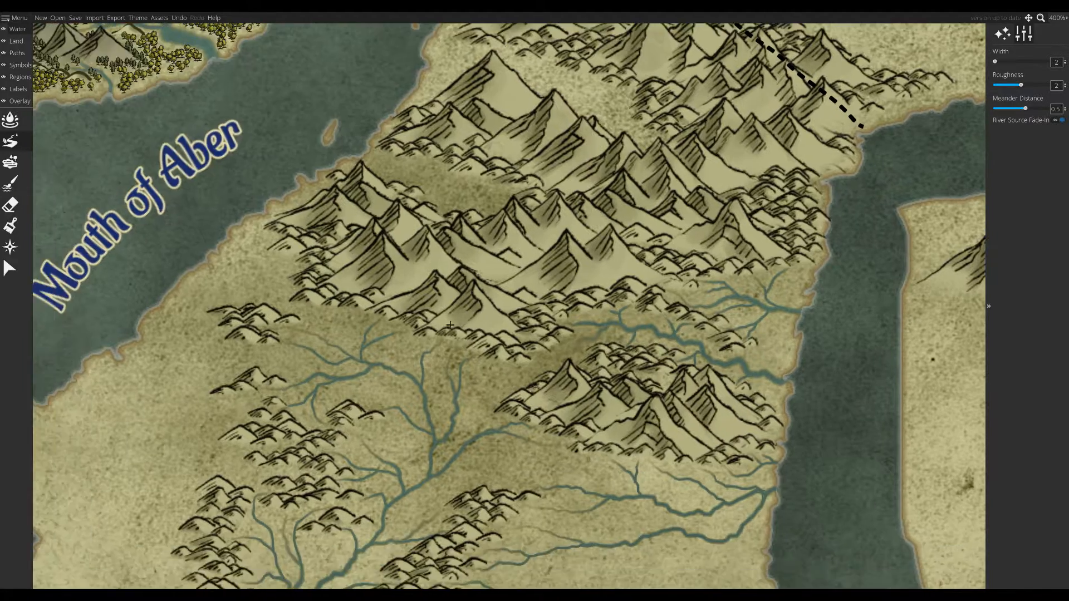
scroll(518, 216, "up", 2)
mouse_move(519, 216)
left_mouse_down()
mouse_move(745, 388)
mouse_move(434, 275)
left_mouse_up()
mouse_move(785, 344)
left_mouse_down()
mouse_move(688, 345)
mouse_move(609, 328)
left_mouse_up()
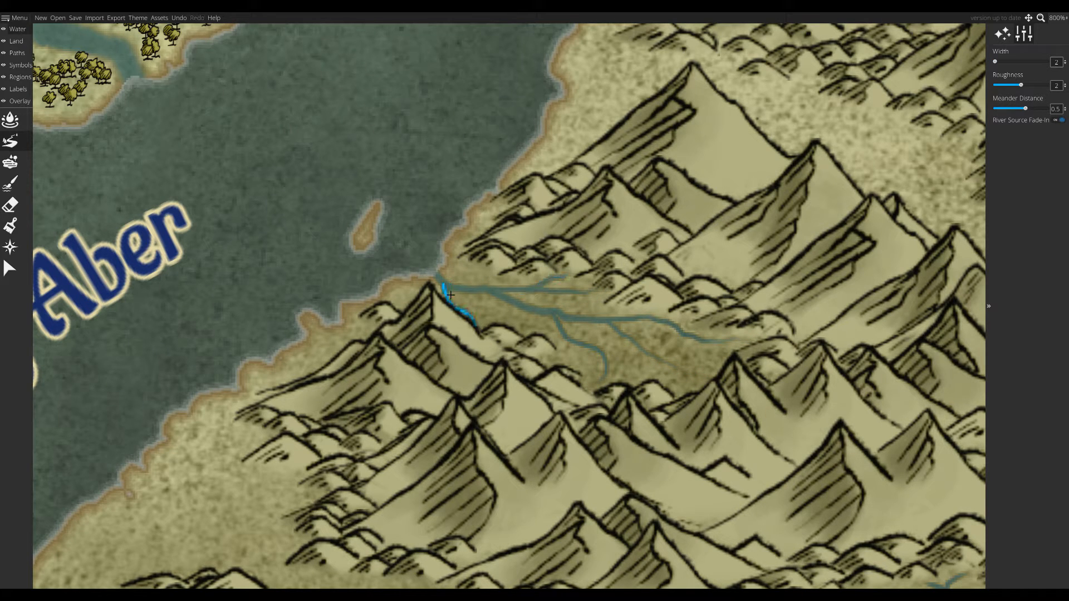
left_click_drag(695, 357, 682, 337)
- Draw a wider river down the next valley to the north to the western coast and add width 2 tributaries
mouse_move(683, 336)
left_mouse_down()
mouse_move(612, 331)
mouse_move(478, 536)
left_mouse_up()
key("bracketright")
key("bracketright")
mouse_move(802, 454)
left_mouse_down()
mouse_move(538, 292)
mouse_move(361, 281)
left_mouse_up()
left_click_drag(775, 343, 659, 335)
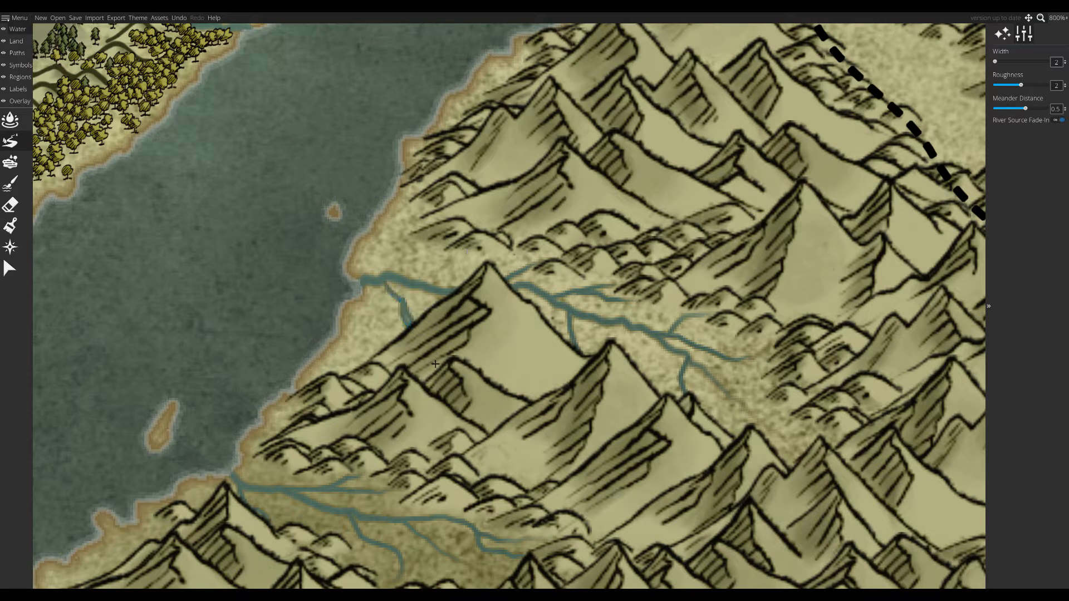
- Add short streams around the northern valley river's mouth and from the foothills on the coast just north of it
left_click_drag(392, 348, 403, 307)
mouse_move(451, 214)
left_mouse_down()
mouse_move(548, 235)
mouse_move(450, 211)
left_mouse_up()
left_click_drag(516, 248, 481, 231)
left_click_drag(477, 296, 486, 289)
left_click_drag(486, 290, 494, 298)
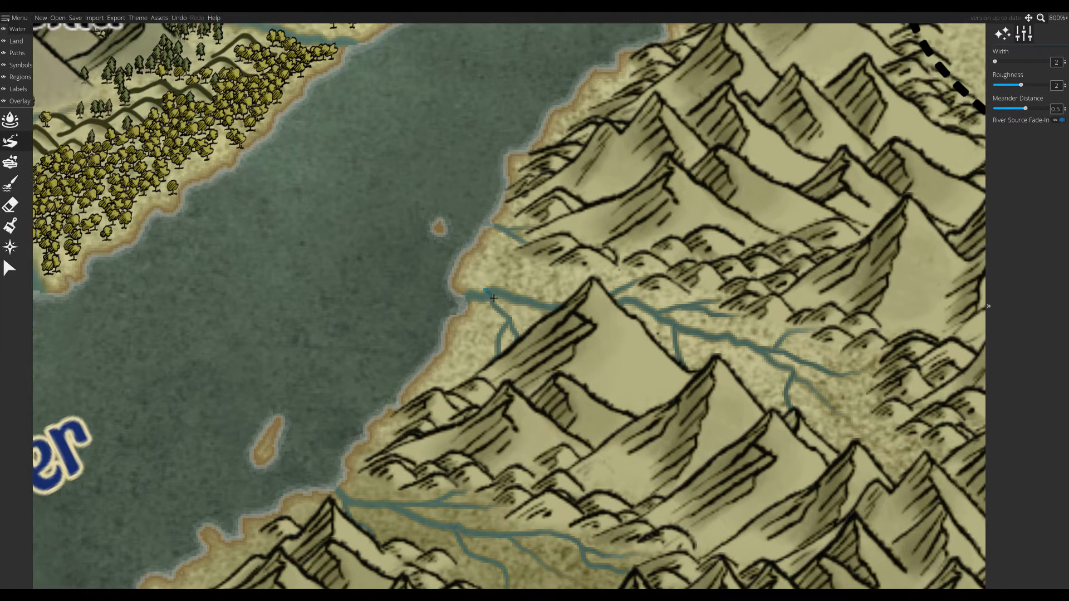
- Draw a width 3 river from the mountains' southwestern foothills northwest to the Mouth of Aber coast
scroll(495, 301, "down", 3)
scroll(251, 496, "up", 3)
key("bracketright")
left_click_drag(646, 370, 489, 259)
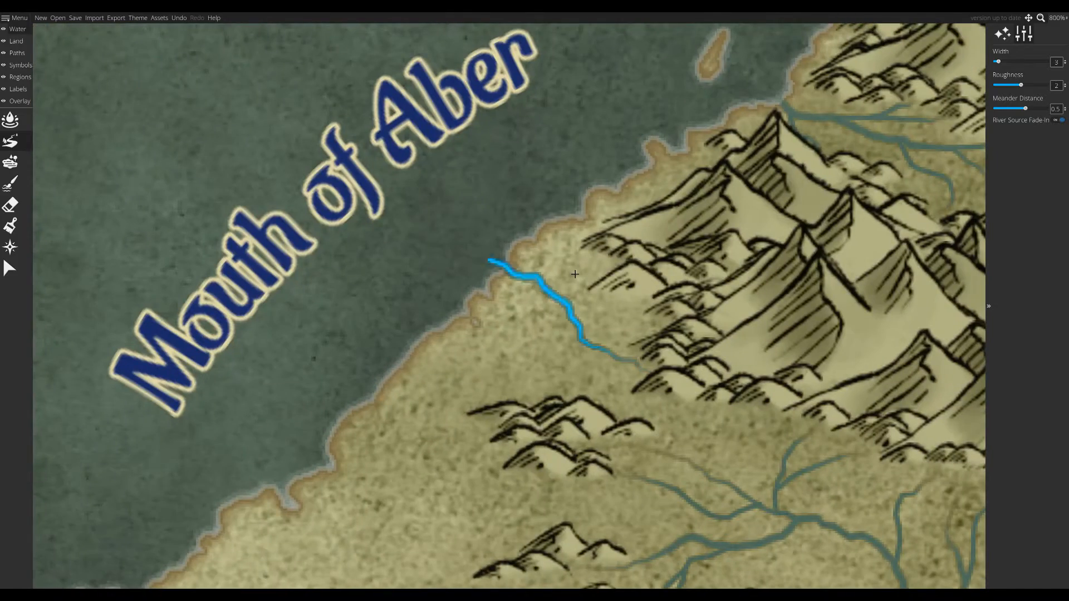
- Add width 2 tributaries to the Mouth of Aber river and draw a small branching stream on the coast just south of it
left_click_drag(616, 268, 542, 224)
key("bracketleft")
left_click_drag(647, 317, 569, 304)
mouse_move(538, 401)
left_mouse_down()
mouse_move(543, 373)
mouse_move(581, 339)
left_mouse_up()
left_click_drag(493, 426, 372, 393)
mouse_move(496, 400)
left_mouse_down()
mouse_move(454, 385)
mouse_move(383, 401)
mouse_move(489, 320)
left_mouse_up()
- Draw a river from the western hills northwest to the notch in the coast and add width 2 tributaries from the foothills
mouse_move(638, 486)
left_mouse_down()
mouse_move(508, 339)
mouse_move(580, 76)
left_mouse_up()
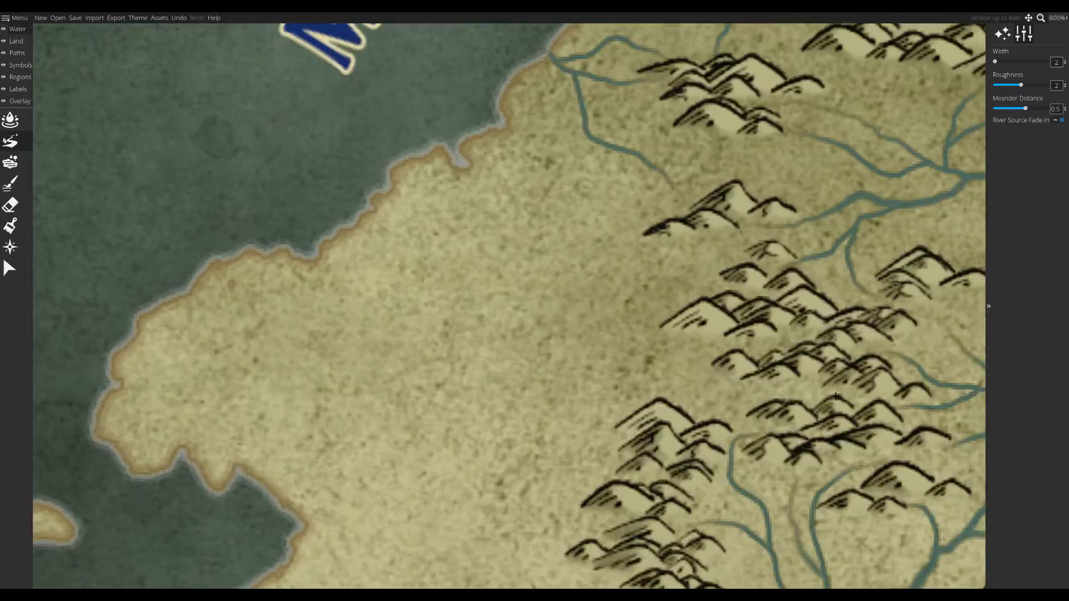
mouse_move(836, 397)
left_mouse_down()
mouse_move(648, 323)
mouse_move(458, 162)
left_mouse_up()
left_click_drag(730, 286, 660, 259)
left_click_drag(724, 246, 666, 264)
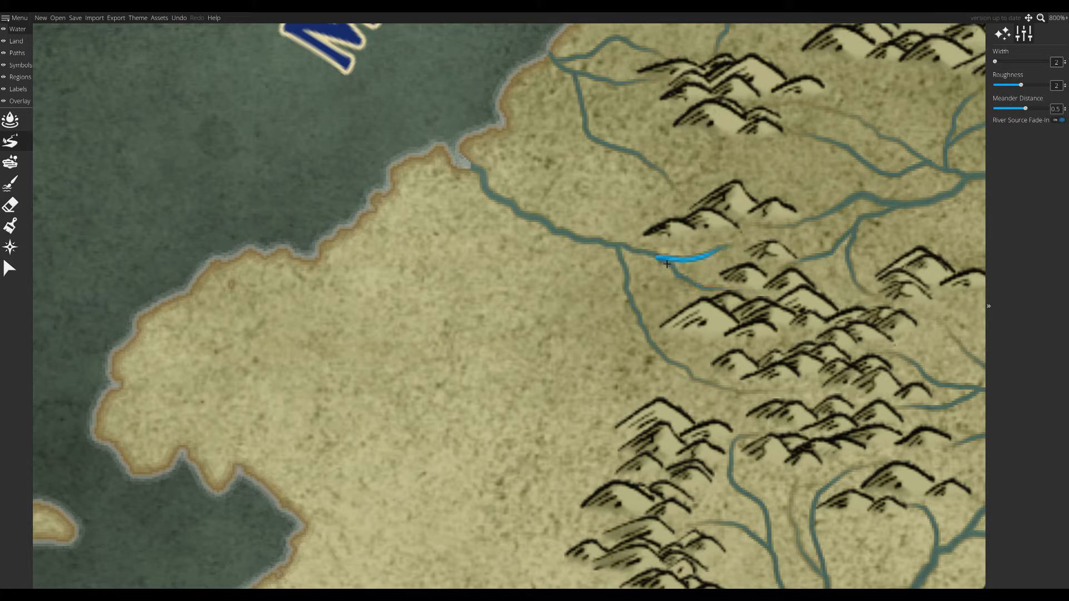
left_click_drag(614, 445, 632, 297)
- Draw a width 3 river curving from the western hills to the bay's northern shore, with width 2 tributaries from the foothills
mouse_move(632, 296)
left_mouse_down()
mouse_move(655, 210)
mouse_move(770, 165)
left_mouse_up()
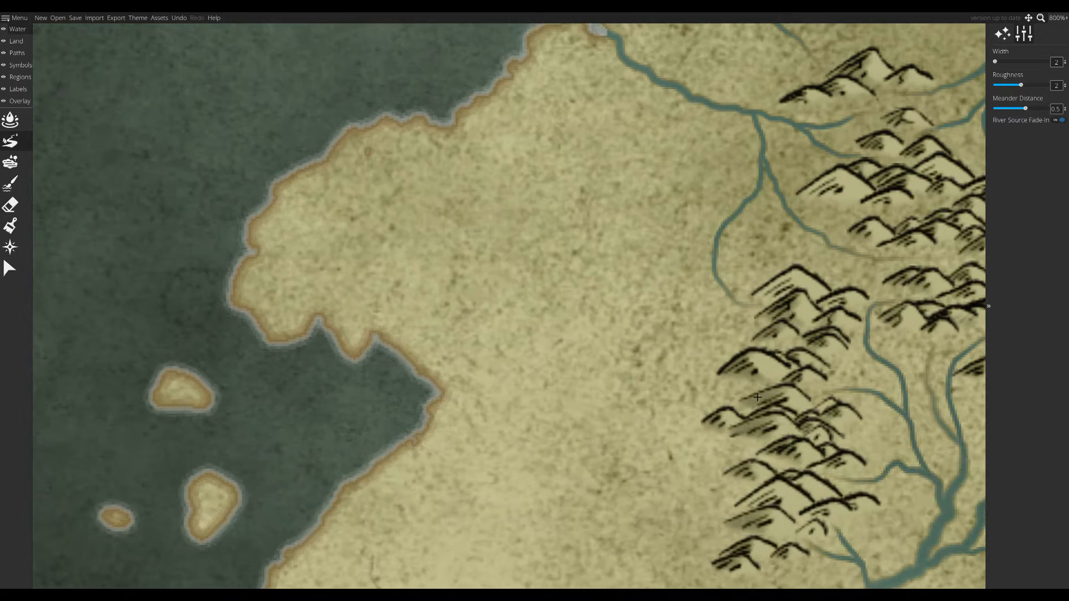
key("bracketright")
mouse_move(757, 397)
left_mouse_down()
mouse_move(568, 325)
mouse_move(358, 282)
mouse_move(370, 334)
left_mouse_up()
key("bracketleft")
mouse_move(763, 328)
left_mouse_down()
mouse_move(559, 272)
mouse_move(611, 294)
left_mouse_up()
mouse_move(754, 452)
left_mouse_down()
mouse_move(756, 329)
mouse_move(578, 239)
left_mouse_up()
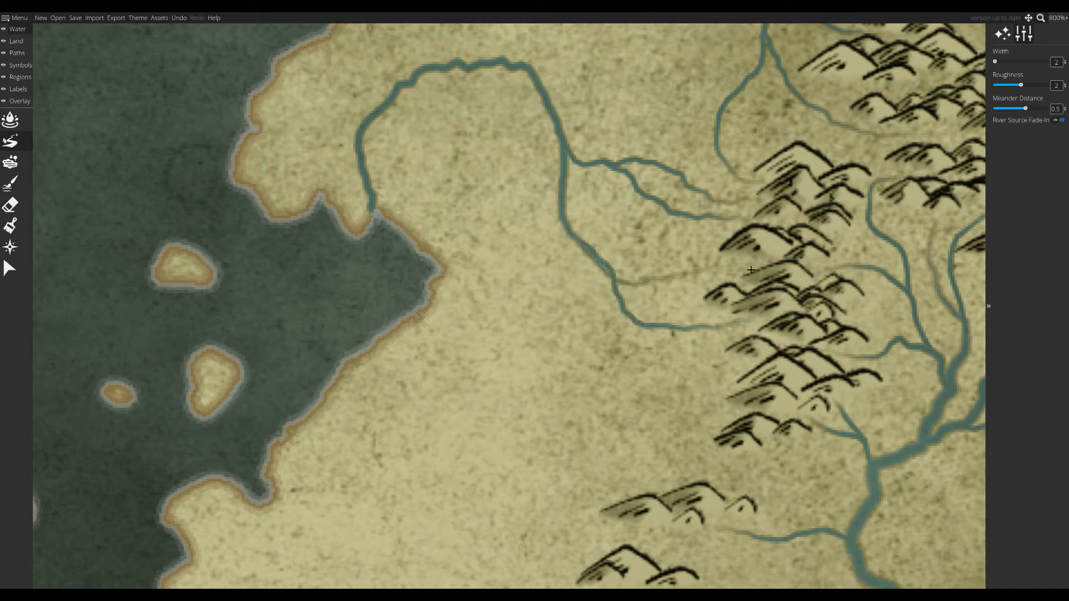
left_click_drag(650, 292, 616, 280)
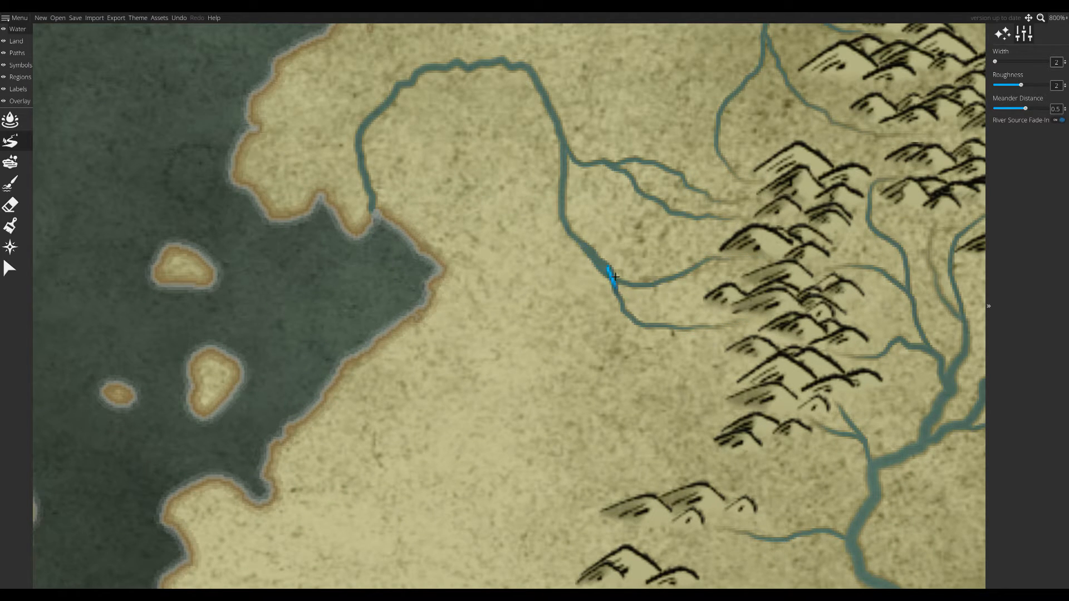
- Draw a river from the hills west to the inlet south of the bay and add width 2 tributaries upstream
mouse_move(774, 369)
left_mouse_down()
mouse_move(807, 302)
mouse_move(453, 427)
mouse_move(297, 439)
left_mouse_up()
key("bracketright")
key("bracketleft")
left_click_drag(778, 341, 548, 356)
left_click_drag(556, 356, 568, 284)
mouse_move(692, 345)
left_mouse_down()
mouse_move(625, 281)
mouse_move(755, 196)
left_mouse_up()
mouse_move(740, 326)
left_mouse_down()
mouse_move(695, 334)
mouse_move(523, 296)
left_mouse_up()
- Add width 2 tributaries from the southern hills to the inlet river
key("bracketright")
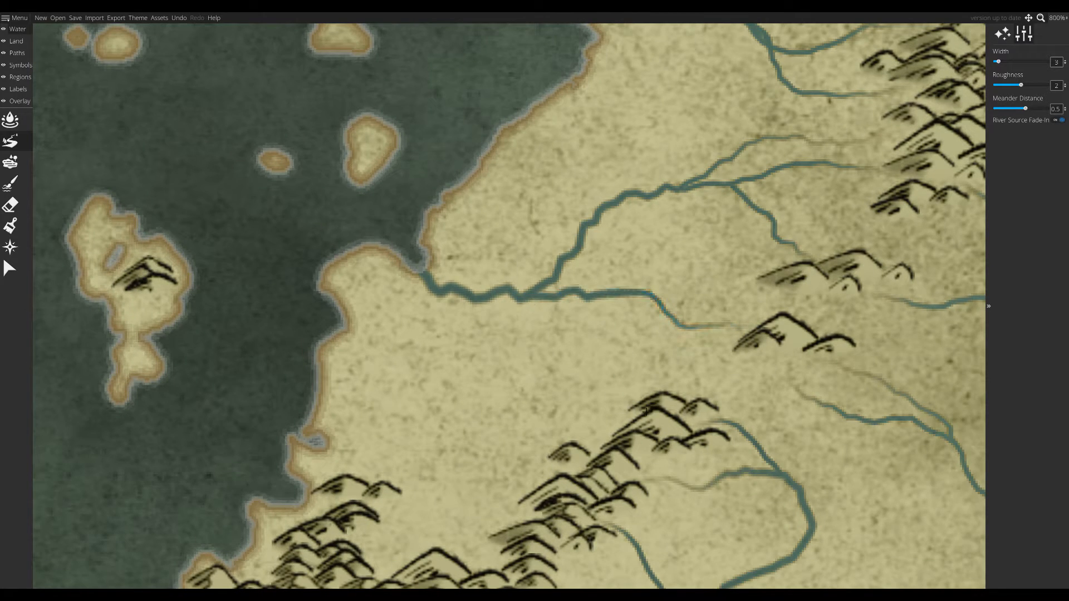
key("bracketleft")
mouse_move(645, 418)
left_mouse_down()
mouse_move(575, 356)
mouse_move(590, 297)
left_mouse_up()
left_click_drag(559, 464, 436, 294)
left_click_drag(613, 433, 556, 417)
left_click_drag(724, 359, 580, 319)
- Draw a width 3 river from the southern hills northwest to the coast below the inlet and add width 2 tributaries
left_click_drag(585, 323, 760, 197)
key("bracketright")
mouse_move(665, 446)
left_mouse_down()
mouse_move(624, 389)
mouse_move(561, 246)
mouse_move(518, 195)
left_mouse_up()
mouse_move(715, 390)
left_mouse_down()
mouse_move(670, 388)
mouse_move(606, 306)
left_mouse_up()
key("bracketleft")
left_click_drag(551, 380, 575, 395)
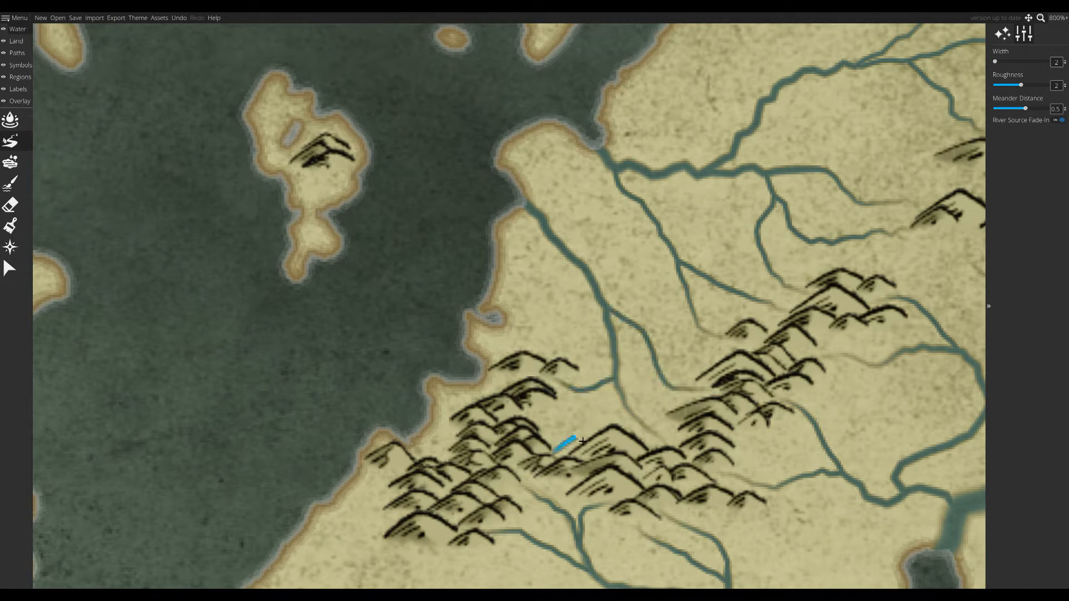
mouse_move(582, 441)
left_mouse_down()
mouse_move(616, 334)
mouse_move(599, 294)
left_mouse_up()
mouse_move(646, 432)
left_mouse_down()
mouse_move(656, 439)
mouse_move(634, 413)
mouse_move(701, 437)
left_mouse_up()
- Add short width 2 streams to the western coast from the small coastal hills and the coastal mountain's foothills
left_click_drag(579, 402, 563, 406)
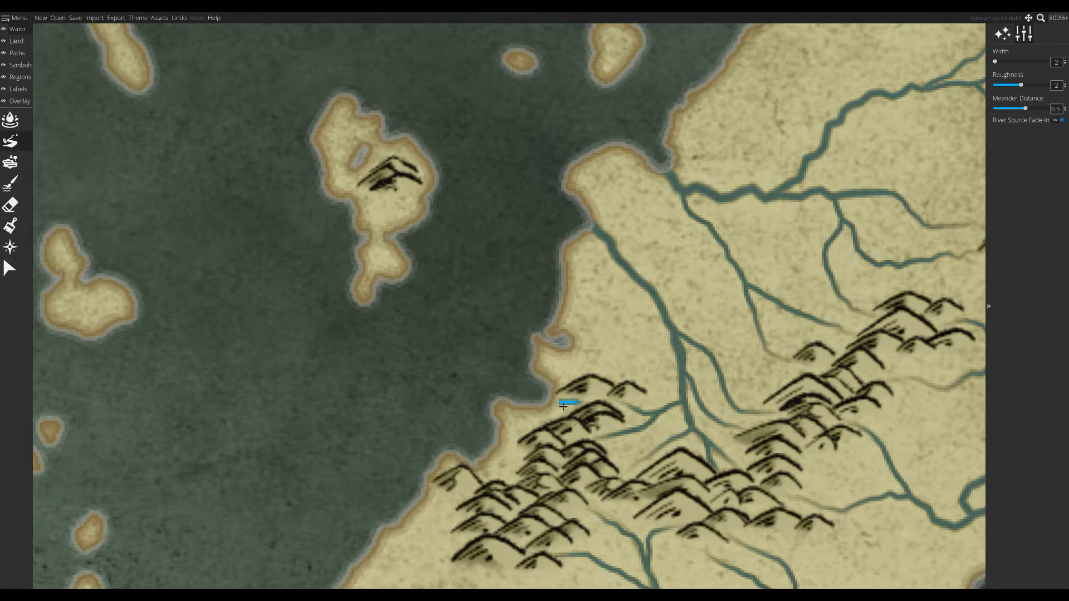
left_click_drag(636, 486, 620, 344)
left_click_drag(503, 504, 689, 370)
scroll(689, 369, "down", 1)
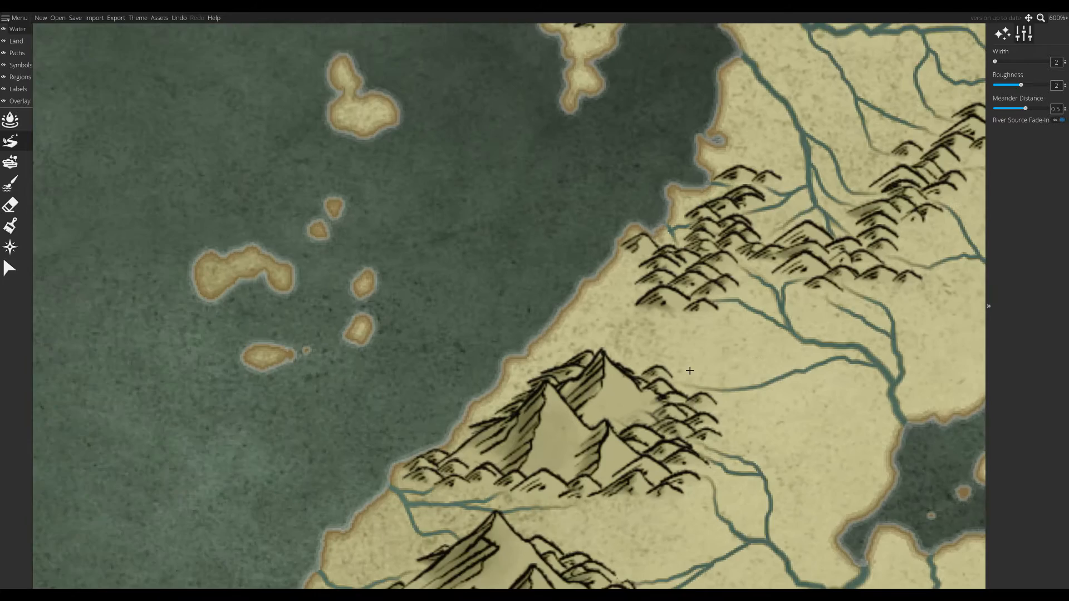
scroll(682, 367, "up", 1)
mouse_move(523, 363)
left_mouse_down()
mouse_move(420, 403)
mouse_move(465, 397)
left_mouse_up()
left_click_drag(440, 431, 382, 449)
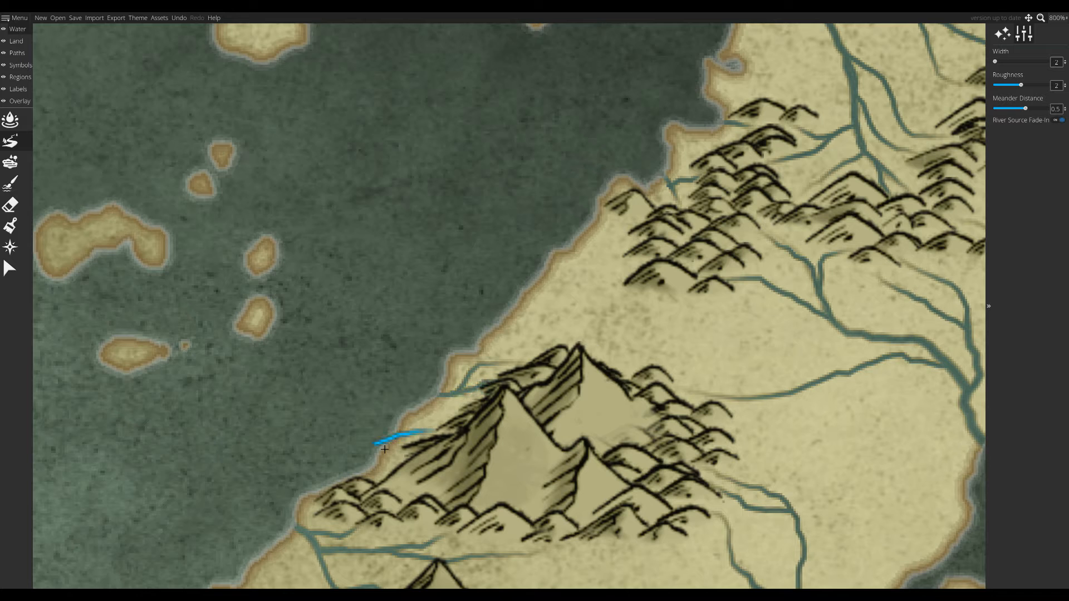
- Draw a branching stream to the western coast through the gap between the coastal hills and the mountain south of them
left_click_drag(627, 269, 523, 398)
left_click_drag(529, 402, 423, 438)
left_click_drag(532, 358, 484, 397)
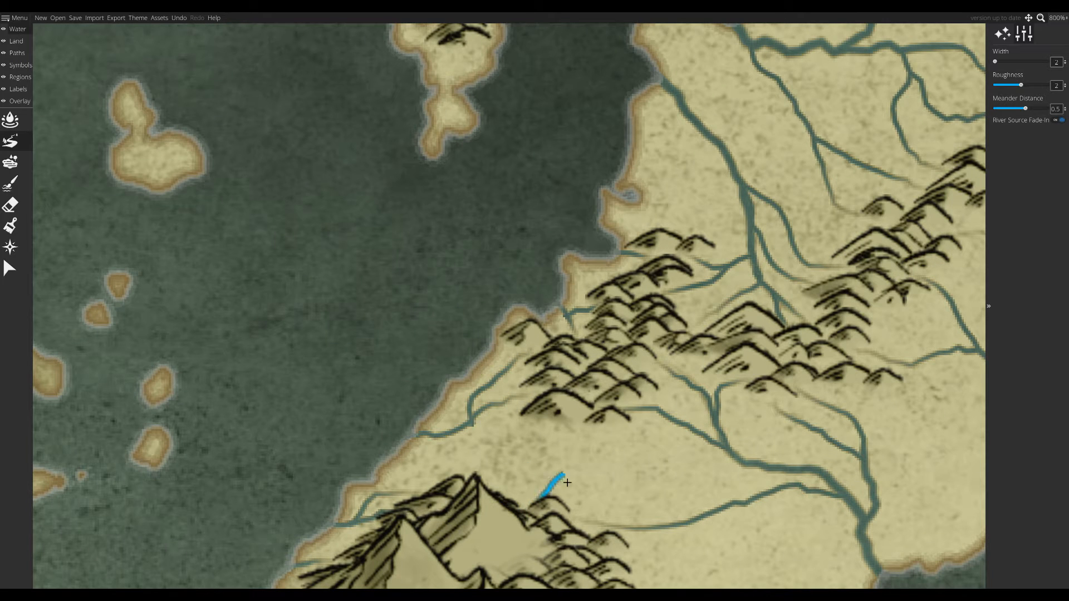
left_click_drag(567, 482, 471, 423)
scroll(656, 391, "down", 1)
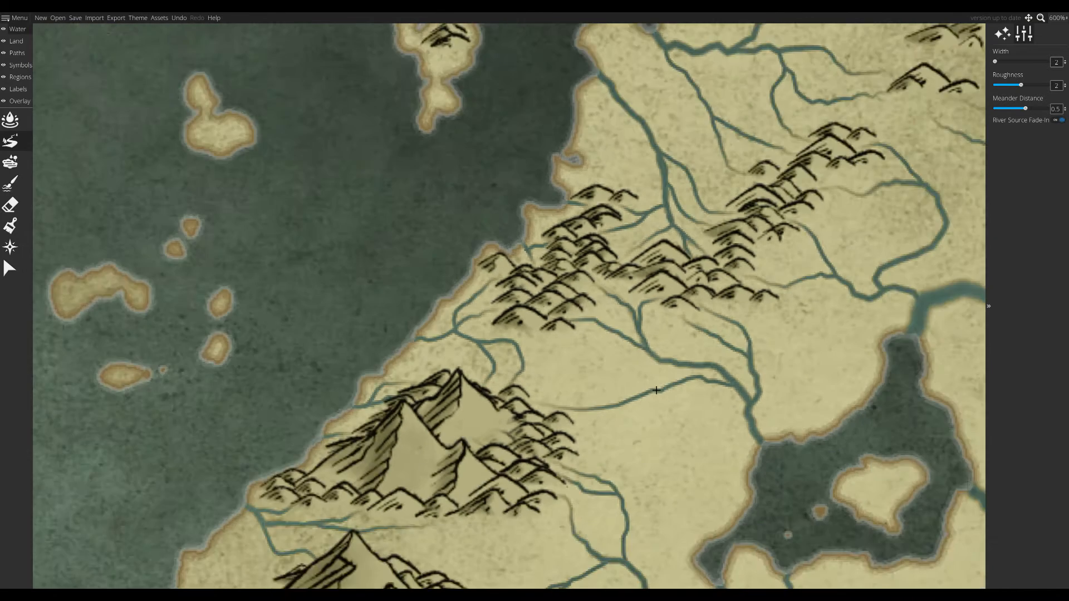
scroll(577, 360, "up", 1)
scroll(563, 350, "up", 2)
left_click_drag(578, 349, 508, 338)
left_click_drag(725, 393, 678, 391)
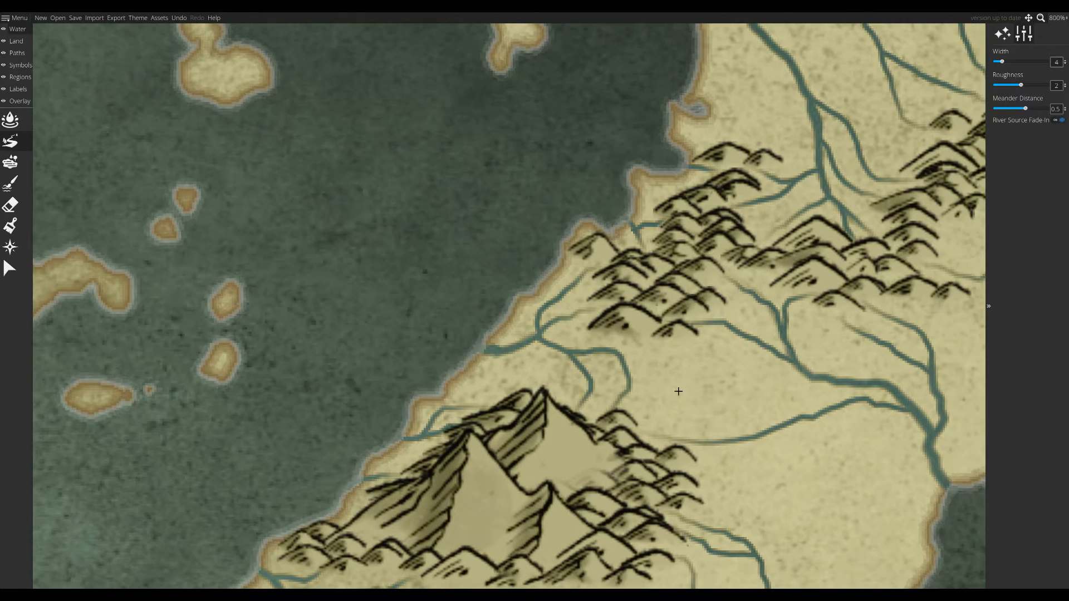
left_click_drag(559, 349, 560, 350)
- Draw a river from the central plain northwest into the bend of the large river east of the inland sea
scroll(559, 349, "down", 1)
mouse_move(687, 390)
left_mouse_down()
mouse_move(537, 389)
mouse_move(440, 351)
left_mouse_up()
scroll(439, 351, "down", 2)
scroll(526, 279, "up", 2)
left_click_drag(680, 356, 418, 228)
- Add width 2 tributaries to the central plain river from the scattered small hills east of it
mouse_move(594, 203)
left_mouse_down()
mouse_move(586, 217)
mouse_move(491, 249)
left_mouse_up()
scroll(564, 298, "up", 1)
left_click_drag(635, 233, 512, 275)
left_click_drag(615, 296, 562, 276)
left_click_drag(583, 191, 637, 230)
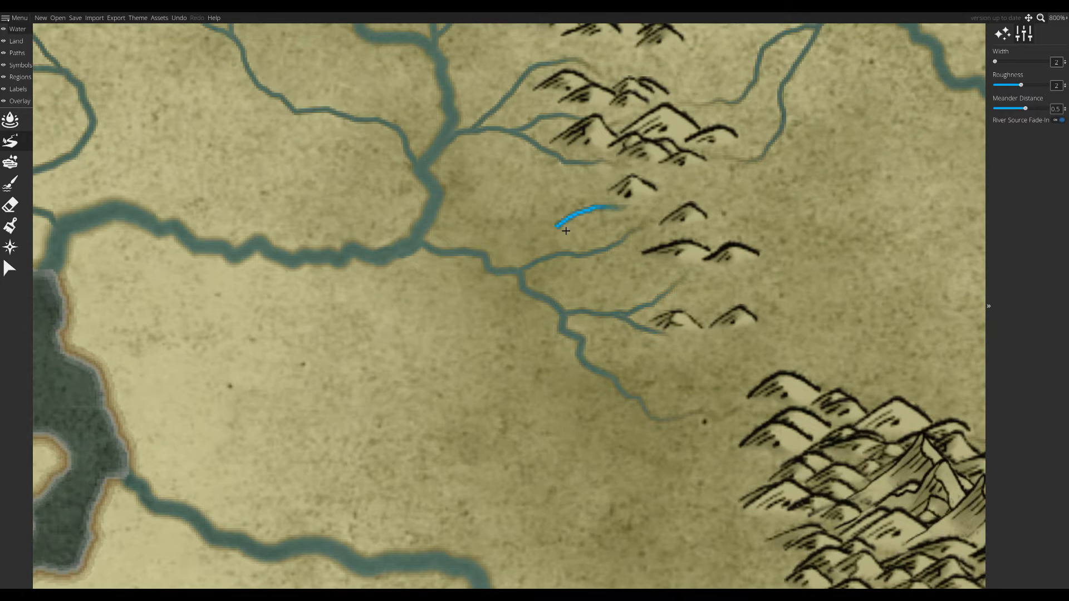
left_click_drag(566, 231, 543, 257)
- Add short width 2 river branches around the western foothills of the southeastern mountain range
mouse_move(776, 459)
left_mouse_down()
mouse_move(761, 387)
mouse_move(646, 324)
mouse_move(494, 471)
left_mouse_up()
mouse_move(777, 309)
left_mouse_down()
mouse_move(721, 307)
mouse_move(616, 386)
left_mouse_up()
left_click_drag(720, 400, 613, 383)
left_click_drag(769, 378, 783, 361)
left_click_drag(765, 324, 718, 353)
left_click_drag(740, 386, 740, 364)
- Draw a width 2 river from the small central hills to the eastern coast and add its tributaries
scroll(740, 365, "down", 5)
scroll(595, 427, "up", 5)
left_click_drag(334, 313, 727, 333)
mouse_move(384, 389)
left_mouse_down()
mouse_move(645, 339)
mouse_move(669, 319)
mouse_move(710, 231)
left_mouse_up()
scroll(710, 231, "down", 2)
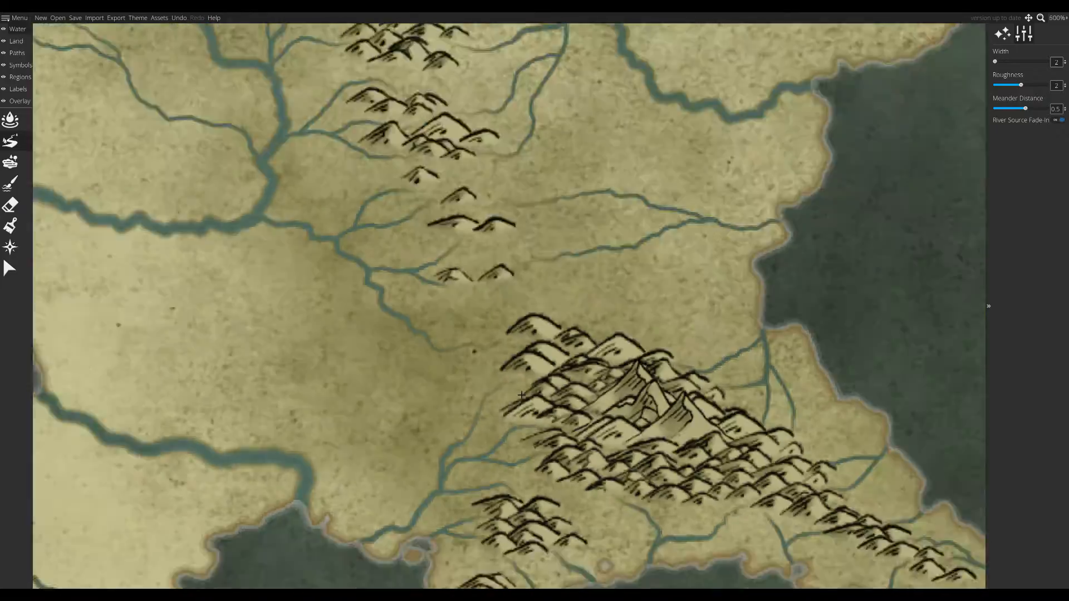
scroll(515, 389, "up", 2)
left_click_drag(625, 319, 683, 202)
left_click_drag(473, 387, 582, 371)
scroll(582, 371, "down", 2)
scroll(582, 371, "down", 6)
mouse_move(643, 338)
left_mouse_down()
mouse_move(713, 211)
mouse_move(675, 406)
mouse_move(659, 344)
left_mouse_up()
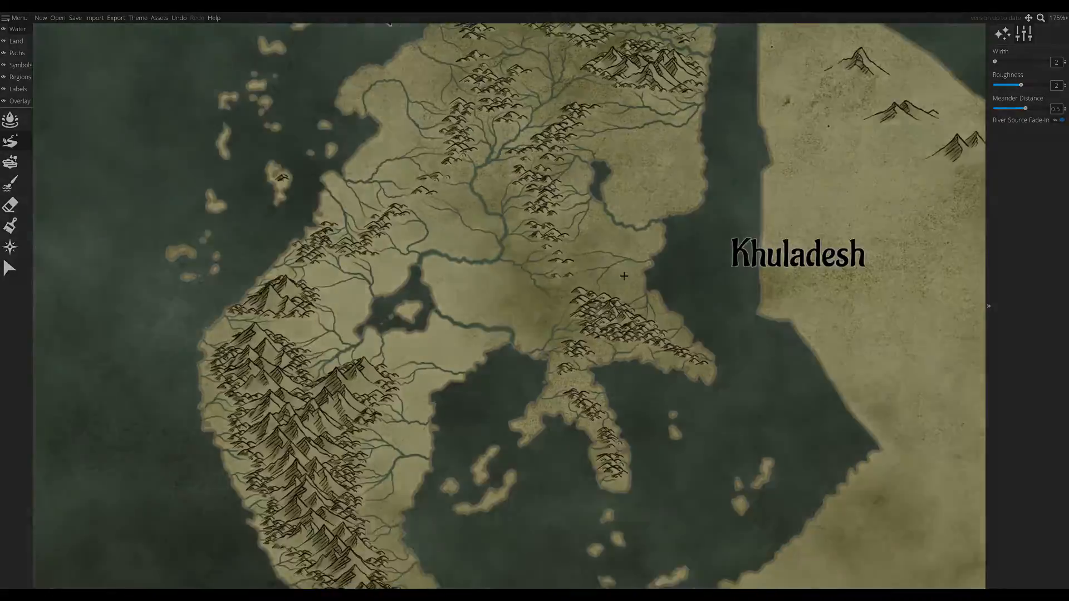
scroll(624, 276, "down", 3)
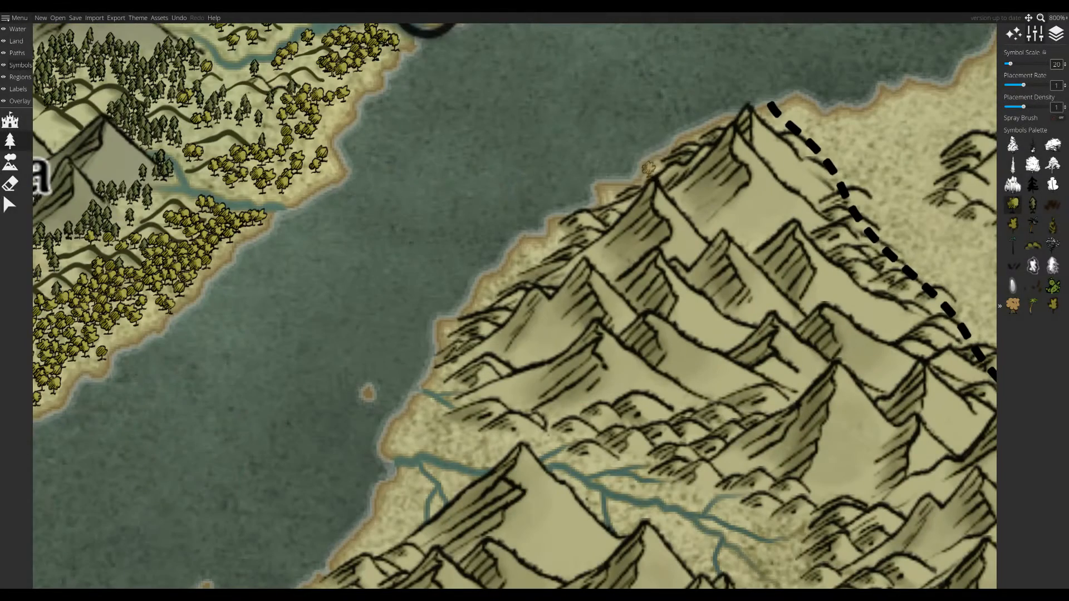
- Place scale 20 yellow-green broadleaf trees along the northwestern coast beneath the large mountains
left_click(649, 169)
left_click(656, 159)
left_click(607, 184)
left_click(613, 193)
left_click(624, 188)
mouse_move(558, 222)
left_mouse_down()
mouse_move(536, 244)
mouse_move(519, 294)
left_mouse_up()
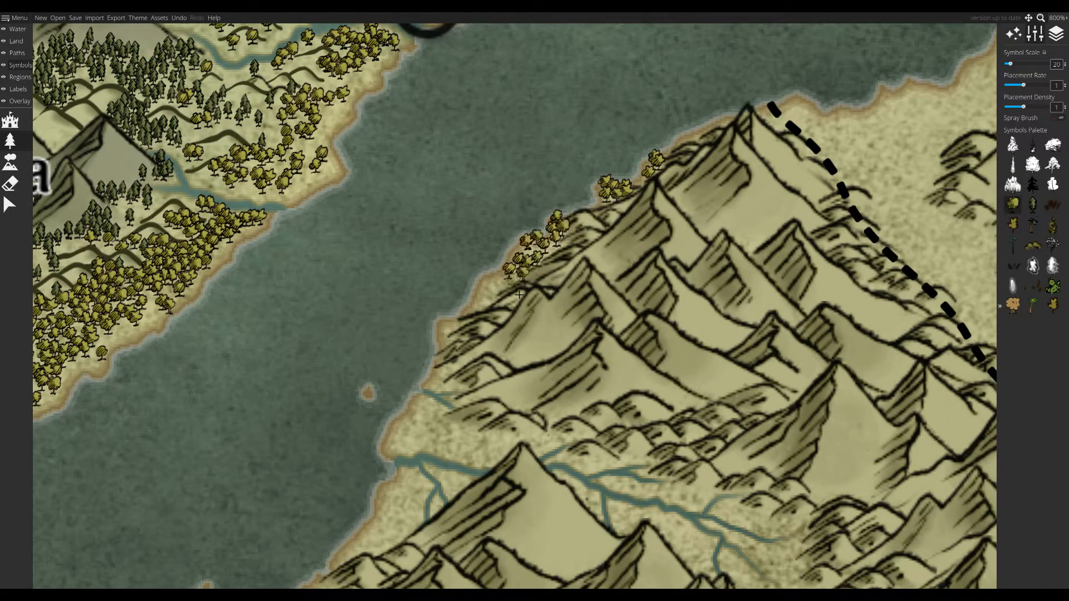
- Scatter grass tufts and broadleaf trees around the mouth of the northwestern valley river
left_click(453, 341)
left_click(446, 385)
mouse_move(443, 439)
left_mouse_down()
mouse_move(474, 338)
mouse_move(464, 358)
mouse_move(481, 352)
left_mouse_up()
left_click_drag(356, 67, 479, 116)
left_click(480, 81)
left_click(472, 135)
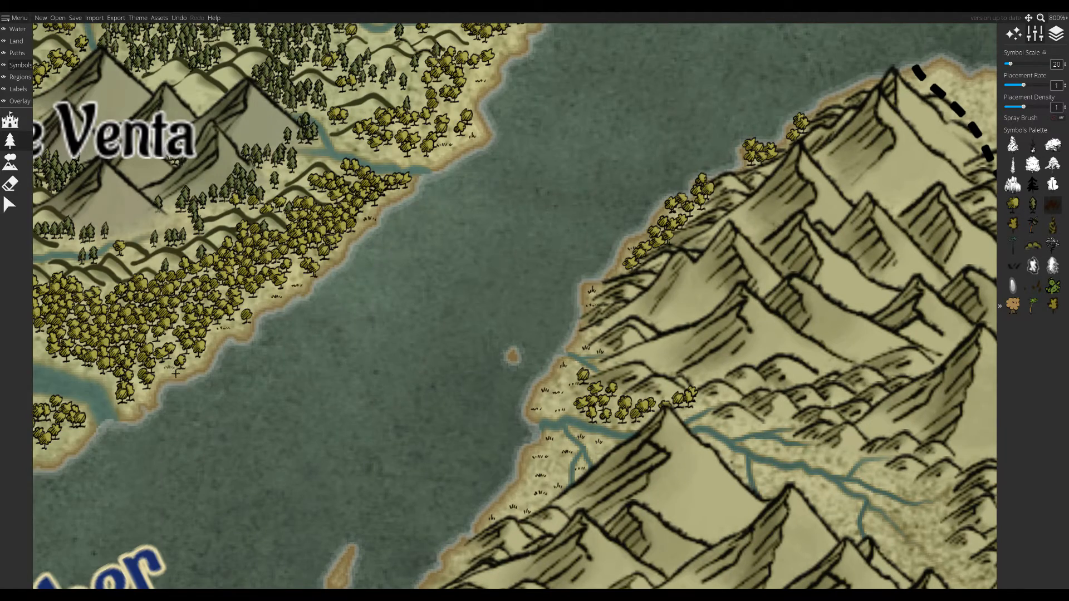
- Fill the northwestern mountain valley with trees along both banks of its river up to the inland peaks
left_click_drag(589, 61, 577, 279)
mouse_move(728, 584)
left_mouse_down()
mouse_move(497, 296)
mouse_move(501, 284)
mouse_move(479, 315)
mouse_move(591, 309)
mouse_move(534, 354)
mouse_move(607, 368)
mouse_move(611, 414)
mouse_move(507, 382)
left_mouse_up()
mouse_move(599, 333)
left_mouse_down()
mouse_move(620, 403)
mouse_move(552, 367)
mouse_move(527, 339)
mouse_move(582, 311)
mouse_move(526, 348)
left_mouse_up()
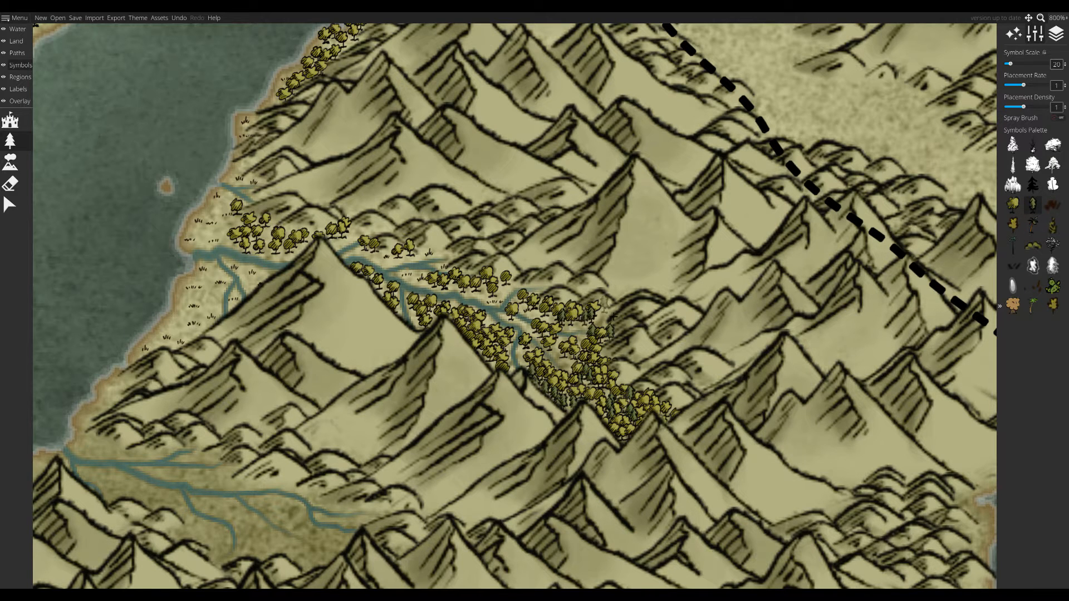
left_click(613, 317)
- Paint broadleaf trees along the eastern coast below the mountains down to the small river's mouth
mouse_move(613, 317)
left_mouse_down()
mouse_move(759, 333)
mouse_move(302, 162)
left_mouse_up()
left_click(1012, 204)
mouse_move(721, 245)
left_mouse_down()
mouse_move(739, 234)
mouse_move(556, 273)
mouse_move(543, 383)
mouse_move(488, 389)
left_mouse_up()
mouse_move(487, 390)
left_mouse_down()
mouse_move(543, 289)
mouse_move(542, 351)
left_mouse_up()
left_click_drag(588, 372, 678, 291)
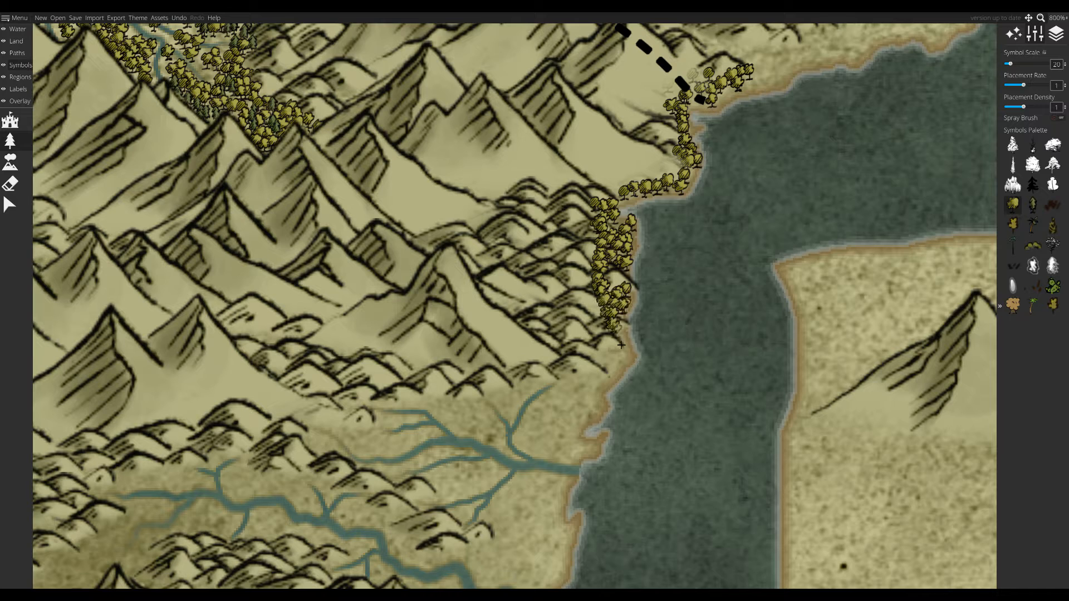
mouse_move(628, 370)
left_mouse_down()
mouse_move(558, 392)
mouse_move(622, 327)
left_mouse_up()
mouse_move(641, 328)
left_mouse_down()
mouse_move(609, 337)
mouse_move(577, 370)
mouse_move(598, 378)
mouse_move(569, 322)
mouse_move(462, 334)
mouse_move(547, 374)
mouse_move(600, 355)
mouse_move(586, 356)
left_mouse_up()
- Scatter grass tufts on the coastal plain south of the small eastern river and fill its inland banks with broadleaf trees
key("v")
key("t")
left_click(1052, 204)
left_click_drag(584, 358, 608, 355)
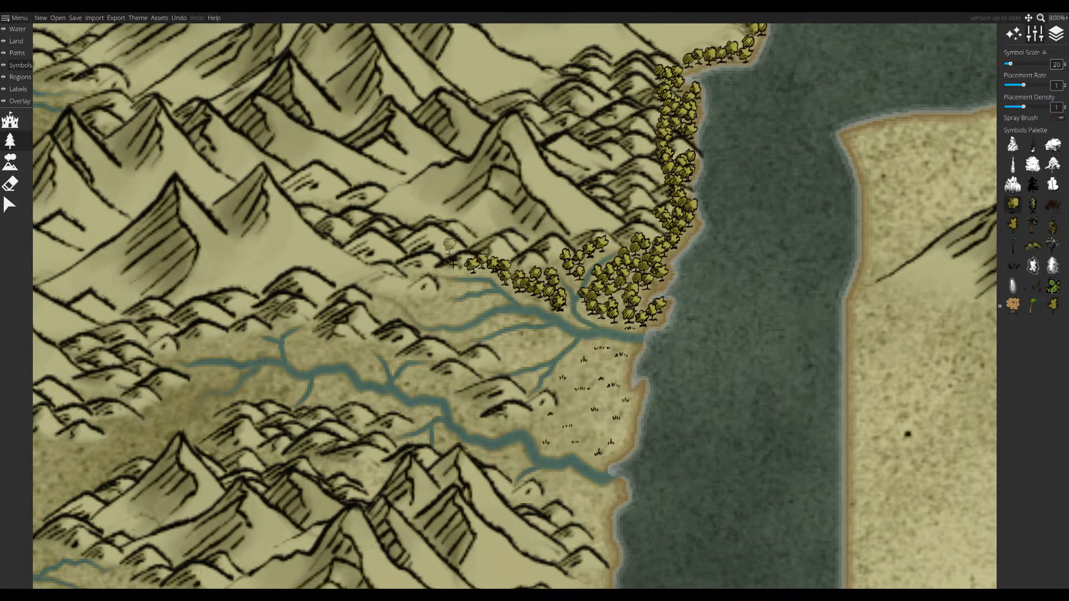
mouse_move(453, 264)
left_mouse_down()
mouse_move(428, 278)
mouse_move(440, 309)
mouse_move(518, 318)
mouse_move(462, 345)
mouse_move(384, 310)
left_mouse_up()
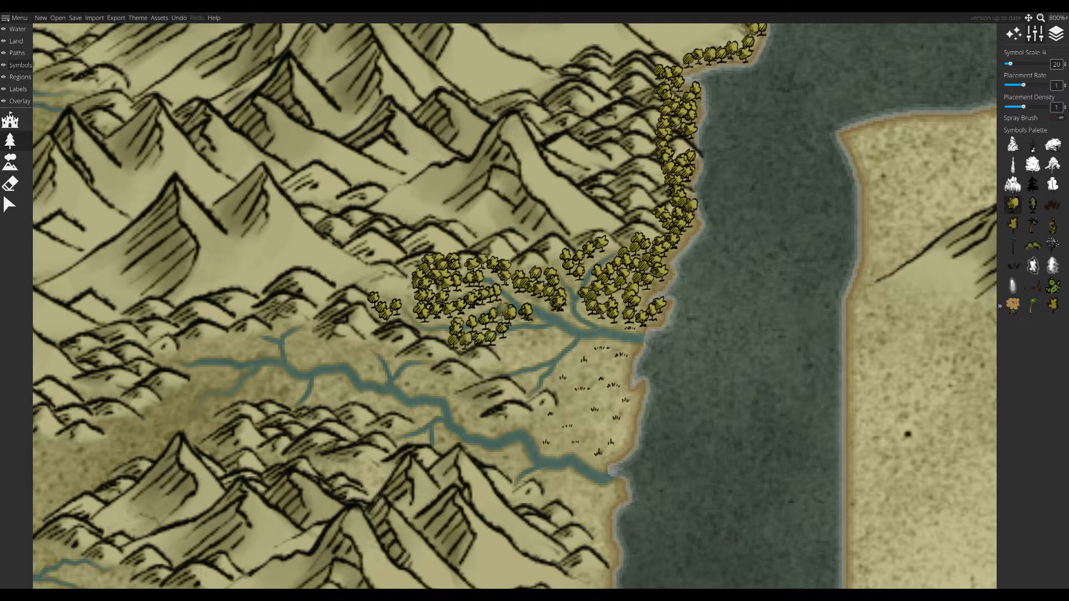
mouse_move(506, 328)
left_mouse_down()
mouse_move(551, 346)
mouse_move(504, 370)
mouse_move(513, 394)
left_mouse_up()
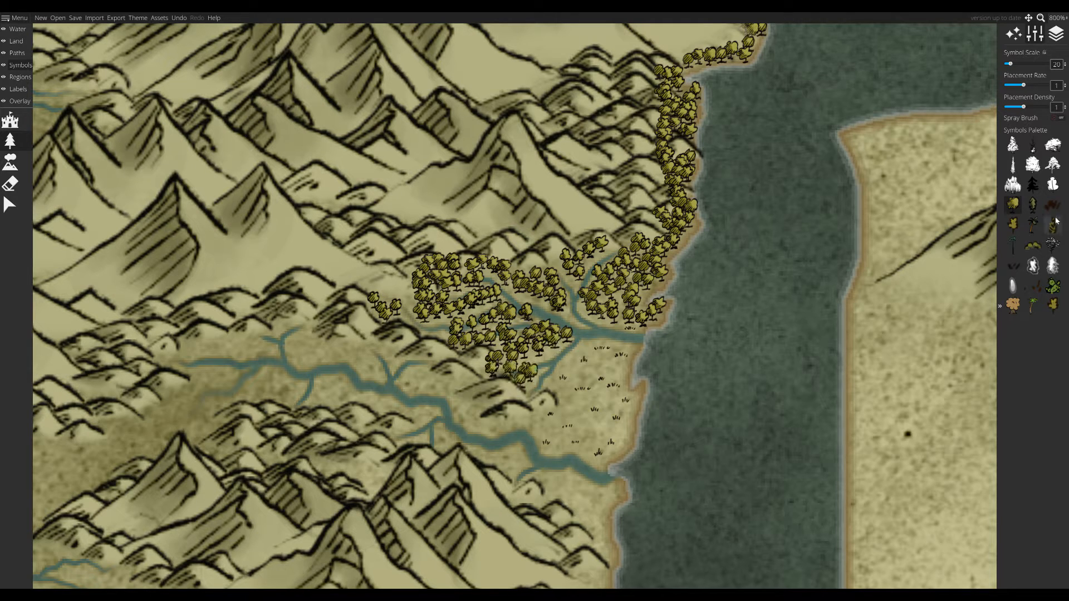
- Paint broadleaf trees along both sides of the wide eastern valley river and over the foothills around it
left_click_drag(578, 407, 776, 345)
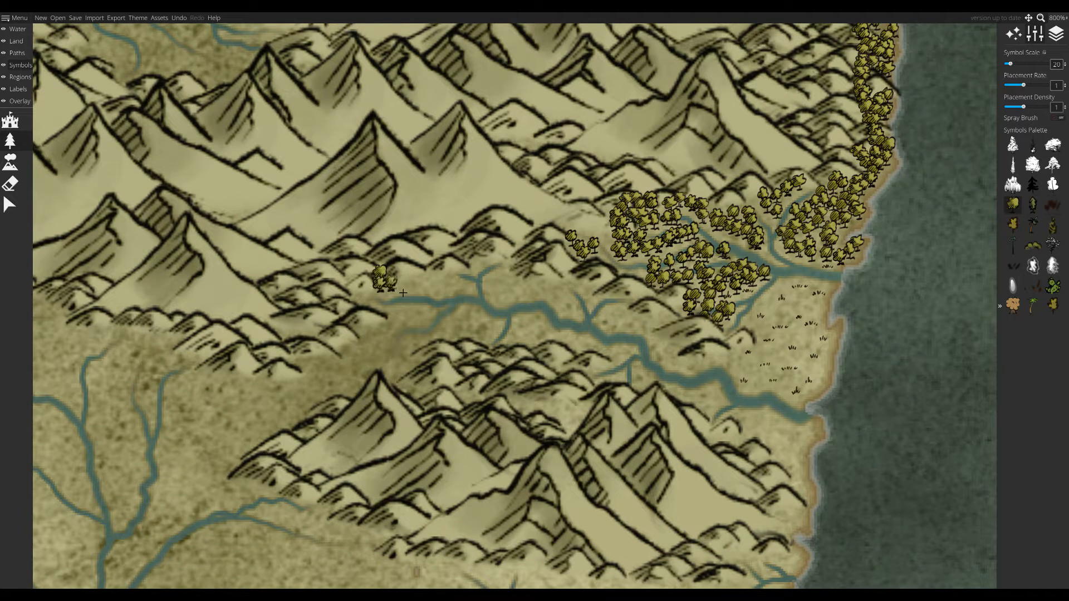
mouse_move(403, 293)
left_mouse_down()
mouse_move(490, 287)
mouse_move(560, 298)
mouse_move(479, 297)
left_mouse_up()
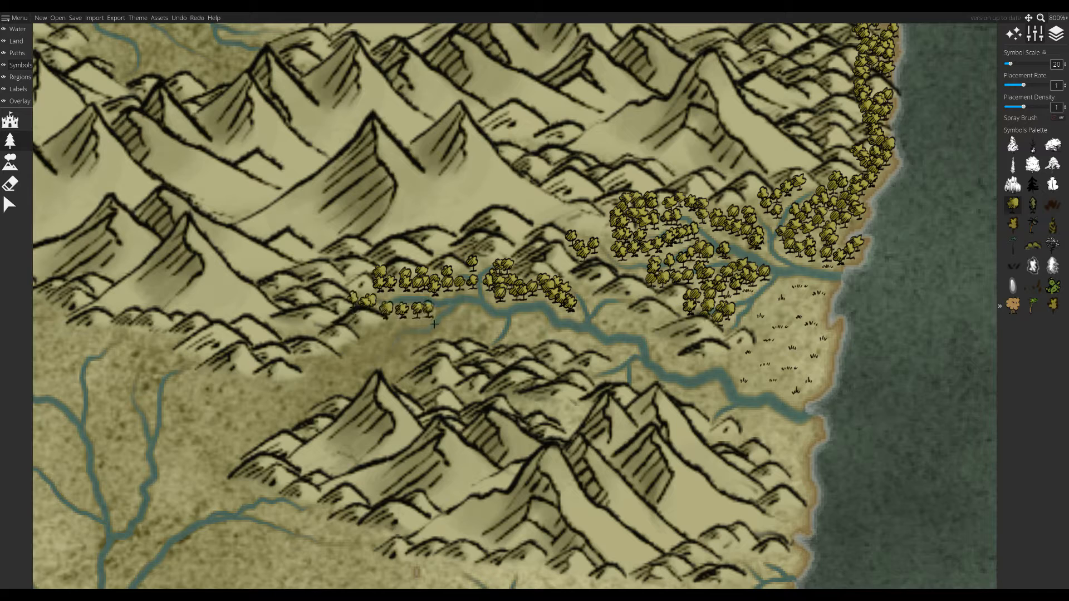
mouse_move(385, 338)
left_mouse_down()
mouse_move(393, 359)
mouse_move(479, 418)
mouse_move(574, 423)
mouse_move(556, 432)
left_mouse_up()
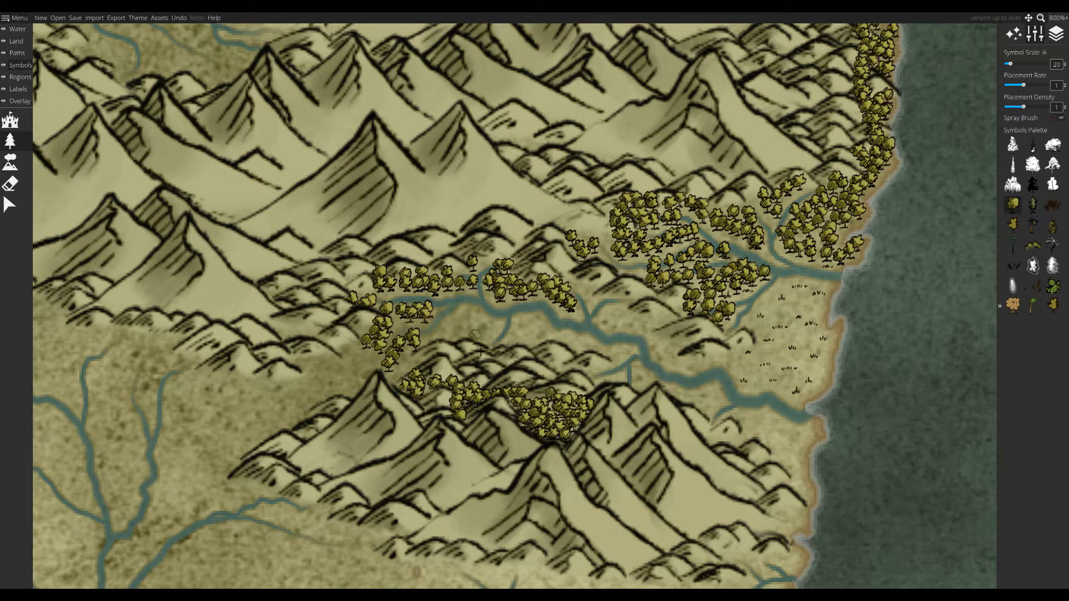
mouse_move(480, 352)
left_mouse_down()
mouse_move(490, 343)
mouse_move(429, 351)
mouse_move(591, 356)
mouse_move(613, 306)
mouse_move(668, 315)
mouse_move(596, 342)
mouse_move(644, 403)
left_mouse_up()
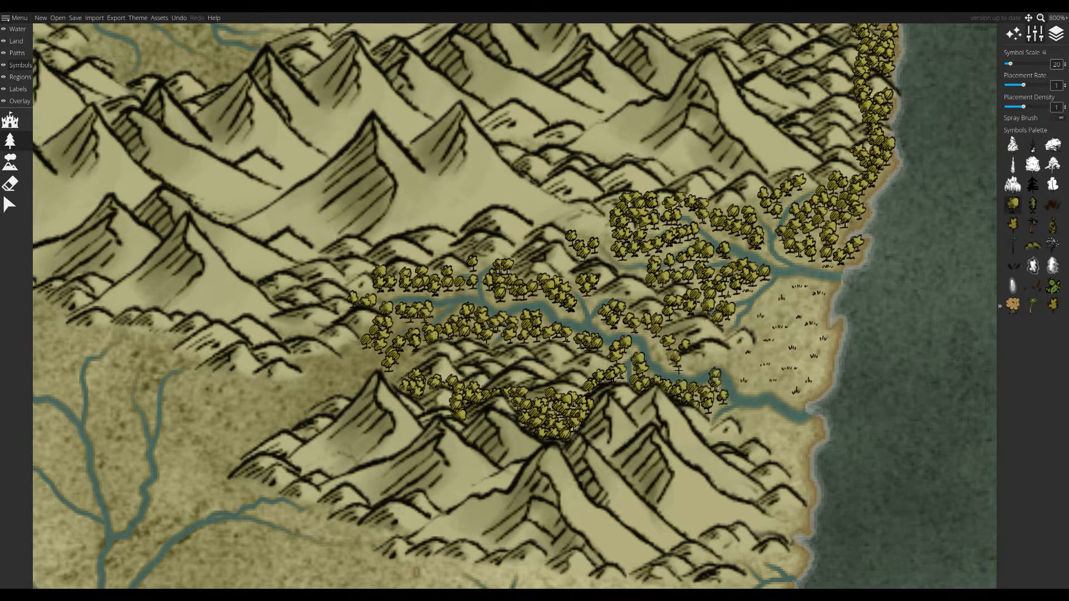
mouse_move(679, 371)
left_mouse_down()
mouse_move(728, 365)
mouse_move(772, 312)
left_mouse_up()
left_click_drag(772, 312, 691, 258)
left_click_drag(649, 369, 664, 413)
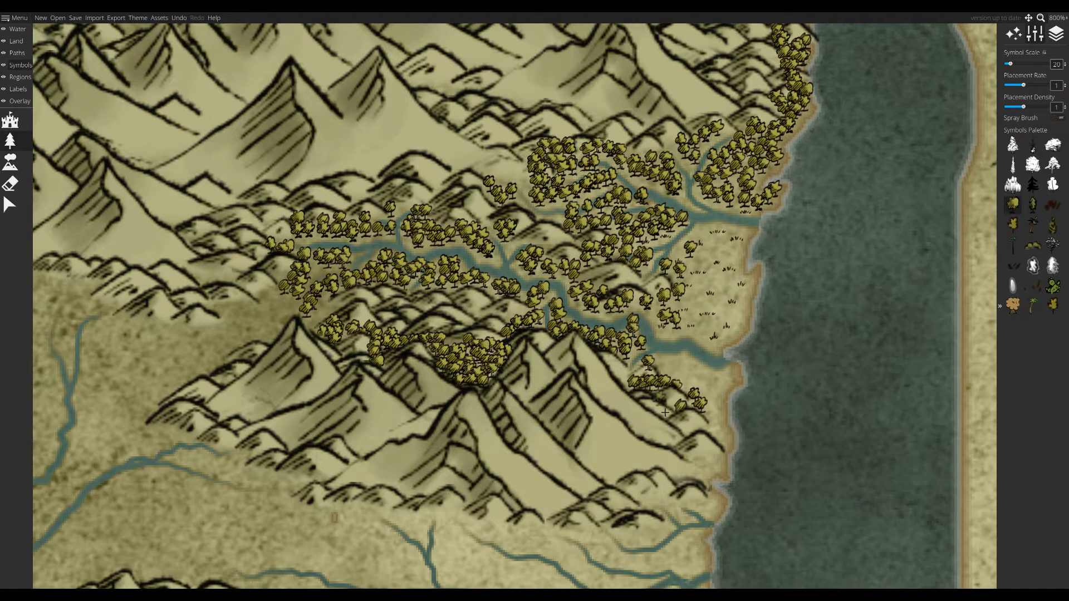
- Paint dense broadleaf forest at placement density 1.2 west of the valley and between the two inland streams
mouse_move(734, 379)
left_mouse_down()
mouse_move(698, 379)
mouse_move(973, 389)
left_mouse_up()
left_click(1013, 204)
mouse_move(473, 282)
left_mouse_down()
mouse_move(509, 287)
mouse_move(583, 336)
mouse_move(498, 319)
mouse_move(440, 356)
mouse_move(423, 415)
mouse_move(453, 362)
mouse_move(384, 429)
mouse_move(384, 356)
mouse_move(409, 412)
left_mouse_up()
left_click_drag(323, 299, 515, 350)
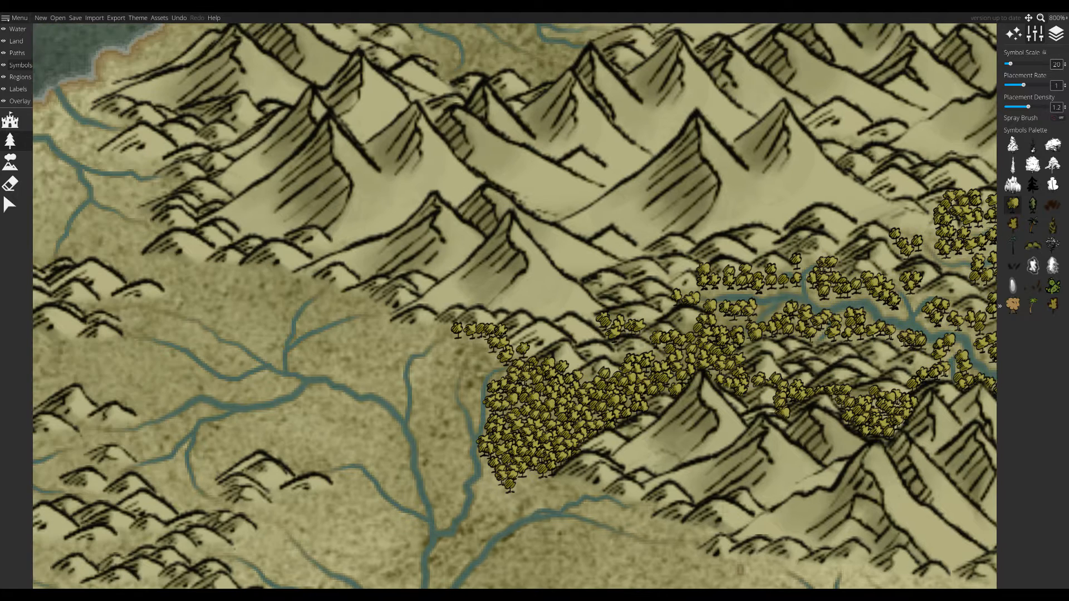
left_click_drag(470, 386, 462, 380)
mouse_move(470, 440)
left_mouse_down()
mouse_move(460, 496)
mouse_move(429, 482)
mouse_move(426, 415)
mouse_move(453, 454)
left_mouse_up()
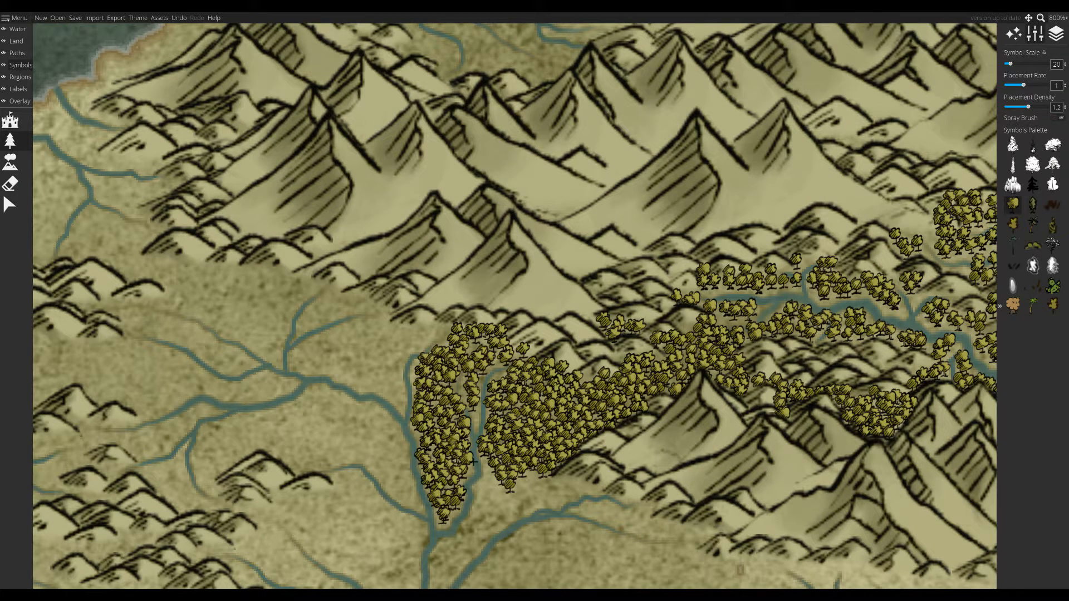
- Extend the dense broadleaf forest west across the river branches to the central hills
key("Left")
mouse_move(546, 321)
left_mouse_down()
mouse_move(412, 359)
mouse_move(477, 362)
mouse_move(509, 390)
mouse_move(427, 330)
mouse_move(423, 305)
left_mouse_up()
mouse_move(438, 435)
left_mouse_down()
mouse_move(494, 310)
mouse_move(529, 278)
mouse_move(582, 384)
mouse_move(471, 334)
mouse_move(526, 348)
mouse_move(484, 329)
mouse_move(456, 362)
mouse_move(520, 368)
mouse_move(580, 417)
mouse_move(534, 445)
mouse_move(476, 282)
mouse_move(384, 303)
mouse_move(384, 356)
mouse_move(362, 384)
mouse_move(423, 384)
mouse_move(415, 423)
left_mouse_up()
key("ctrl+z")
left_click_drag(604, 466, 561, 400)
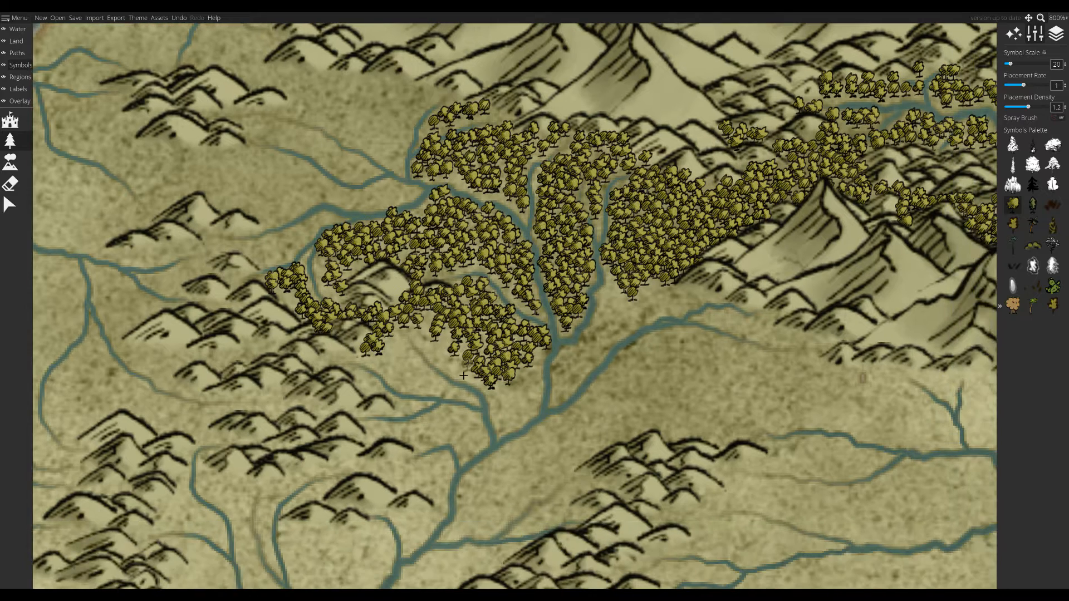
mouse_move(440, 348)
left_mouse_down()
mouse_move(404, 379)
mouse_move(449, 362)
left_mouse_up()
- Scatter grass tufts around the river confluence south of the forest and add loose broadleaf trees along the banks and foothills
left_click(1048, 207)
left_click_drag(570, 398, 581, 322)
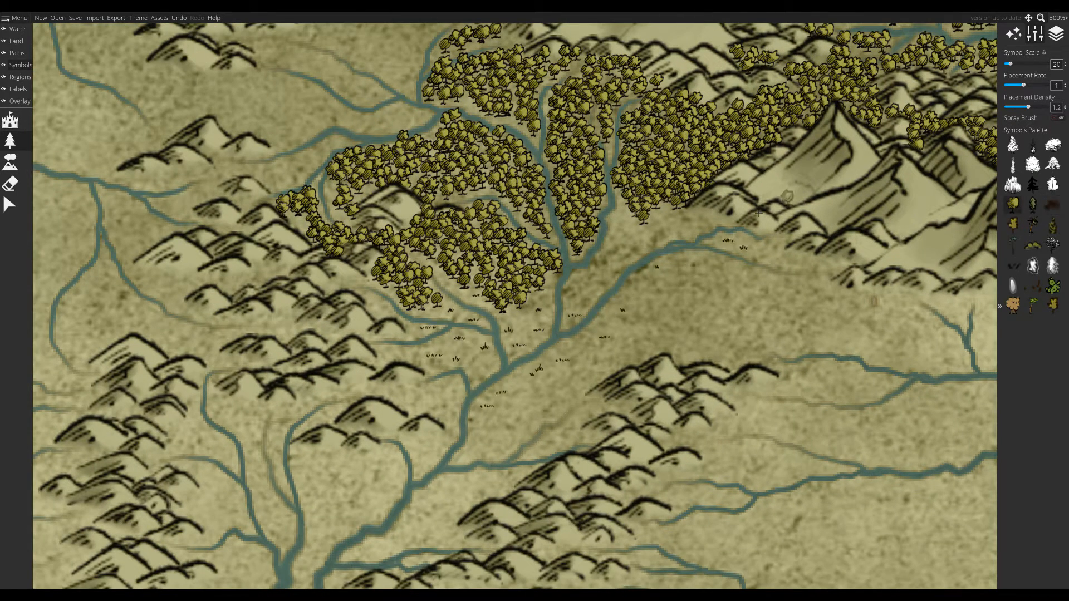
mouse_move(759, 213)
left_mouse_down()
mouse_move(584, 286)
mouse_move(593, 293)
mouse_move(696, 241)
mouse_move(636, 256)
mouse_move(751, 259)
left_mouse_up()
mouse_move(827, 276)
left_mouse_down()
mouse_move(759, 261)
mouse_move(742, 295)
mouse_move(669, 326)
mouse_move(727, 306)
mouse_move(663, 369)
mouse_move(639, 337)
mouse_move(595, 376)
mouse_move(631, 365)
mouse_move(585, 385)
left_mouse_up()
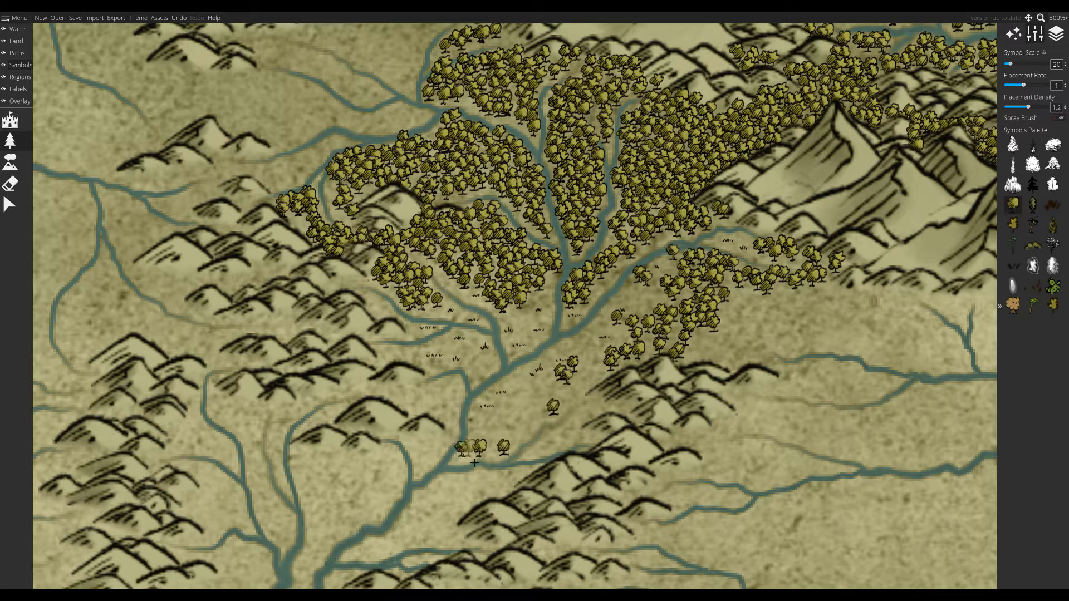
mouse_move(475, 462)
left_mouse_down()
mouse_move(522, 416)
mouse_move(499, 374)
left_mouse_up()
mouse_move(446, 396)
left_mouse_down()
mouse_move(415, 424)
mouse_move(462, 439)
left_mouse_up()
mouse_move(537, 435)
left_mouse_down()
mouse_move(579, 406)
mouse_move(538, 384)
mouse_move(630, 418)
mouse_move(573, 451)
left_mouse_up()
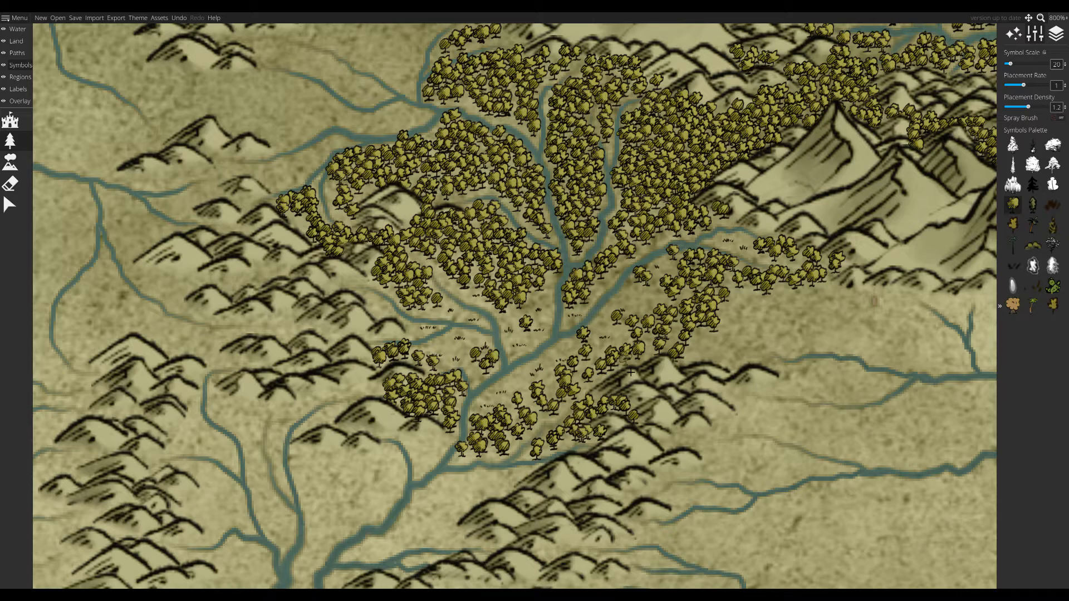
- Paint broadleaf trees along the river's southeastern bank and across the hills and small streams toward the inland lake
left_click_drag(630, 373, 720, 328)
left_click_drag(695, 260, 774, 195)
mouse_move(582, 336)
left_mouse_down()
mouse_move(599, 361)
mouse_move(607, 348)
mouse_move(623, 391)
mouse_move(708, 376)
mouse_move(600, 397)
mouse_move(632, 403)
mouse_move(644, 432)
mouse_move(546, 446)
left_mouse_up()
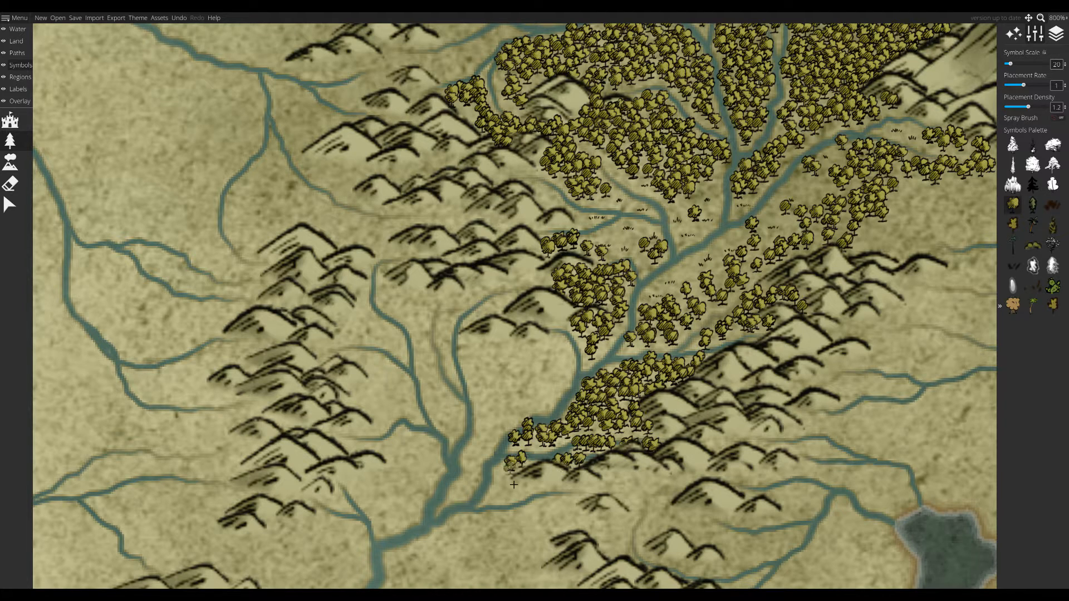
left_click_drag(504, 494, 537, 478)
mouse_move(565, 498)
left_mouse_down()
mouse_move(601, 420)
mouse_move(459, 443)
left_mouse_up()
mouse_move(646, 392)
left_mouse_down()
mouse_move(559, 412)
mouse_move(577, 415)
mouse_move(523, 432)
mouse_move(518, 457)
left_mouse_up()
left_click_drag(623, 447, 502, 406)
left_click_drag(550, 457, 488, 410)
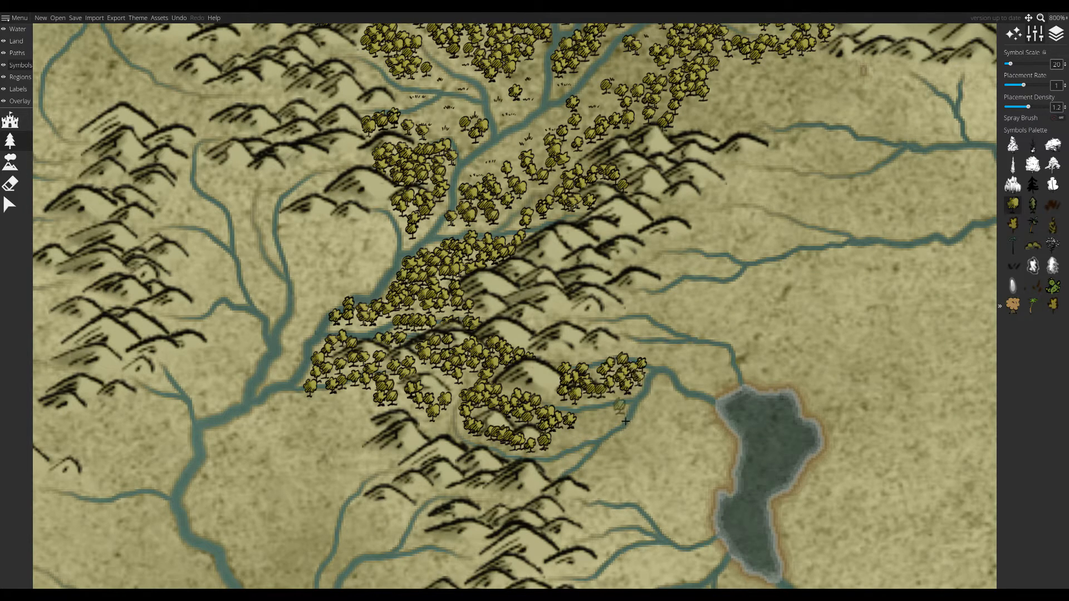
- Extend the broadleaf trees along the streams feeding the lake's northwest shore and add a small cluster beside the hills to the north
mouse_move(601, 424)
left_mouse_down()
mouse_move(600, 442)
mouse_move(578, 429)
mouse_move(515, 527)
left_mouse_up()
left_click(592, 440)
mouse_move(458, 399)
left_mouse_down()
mouse_move(584, 401)
mouse_move(577, 418)
mouse_move(652, 427)
left_mouse_up()
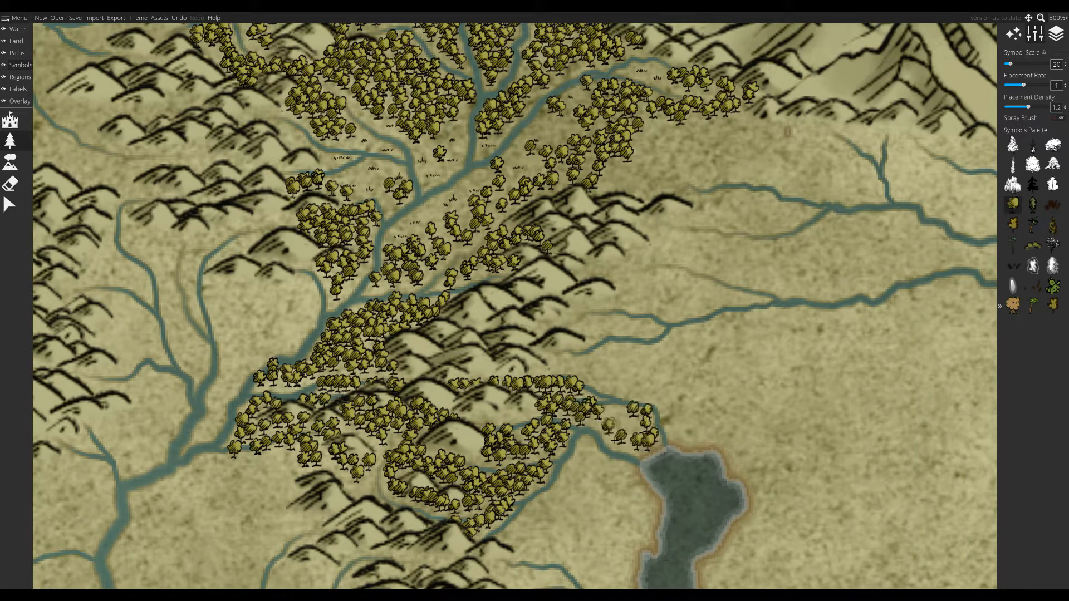
left_click_drag(562, 363, 591, 361)
- Fill the plain between the central foothills and the large mountains with dense broadleaf forest, reaching the eastern river's headwaters
left_click_drag(590, 361, 415, 461)
mouse_move(475, 241)
left_mouse_down()
mouse_move(579, 228)
mouse_move(454, 270)
left_mouse_up()
mouse_move(635, 262)
left_mouse_down()
mouse_move(696, 289)
mouse_move(490, 272)
mouse_move(635, 306)
mouse_move(579, 285)
mouse_move(648, 234)
mouse_move(677, 279)
mouse_move(561, 334)
left_mouse_up()
mouse_move(478, 339)
left_mouse_down()
mouse_move(603, 363)
mouse_move(671, 332)
left_mouse_up()
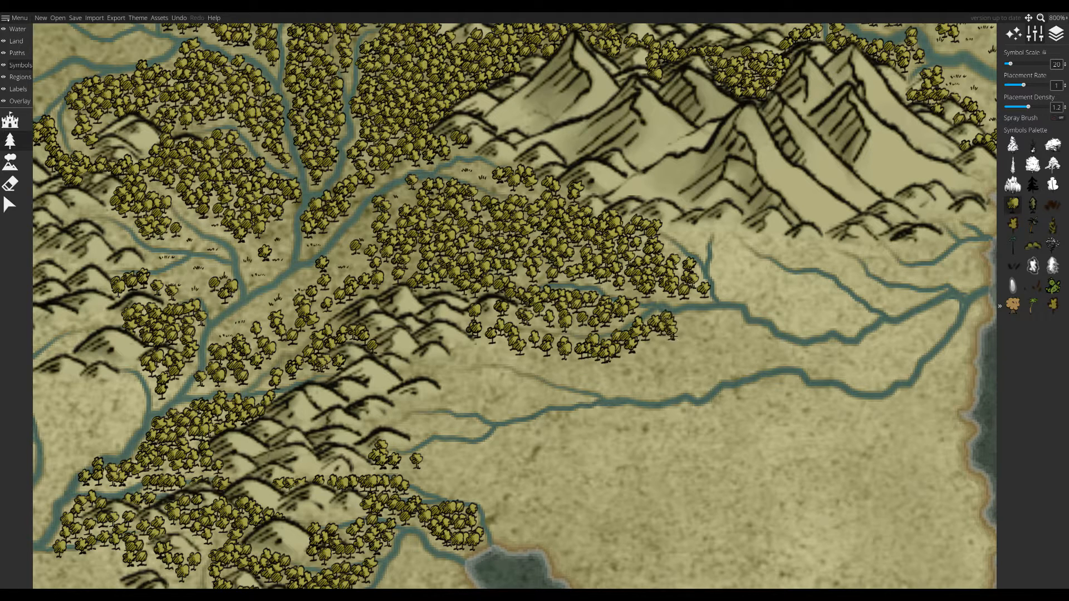
- Paint broadleaf trees along the east coast below the large mountains and around the shared river mouth
left_click_drag(718, 259, 530, 258)
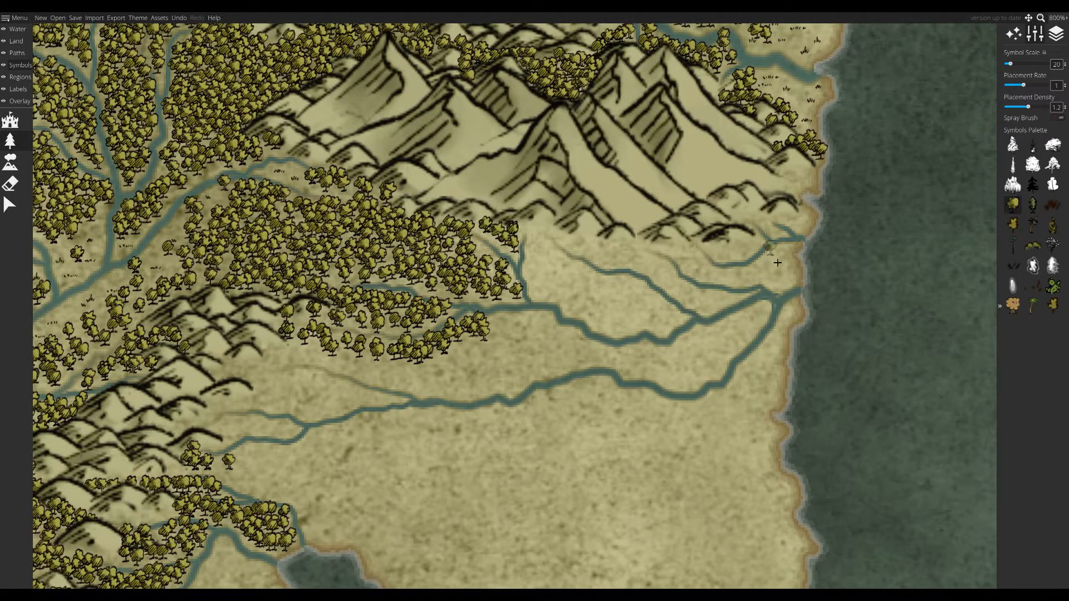
left_click_drag(689, 338, 588, 374)
left_click_drag(713, 218, 716, 228)
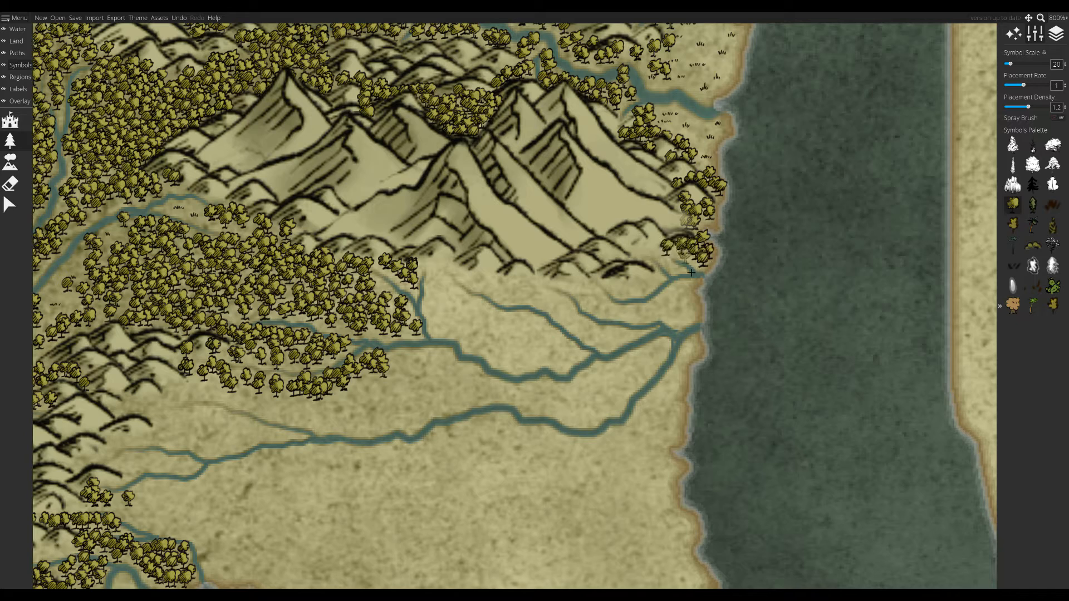
mouse_move(664, 288)
left_mouse_down()
mouse_move(620, 291)
mouse_move(695, 298)
mouse_move(700, 324)
mouse_move(582, 293)
mouse_move(597, 308)
mouse_move(661, 321)
mouse_move(633, 324)
left_mouse_up()
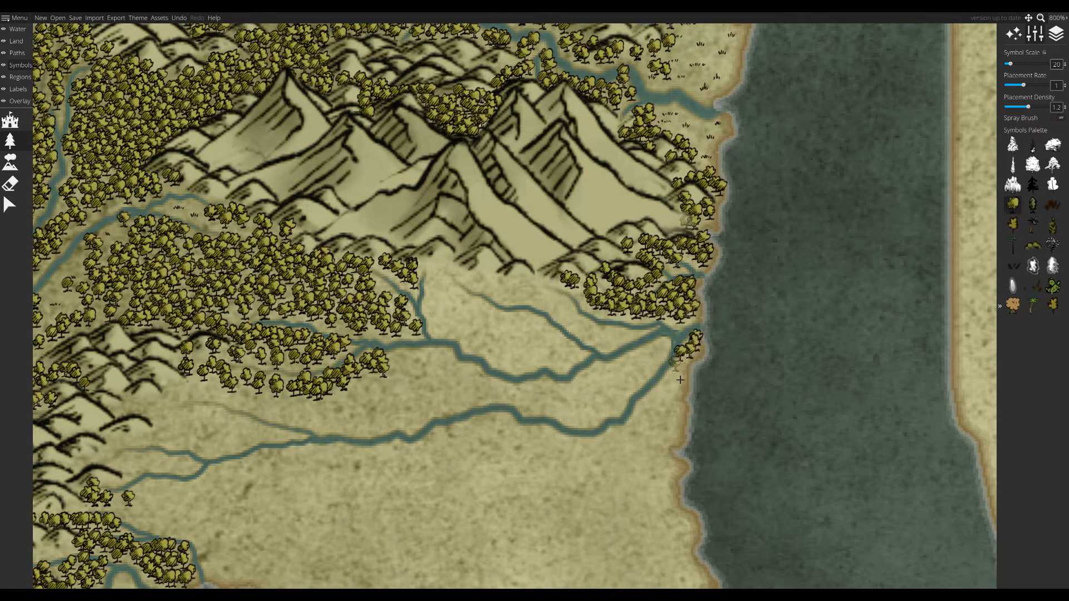
left_click_drag(677, 384, 648, 461)
left_click_drag(648, 462, 695, 474)
- Cover the land south of the large mountains with broadleaf trees, filling between the streams and along the northern river branch
mouse_move(482, 276)
left_mouse_down()
mouse_move(573, 300)
mouse_move(712, 379)
mouse_move(665, 385)
mouse_move(609, 415)
left_mouse_up()
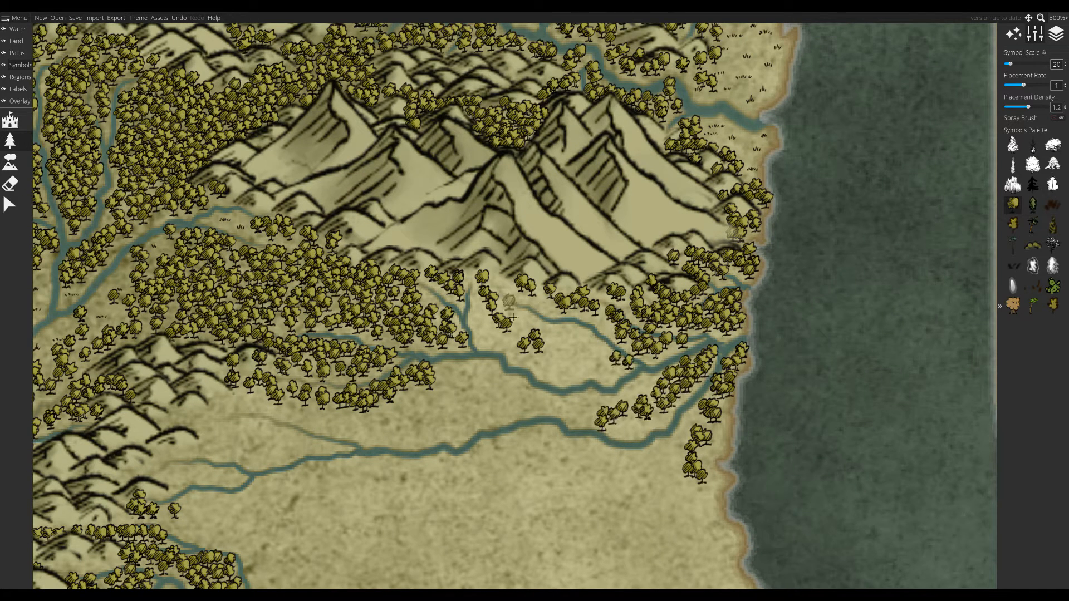
left_click_drag(513, 317, 592, 325)
mouse_move(482, 295)
left_mouse_down()
mouse_move(520, 334)
mouse_move(612, 386)
left_mouse_up()
mouse_move(440, 409)
left_mouse_down()
mouse_move(534, 393)
mouse_move(623, 415)
mouse_move(656, 436)
left_mouse_up()
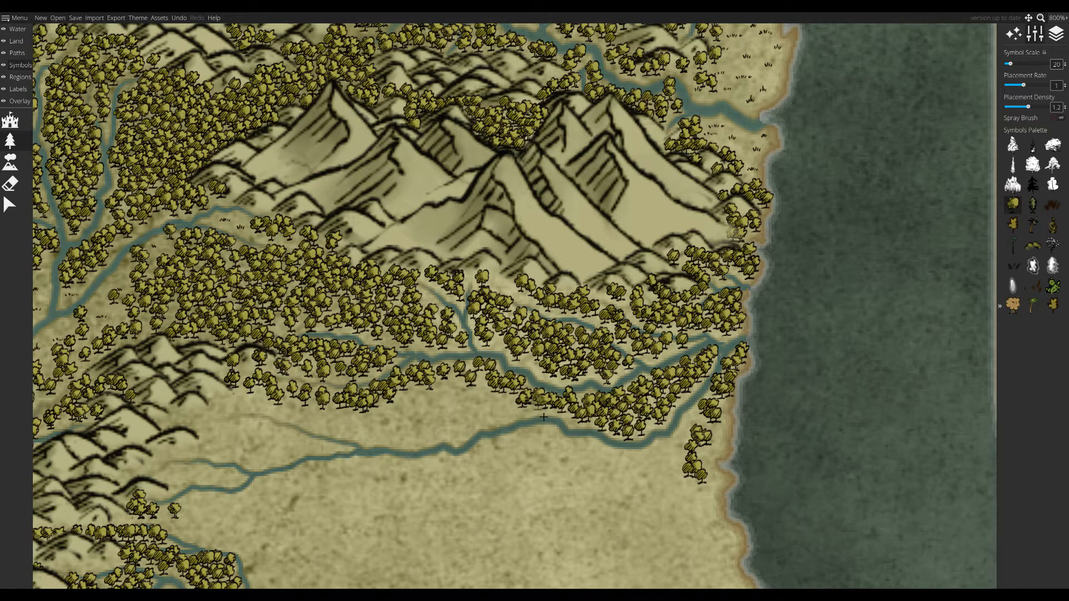
- Fill the strip between the two eastern rivers with broadleaf forest and continue it west to the streams north of the lake
left_click_drag(543, 417, 490, 419)
left_click_drag(423, 419, 578, 411)
mouse_move(418, 396)
left_mouse_down()
mouse_move(624, 403)
mouse_move(474, 416)
mouse_move(642, 422)
mouse_move(602, 438)
mouse_move(531, 442)
mouse_move(450, 426)
left_mouse_up()
left_click_drag(440, 426, 527, 396)
mouse_move(415, 398)
left_mouse_down()
mouse_move(451, 412)
mouse_move(570, 415)
mouse_move(585, 405)
mouse_move(453, 427)
mouse_move(547, 336)
left_mouse_up()
mouse_move(543, 336)
left_mouse_down()
mouse_move(501, 341)
mouse_move(566, 363)
mouse_move(536, 357)
mouse_move(526, 395)
mouse_move(546, 384)
mouse_move(582, 420)
left_mouse_up()
mouse_move(582, 421)
left_mouse_down()
mouse_move(504, 356)
mouse_move(479, 217)
left_mouse_up()
- Scatter grass tufts around the lake shore, and paint broadleaf trees west of the lake and along the southern eastern river's bank
left_click(1052, 204)
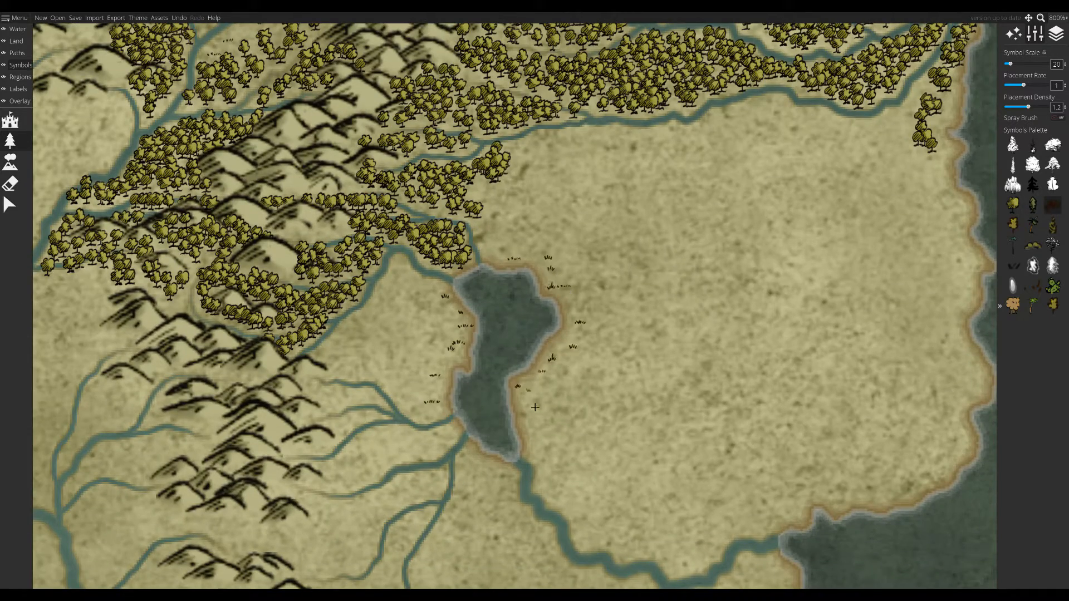
mouse_move(328, 365)
left_mouse_down()
mouse_move(409, 280)
mouse_move(384, 295)
mouse_move(386, 357)
mouse_move(373, 348)
mouse_move(409, 354)
mouse_move(396, 380)
mouse_move(435, 361)
mouse_move(427, 423)
mouse_move(457, 444)
mouse_move(367, 448)
mouse_move(334, 498)
mouse_move(455, 448)
mouse_move(387, 387)
mouse_move(351, 403)
mouse_move(345, 412)
mouse_move(375, 406)
mouse_move(322, 440)
mouse_move(374, 434)
left_mouse_up()
left_click_drag(460, 456, 381, 441)
left_click_drag(381, 441, 421, 450)
left_click_drag(431, 230, 393, 356)
mouse_move(393, 355)
left_mouse_down()
mouse_move(365, 362)
mouse_move(352, 330)
left_mouse_up()
mouse_move(793, 226)
left_mouse_down()
mouse_move(732, 283)
mouse_move(562, 275)
mouse_move(415, 298)
mouse_move(334, 384)
mouse_move(350, 356)
left_mouse_up()
- Spray dense broadleaf forest over the plain east of the lake with a size 64 spray brush, symbol scale 20, rate 1.5 and density 1.4
key("d")
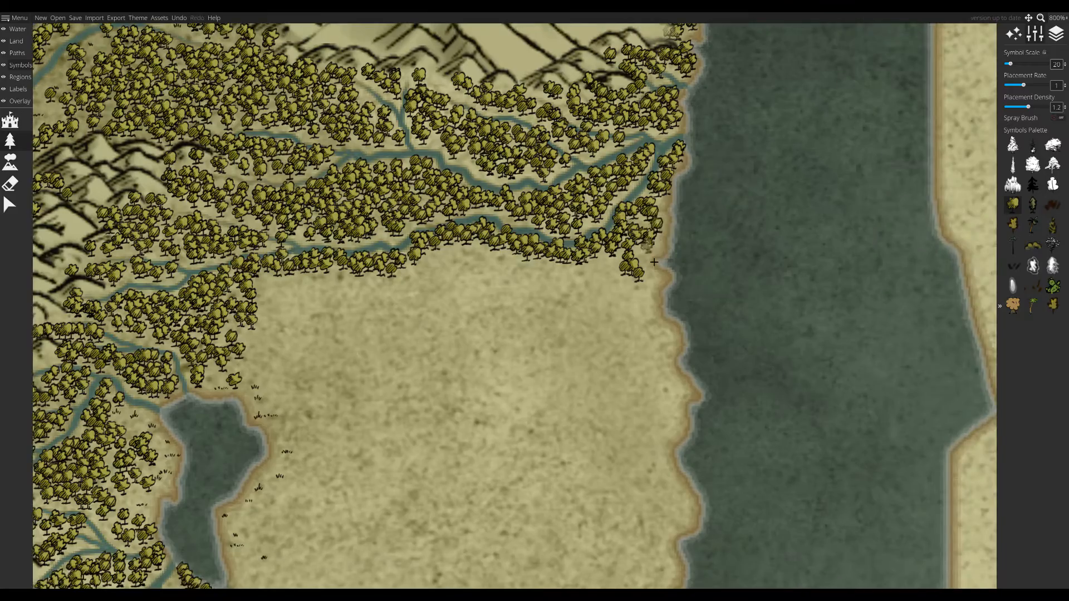
key("s")
key("a")
key("w")
key("d")
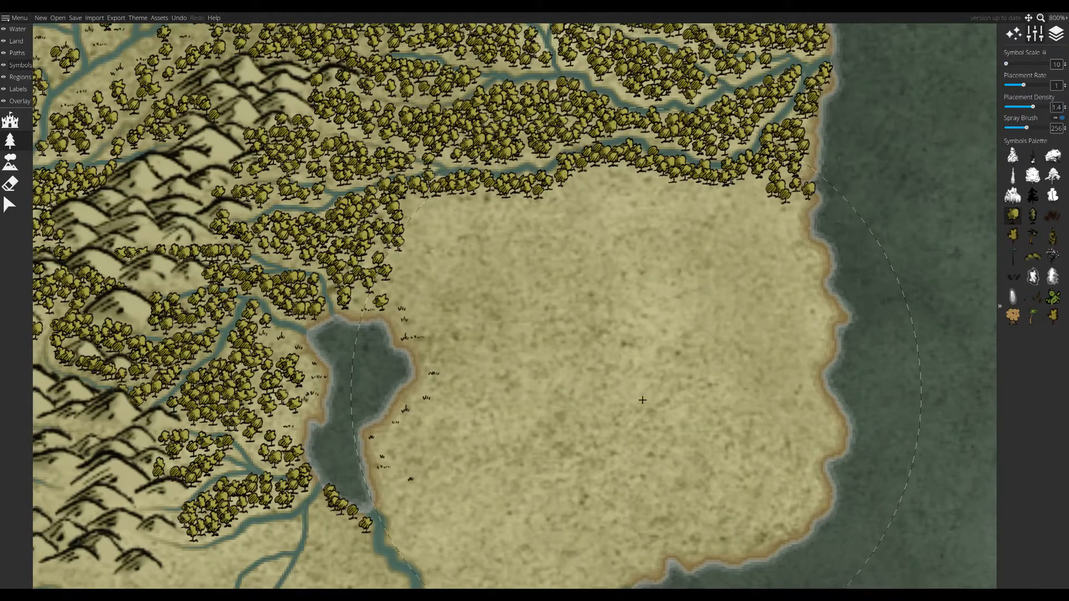
key("a")
left_click_drag(1030, 129, 1013, 128)
mouse_move(641, 345)
left_mouse_down()
mouse_move(474, 239)
mouse_move(640, 262)
mouse_move(651, 283)
mouse_move(707, 240)
mouse_move(780, 211)
mouse_move(663, 468)
left_mouse_up()
key("ctrl+z")
left_click_drag(1010, 127, 1006, 128)
left_click_drag(746, 346, 735, 395)
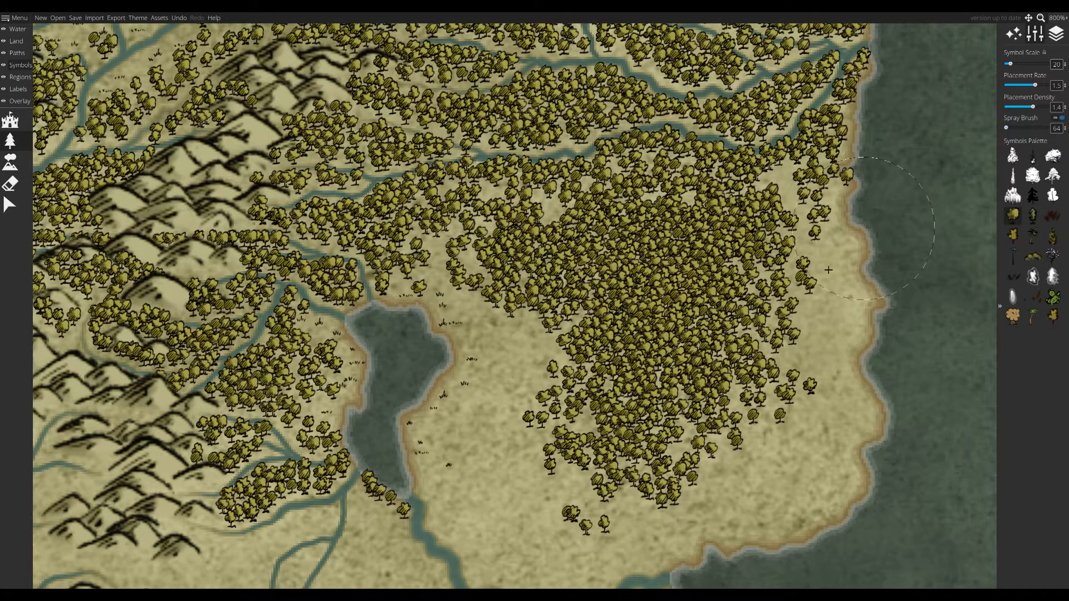
left_click_drag(801, 223, 788, 311)
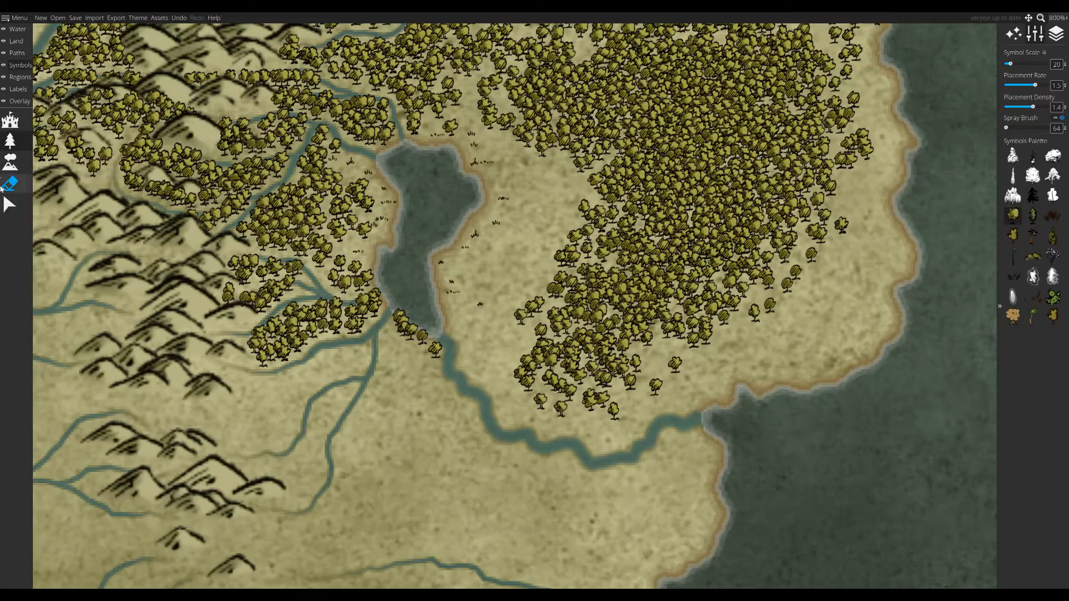
- Extend the sprayed broadleaf forest over the rest of the eastern plain, down to the lake's outlet river and the coast
left_click(9, 204)
left_click(9, 141)
left_click(579, 223)
left_click(10, 204)
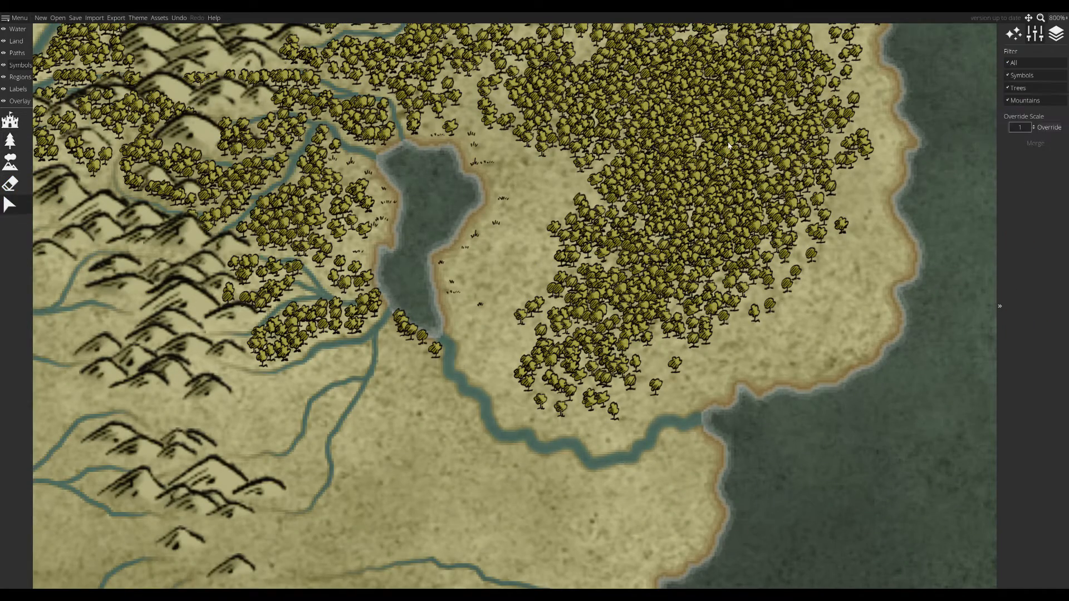
left_click(729, 147)
left_click(10, 140)
mouse_move(548, 257)
left_mouse_down()
mouse_move(556, 161)
mouse_move(802, 304)
mouse_move(618, 365)
mouse_move(541, 473)
left_mouse_up()
mouse_move(596, 139)
left_mouse_down()
mouse_move(568, 122)
mouse_move(459, 199)
mouse_move(454, 325)
mouse_move(774, 289)
mouse_move(780, 379)
mouse_move(782, 283)
left_mouse_up()
mouse_move(668, 351)
left_mouse_down()
mouse_move(649, 390)
mouse_move(701, 345)
left_mouse_up()
left_click_drag(632, 403, 620, 355)
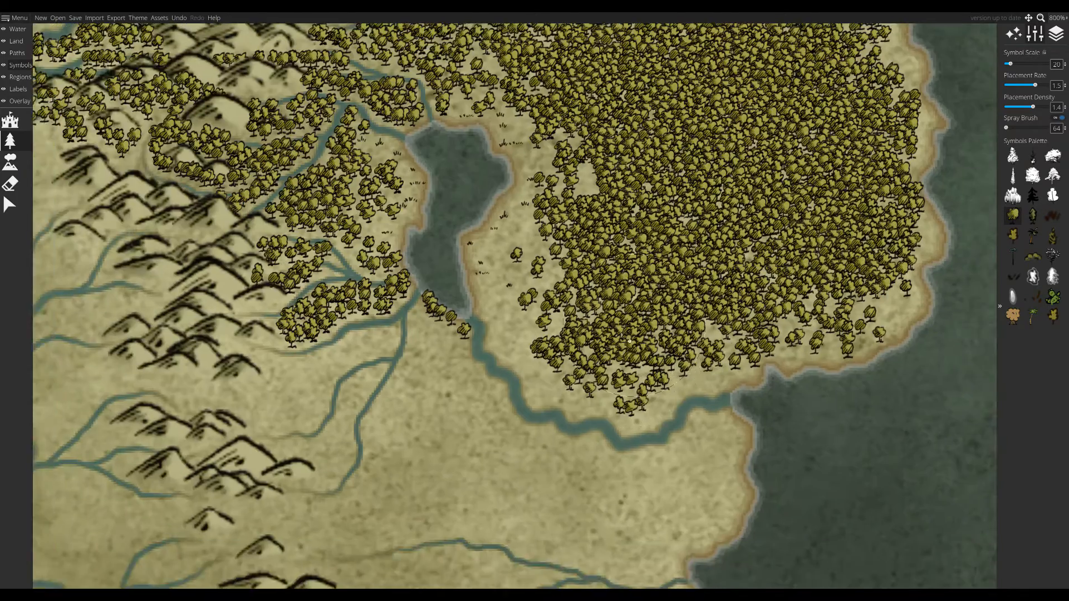
left_click_drag(620, 278, 551, 501)
- Scatter grass tufts along the dense forest's coastal edge and both banks of the lake's outlet river, and adjust one tree near the shore
left_click(1052, 215)
left_click_drag(612, 362, 510, 296)
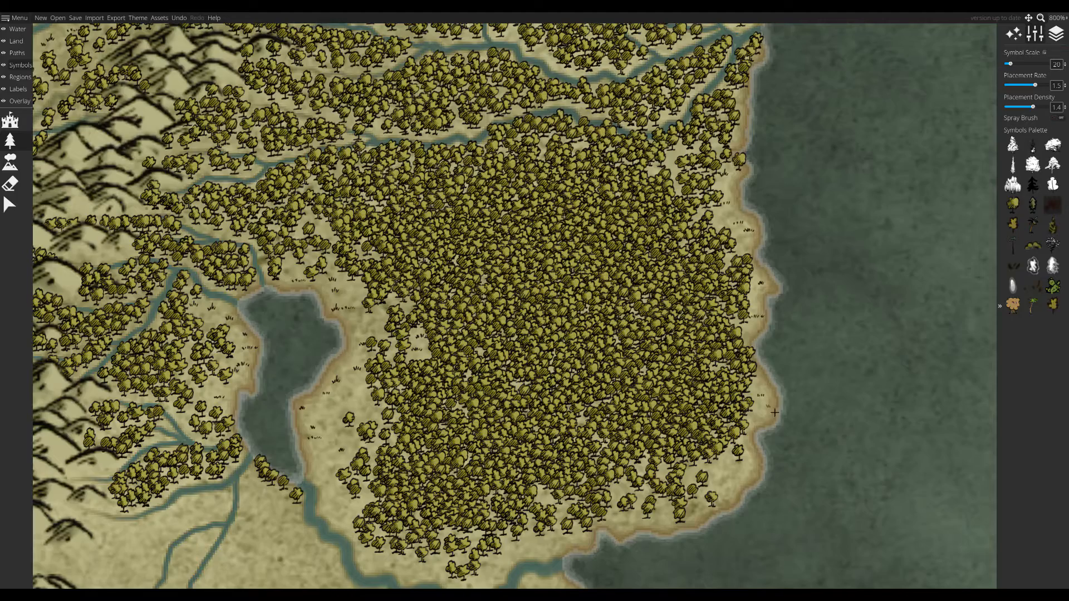
left_click_drag(774, 413, 726, 247)
left_click_drag(705, 291, 686, 327)
left_click(13, 214)
left_click_drag(660, 287, 670, 303)
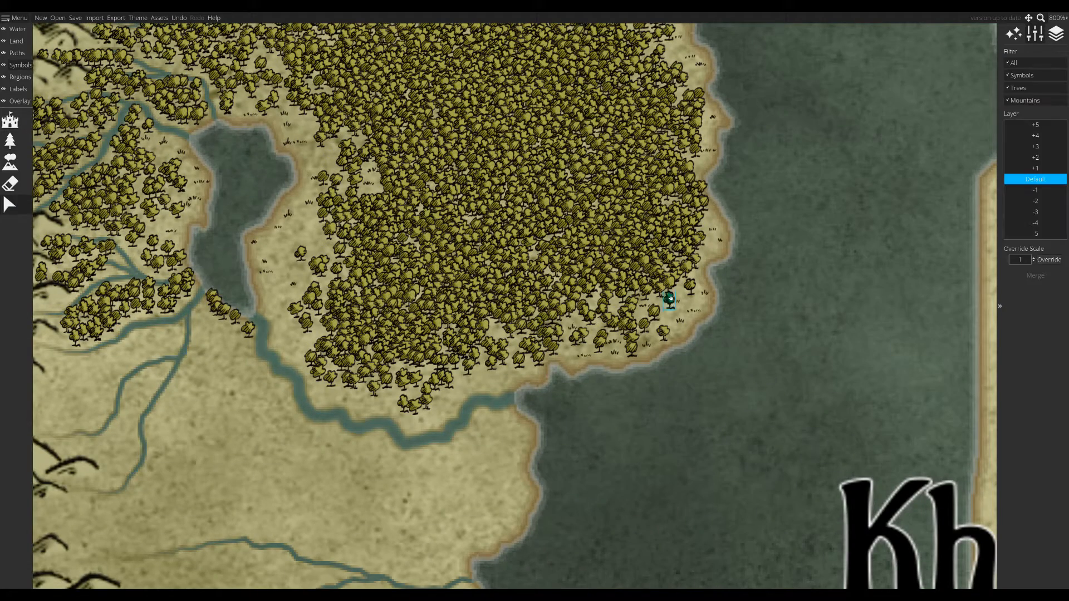
left_click(10, 142)
left_click_drag(470, 403, 615, 316)
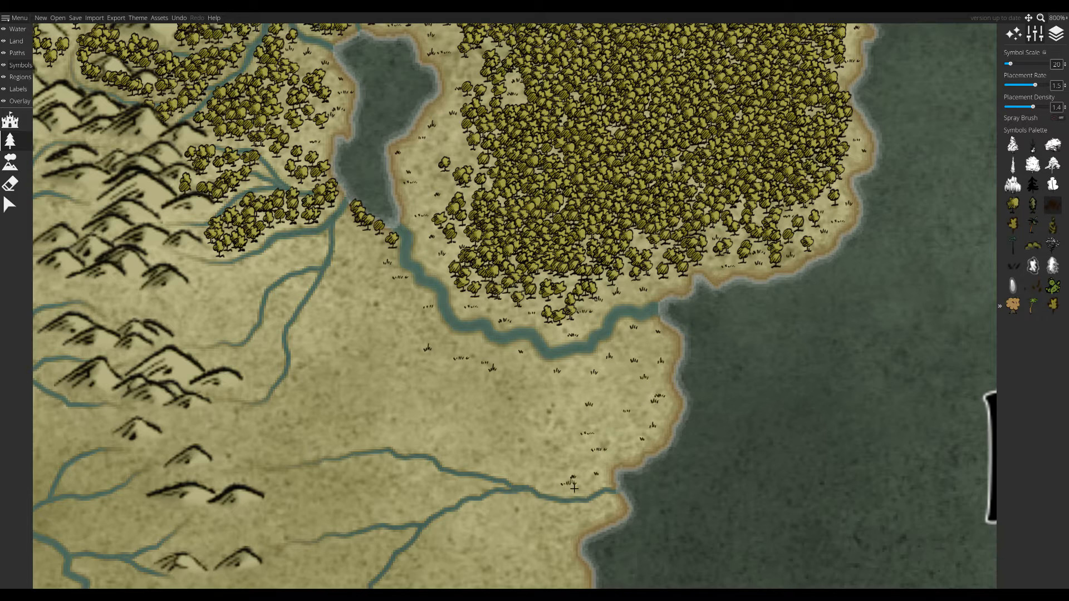
mouse_move(428, 381)
left_mouse_down()
mouse_move(501, 377)
mouse_move(454, 348)
mouse_move(526, 396)
left_mouse_up()
- Paint broadleaf forest without the spray brush on the land south of the lake's outlet river, undoing a misplaced stroke
left_click(1053, 164)
left_click(1013, 205)
left_click(1059, 117)
left_click(1058, 117)
mouse_move(526, 435)
left_mouse_down()
mouse_move(646, 389)
mouse_move(600, 418)
left_mouse_up()
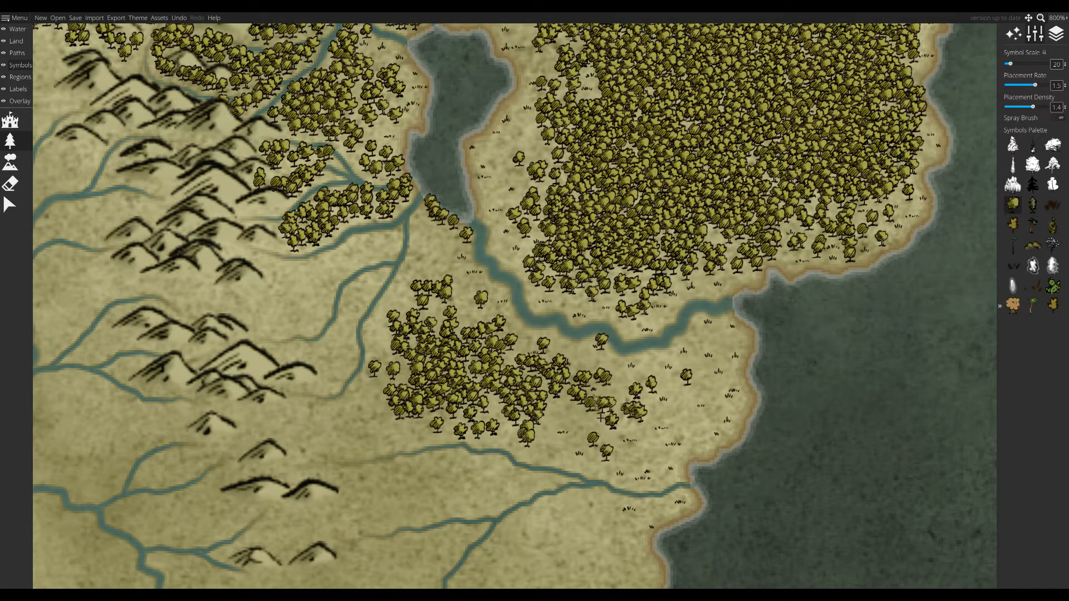
left_click_drag(442, 236, 412, 298)
mouse_move(390, 295)
left_mouse_down()
mouse_move(671, 273)
mouse_move(634, 303)
left_mouse_up()
mouse_move(641, 243)
left_mouse_down()
mouse_move(587, 251)
mouse_move(532, 295)
mouse_move(462, 310)
mouse_move(604, 277)
mouse_move(558, 329)
mouse_move(490, 312)
mouse_move(562, 357)
left_mouse_up()
key("ctrl+z")
- Extend the broadleaf forest west between the streams to the hills, and add a few tree clusters south of the coastal stream
mouse_move(613, 292)
left_mouse_down()
mouse_move(640, 312)
mouse_move(629, 384)
left_mouse_up()
left_click_drag(672, 277, 682, 328)
mouse_move(591, 318)
left_mouse_down()
mouse_move(581, 347)
mouse_move(542, 389)
mouse_move(579, 388)
mouse_move(565, 330)
left_mouse_up()
left_click(10, 204)
key("t")
mouse_move(585, 379)
left_mouse_down()
mouse_move(463, 415)
mouse_move(501, 431)
mouse_move(565, 401)
left_mouse_up()
mouse_move(791, 512)
left_mouse_down()
mouse_move(687, 383)
mouse_move(683, 437)
left_mouse_up()
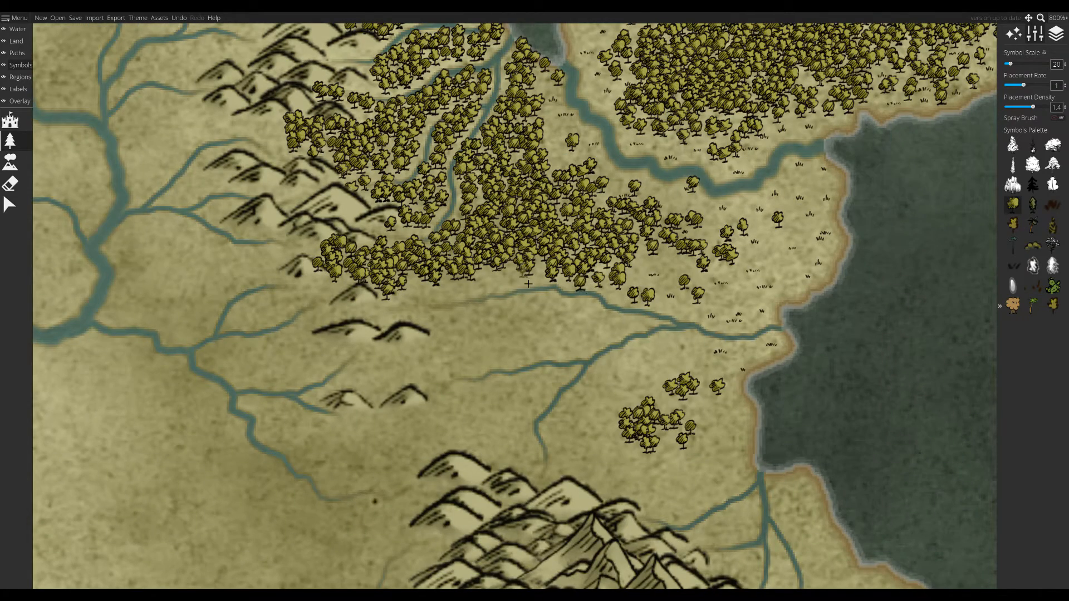
- Paint broadleaf forest around the coastal stream's headwaters down to the southern mountains, and fill the land east to the coast
mouse_move(528, 284)
left_mouse_down()
mouse_move(392, 312)
mouse_move(540, 306)
mouse_move(486, 294)
left_mouse_up()
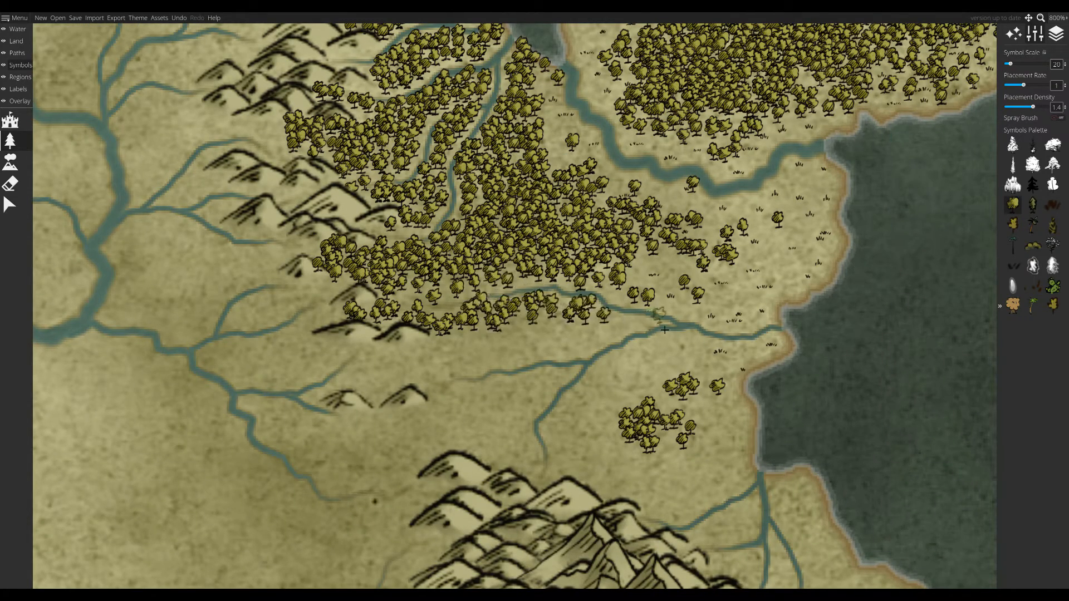
mouse_move(664, 330)
left_mouse_down()
mouse_move(587, 346)
mouse_move(535, 323)
mouse_move(451, 390)
mouse_move(549, 361)
mouse_move(384, 385)
mouse_move(401, 412)
mouse_move(445, 423)
mouse_move(568, 396)
mouse_move(532, 463)
mouse_move(545, 513)
mouse_move(473, 440)
mouse_move(495, 484)
left_mouse_up()
left_click_drag(443, 507, 566, 426)
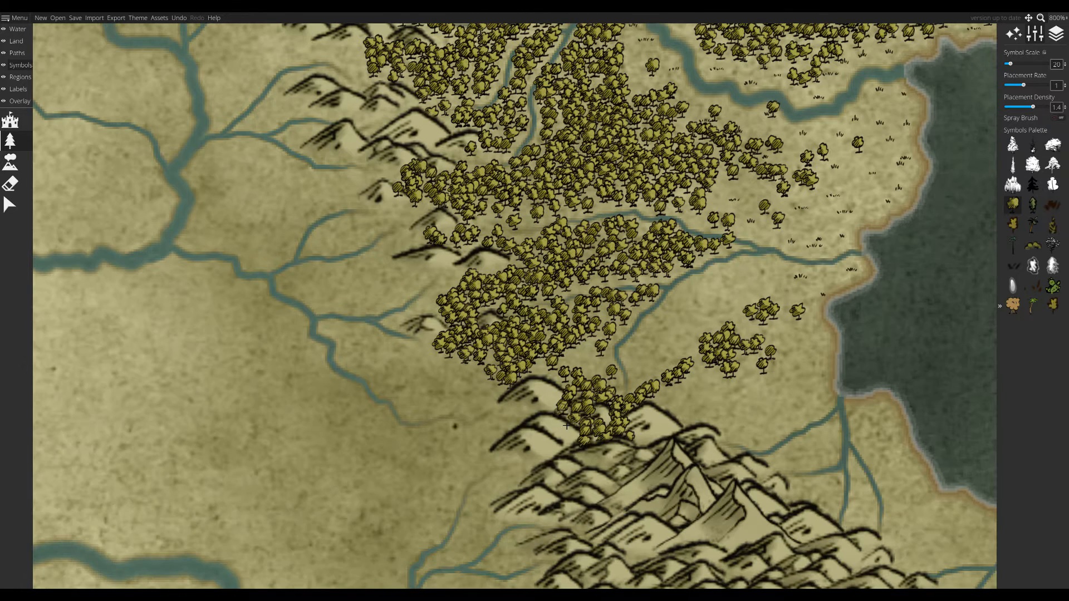
mouse_move(545, 360)
left_mouse_down()
mouse_move(577, 353)
mouse_move(606, 387)
mouse_move(671, 343)
mouse_move(686, 301)
left_mouse_up()
mouse_move(694, 314)
left_mouse_down()
mouse_move(608, 384)
mouse_move(723, 426)
mouse_move(718, 362)
mouse_move(685, 440)
left_mouse_up()
mouse_move(699, 454)
left_mouse_down()
mouse_move(603, 349)
mouse_move(520, 378)
mouse_move(626, 340)
mouse_move(562, 376)
left_mouse_up()
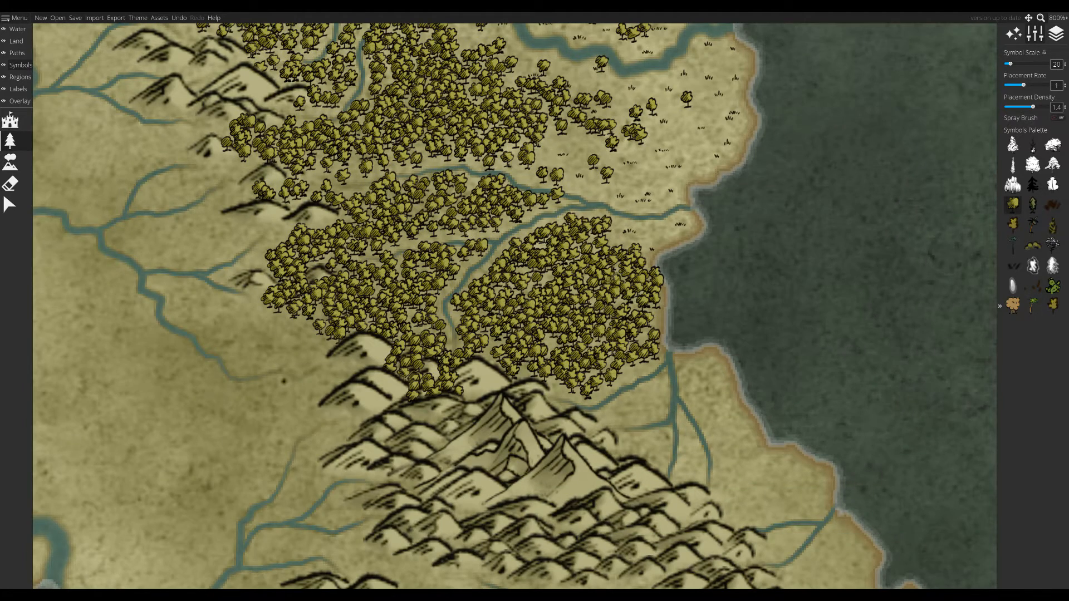
- Paint broadleaf trees between the short streams and along the coast east of the southern mountain range
left_click_drag(662, 391, 601, 335)
mouse_move(602, 335)
left_mouse_down()
mouse_move(557, 367)
mouse_move(604, 340)
mouse_move(748, 415)
left_mouse_up()
key("ctrl+z")
mouse_move(653, 329)
left_mouse_down()
mouse_move(686, 379)
mouse_move(761, 448)
mouse_move(676, 439)
left_mouse_up()
left_click_drag(702, 440, 520, 307)
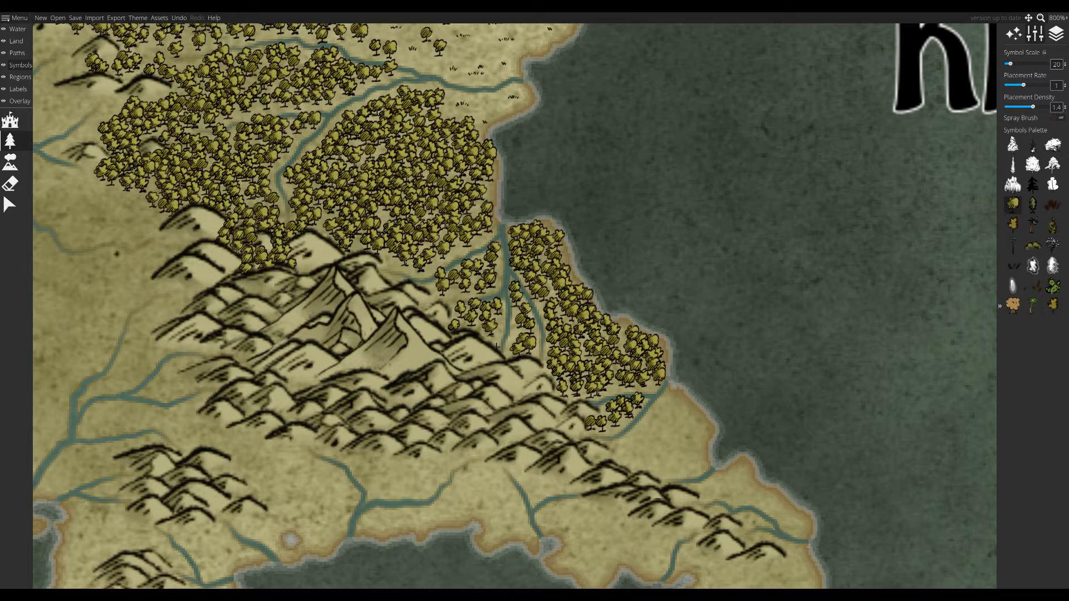
- Cover the southeastern peninsula with broadleaf trees around its hills and continue west along the southern shore, undoing the last stroke
left_click_drag(497, 347, 505, 334)
left_click_drag(560, 404, 418, 292)
mouse_move(532, 281)
left_mouse_down()
mouse_move(557, 315)
mouse_move(560, 348)
left_mouse_up()
mouse_move(486, 331)
left_mouse_down()
mouse_move(509, 334)
mouse_move(501, 351)
mouse_move(546, 367)
left_mouse_up()
mouse_move(549, 372)
left_mouse_down()
mouse_move(498, 348)
mouse_move(510, 379)
mouse_move(556, 343)
mouse_move(550, 371)
left_mouse_up()
mouse_move(546, 410)
left_mouse_down()
mouse_move(618, 370)
mouse_move(610, 434)
mouse_move(507, 367)
mouse_move(540, 442)
mouse_move(562, 395)
left_mouse_up()
mouse_move(503, 362)
left_mouse_down()
mouse_move(681, 388)
mouse_move(560, 356)
mouse_move(575, 386)
mouse_move(654, 406)
mouse_move(577, 393)
mouse_move(596, 421)
left_mouse_up()
mouse_move(525, 327)
left_mouse_down()
mouse_move(571, 344)
mouse_move(543, 362)
mouse_move(517, 345)
mouse_move(484, 351)
mouse_move(420, 384)
left_mouse_up()
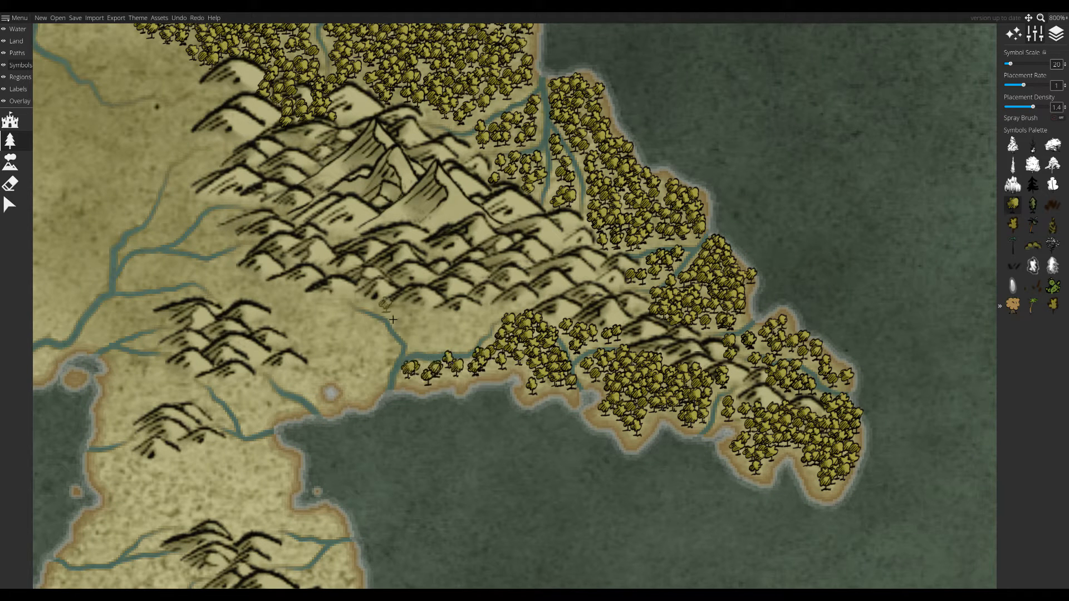
key("ctrl+z")
- Fill the land between the southern mountain range, the coastal river and the hills to its west with broadleaf trees
mouse_move(393, 320)
left_mouse_down()
mouse_move(487, 320)
mouse_move(412, 334)
mouse_move(446, 329)
left_mouse_up()
left_click_drag(357, 312, 503, 308)
mouse_move(465, 304)
left_mouse_down()
mouse_move(515, 334)
mouse_move(532, 362)
mouse_move(440, 303)
mouse_move(416, 329)
left_mouse_up()
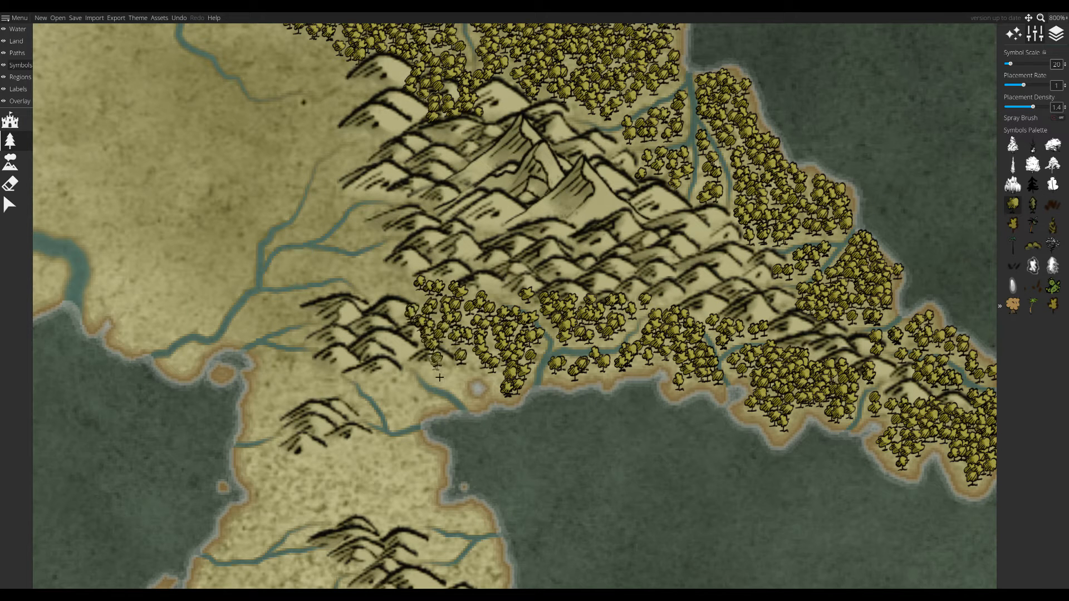
- Scatter grass tufts on the isthmus and paint broadleaf forest along its western shore, with small clusters near the northern and eastern streams
mouse_move(439, 377)
left_mouse_down()
mouse_move(454, 380)
mouse_move(474, 328)
left_mouse_up()
left_click_drag(469, 334, 445, 395)
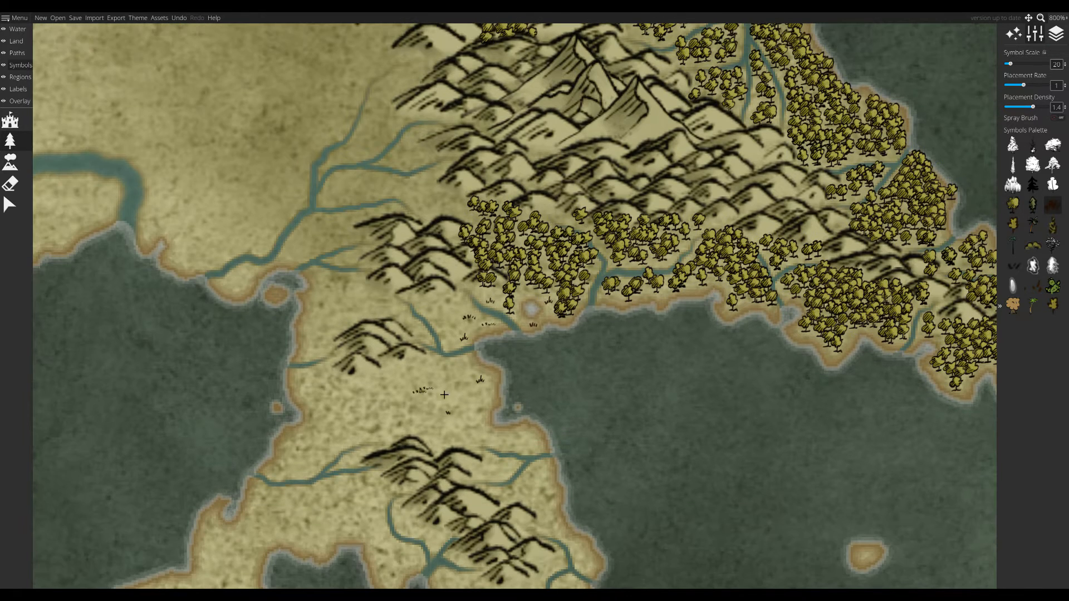
mouse_move(419, 310)
left_mouse_down()
mouse_move(448, 334)
mouse_move(412, 385)
mouse_move(339, 393)
mouse_move(286, 470)
mouse_move(334, 412)
mouse_move(358, 459)
mouse_move(316, 453)
mouse_move(352, 424)
left_mouse_up()
left_click_drag(450, 483, 493, 373)
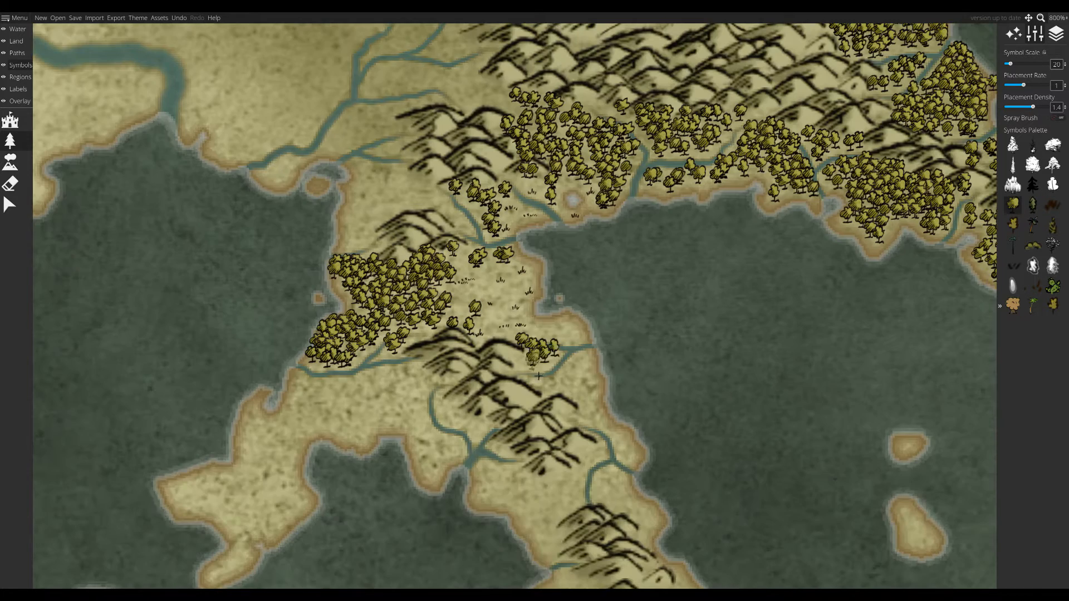
- Paint broadleaf trees down the east coast of the narrow southern peninsula and across its southern tip
mouse_move(563, 395)
left_mouse_down()
mouse_move(603, 434)
mouse_move(580, 464)
left_mouse_up()
mouse_move(587, 488)
left_mouse_down()
mouse_move(515, 374)
mouse_move(578, 426)
left_mouse_up()
mouse_move(499, 395)
left_mouse_down()
mouse_move(484, 374)
mouse_move(474, 403)
left_mouse_up()
mouse_move(577, 433)
left_mouse_down()
mouse_move(506, 323)
mouse_move(510, 366)
left_mouse_up()
mouse_move(465, 348)
left_mouse_down()
mouse_move(502, 354)
mouse_move(498, 379)
left_mouse_up()
left_click_drag(478, 395, 455, 342)
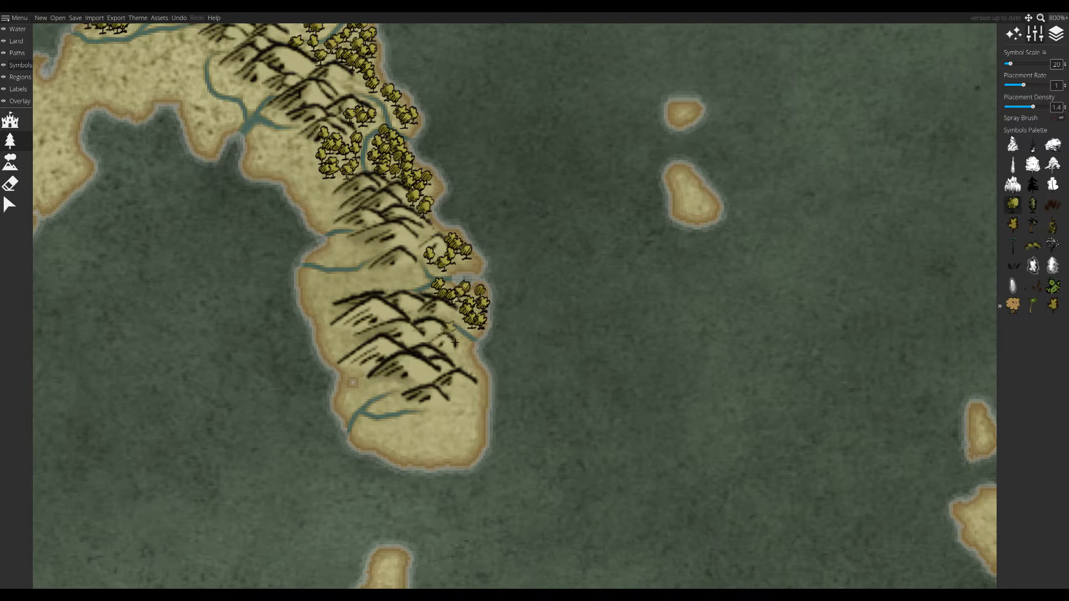
left_click_drag(480, 380, 386, 418)
left_click_drag(479, 443, 359, 444)
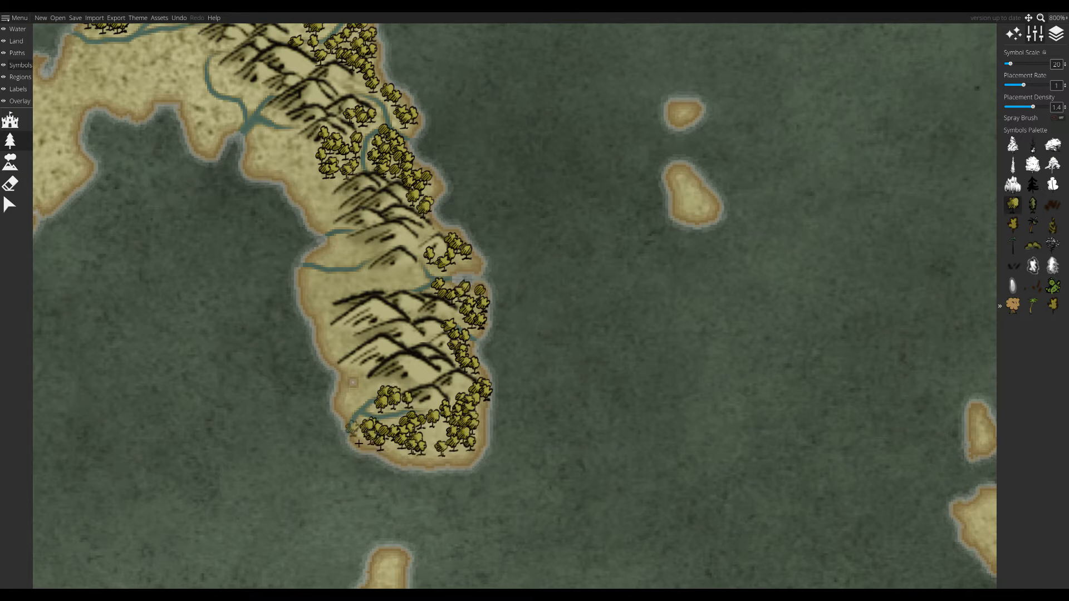
- Paint broadleaf trees up the west side of the narrow peninsula, around its hills and the branching river mouth
left_click_drag(434, 453, 537, 488)
mouse_move(460, 440)
left_mouse_down()
mouse_move(472, 418)
mouse_move(430, 351)
mouse_move(502, 333)
left_mouse_up()
left_click_drag(462, 292, 491, 350)
left_click_drag(495, 353, 461, 361)
left_click_drag(423, 270, 472, 324)
left_click(471, 323)
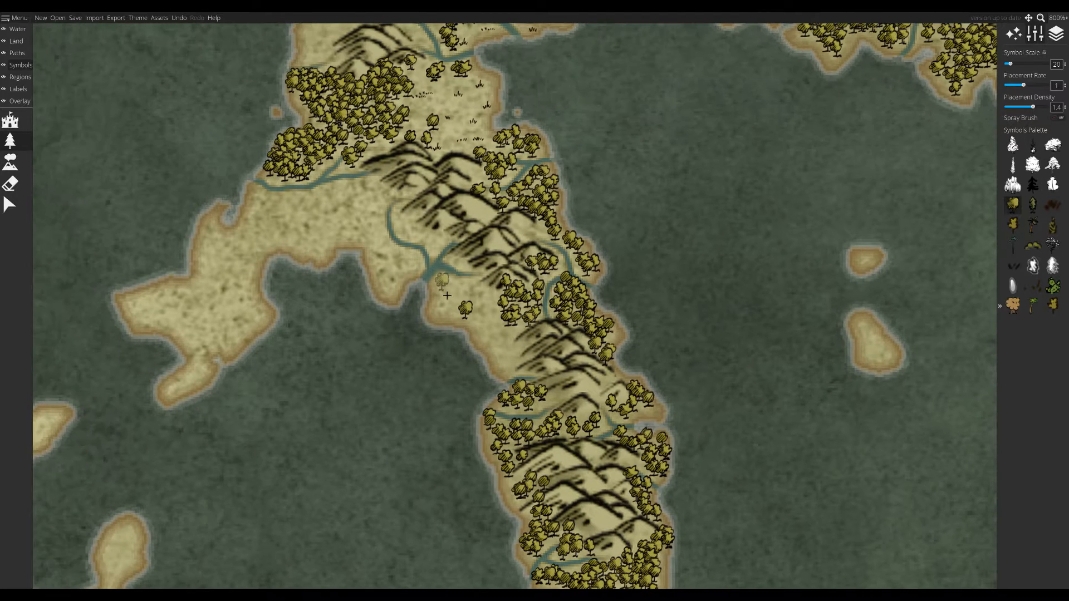
mouse_move(470, 272)
left_mouse_down()
mouse_move(506, 360)
mouse_move(442, 292)
left_mouse_up()
left_click_drag(400, 203, 482, 286)
mouse_move(483, 285)
left_mouse_down()
mouse_move(529, 330)
mouse_move(475, 334)
left_mouse_up()
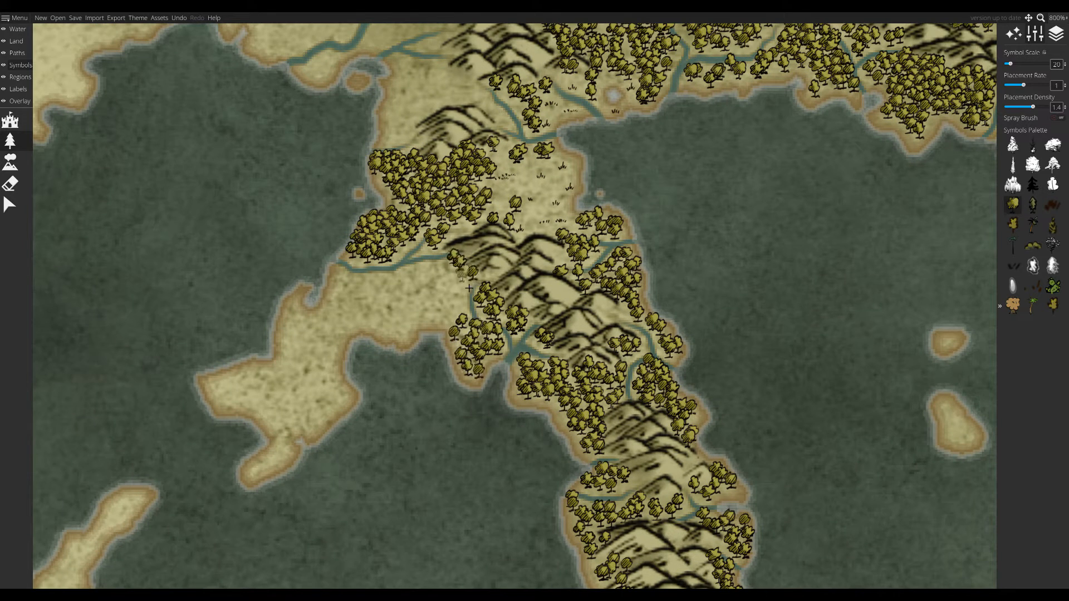
- Undo the stray tree stroke and cover the peninsula's southwestern arm with broadleaf forest
mouse_move(469, 288)
left_mouse_down()
mouse_move(368, 276)
mouse_move(356, 284)
mouse_move(390, 323)
mouse_move(295, 301)
mouse_move(349, 339)
mouse_move(463, 272)
left_mouse_up()
key("ctrl+z")
mouse_move(329, 318)
left_mouse_down()
mouse_move(409, 270)
mouse_move(372, 412)
left_mouse_up()
mouse_move(355, 349)
left_mouse_down()
mouse_move(443, 310)
mouse_move(458, 342)
mouse_move(395, 358)
left_mouse_up()
mouse_move(342, 334)
left_mouse_down()
mouse_move(442, 286)
mouse_move(420, 348)
mouse_move(465, 510)
left_mouse_up()
- Paint broadleaf trees around the hills on the isthmus's northwestern shore, undoing the stroke that crosses the stream
scroll(422, 347, "down", 1)
scroll(584, 239, "up", 1)
mouse_move(584, 240)
left_mouse_down()
mouse_move(596, 331)
mouse_move(562, 297)
left_mouse_up()
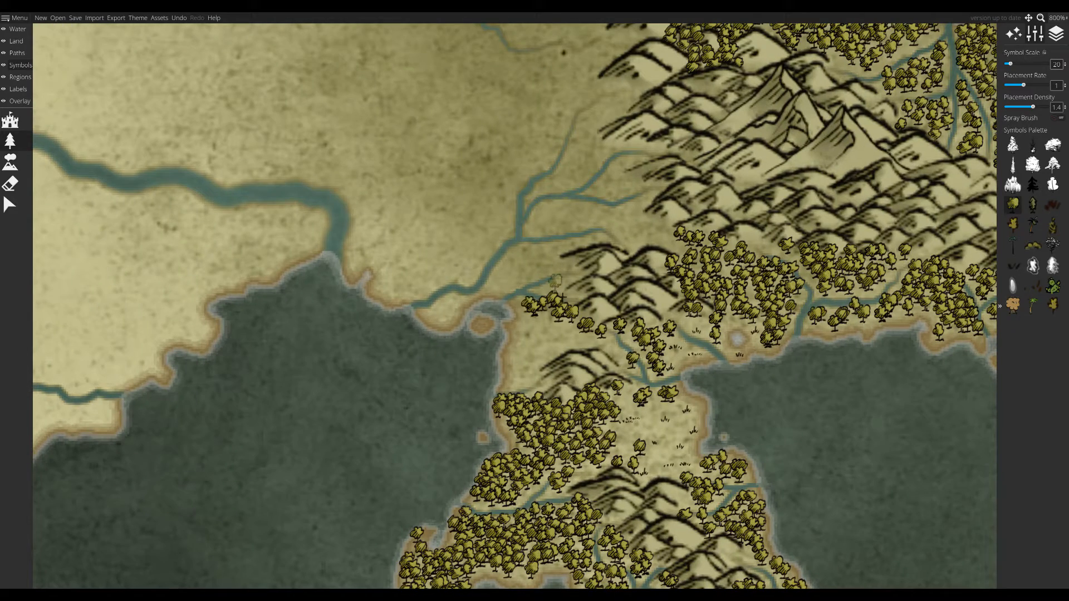
key("ctrl+z")
left_click_drag(538, 386, 557, 368)
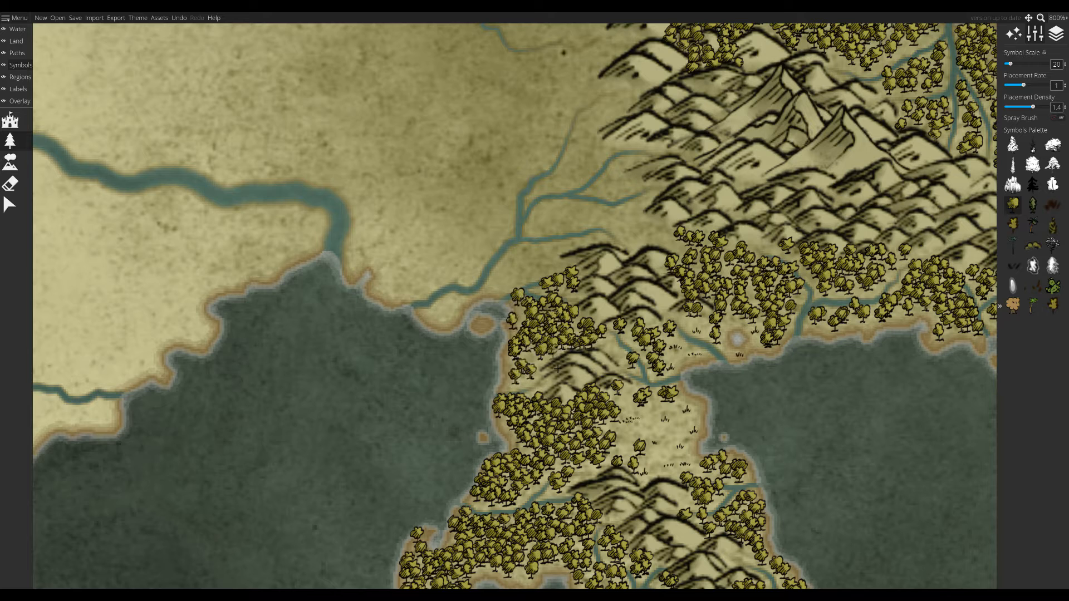
- Paint broadleaf trees around the hills and lower branches of the river northwest of the isthmus
left_click_drag(552, 266, 537, 366)
mouse_move(677, 351)
left_mouse_down()
mouse_move(545, 321)
mouse_move(602, 329)
mouse_move(423, 419)
left_mouse_up()
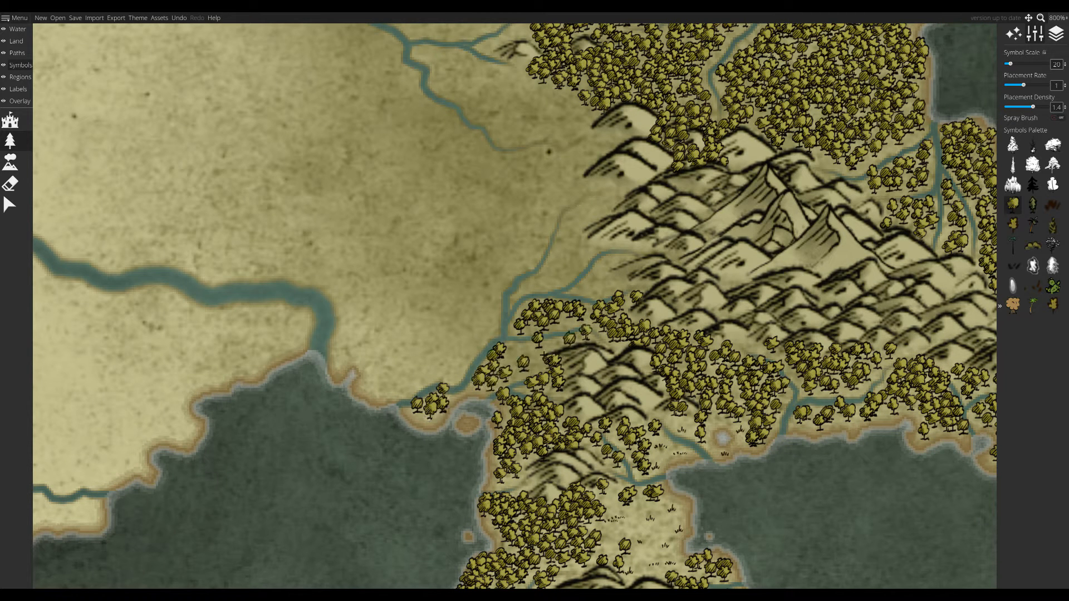
left_click_drag(570, 345, 557, 379)
left_click(625, 307)
- Paint clusters of broadleaf trees among the southwestern foothills of the mountain range above the isthmus
left_click_drag(700, 312, 713, 333)
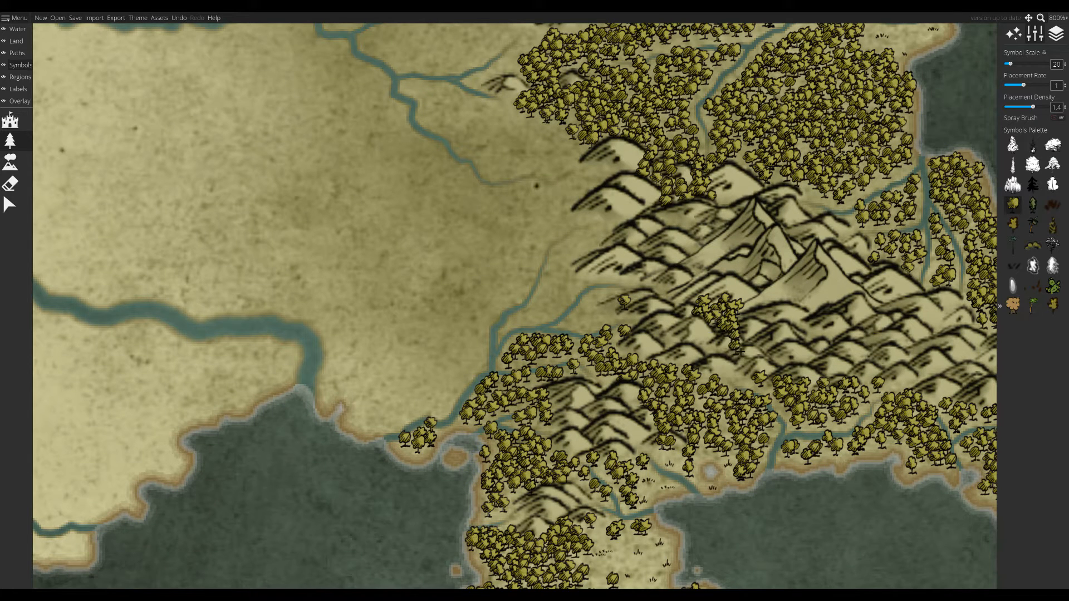
left_click(717, 362)
left_click_drag(675, 300, 694, 310)
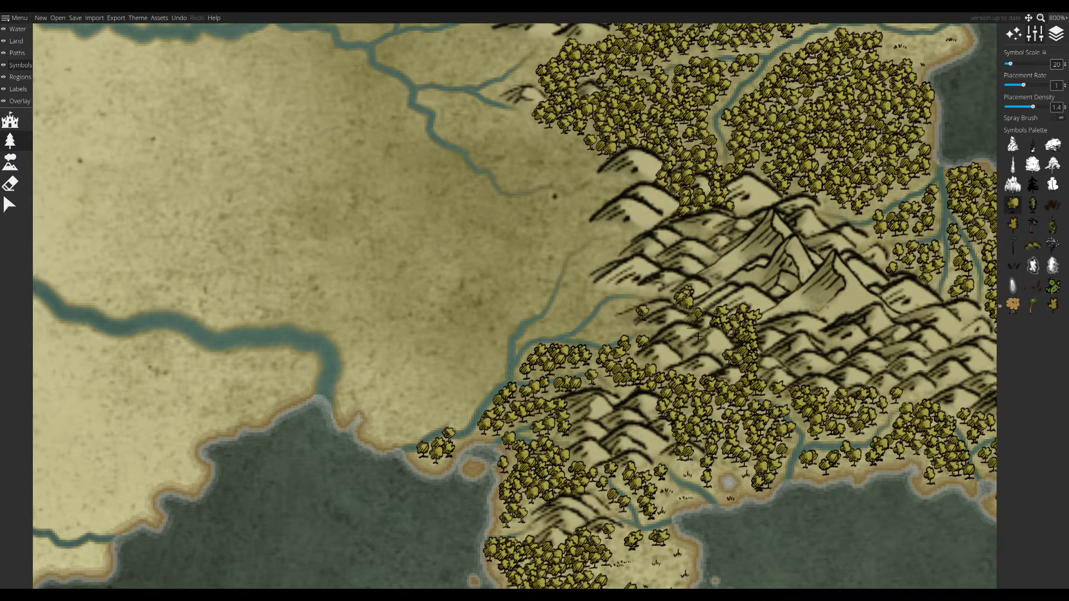
- Cover the land between the mountains' western edge and the neighbouring streams with broadleaf trees, reaching west to the wide river's mouth
left_click_drag(579, 334, 629, 296)
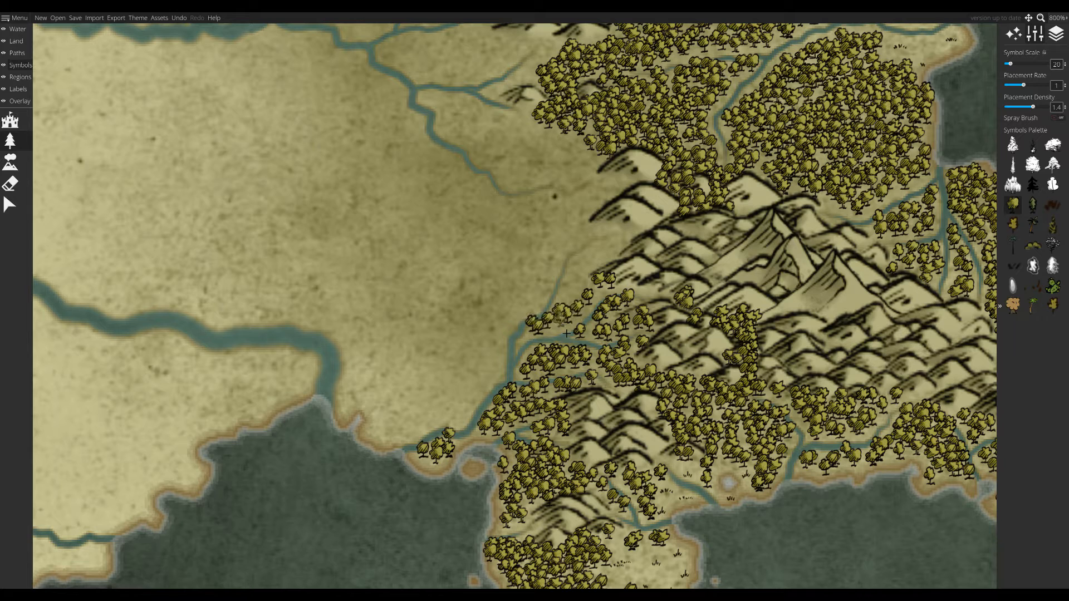
mouse_move(567, 333)
left_mouse_down()
mouse_move(570, 294)
mouse_move(613, 265)
left_mouse_up()
left_click_drag(515, 324, 608, 371)
mouse_move(714, 228)
left_mouse_down()
mouse_move(599, 292)
mouse_move(591, 338)
mouse_move(608, 359)
mouse_move(595, 417)
mouse_move(520, 469)
mouse_move(484, 473)
mouse_move(446, 443)
mouse_move(559, 438)
mouse_move(573, 237)
mouse_move(539, 327)
left_mouse_up()
mouse_move(480, 222)
left_mouse_down()
mouse_move(546, 251)
mouse_move(568, 288)
mouse_move(521, 270)
mouse_move(624, 303)
left_mouse_up()
left_click_drag(563, 204, 591, 312)
mouse_move(482, 294)
left_mouse_down()
mouse_move(582, 295)
mouse_move(484, 309)
mouse_move(579, 329)
mouse_move(587, 292)
left_mouse_up()
mouse_move(607, 553)
left_mouse_down()
mouse_move(632, 253)
mouse_move(485, 311)
left_mouse_up()
left_click_drag(484, 311, 575, 354)
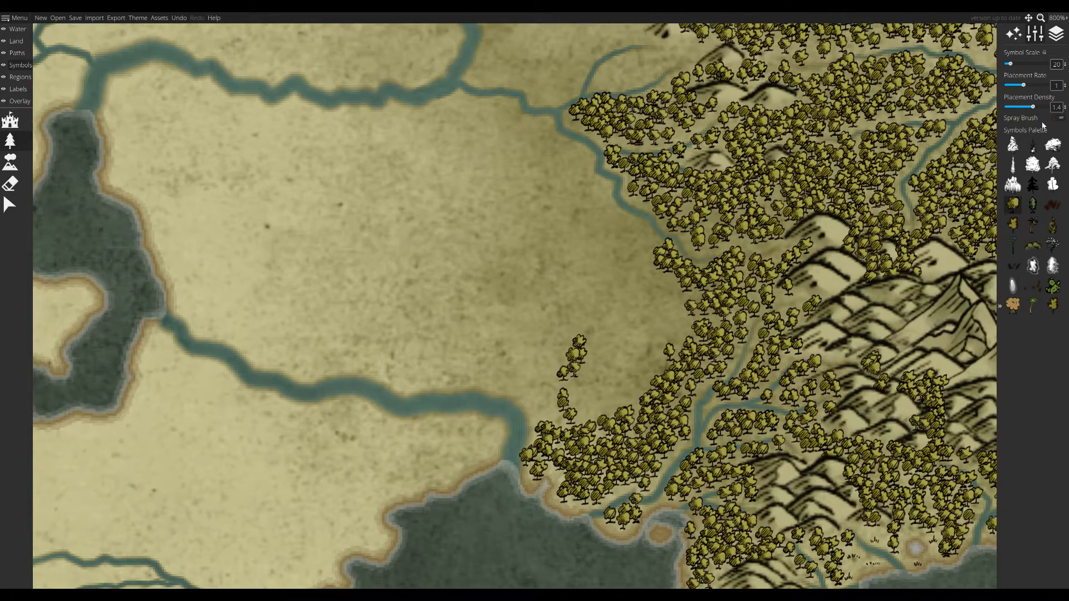
- Toggle the spray brush and fill the plain between the two wide rivers with dense broadleaf forest, undoing the stray stroke
left_click(1057, 118)
mouse_move(407, 220)
left_mouse_down()
mouse_move(510, 256)
mouse_move(609, 376)
mouse_move(579, 376)
left_mouse_up()
left_click_drag(517, 295, 566, 326)
mouse_move(552, 215)
left_mouse_down()
mouse_move(598, 279)
mouse_move(546, 362)
mouse_move(316, 298)
mouse_move(275, 241)
mouse_move(262, 186)
left_mouse_up()
mouse_move(262, 186)
left_mouse_down()
mouse_move(361, 284)
mouse_move(327, 293)
mouse_move(426, 287)
mouse_move(648, 303)
mouse_move(673, 334)
mouse_move(636, 390)
left_mouse_up()
key("ctrl+z")
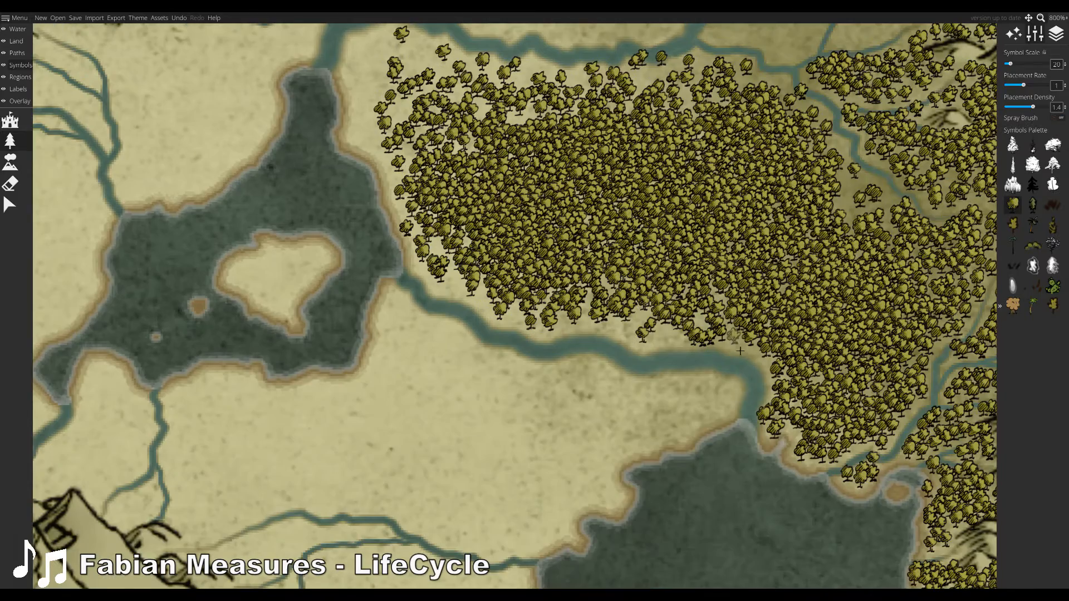
- Extend the plain's broadleaf forest to the southern riverbank, the lake shore and the northern riverbank, filling the thin spots
left_click_drag(645, 330, 543, 334)
mouse_move(444, 288)
left_mouse_down()
mouse_move(428, 256)
mouse_move(451, 234)
left_mouse_up()
left_click_drag(451, 234, 424, 239)
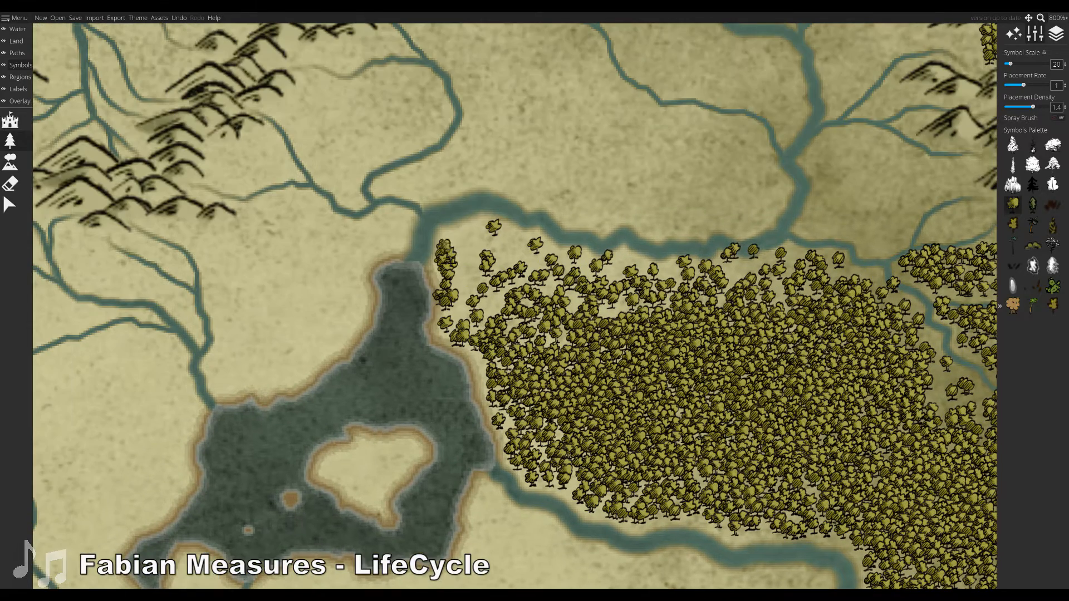
mouse_move(490, 229)
left_mouse_down()
mouse_move(455, 284)
mouse_move(532, 234)
mouse_move(501, 262)
mouse_move(619, 307)
mouse_move(777, 286)
left_mouse_up()
mouse_move(534, 273)
left_mouse_down()
mouse_move(590, 259)
mouse_move(641, 267)
left_mouse_up()
left_click_drag(526, 251, 573, 301)
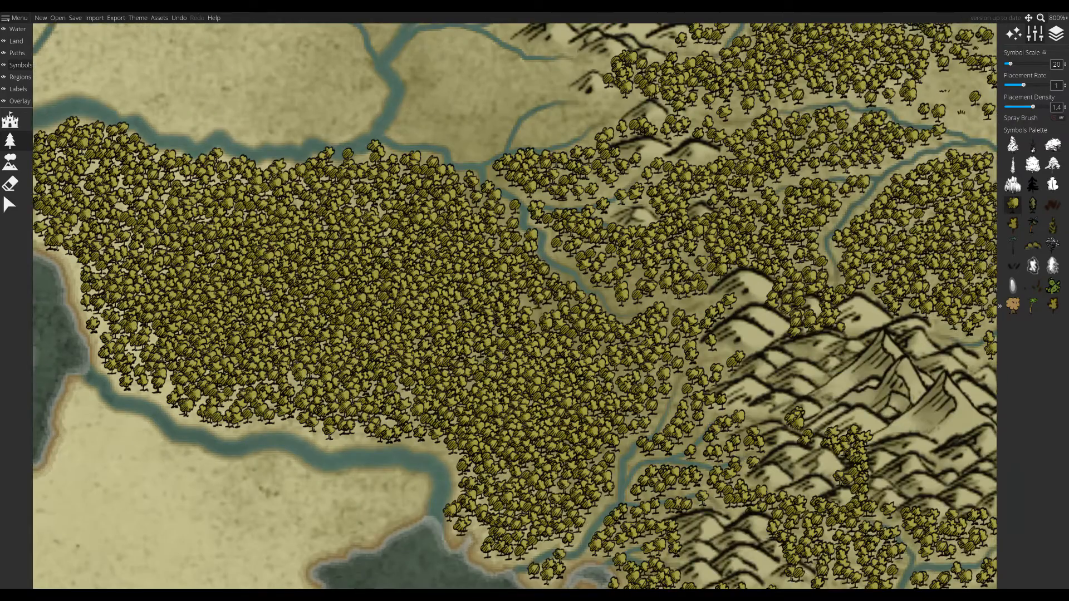
- Line the wide river's south bank and the lake's southeastern shore with broadleaf trees
mouse_move(635, 312)
left_mouse_down()
mouse_move(572, 332)
mouse_move(402, 308)
mouse_move(327, 275)
mouse_move(287, 228)
left_mouse_up()
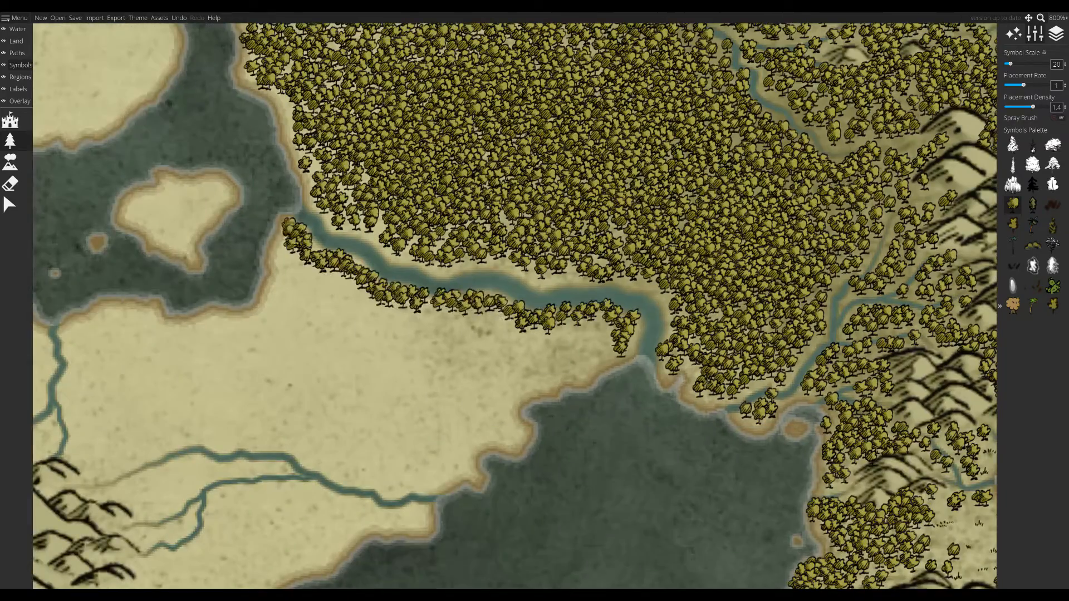
left_click_drag(287, 228, 278, 312)
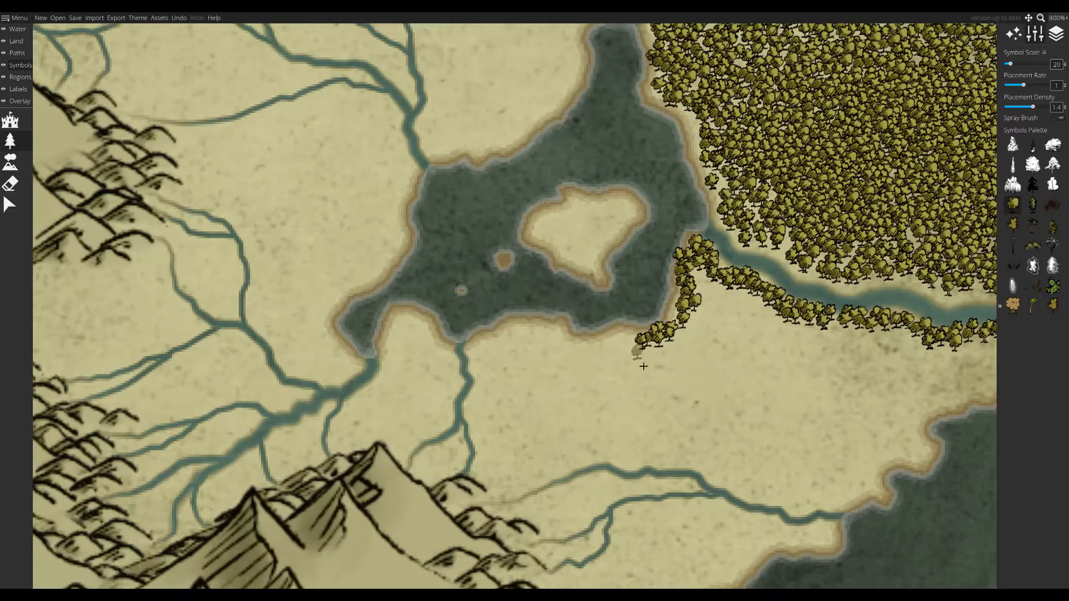
left_click_drag(644, 367, 493, 359)
scroll(488, 387, "down", 10)
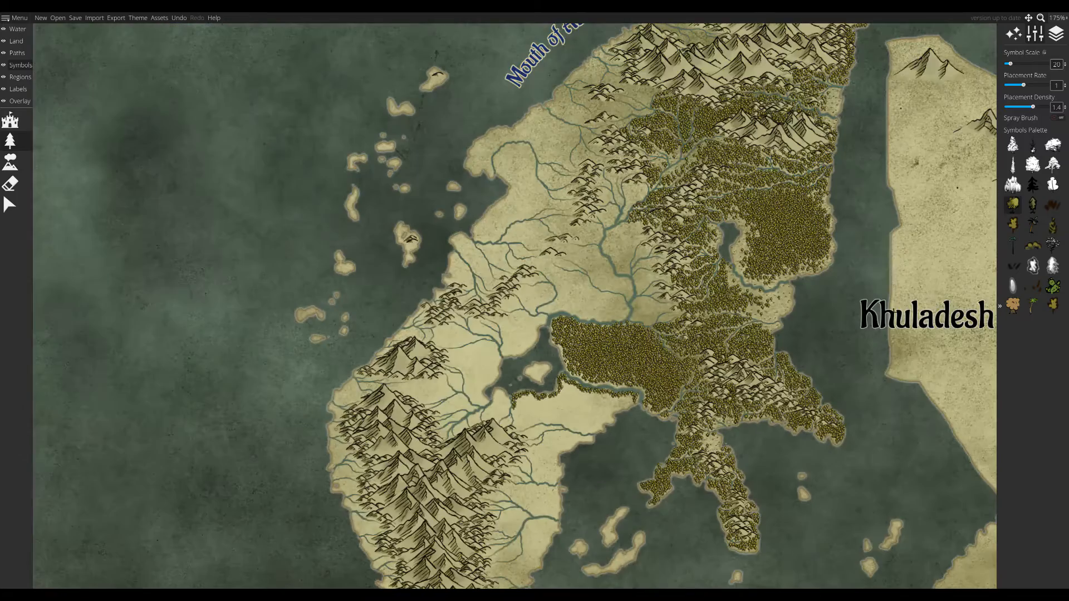
scroll(563, 446, "up", 10)
- Fill the land south of the wide river and lake with broadleaf forest, from the western stream to the east coast
mouse_move(640, 250)
left_mouse_down()
mouse_move(612, 278)
mouse_move(490, 323)
mouse_move(763, 312)
mouse_move(413, 304)
mouse_move(412, 313)
mouse_move(496, 306)
left_mouse_up()
key("s")
left_click(492, 234)
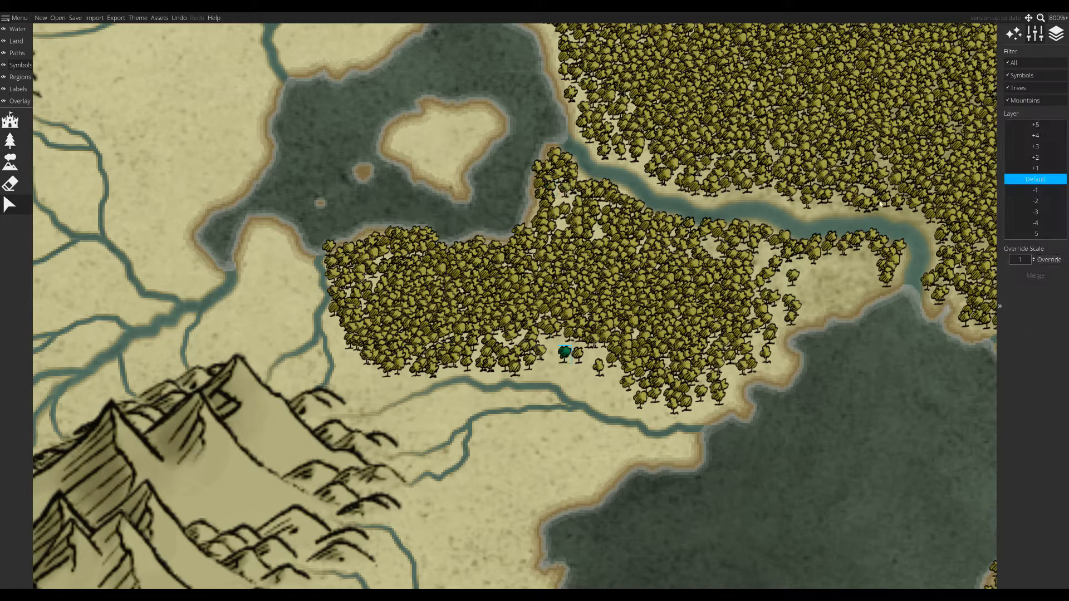
key("t")
left_click_drag(880, 203, 679, 211)
mouse_move(668, 256)
left_mouse_down()
mouse_move(641, 290)
mouse_move(624, 267)
mouse_move(593, 390)
mouse_move(551, 370)
mouse_move(506, 428)
left_mouse_up()
mouse_move(504, 426)
left_mouse_down()
mouse_move(665, 387)
mouse_move(554, 345)
mouse_move(560, 379)
mouse_move(524, 350)
left_mouse_up()
- Paint broadleaf trees between and south of the two joining streams, from the mountain foothills to the coast
left_click_drag(302, 306, 384, 273)
mouse_move(414, 318)
left_mouse_down()
mouse_move(412, 344)
mouse_move(448, 374)
mouse_move(459, 331)
mouse_move(595, 347)
mouse_move(527, 342)
mouse_move(464, 386)
mouse_move(584, 345)
left_mouse_up()
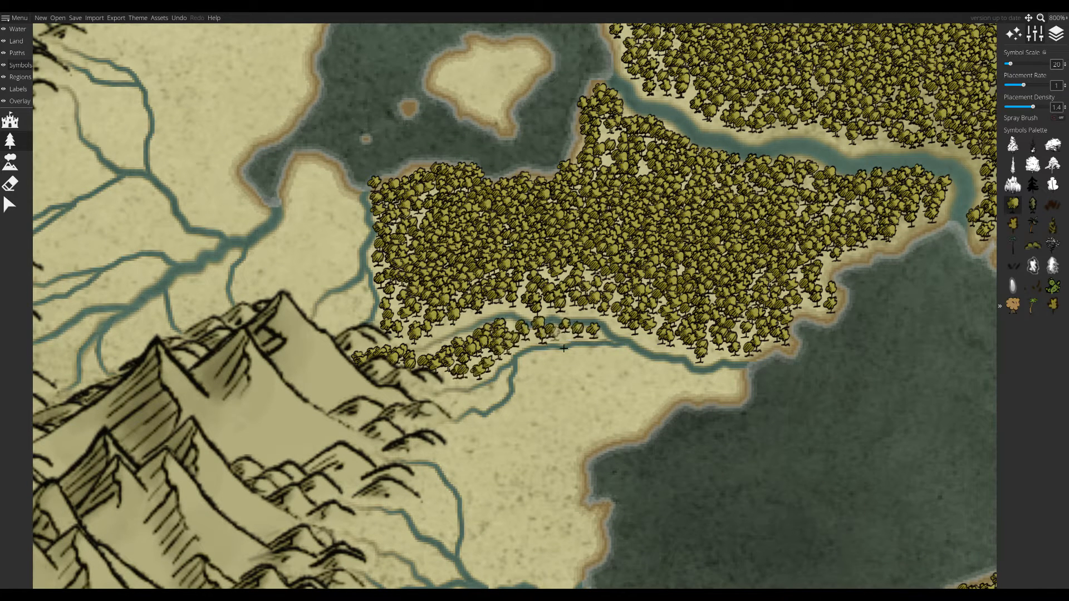
mouse_move(738, 400)
left_mouse_down()
mouse_move(570, 371)
mouse_move(576, 383)
mouse_move(666, 402)
left_mouse_up()
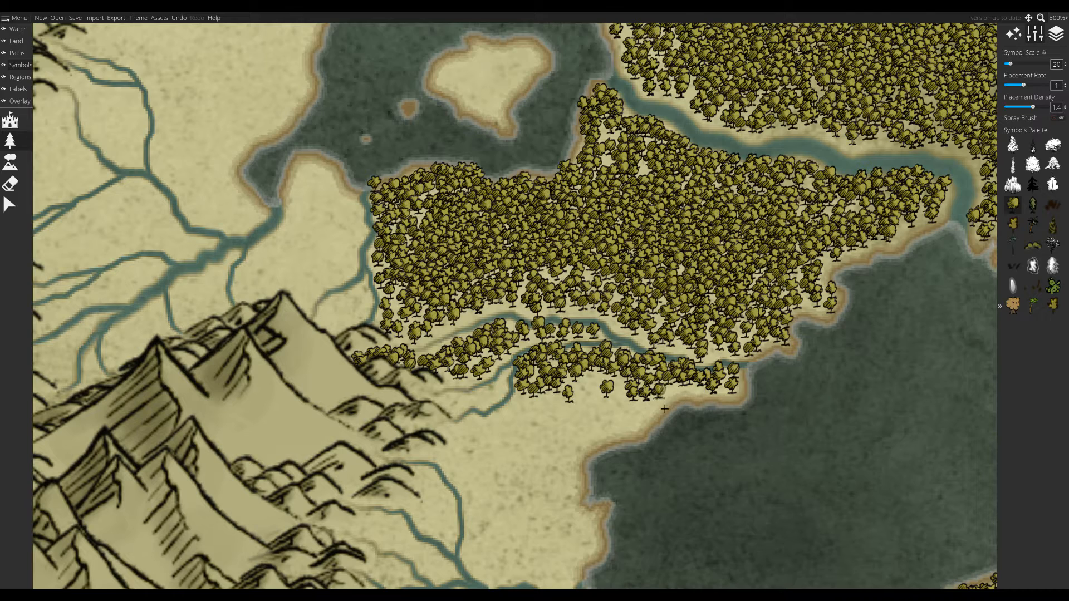
left_click_drag(443, 372, 505, 334)
mouse_move(486, 365)
left_mouse_down()
mouse_move(519, 377)
mouse_move(518, 392)
mouse_move(610, 365)
mouse_move(476, 393)
mouse_move(619, 400)
mouse_move(615, 429)
mouse_move(585, 342)
left_mouse_up()
left_click_drag(729, 274, 595, 334)
- Scatter grass tufts along the east coast below the forest, around the mouth of the next river
left_click_drag(653, 485, 659, 374)
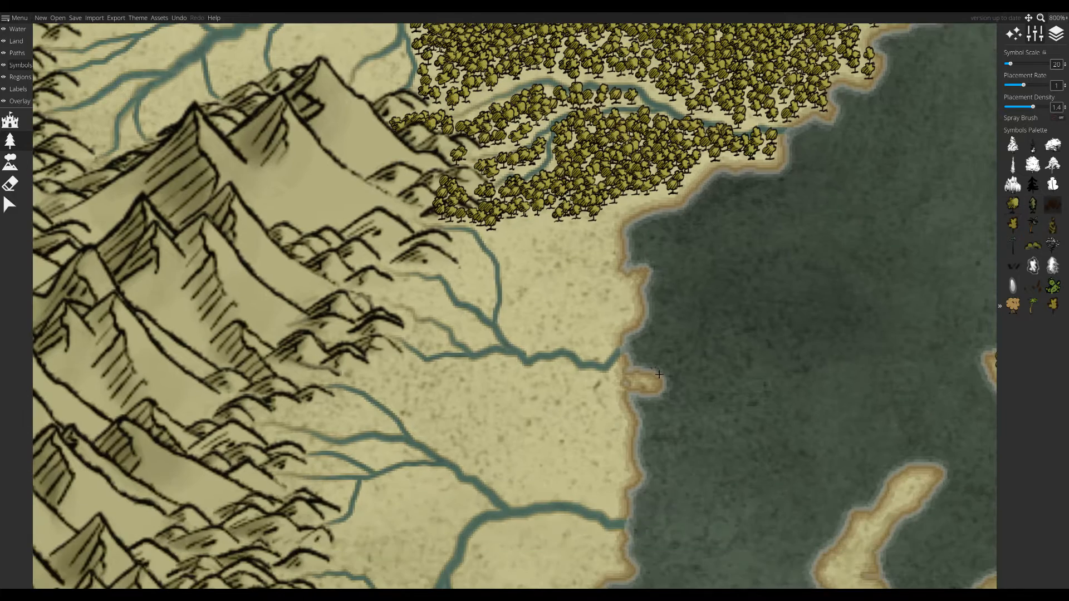
left_click(612, 229)
left_click(612, 248)
left_click(611, 386)
left_click_drag(624, 411, 620, 253)
left_click(607, 262)
left_click(618, 274)
left_click(586, 309)
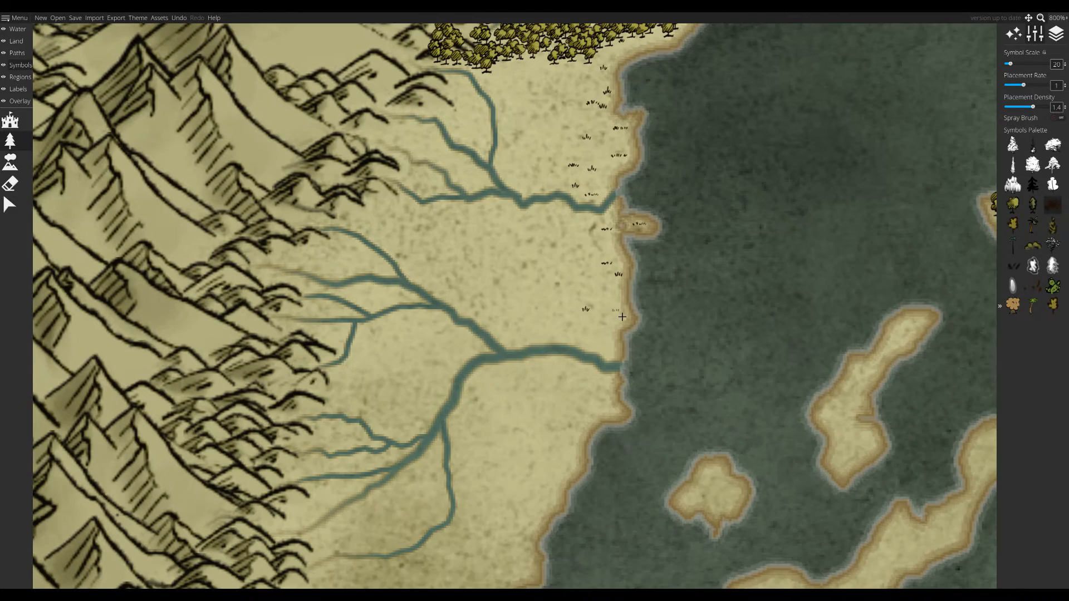
- Scatter grass tufts on both sides of the larger river to the south, inland across the plain and farther down the coast
left_click(545, 446)
left_click(569, 397)
left_click(538, 417)
left_click(481, 388)
left_click(508, 305)
left_click_drag(520, 272, 596, 417)
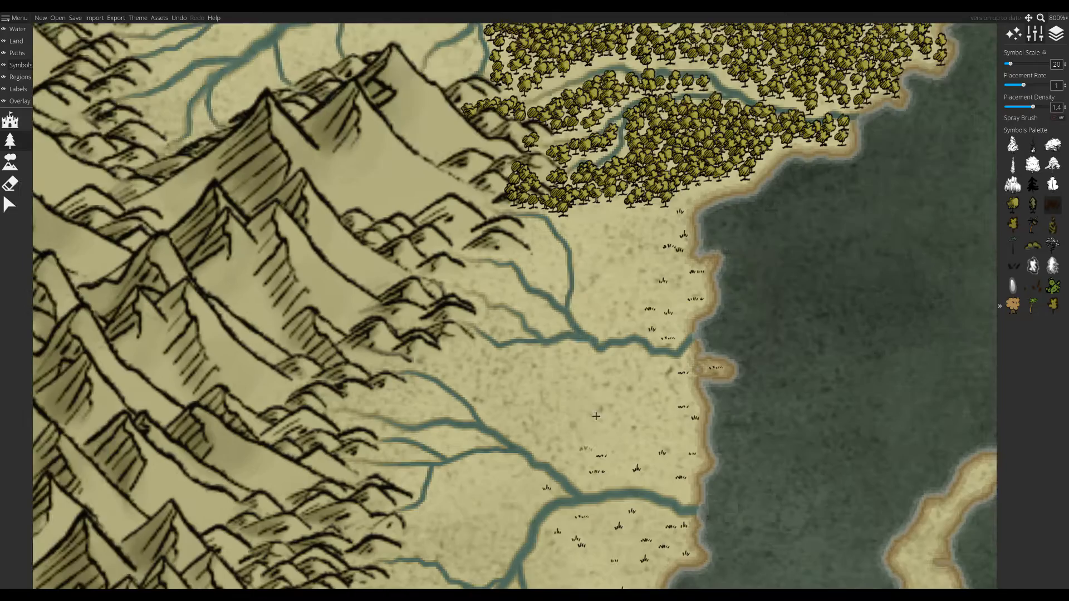
left_click_drag(495, 446, 493, 402)
left_click_drag(573, 427, 591, 205)
mouse_move(584, 557)
left_mouse_down()
mouse_move(587, 359)
mouse_move(527, 573)
left_mouse_up()
left_click(570, 417)
- Switch back to broadleaf trees and paint them around the northern river's tributaries and across the plain between both rivers
left_click(1013, 205)
left_click_drag(528, 134, 501, 336)
mouse_move(475, 178)
left_mouse_down()
mouse_move(511, 218)
mouse_move(476, 196)
mouse_move(437, 226)
mouse_move(456, 250)
mouse_move(450, 300)
mouse_move(477, 301)
left_mouse_up()
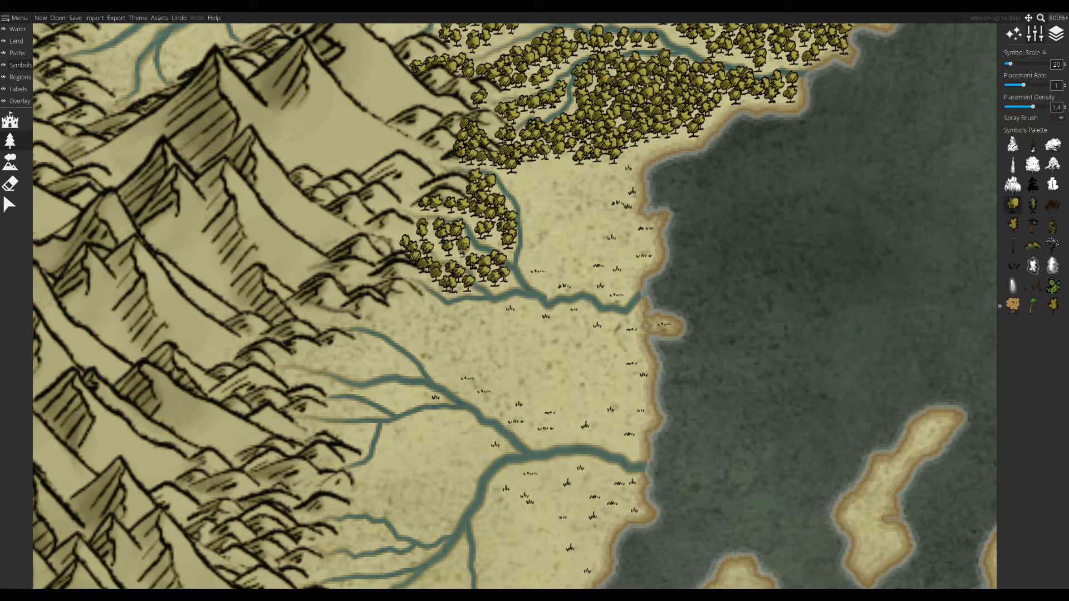
mouse_move(415, 286)
left_mouse_down()
mouse_move(484, 312)
mouse_move(601, 384)
mouse_move(490, 345)
mouse_move(596, 341)
mouse_move(563, 190)
mouse_move(579, 251)
mouse_move(534, 178)
mouse_move(558, 183)
mouse_move(580, 242)
left_mouse_up()
key("Left")
mouse_move(563, 348)
left_mouse_down()
mouse_move(551, 334)
mouse_move(537, 369)
mouse_move(439, 382)
mouse_move(501, 407)
left_mouse_up()
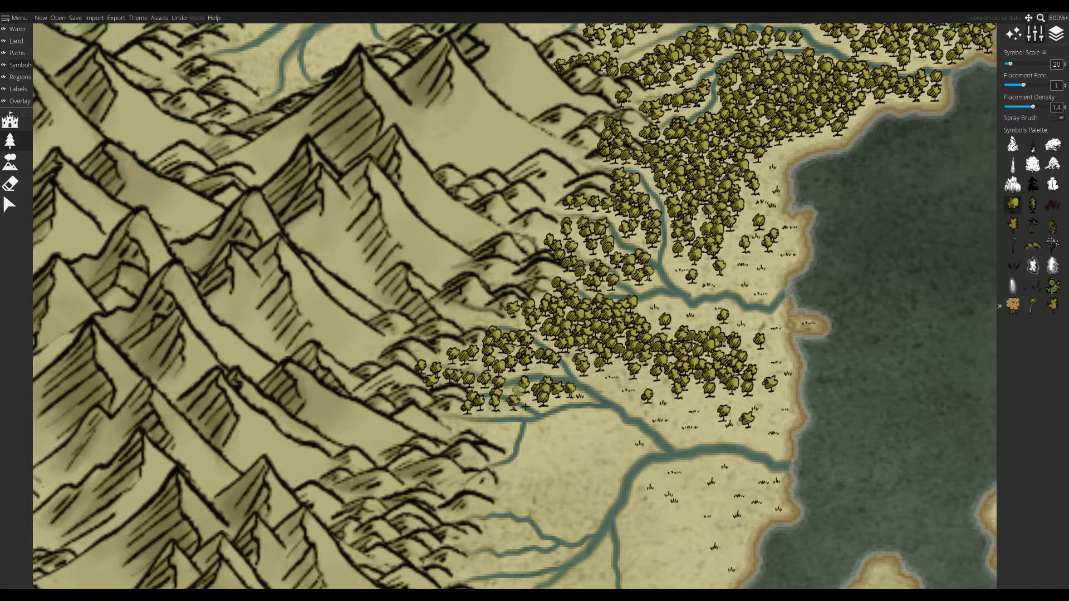
- Paint broadleaf trees among the larger river's western tributaries, along the mountain foothills
left_click(515, 419)
mouse_move(516, 451)
left_mouse_down()
mouse_move(462, 399)
mouse_move(526, 373)
mouse_move(479, 398)
mouse_move(479, 440)
mouse_move(828, 327)
left_mouse_up()
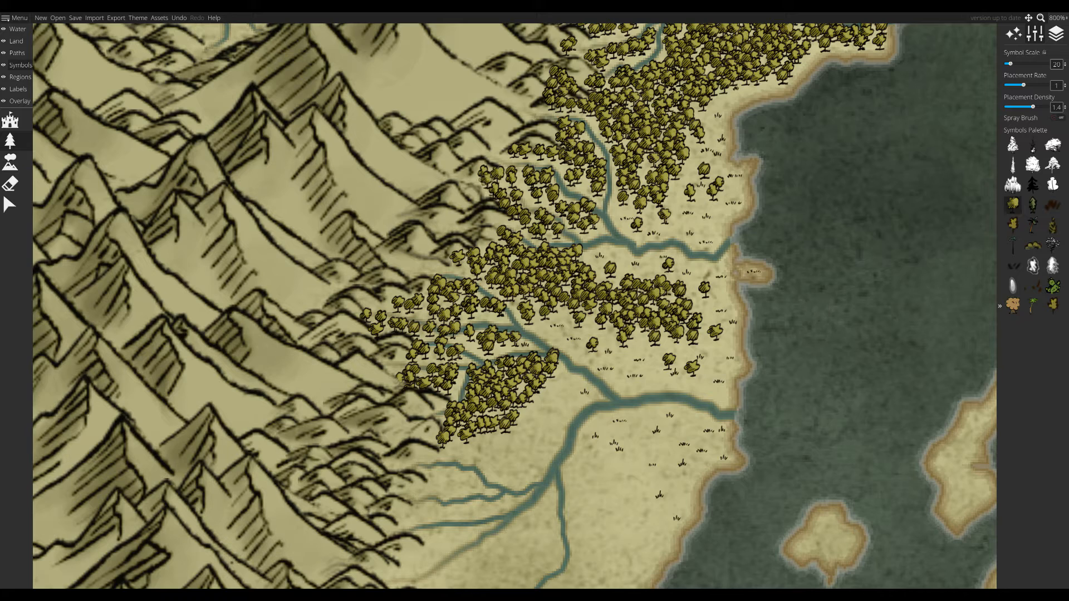
left_click_drag(525, 188, 506, 184)
mouse_move(524, 423)
left_mouse_down()
mouse_move(513, 257)
mouse_move(445, 281)
mouse_move(555, 234)
mouse_move(507, 307)
mouse_move(421, 335)
mouse_move(508, 321)
left_mouse_up()
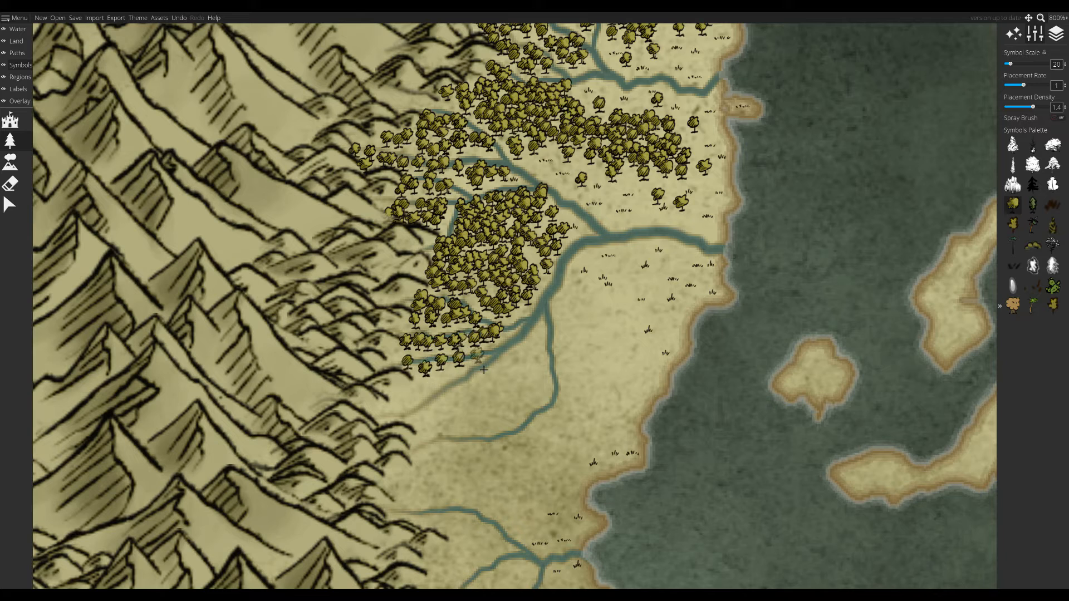
- Paint broadleaf trees around the larger river's southern tributaries and down to the next small coastal stream
mouse_move(484, 370)
left_mouse_down()
mouse_move(405, 412)
mouse_move(382, 372)
left_mouse_up()
mouse_move(369, 395)
left_mouse_down()
mouse_move(399, 396)
mouse_move(518, 301)
mouse_move(439, 390)
mouse_move(526, 357)
mouse_move(428, 376)
mouse_move(496, 345)
mouse_move(384, 423)
mouse_move(506, 416)
mouse_move(612, 312)
mouse_move(552, 367)
mouse_move(533, 430)
left_mouse_up()
mouse_move(533, 430)
left_mouse_down()
mouse_move(622, 300)
mouse_move(523, 315)
mouse_move(561, 343)
mouse_move(499, 299)
left_mouse_up()
left_click_drag(412, 303, 499, 338)
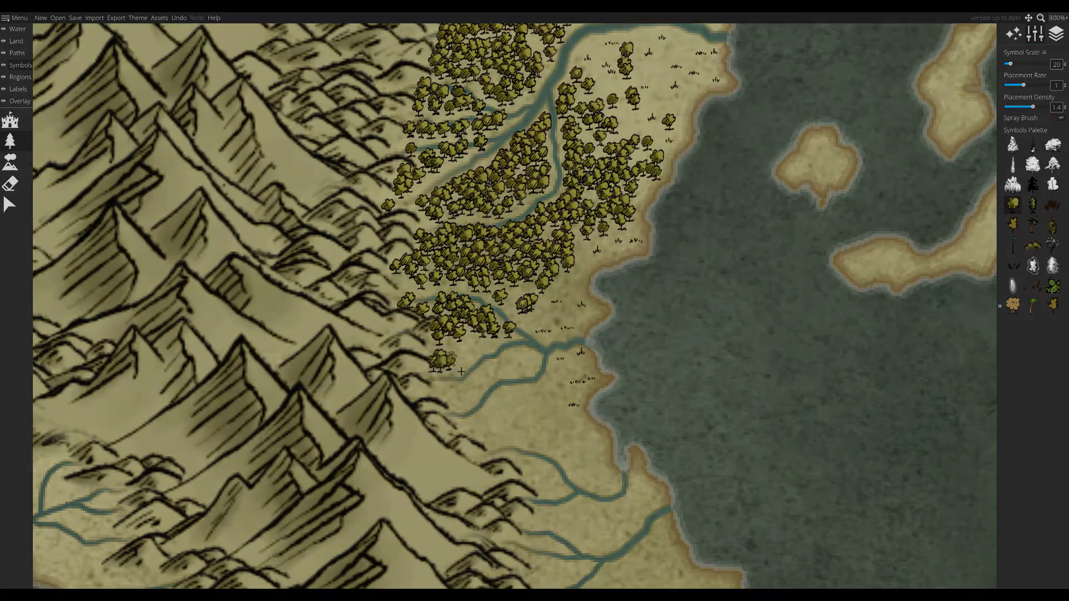
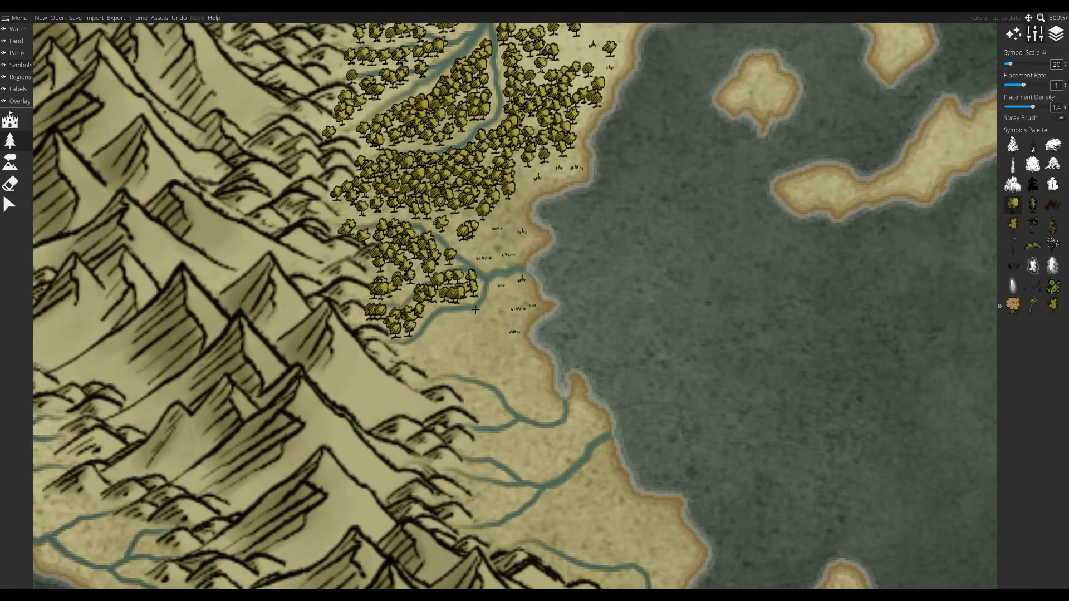
- Continue the broadleaf forest south between the mountains and east coast, around the small streams and the little cape
mouse_move(475, 309)
left_mouse_down()
mouse_move(445, 329)
mouse_move(432, 356)
mouse_move(501, 342)
mouse_move(495, 382)
mouse_move(543, 384)
left_mouse_up()
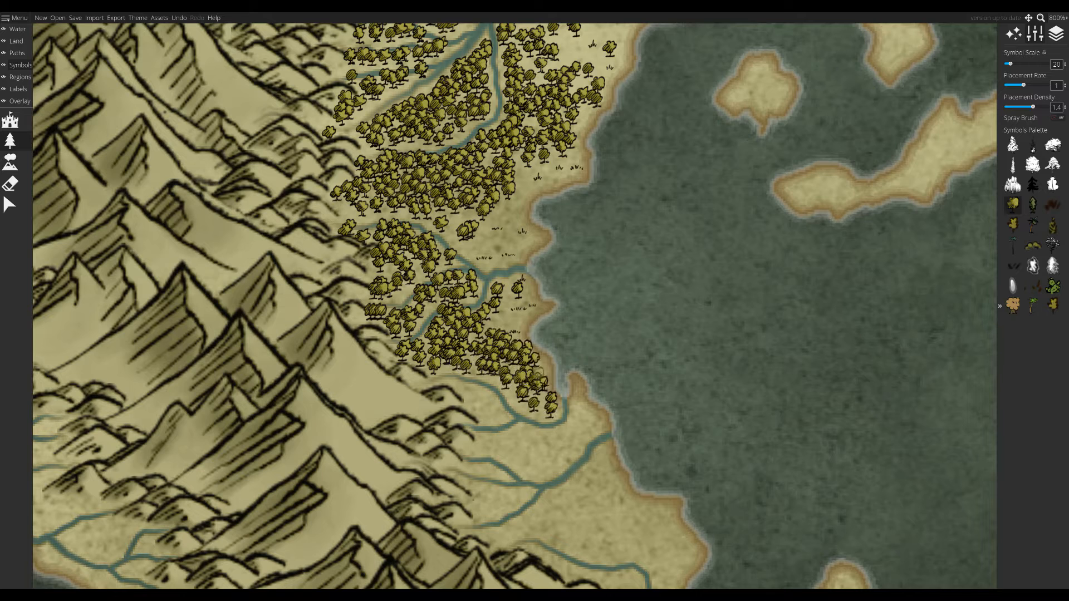
left_click_drag(500, 415, 480, 410)
left_click_drag(528, 438, 469, 374)
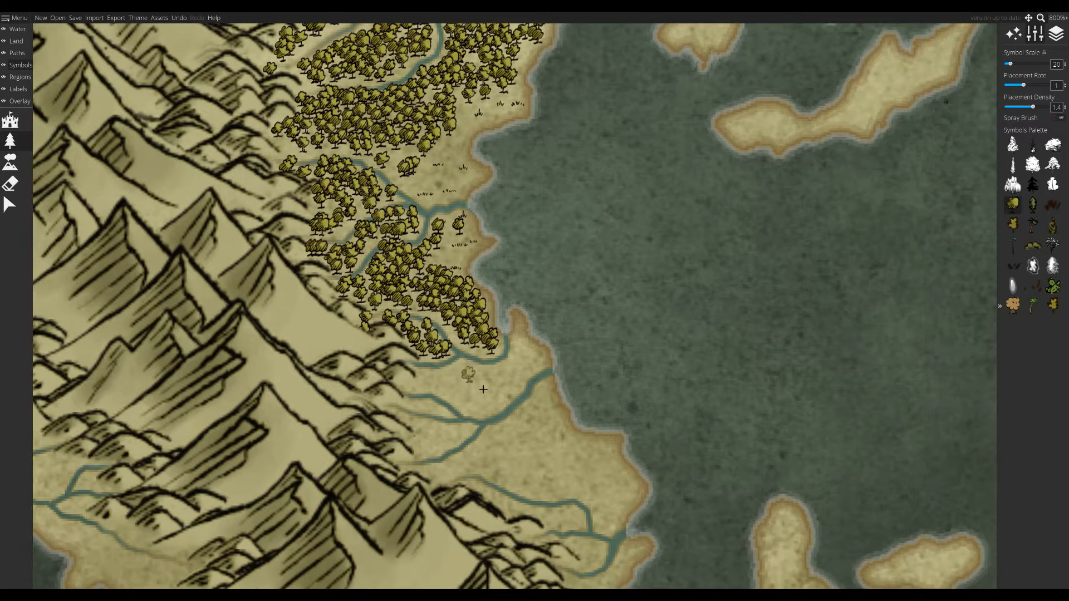
mouse_move(550, 369)
left_mouse_down()
mouse_move(423, 376)
mouse_move(529, 378)
mouse_move(485, 417)
mouse_move(468, 413)
left_mouse_up()
left_click_drag(445, 420, 445, 373)
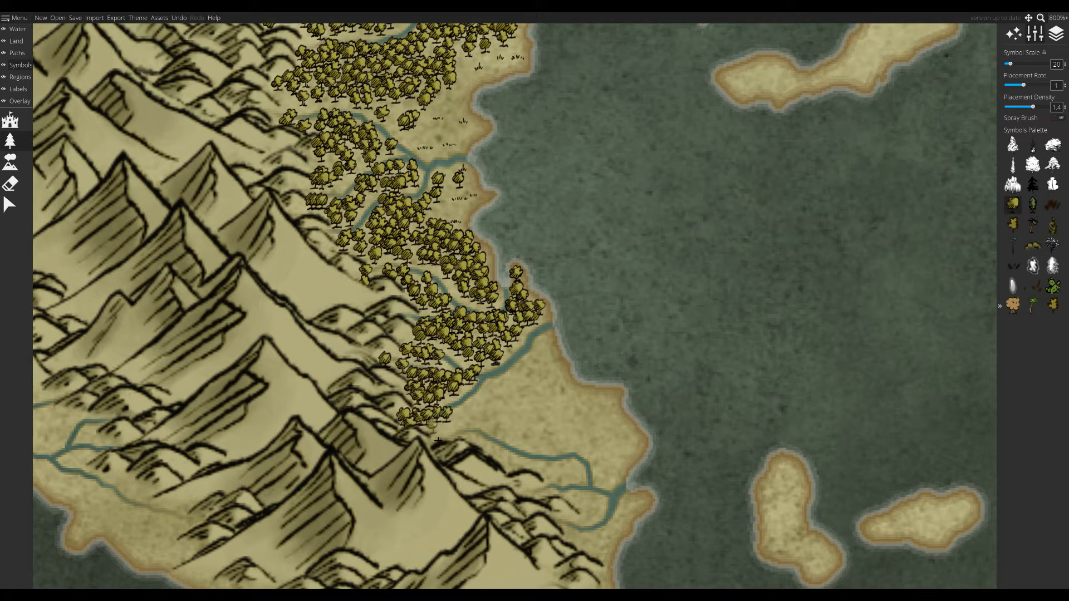
- Cover the east coast's southern bulge and the hills around its stream with broadleaf trees
mouse_move(438, 440)
left_mouse_down()
mouse_move(549, 355)
mouse_move(612, 398)
mouse_move(640, 443)
mouse_move(421, 389)
left_mouse_up()
mouse_move(421, 389)
left_mouse_down()
mouse_move(410, 395)
mouse_move(515, 428)
mouse_move(453, 359)
mouse_move(490, 378)
mouse_move(496, 334)
mouse_move(588, 412)
mouse_move(565, 431)
mouse_move(473, 373)
left_mouse_up()
left_click_drag(463, 376, 482, 378)
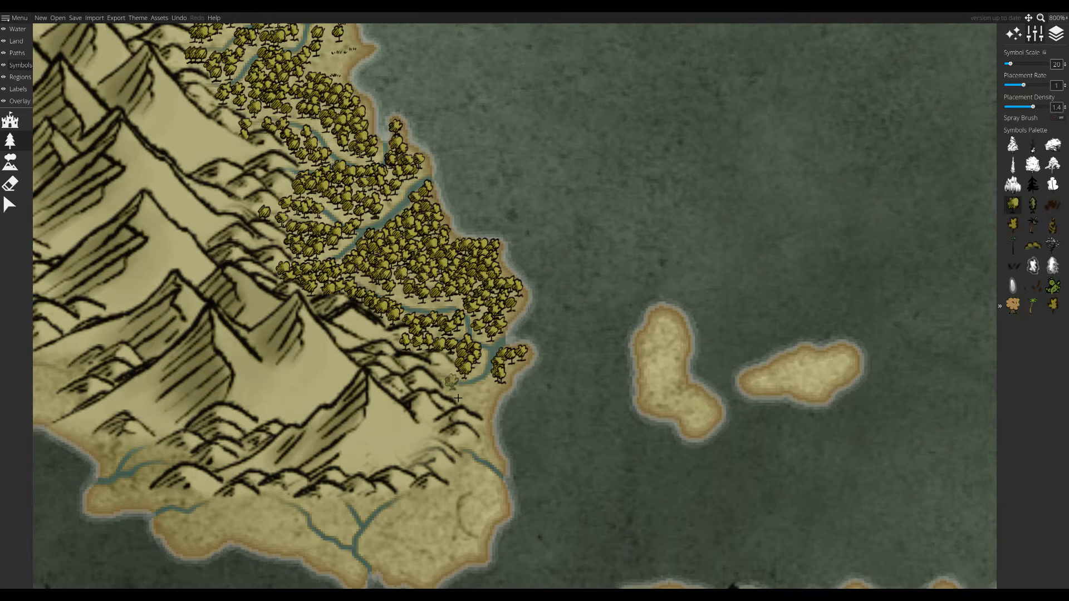
- Paint broadleaf trees down the narrow coastal strip and across the landmass's southeastern tip to the forked river
left_click_drag(487, 418, 497, 453)
mouse_move(490, 460)
left_mouse_down()
mouse_move(452, 408)
mouse_move(428, 442)
mouse_move(440, 423)
mouse_move(404, 440)
mouse_move(385, 471)
mouse_move(466, 469)
mouse_move(492, 424)
left_mouse_up()
left_click_drag(394, 470, 561, 445)
left_click_drag(537, 378, 551, 396)
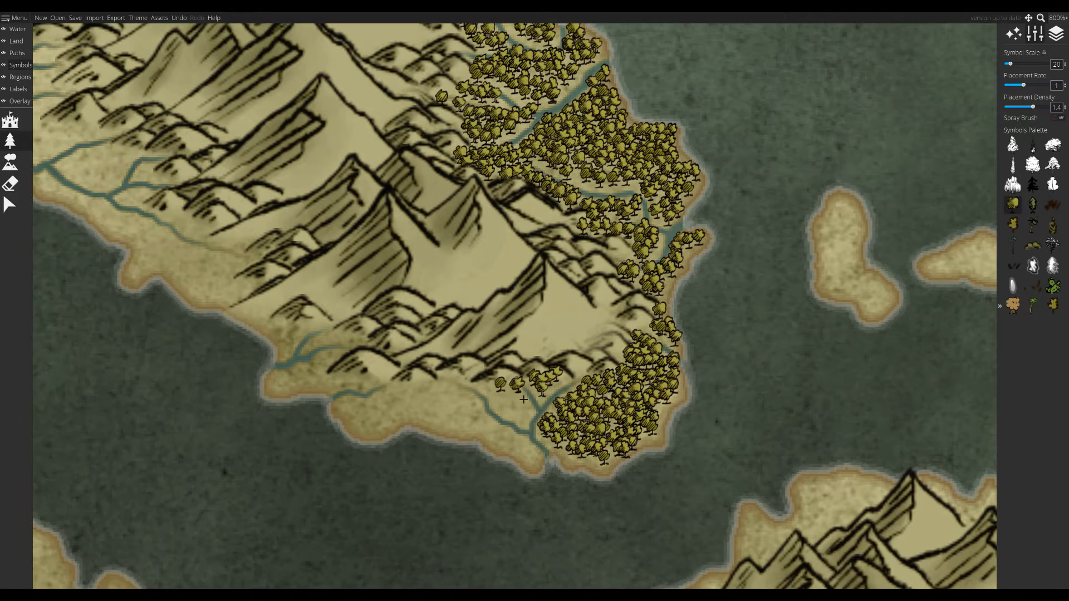
- Paint broadleaf trees along the southern coast west of the forked river, below the mountain foothills
mouse_move(424, 401)
left_mouse_down()
mouse_move(543, 470)
mouse_move(426, 398)
mouse_move(467, 432)
mouse_move(348, 421)
mouse_move(387, 422)
mouse_move(358, 430)
left_mouse_up()
key("Escape")
left_click(10, 141)
left_click_drag(355, 378, 446, 389)
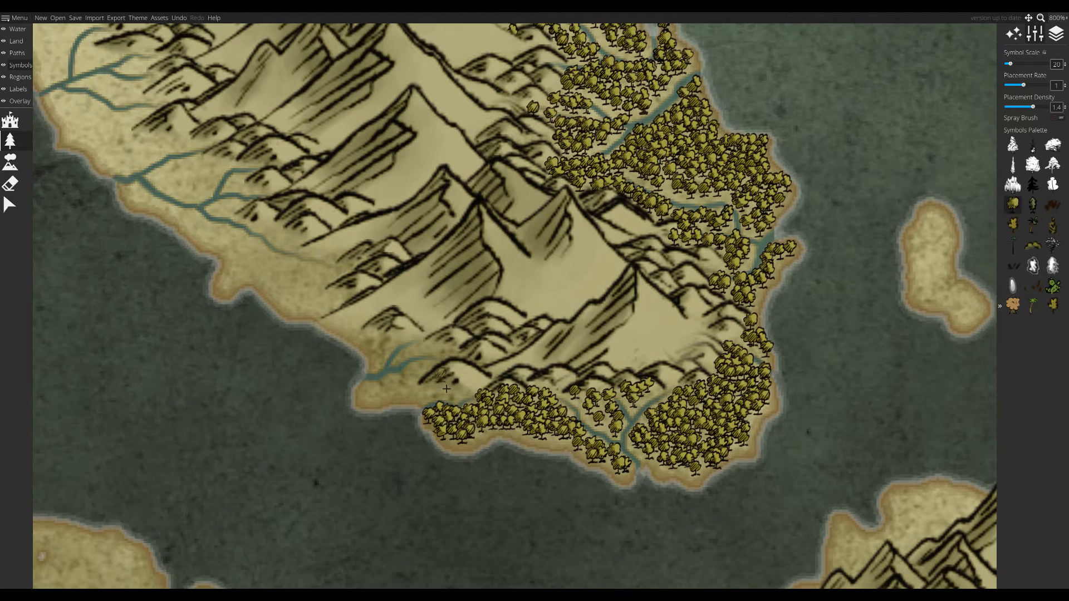
- Paint broadleaf trees around the small southwestern river and up the southwest coast to the next branching stream
mouse_move(389, 410)
left_mouse_down()
mouse_move(480, 365)
mouse_move(409, 326)
mouse_move(445, 352)
left_mouse_up()
left_click_drag(445, 352, 549, 408)
mouse_move(410, 313)
left_mouse_down()
mouse_move(439, 328)
mouse_move(486, 315)
left_mouse_up()
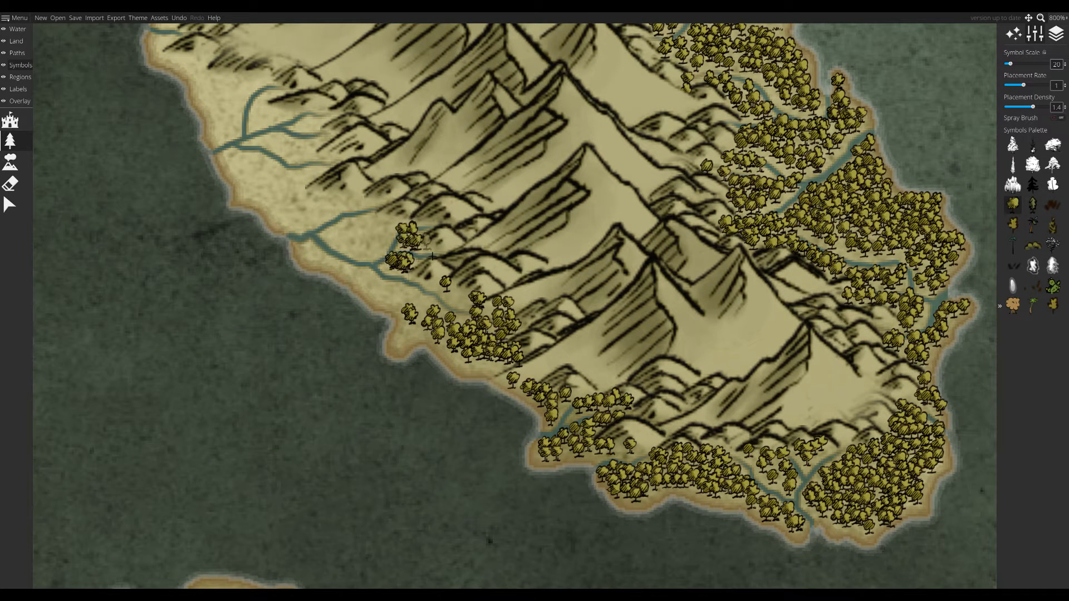
left_click_drag(433, 255, 399, 292)
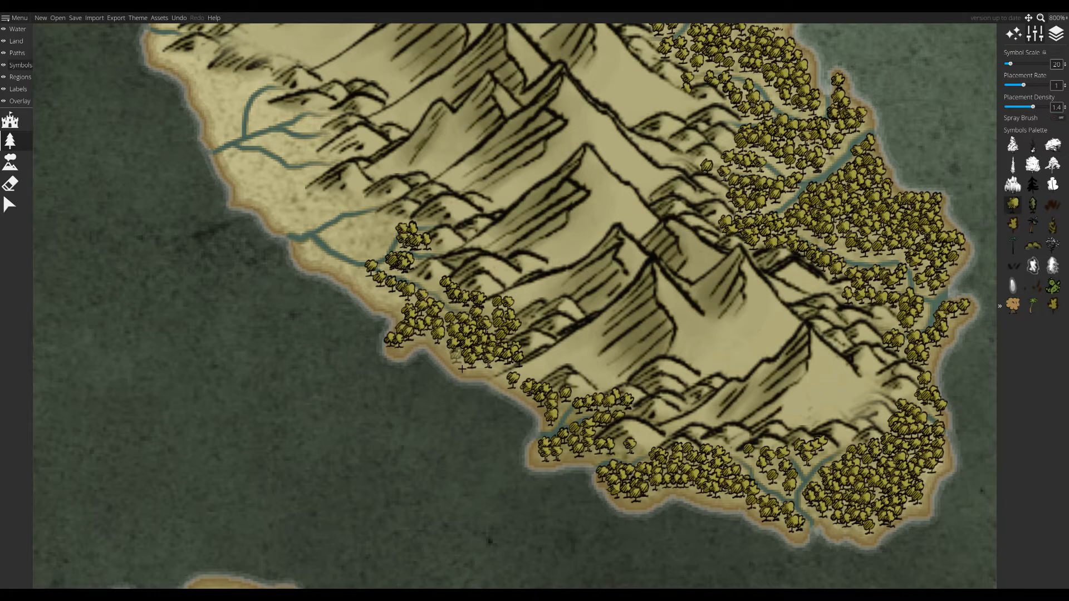
- Extend the broadleaf forest up the southwest coast around the two branching streams, undoing the last stray placement
left_click_drag(463, 369, 586, 476)
mouse_move(432, 356)
left_mouse_down()
mouse_move(529, 412)
mouse_move(515, 334)
mouse_move(434, 295)
mouse_move(415, 329)
left_mouse_up()
left_click_drag(369, 303, 413, 357)
mouse_move(393, 309)
left_mouse_down()
mouse_move(445, 329)
mouse_move(423, 330)
mouse_move(449, 368)
mouse_move(509, 354)
left_mouse_up()
left_click(450, 337)
key("ctrl+z")
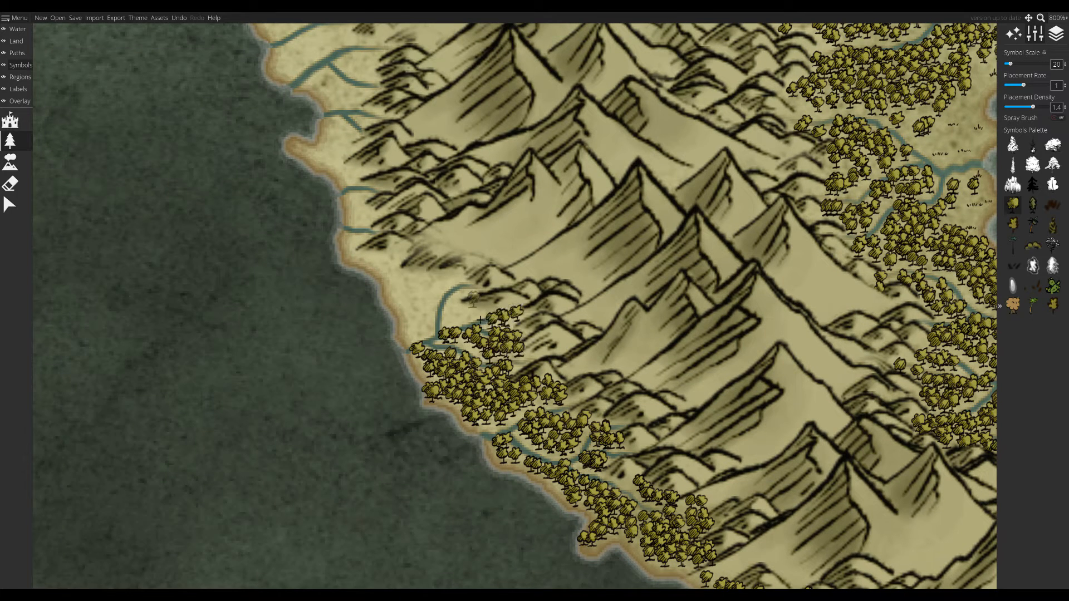
- Paint broadleaf trees north of the upper branching stream, between the mountain foothills and the west coast
mouse_move(460, 285)
left_mouse_down()
mouse_move(418, 328)
mouse_move(402, 279)
mouse_move(445, 276)
mouse_move(522, 385)
left_mouse_up()
mouse_move(523, 372)
left_mouse_down()
mouse_move(496, 356)
mouse_move(437, 359)
left_mouse_up()
left_click(10, 204)
left_click_drag(607, 301, 629, 287)
left_click(9, 140)
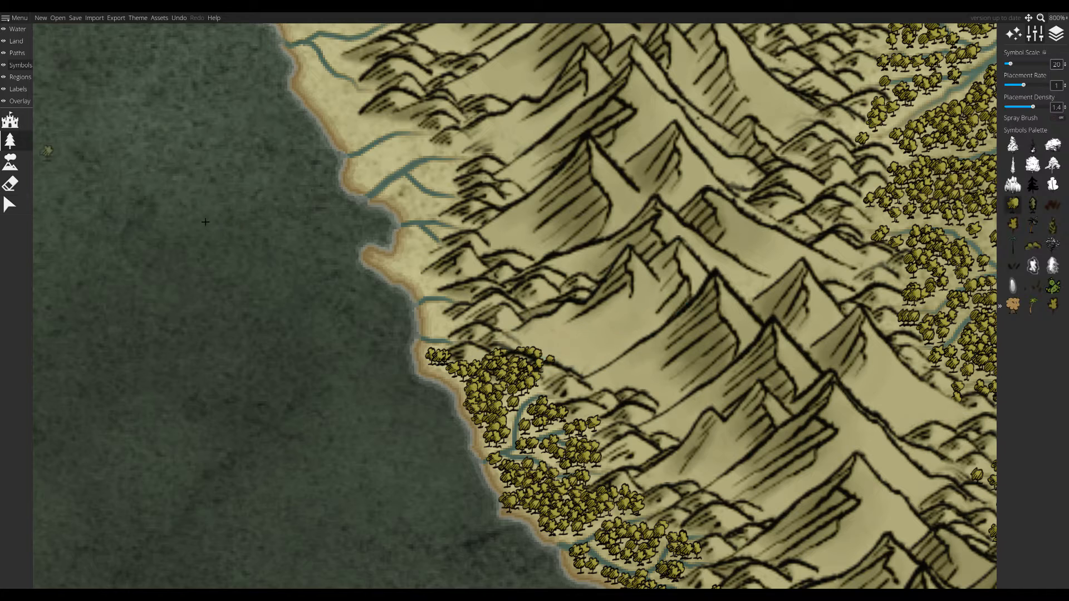
- Place small clusters of broadleaf trees up the narrow west coast and onto the little western cape
left_click_drag(524, 357, 550, 369)
left_click_drag(579, 374, 615, 387)
left_click(494, 405)
mouse_move(528, 372)
left_mouse_down()
mouse_move(558, 412)
mouse_move(511, 392)
left_mouse_up()
left_click_drag(477, 423, 493, 473)
mouse_move(518, 383)
left_mouse_down()
mouse_move(474, 379)
mouse_move(500, 401)
left_mouse_up()
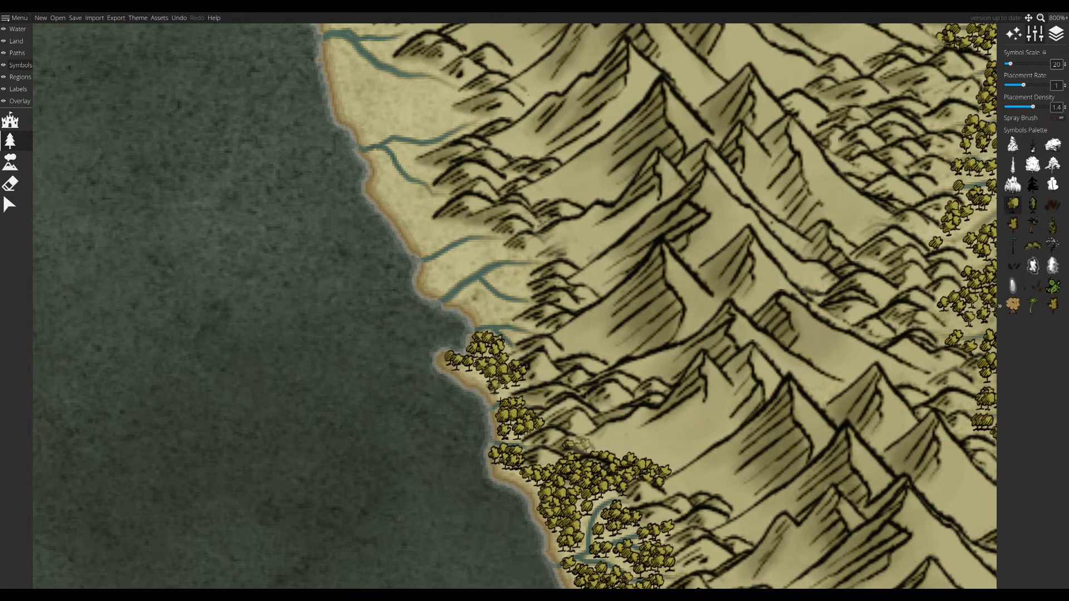
- Paint broadleaf trees around the short streams north of the little western cape
mouse_move(531, 327)
left_mouse_down()
mouse_move(493, 322)
mouse_move(501, 317)
left_mouse_up()
mouse_move(503, 284)
left_mouse_down()
mouse_move(524, 340)
mouse_move(549, 328)
mouse_move(460, 338)
mouse_move(467, 323)
left_mouse_up()
left_click_drag(486, 272, 501, 303)
mouse_move(501, 303)
left_mouse_down()
mouse_move(462, 295)
mouse_move(490, 333)
left_mouse_up()
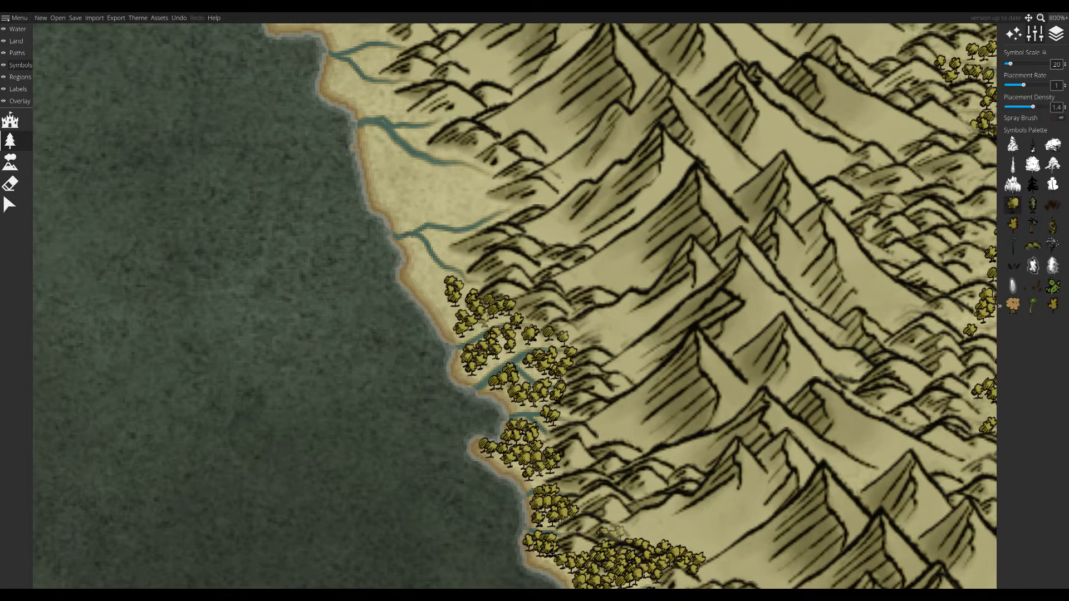
- Paint broadleaf trees up the west coast around the next forked stream and across the land between it and the stream farther north
mouse_move(424, 266)
left_mouse_down()
mouse_move(454, 300)
mouse_move(424, 276)
left_mouse_up()
left_click_drag(429, 259, 453, 307)
left_click_drag(470, 304, 497, 320)
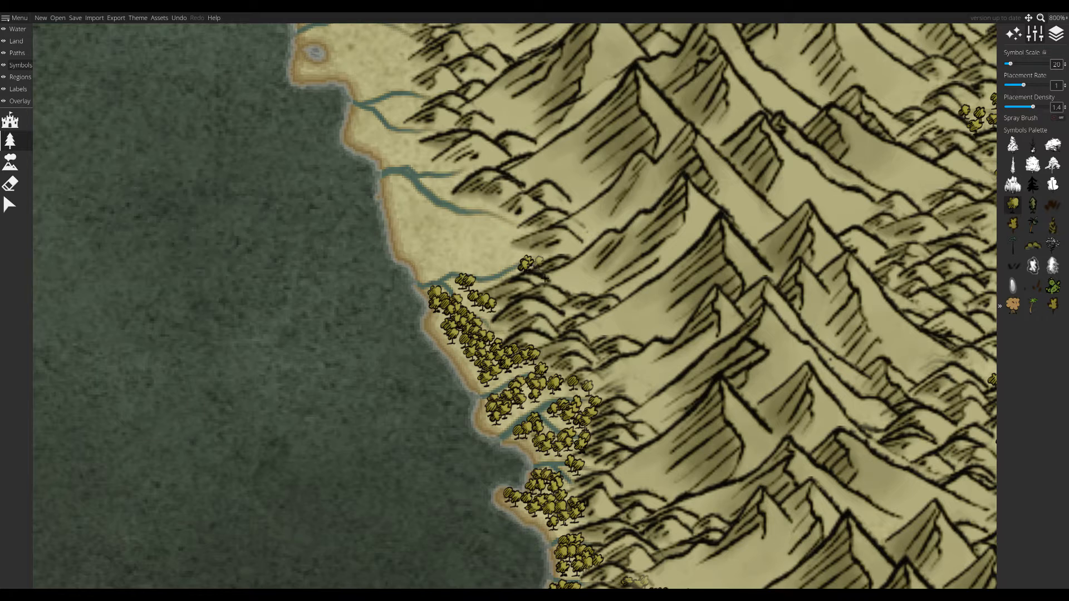
left_click_drag(545, 277, 507, 295)
mouse_move(407, 197)
left_mouse_down()
mouse_move(449, 274)
mouse_move(551, 328)
mouse_move(525, 348)
mouse_move(549, 332)
left_mouse_up()
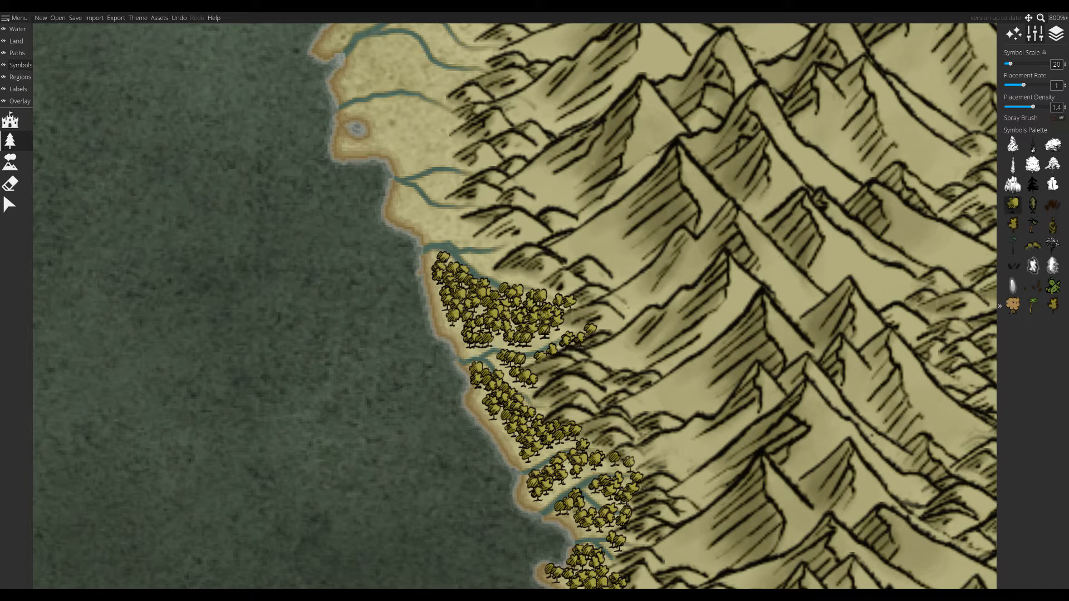
- Thicken the broadleaf forest south of the branching coastal stream and extend it north across that stream, undoing the last stray placement
left_click_drag(466, 251, 501, 312)
left_click_drag(507, 315, 556, 323)
left_click_drag(473, 268, 503, 307)
mouse_move(512, 312)
left_mouse_down()
mouse_move(462, 286)
mouse_move(519, 333)
left_mouse_up()
key("ctrl+z")
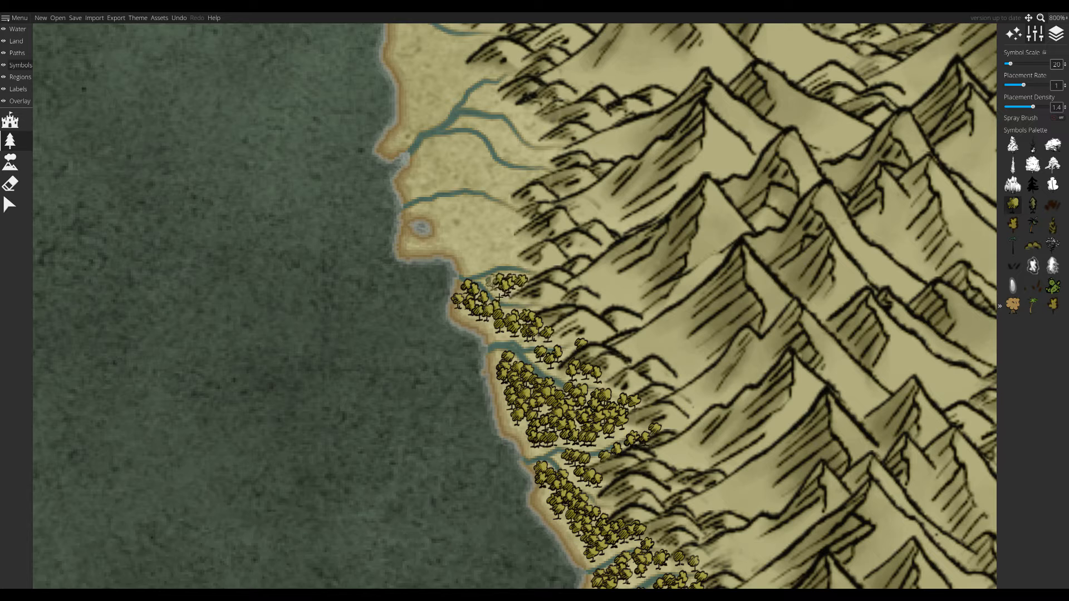
- Paint broadleaf trees between the short stream and the small coastal lake, filling toward the foothills and undoing one misplaced stroke
left_click_drag(499, 297, 523, 346)
mouse_move(445, 262)
left_mouse_down()
mouse_move(487, 250)
mouse_move(543, 262)
mouse_move(544, 290)
left_mouse_up()
key("ctrl+z")
mouse_move(436, 290)
left_mouse_down()
mouse_move(488, 277)
mouse_move(529, 303)
mouse_move(521, 293)
left_mouse_up()
- Cover the banks of the branching river north of the small coastal lake with broadleaf trees, undoing the last stray stroke
left_click_drag(457, 198, 461, 284)
mouse_move(462, 284)
left_mouse_down()
mouse_move(473, 279)
mouse_move(543, 312)
mouse_move(456, 331)
mouse_move(470, 307)
left_mouse_up()
mouse_move(500, 266)
left_mouse_down()
mouse_move(504, 320)
mouse_move(580, 334)
left_mouse_up()
mouse_move(526, 266)
left_mouse_down()
mouse_move(462, 267)
mouse_move(473, 306)
mouse_move(521, 345)
left_mouse_up()
left_click_drag(551, 292, 462, 281)
key("ctrl+z")
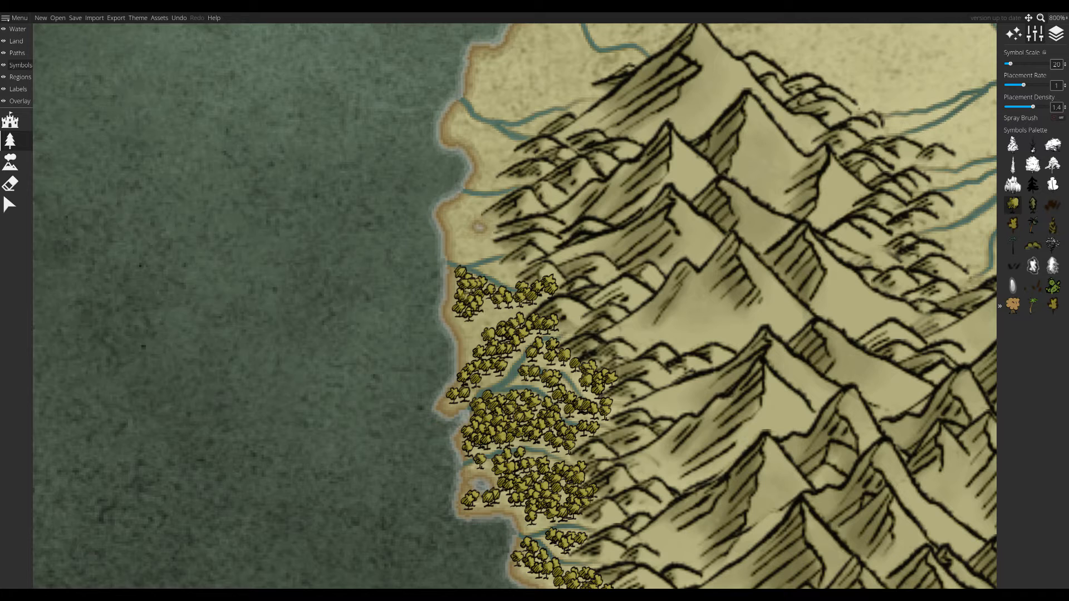
- Fill the coastal gap north of the branching river with broadleaf trees and continue them around the tiny pond
left_click_drag(539, 301, 480, 348)
left_click_drag(502, 281, 503, 335)
left_click_drag(494, 324, 524, 336)
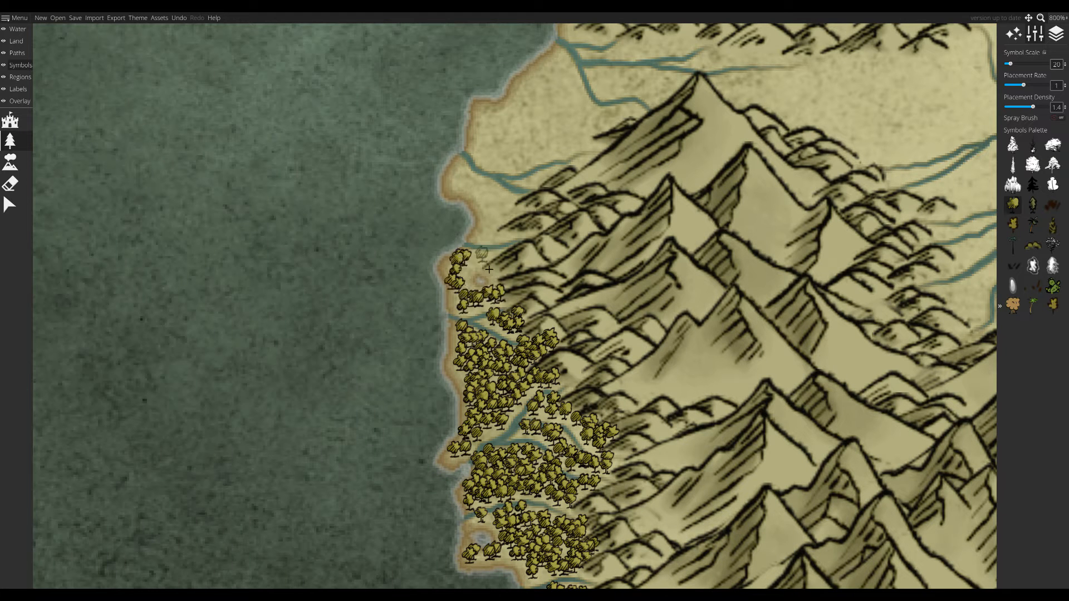
left_click_drag(495, 296, 489, 338)
- Extend the broadleaf forest north past the rounded cape and fill the coastal wedge up to the next river mouth
mouse_move(455, 204)
left_mouse_down()
mouse_move(486, 261)
mouse_move(468, 229)
mouse_move(458, 305)
left_mouse_up()
left_click_drag(506, 292, 532, 305)
mouse_move(458, 261)
left_mouse_down()
mouse_move(490, 223)
mouse_move(474, 259)
left_mouse_up()
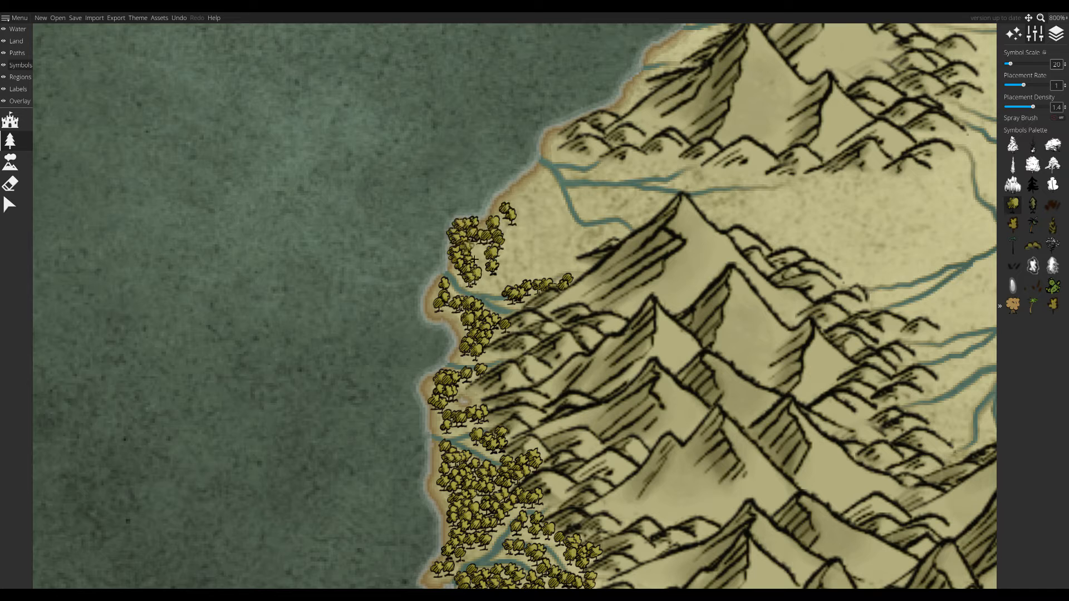
left_click_drag(536, 178, 470, 222)
mouse_move(471, 223)
left_mouse_down()
mouse_move(445, 281)
mouse_move(459, 307)
left_mouse_up()
mouse_move(552, 271)
left_mouse_down()
mouse_move(477, 242)
mouse_move(512, 309)
left_mouse_up()
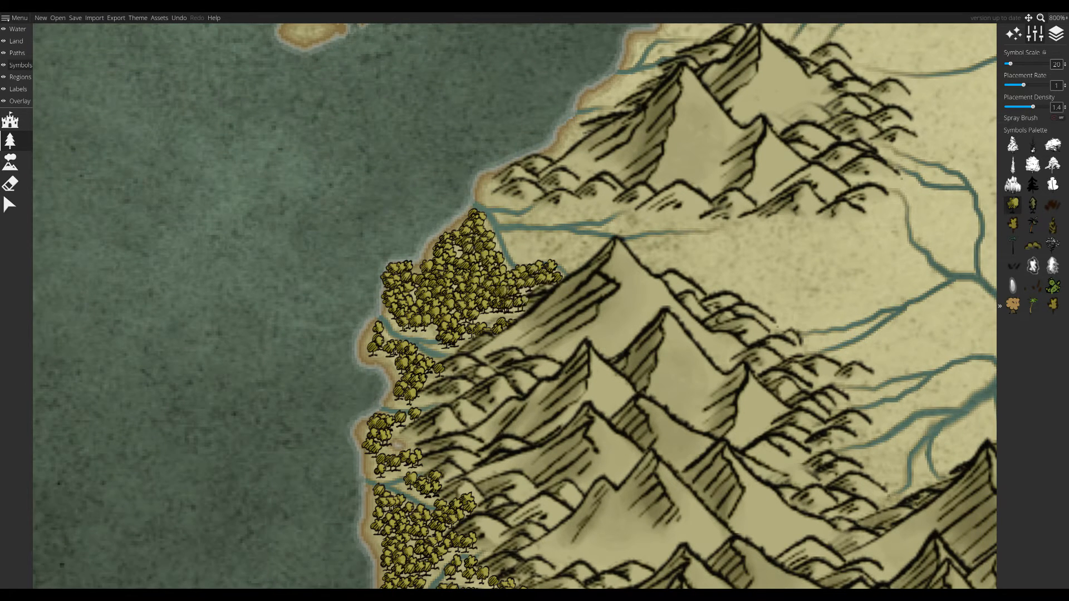
- Paint broadleaf trees eastward through the valley between the two mountain ranges, as far as the paired streams
left_click_drag(496, 187, 308, 258)
mouse_move(325, 300)
left_mouse_down()
mouse_move(428, 289)
mouse_move(324, 310)
mouse_move(372, 303)
mouse_move(403, 333)
mouse_move(624, 331)
mouse_move(490, 290)
mouse_move(551, 303)
mouse_move(476, 350)
mouse_move(382, 360)
left_mouse_up()
left_click(9, 208)
left_click(10, 141)
mouse_move(498, 309)
left_mouse_down()
mouse_move(573, 315)
mouse_move(586, 272)
mouse_move(673, 296)
left_mouse_up()
mouse_move(688, 354)
left_mouse_down()
mouse_move(660, 344)
mouse_move(675, 306)
mouse_move(647, 337)
mouse_move(615, 306)
left_mouse_up()
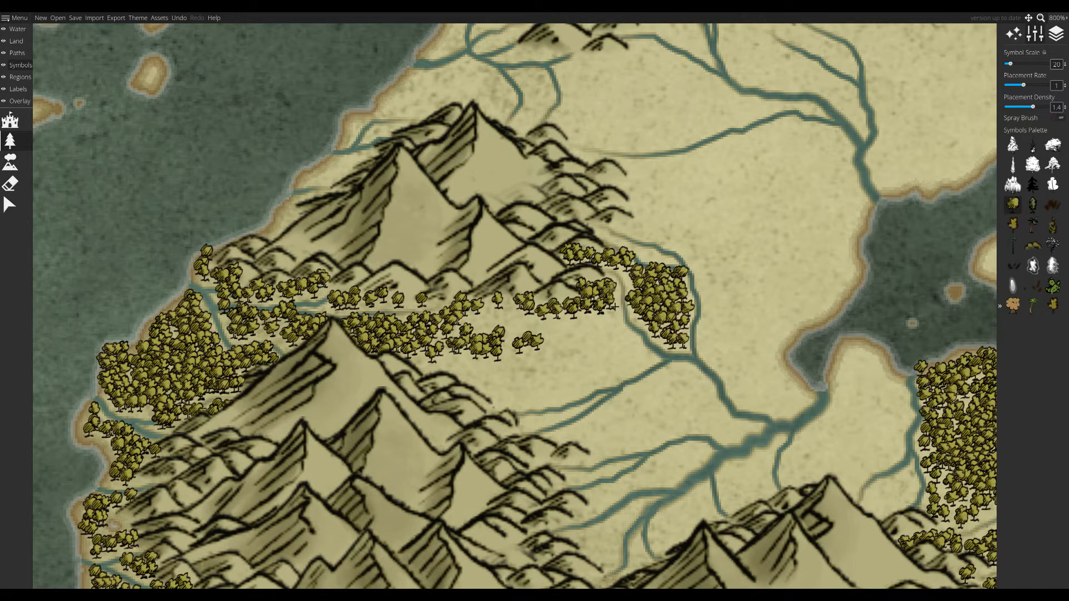
- Fill the eastern half of the mountain valley with dense broadleaf forest down to the stream on its southern side
mouse_move(650, 364)
left_mouse_down()
mouse_move(420, 377)
mouse_move(446, 393)
mouse_move(507, 343)
mouse_move(436, 371)
mouse_move(545, 362)
mouse_move(647, 372)
mouse_move(536, 408)
mouse_move(618, 369)
left_mouse_up()
left_click(9, 204)
left_click(10, 141)
mouse_move(406, 367)
left_mouse_down()
mouse_move(492, 396)
mouse_move(449, 375)
mouse_move(464, 398)
left_mouse_up()
left_click_drag(603, 383, 421, 374)
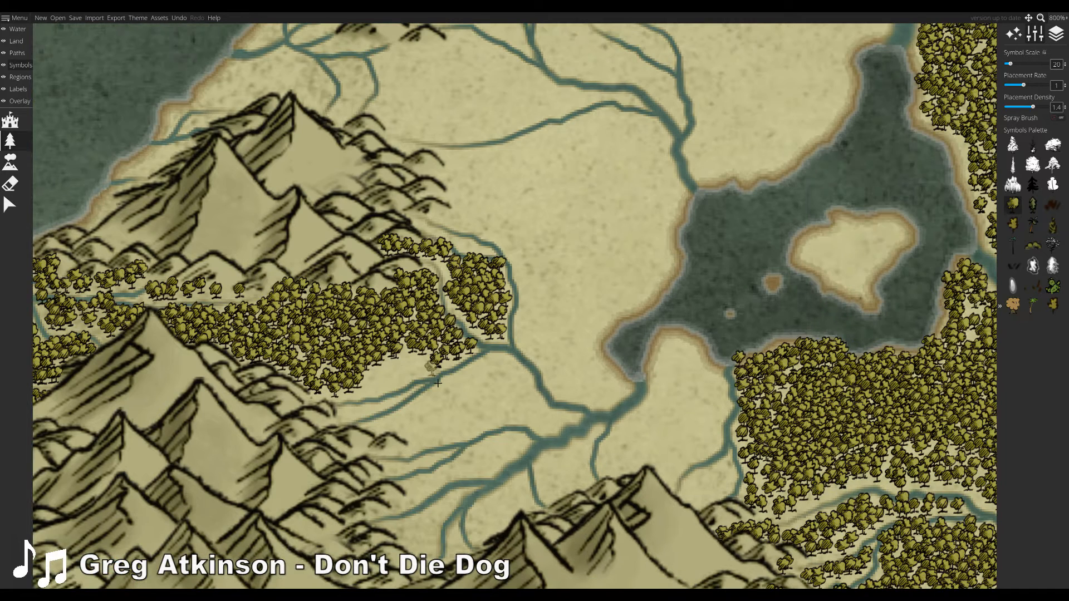
left_click(382, 393)
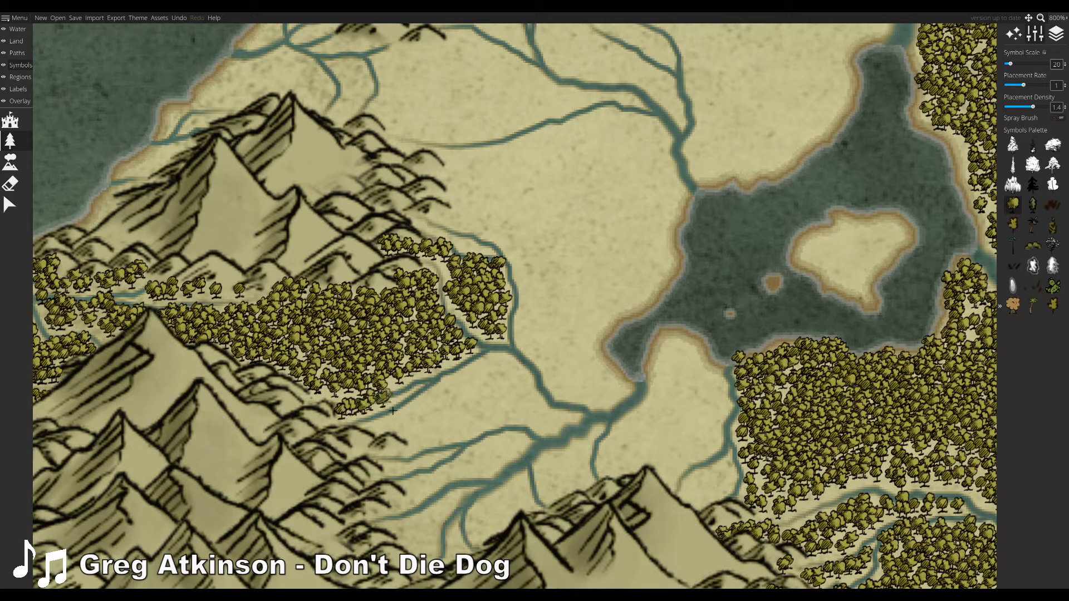
- Fill the land between the river branches and the small peninsula south of the inland sea with broadleaf trees
mouse_move(393, 411)
left_mouse_down()
mouse_move(443, 412)
mouse_move(530, 406)
mouse_move(566, 431)
mouse_move(531, 424)
mouse_move(412, 452)
mouse_move(521, 422)
mouse_move(415, 446)
left_mouse_up()
mouse_move(396, 476)
left_mouse_down()
mouse_move(384, 397)
mouse_move(504, 356)
mouse_move(428, 417)
left_mouse_up()
mouse_move(383, 460)
left_mouse_down()
mouse_move(447, 428)
mouse_move(404, 466)
mouse_move(424, 492)
mouse_move(463, 494)
mouse_move(504, 426)
mouse_move(523, 442)
mouse_move(492, 478)
left_mouse_up()
mouse_move(612, 371)
left_mouse_down()
mouse_move(465, 409)
mouse_move(488, 438)
left_mouse_up()
left_click_drag(646, 408, 570, 424)
mouse_move(571, 425)
left_mouse_down()
mouse_move(575, 441)
mouse_move(551, 429)
mouse_move(516, 362)
mouse_move(576, 366)
mouse_move(532, 422)
mouse_move(458, 430)
mouse_move(501, 365)
mouse_move(548, 352)
mouse_move(477, 428)
mouse_move(539, 337)
mouse_move(522, 403)
left_mouse_up()
left_click_drag(567, 304, 420, 378)
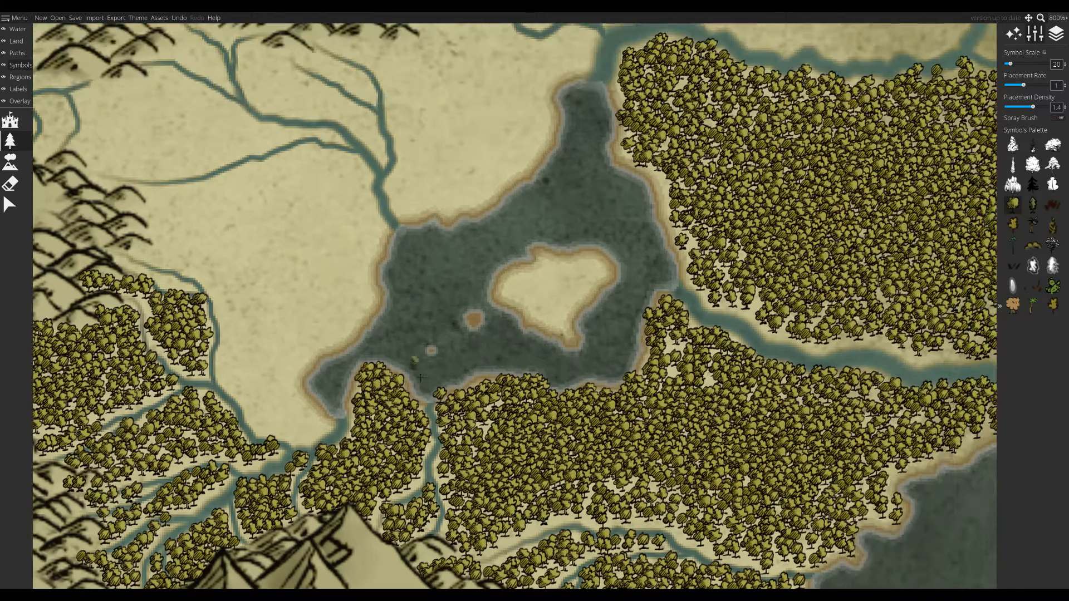
- Place broadleaf trees on the inland sea's large island and scatter grass tufts on its islands and northern shore
mouse_move(556, 281)
left_mouse_down()
mouse_move(586, 286)
mouse_move(555, 317)
mouse_move(559, 257)
left_mouse_up()
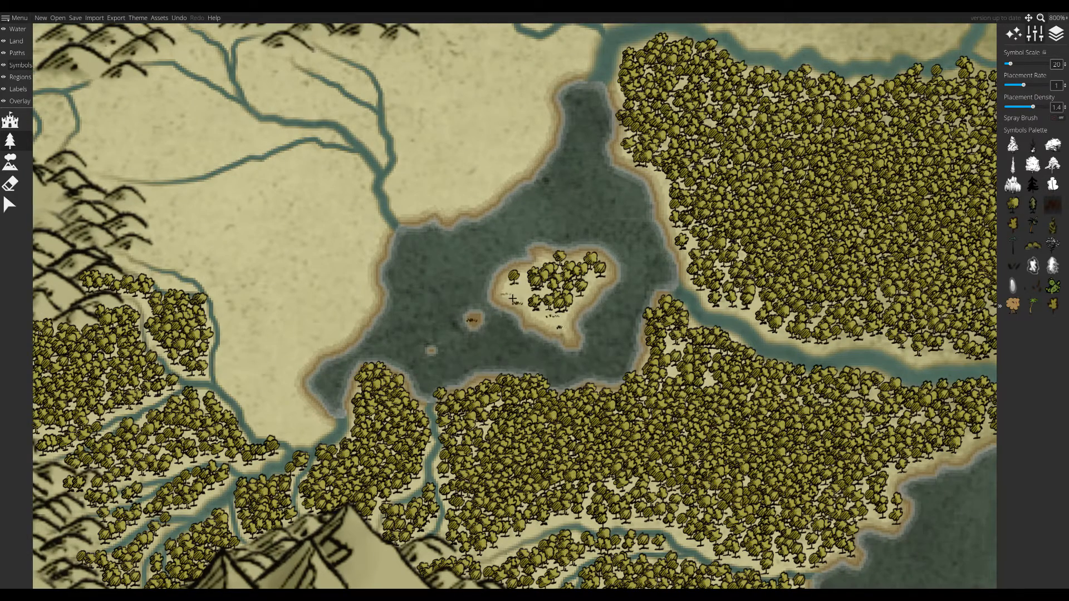
left_click_drag(601, 292, 538, 324)
left_click_drag(483, 261, 594, 329)
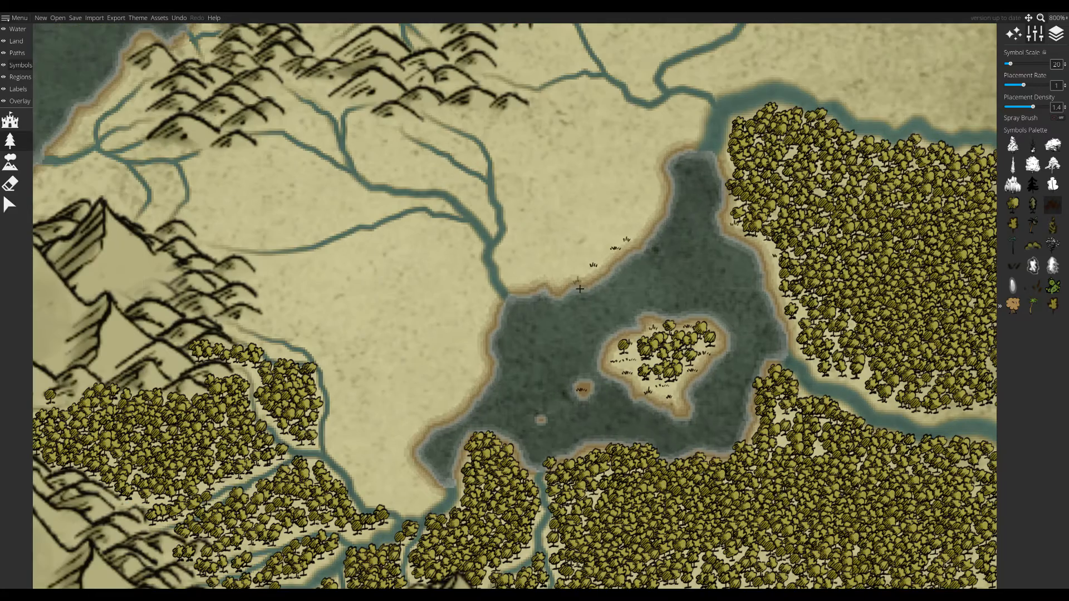
- Fill the plain west of the inland sea with dense broadleaf forest, extending it south of the stream to the mountain foothills
left_click(1012, 204)
left_click_drag(408, 257, 485, 175)
mouse_move(484, 174)
left_mouse_down()
mouse_move(432, 350)
mouse_move(499, 326)
left_mouse_up()
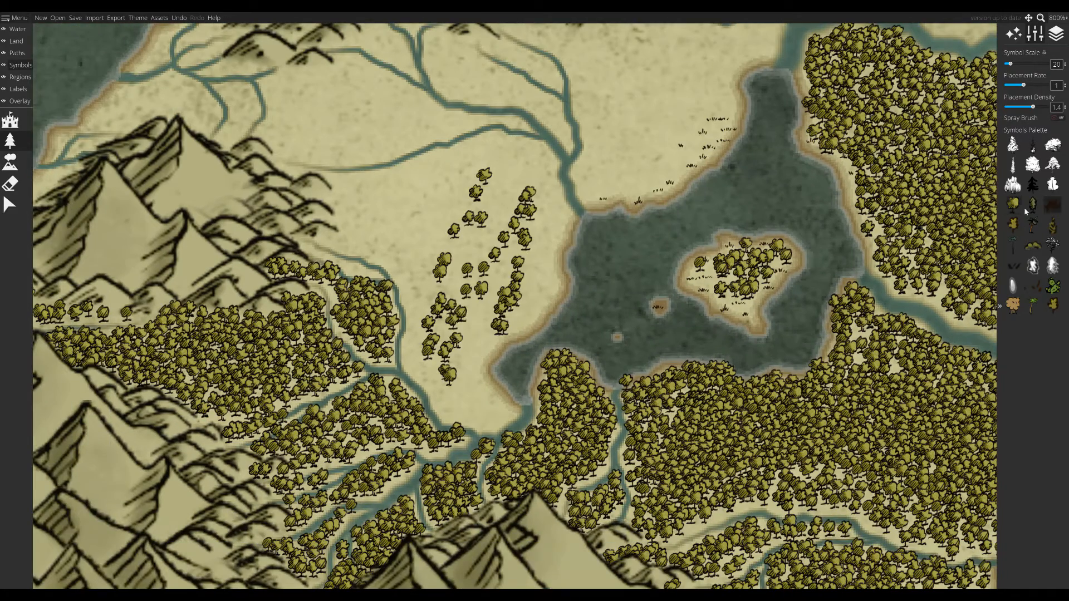
left_click(1058, 117)
mouse_move(468, 195)
left_mouse_down()
mouse_move(437, 234)
mouse_move(521, 206)
mouse_move(495, 233)
left_mouse_up()
left_click(1061, 117)
mouse_move(518, 406)
left_mouse_down()
mouse_move(449, 411)
mouse_move(418, 338)
mouse_move(425, 376)
left_mouse_up()
mouse_move(449, 412)
left_mouse_down()
mouse_move(499, 406)
mouse_move(529, 303)
mouse_move(431, 320)
mouse_move(488, 313)
mouse_move(454, 287)
mouse_move(458, 347)
mouse_move(401, 488)
left_mouse_up()
mouse_move(496, 303)
left_mouse_down()
mouse_move(499, 339)
mouse_move(456, 277)
mouse_move(392, 289)
left_mouse_up()
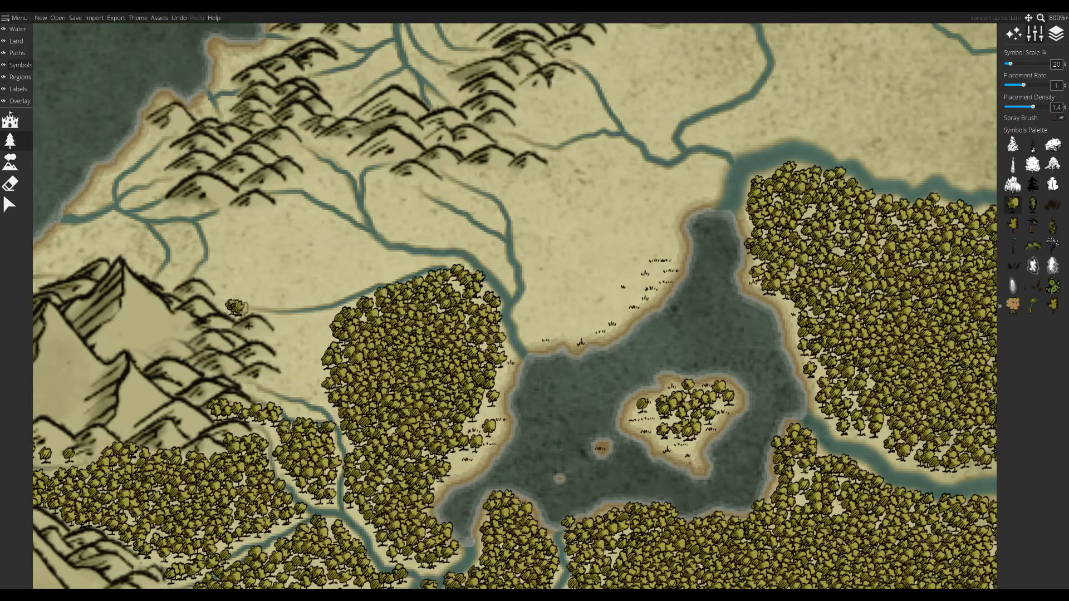
mouse_move(248, 326)
left_mouse_down()
mouse_move(326, 317)
mouse_move(250, 347)
mouse_move(285, 362)
left_mouse_up()
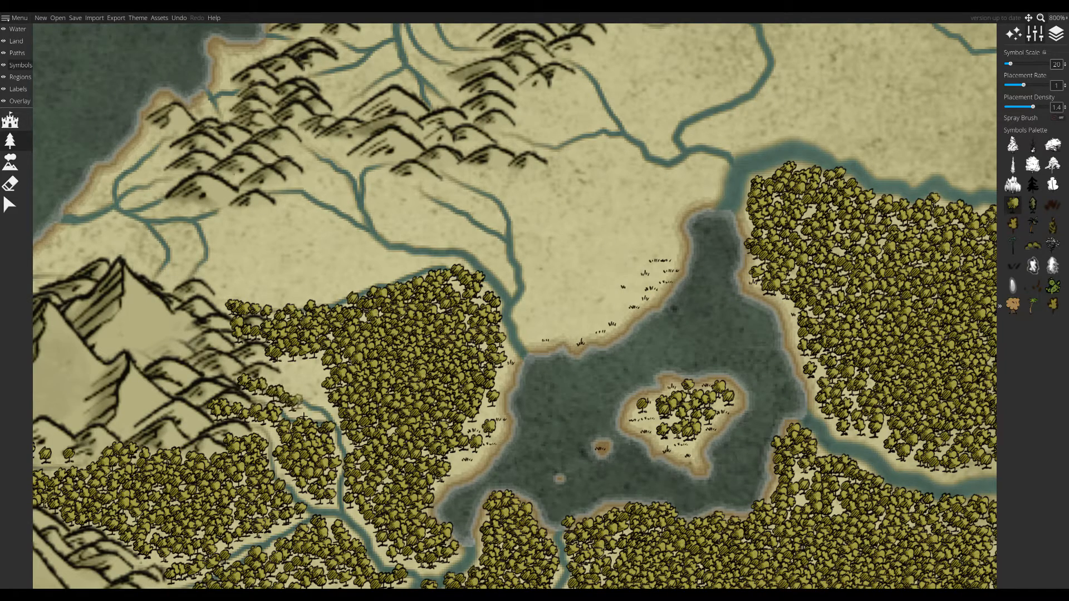
mouse_move(323, 402)
left_mouse_down()
mouse_move(312, 384)
mouse_move(326, 372)
left_mouse_up()
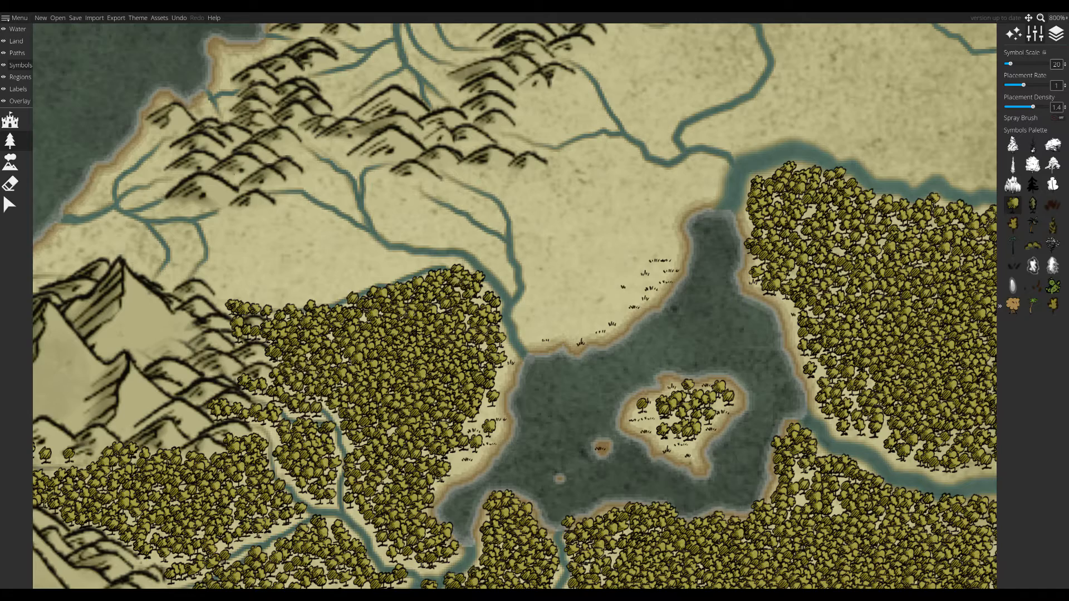
- Line the northwest coast beside the mountains with broadleaf trees and fill the land north of the peak up to the stream
mouse_move(487, 302)
left_mouse_down()
mouse_move(685, 224)
mouse_move(862, 289)
left_mouse_up()
left_click_drag(339, 350, 290, 384)
left_click(18, 147)
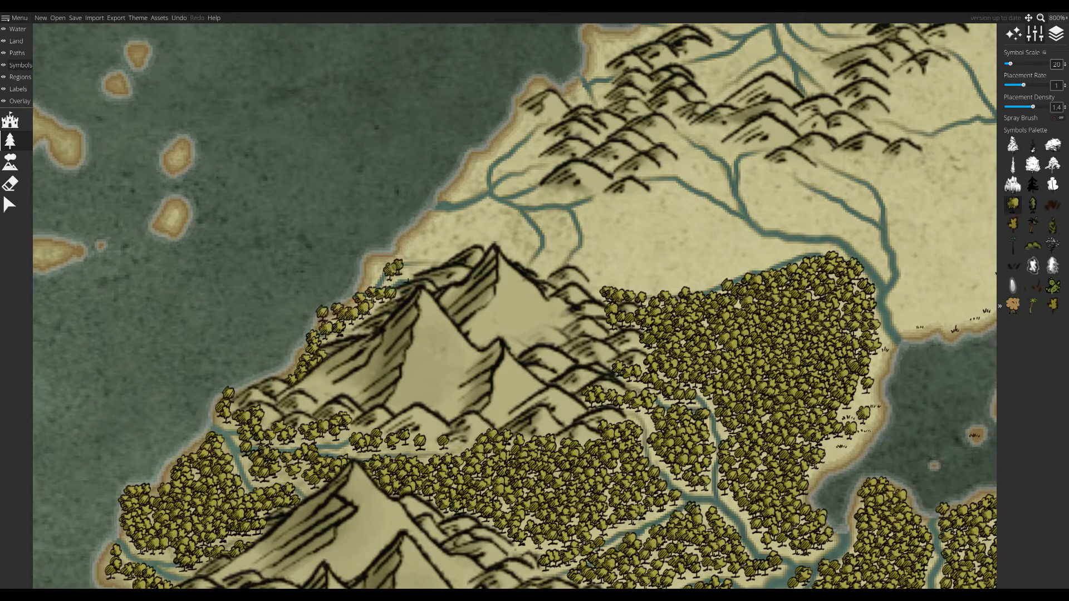
mouse_move(382, 263)
left_mouse_down()
mouse_move(444, 255)
mouse_move(448, 227)
left_mouse_up()
mouse_move(448, 245)
left_mouse_down()
mouse_move(373, 307)
mouse_move(452, 313)
mouse_move(463, 294)
mouse_move(407, 269)
mouse_move(429, 259)
left_mouse_up()
mouse_move(461, 283)
left_mouse_down()
mouse_move(446, 294)
mouse_move(366, 300)
left_mouse_up()
- Fill the plain between the northern mountain and the hills with broadleaf trees, adding grass tufts along the river's eastern bank
left_click_drag(478, 301, 504, 316)
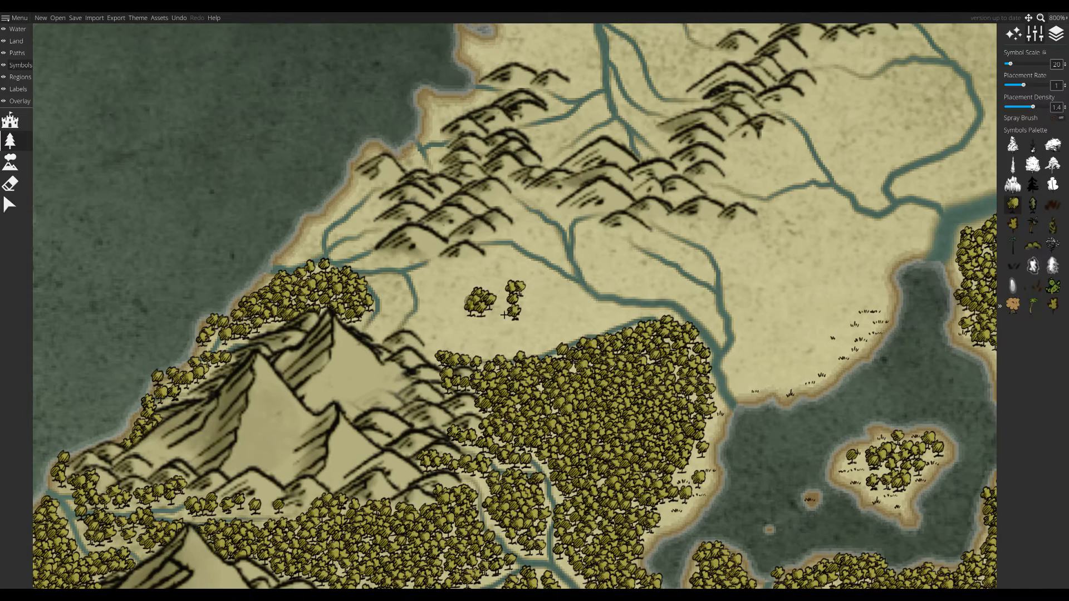
mouse_move(654, 305)
left_mouse_down()
mouse_move(487, 352)
mouse_move(601, 334)
mouse_move(539, 341)
left_mouse_up()
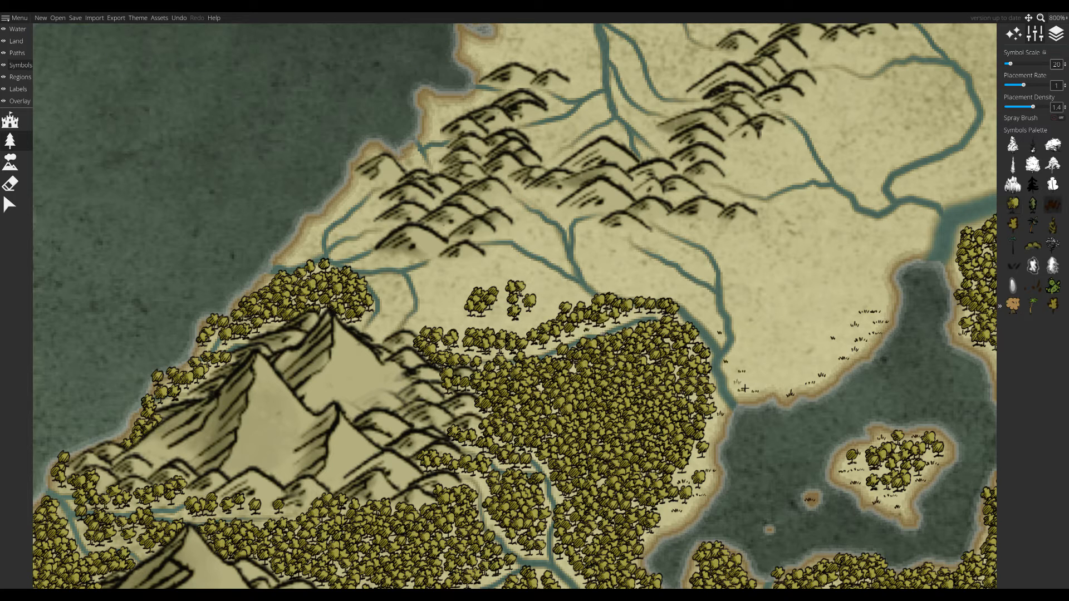
left_click(1012, 205)
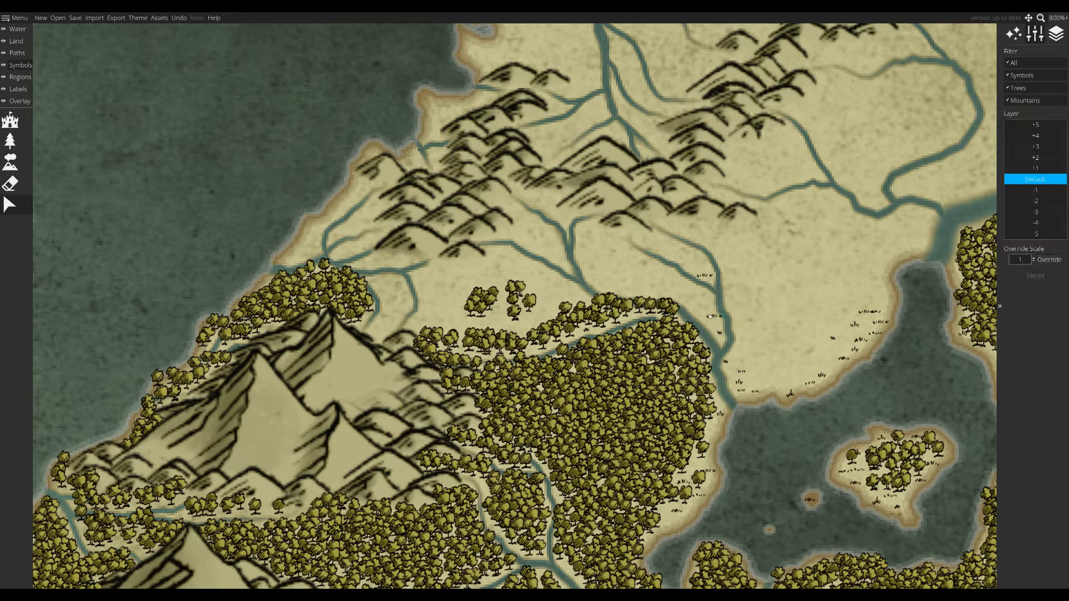
mouse_move(412, 272)
left_mouse_down()
mouse_move(413, 314)
mouse_move(562, 284)
mouse_move(446, 328)
mouse_move(557, 301)
mouse_move(449, 334)
mouse_move(481, 309)
mouse_move(549, 388)
left_mouse_up()
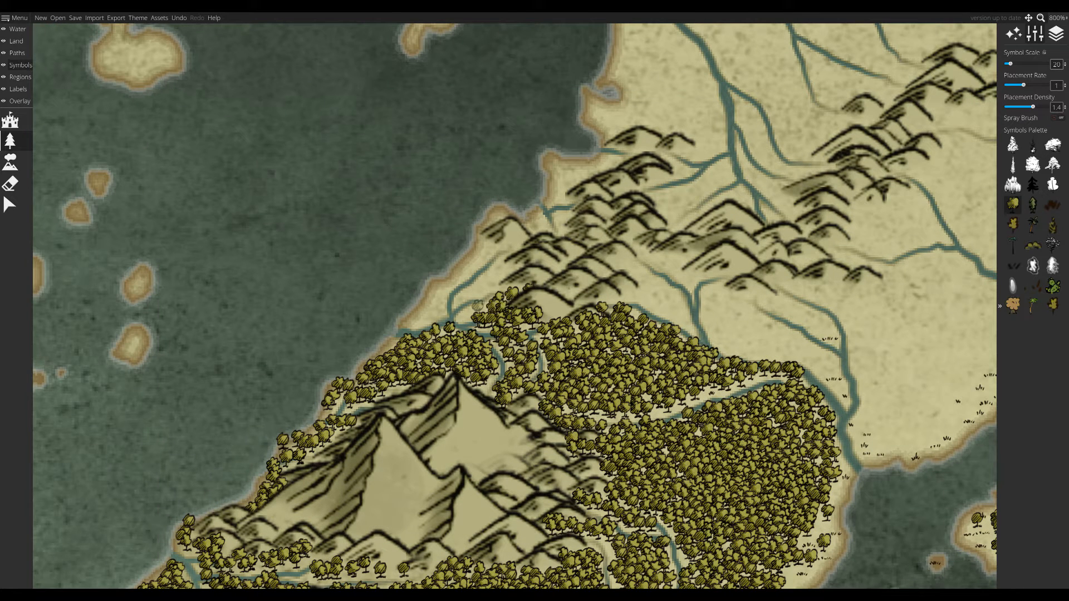
- Paint broadleaf trees around the coastal stream west of the hills up to the small cape, undoing the last stray placement
left_click_drag(460, 293, 518, 259)
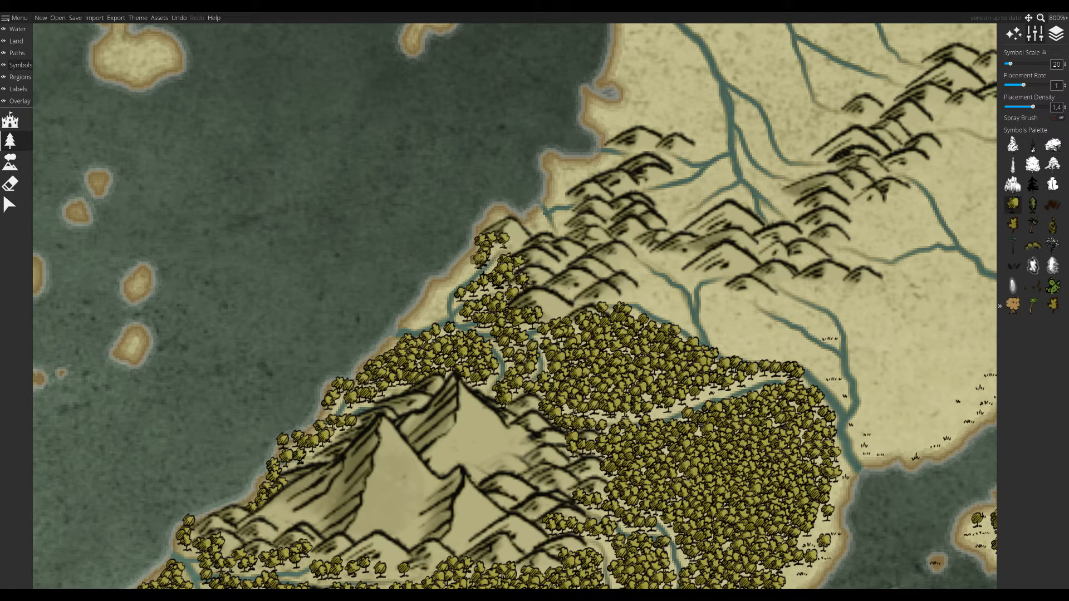
key("Right")
key("Up")
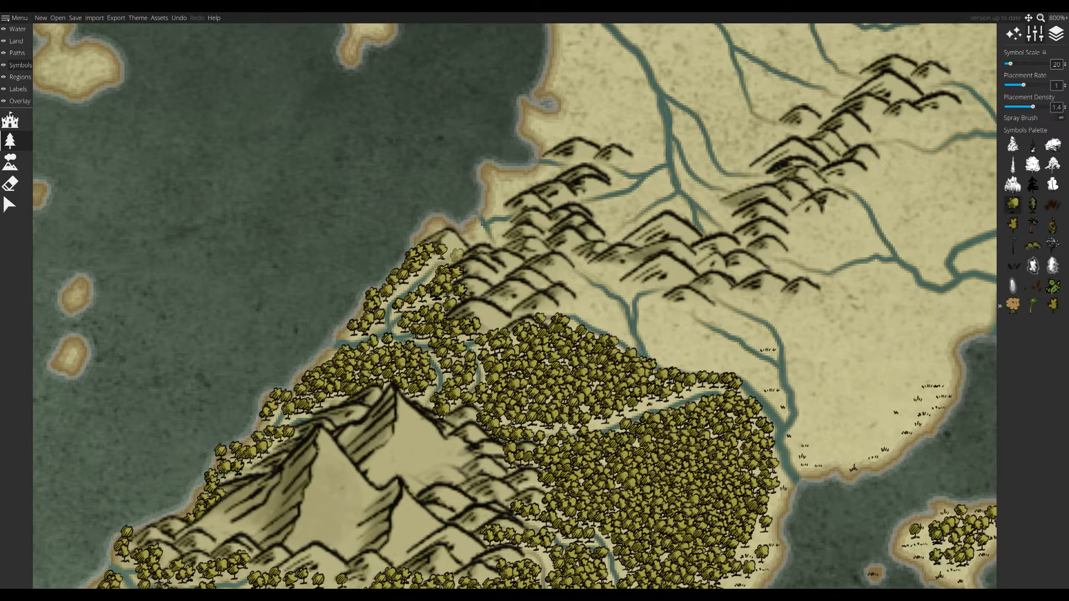
key("ctrl+z")
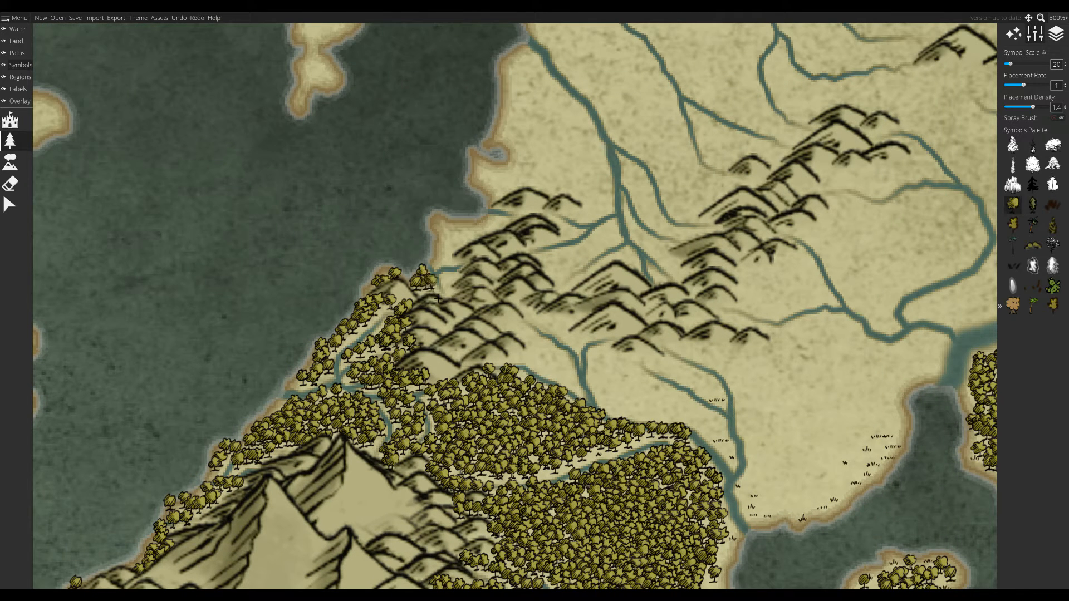
- Continue the broadleaf trees along the narrow coast northwest of the hills, up to the little hooked inlet
mouse_move(451, 243)
left_mouse_down()
mouse_move(468, 257)
mouse_move(505, 239)
mouse_move(543, 249)
left_mouse_up()
key("Right")
key("Up")
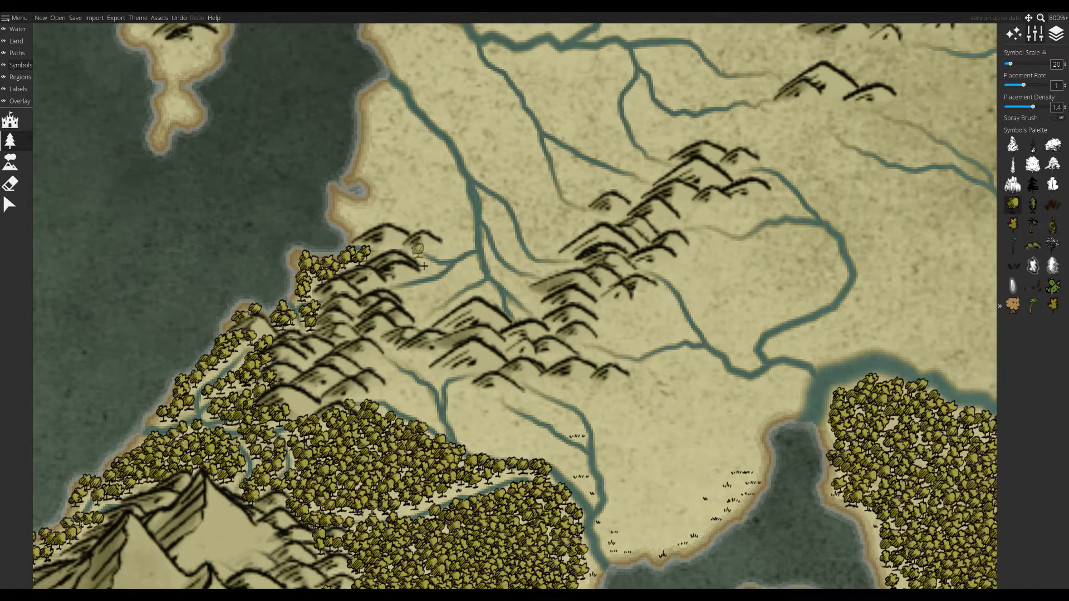
left_click_drag(359, 235, 342, 201)
key("Right")
key("Down")
- Paint broadleaf trees around the branching streams along the hills' southern edge, undoing one misplaced stroke
mouse_move(328, 314)
left_mouse_down()
mouse_move(375, 319)
mouse_move(361, 327)
mouse_move(404, 336)
mouse_move(344, 336)
mouse_move(368, 370)
left_mouse_up()
mouse_move(414, 340)
left_mouse_down()
mouse_move(421, 390)
mouse_move(462, 390)
left_mouse_up()
key("ctrl+z")
mouse_move(462, 390)
left_mouse_down()
mouse_move(414, 355)
mouse_move(427, 348)
mouse_move(444, 370)
mouse_move(512, 320)
mouse_move(490, 262)
left_mouse_up()
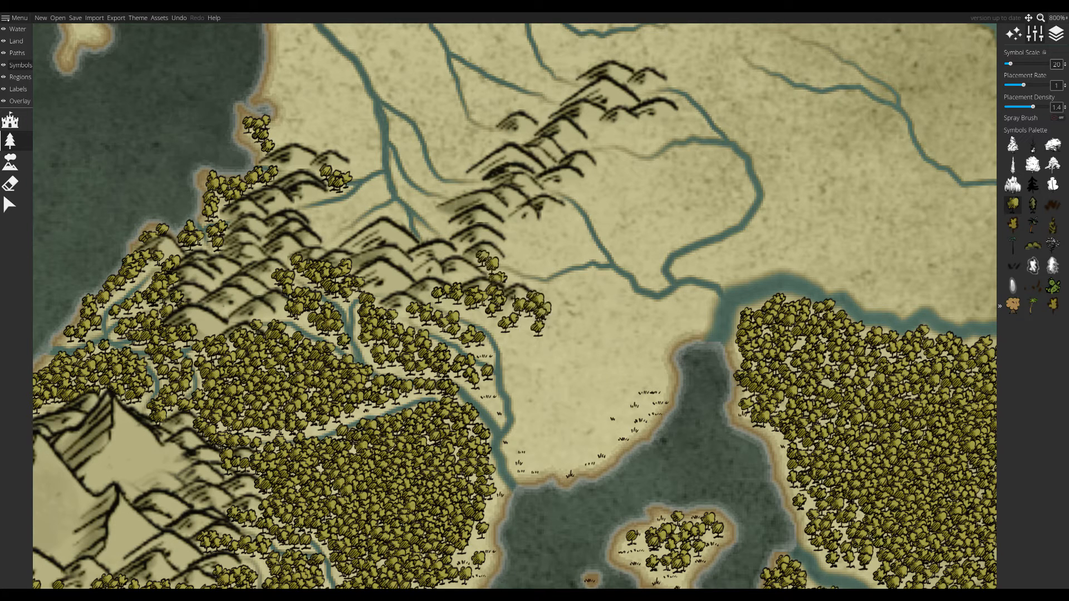
- Fill the river bend east of the hills with broadleaf forest and add a few trees south of the river, undoing one stray stroke
mouse_move(551, 303)
left_mouse_down()
mouse_move(462, 312)
mouse_move(557, 370)
left_mouse_up()
key("ctrl+z")
left_click_drag(709, 305, 550, 323)
left_click(524, 290)
mouse_move(499, 353)
left_mouse_down()
mouse_move(487, 245)
mouse_move(514, 266)
mouse_move(473, 195)
left_mouse_up()
left_click_drag(536, 143, 501, 169)
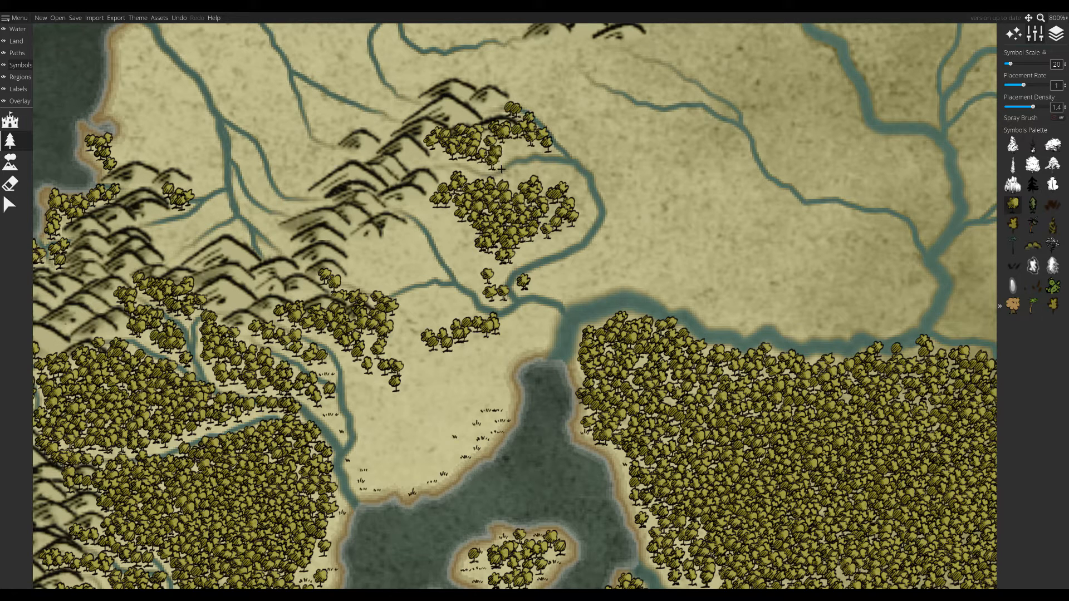
mouse_move(495, 127)
left_mouse_down()
mouse_move(440, 167)
mouse_move(454, 215)
mouse_move(579, 189)
mouse_move(557, 240)
mouse_move(518, 262)
mouse_move(453, 252)
left_mouse_up()
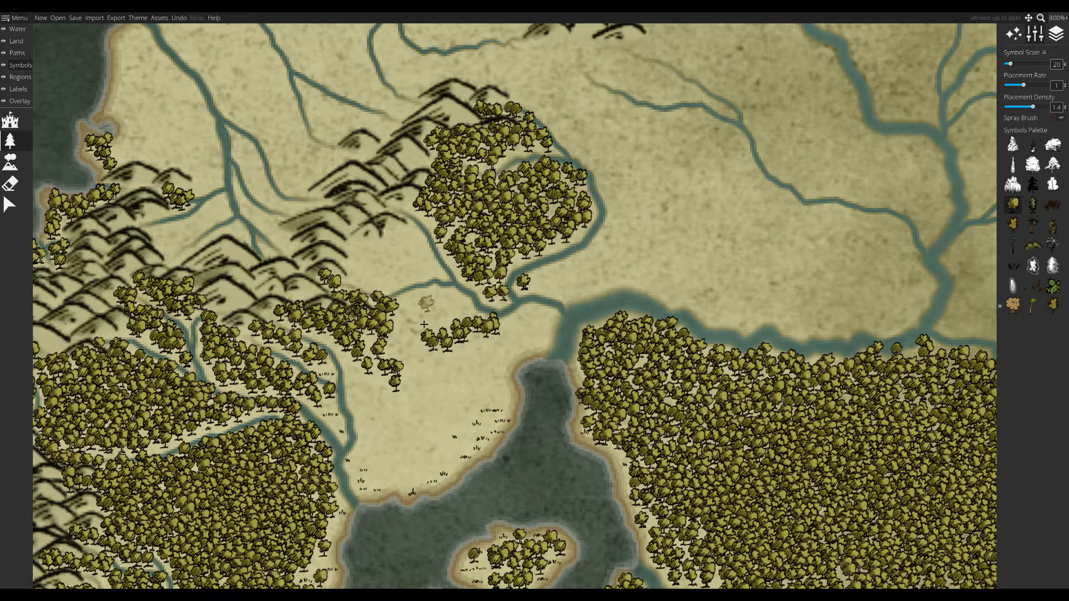
- Fill the plain north of the inland sea and the gap between the eastern hills and the river with broadleaf trees
mouse_move(424, 324)
left_mouse_down()
mouse_move(385, 256)
mouse_move(401, 254)
mouse_move(423, 280)
left_mouse_up()
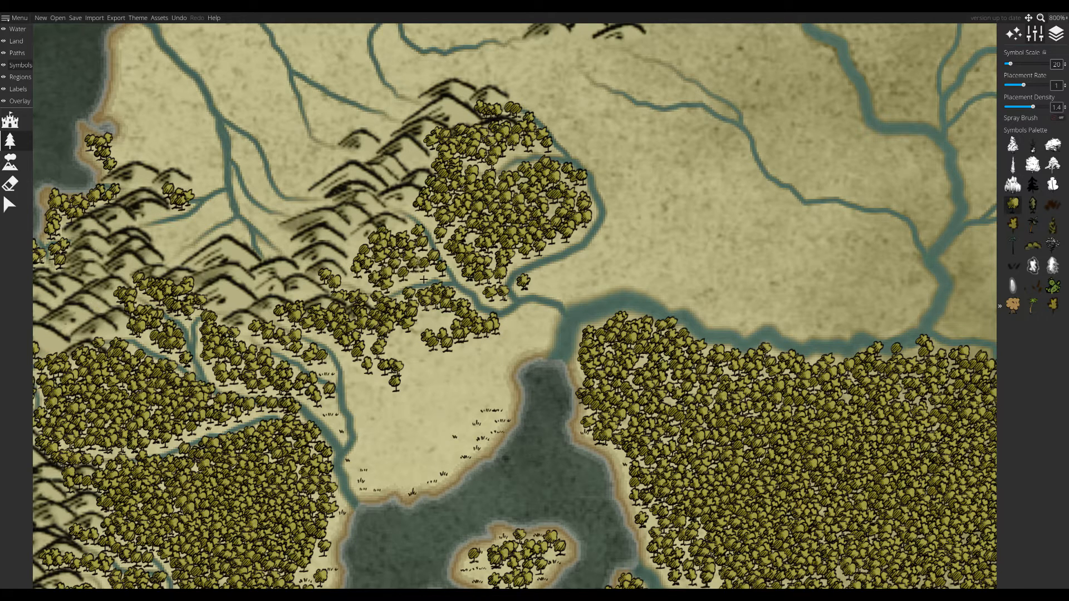
mouse_move(362, 245)
left_mouse_down()
mouse_move(439, 323)
mouse_move(534, 307)
mouse_move(378, 356)
mouse_move(373, 445)
mouse_move(448, 443)
mouse_move(515, 346)
mouse_move(418, 356)
mouse_move(430, 380)
mouse_move(420, 373)
left_mouse_up()
key("b")
key("b")
left_click_drag(390, 434, 396, 416)
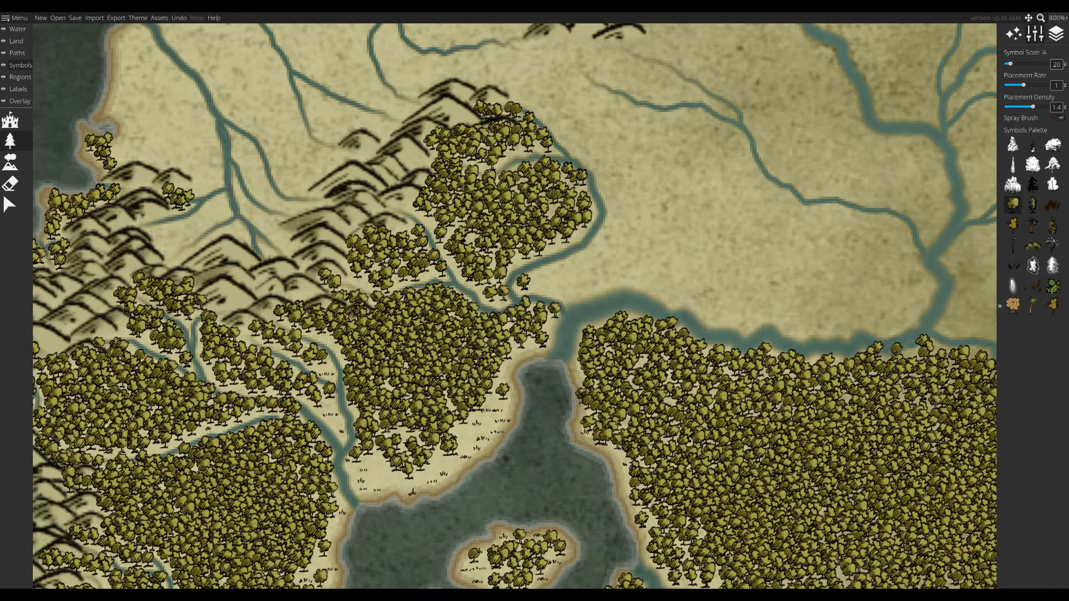
- Place broadleaf trees around the streams running between the western and eastern groups of hills
left_click_drag(245, 233, 483, 328)
mouse_move(389, 321)
left_mouse_down()
mouse_move(458, 292)
mouse_move(439, 357)
left_mouse_up()
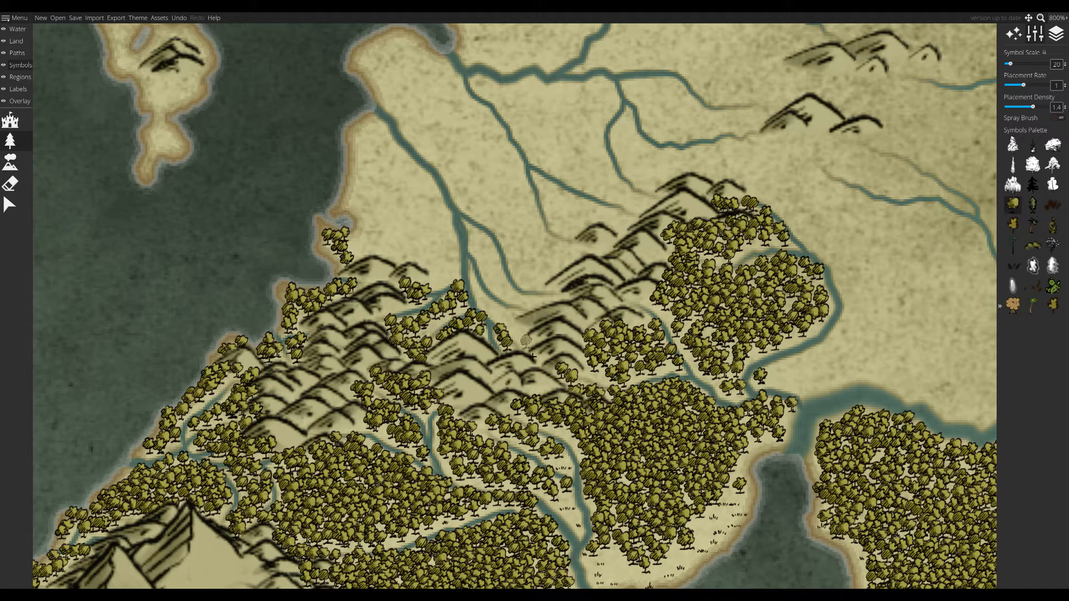
mouse_move(480, 236)
left_mouse_down()
mouse_move(512, 301)
mouse_move(557, 311)
left_mouse_up()
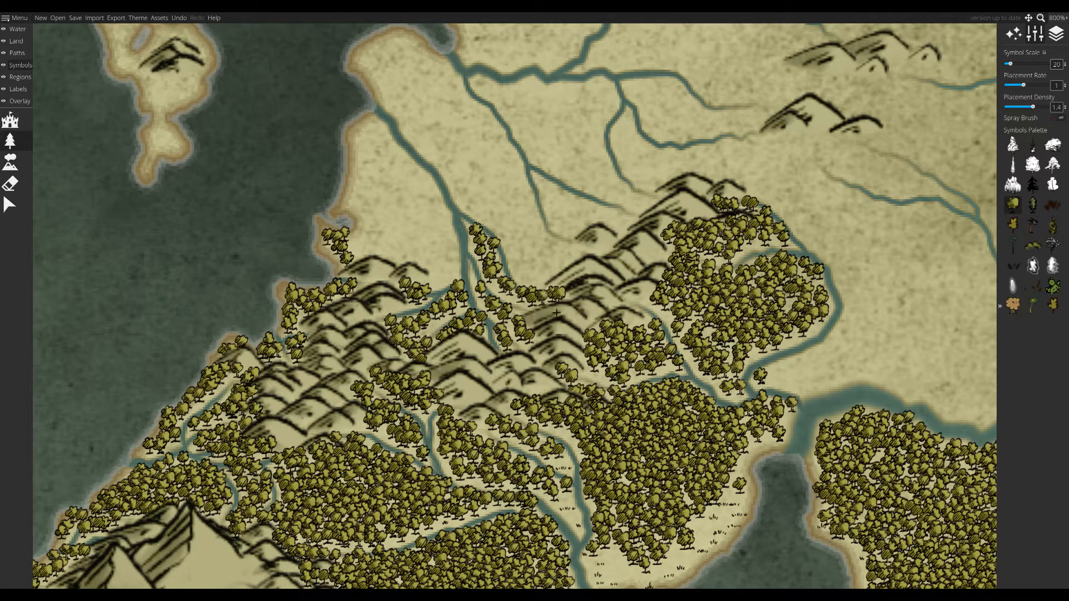
- Fill the coastal wedge northwest of the hills up to the river mouth with broadleaf trees and line the eastern hills' northern edge
left_click_drag(379, 227, 399, 306)
mouse_move(400, 307)
left_mouse_down()
mouse_move(384, 217)
mouse_move(383, 262)
mouse_move(446, 335)
mouse_move(384, 309)
mouse_move(417, 277)
mouse_move(469, 334)
mouse_move(457, 306)
left_mouse_up()
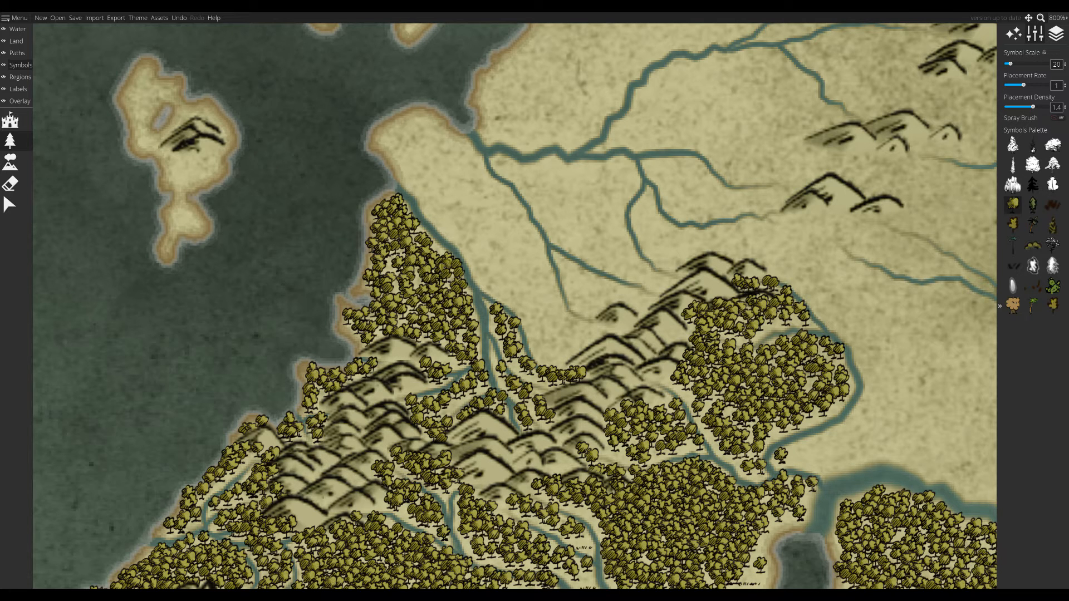
left_click_drag(629, 295, 529, 361)
mouse_move(532, 362)
left_mouse_down()
mouse_move(541, 379)
mouse_move(467, 433)
mouse_move(413, 359)
mouse_move(462, 403)
left_mouse_up()
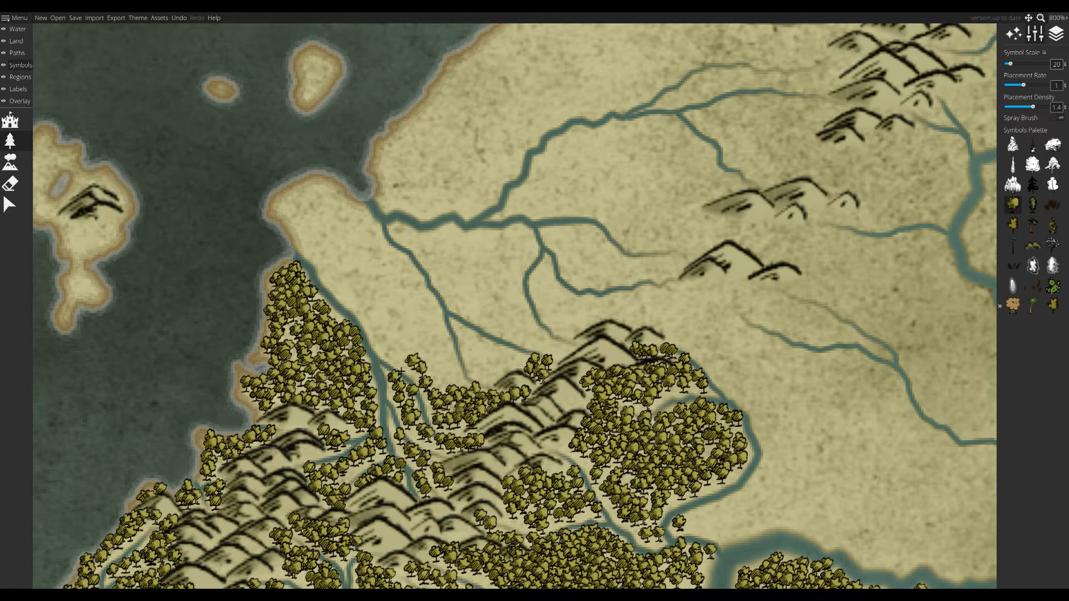
- Fill the coastal strip between the two river mouths with broadleaf trees and add trees and grass tufts to the nearby islets
left_click_drag(298, 204, 461, 368)
left_click(1053, 204)
mouse_move(365, 222)
left_mouse_down()
mouse_move(358, 237)
mouse_move(390, 303)
mouse_move(462, 395)
mouse_move(427, 289)
mouse_move(476, 356)
mouse_move(493, 412)
mouse_move(522, 393)
mouse_move(527, 414)
left_mouse_up()
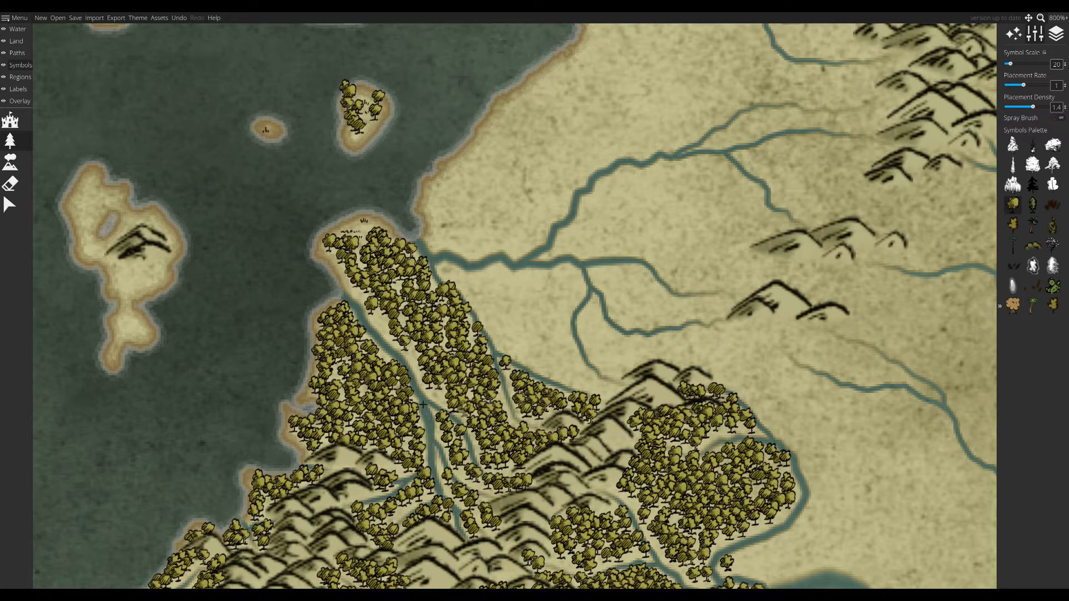
left_click_drag(379, 325, 542, 362)
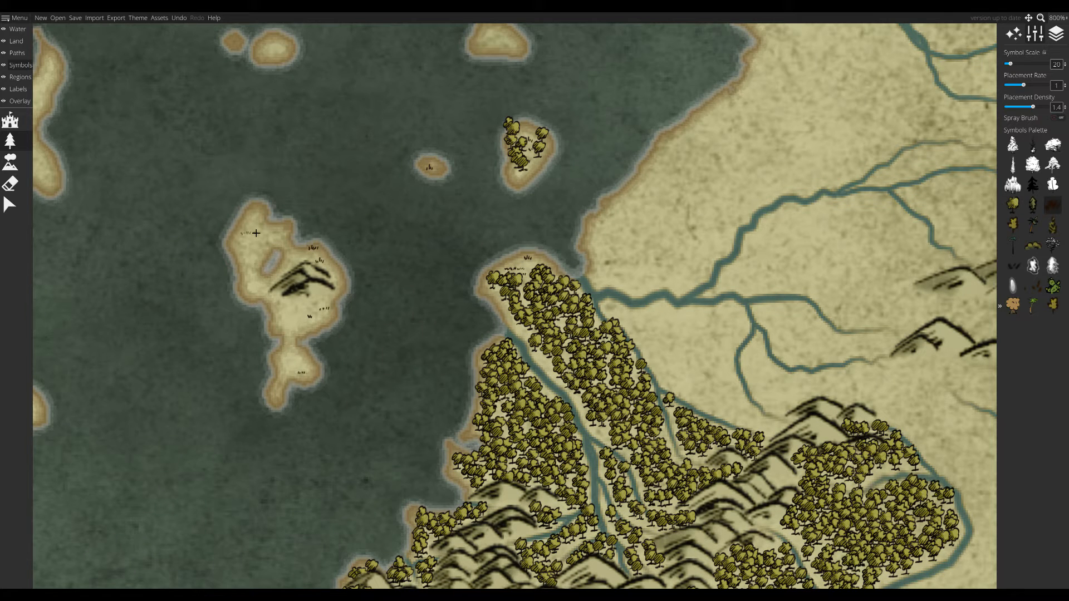
- Place broadleaf trees around the hill on the large western island and clusters on the two small islands north of it
left_click_drag(278, 240, 393, 518)
left_click(267, 301)
left_click(632, 260)
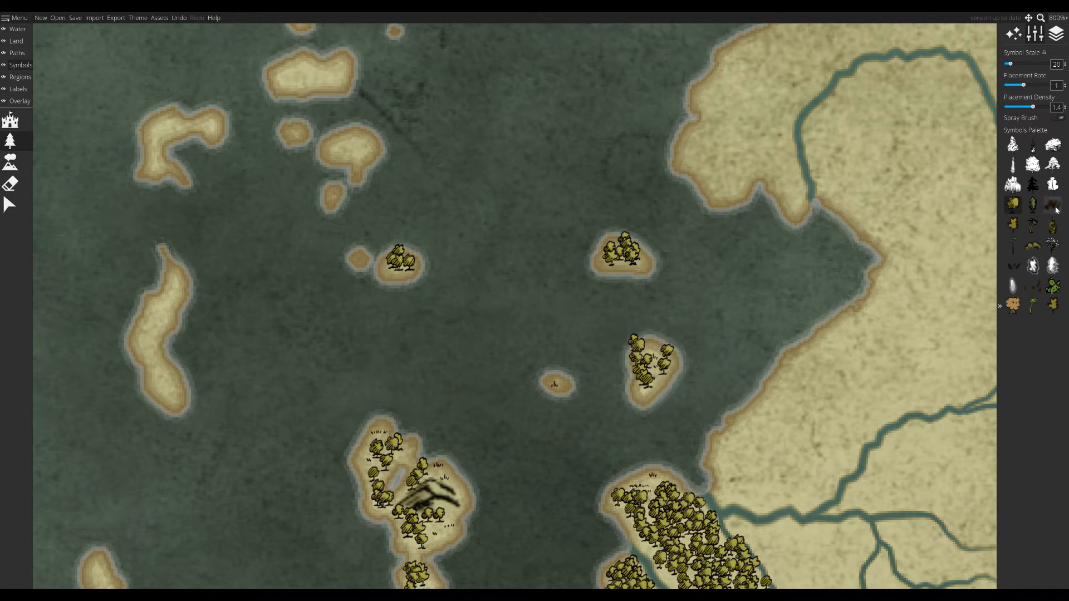
- Plant broadleaf trees on the islands farther north and scatter grass tufts on the tiny islets around them
left_click_drag(205, 501, 433, 193)
mouse_move(448, 243)
left_mouse_down()
mouse_move(554, 499)
mouse_move(397, 544)
left_mouse_up()
mouse_move(461, 259)
left_mouse_down()
mouse_move(430, 314)
mouse_move(481, 273)
left_mouse_up()
mouse_move(264, 375)
left_mouse_down()
mouse_move(323, 423)
mouse_move(346, 426)
left_mouse_up()
left_click_drag(335, 496, 472, 227)
mouse_move(404, 304)
left_mouse_down()
mouse_move(359, 332)
mouse_move(362, 320)
left_mouse_up()
left_click_drag(429, 396, 398, 393)
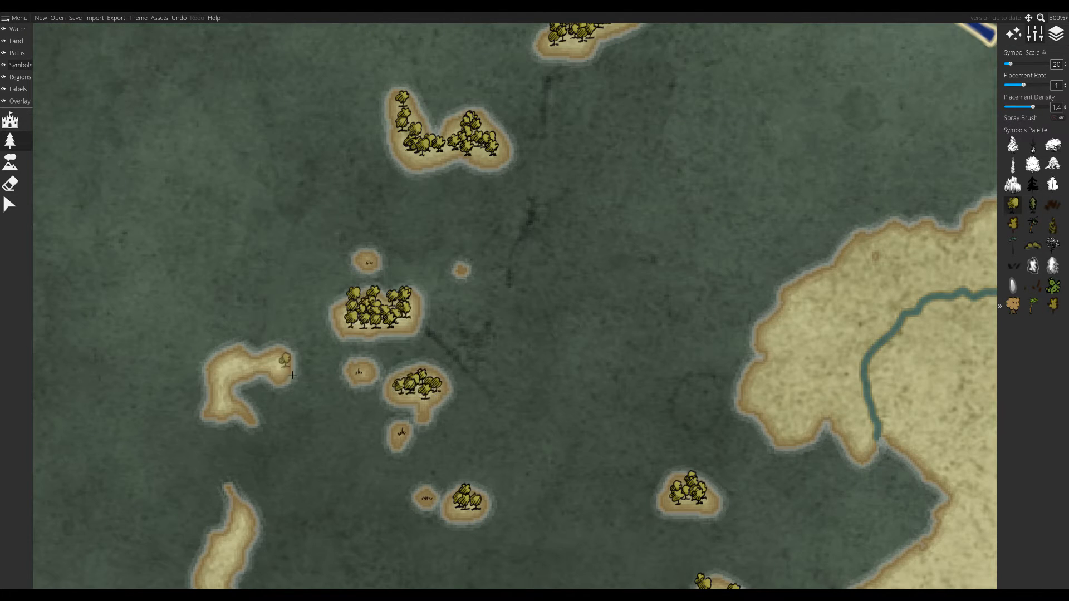
- Plant broadleaf trees on the hooked, elongated and southern curved islands and add grass tufts to the small islets between them
left_click_drag(285, 373, 222, 415)
mouse_move(255, 528)
left_mouse_down()
mouse_move(379, 209)
mouse_move(365, 318)
left_mouse_up()
mouse_move(285, 495)
left_mouse_down()
mouse_move(312, 257)
mouse_move(374, 306)
left_mouse_up()
left_click_drag(185, 551, 358, 404)
mouse_move(308, 396)
left_mouse_down()
mouse_move(365, 362)
mouse_move(408, 377)
left_mouse_up()
left_click_drag(388, 464, 360, 359)
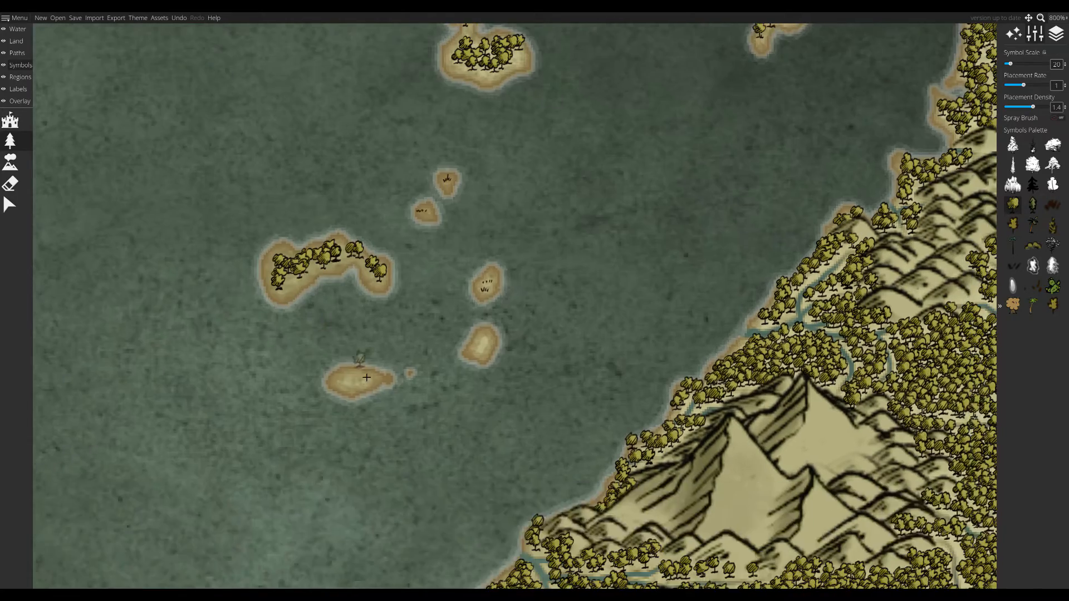
- Scatter grass along the mountain coast east of the Mouth of Aber label and add broadleaf and conifer trees by the valley stream
scroll(493, 349, "down", 4)
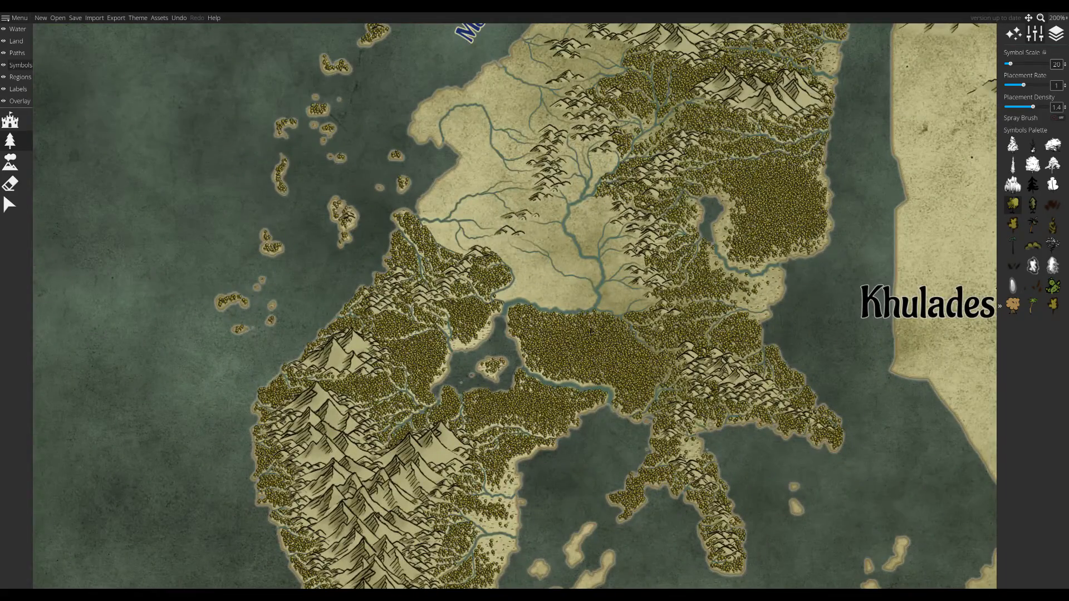
left_click_drag(591, 332, 493, 521)
left_click_drag(551, 176, 600, 387)
scroll(601, 387, "up", 4)
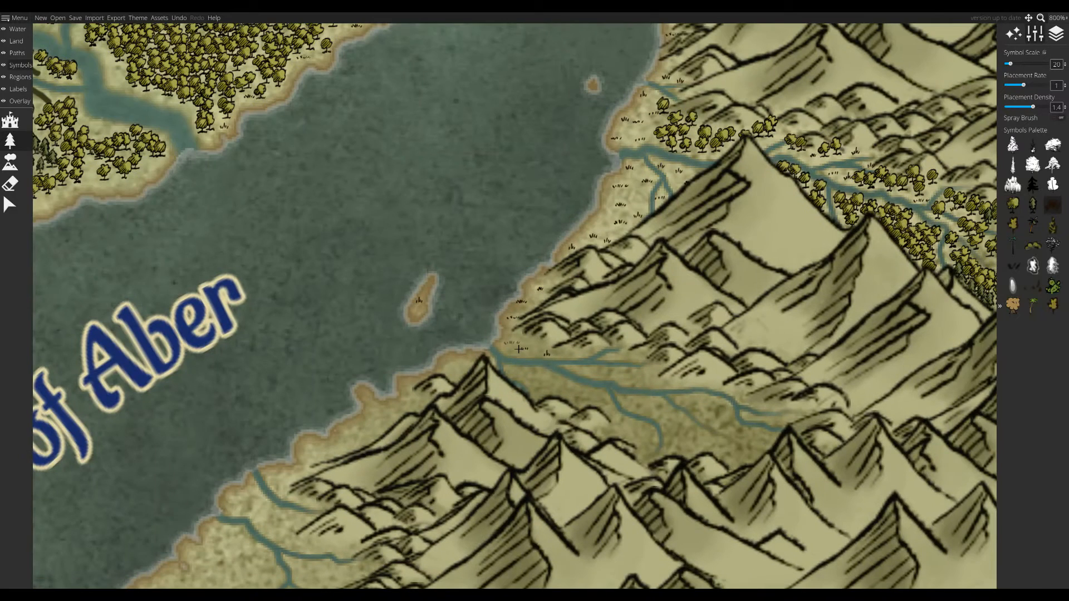
left_click_drag(790, 419, 647, 363)
left_click_drag(647, 363, 640, 383)
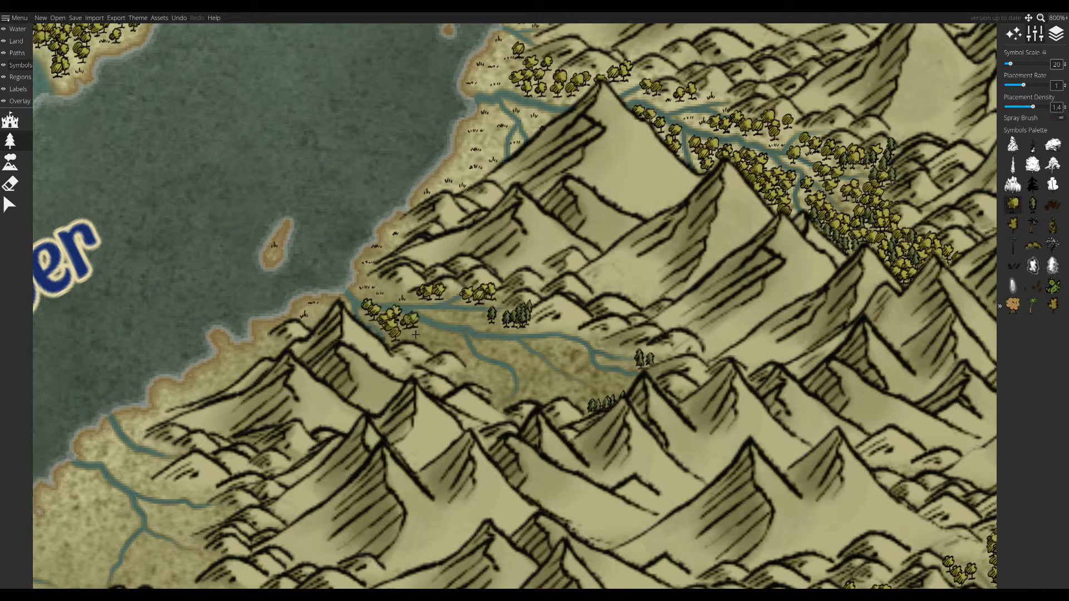
- Fill the stream valley with broadleaf trees and line the coast below the mountains down to the next small stream
mouse_move(462, 355)
left_mouse_down()
mouse_move(490, 390)
mouse_move(529, 389)
mouse_move(557, 368)
mouse_move(615, 392)
mouse_move(625, 372)
mouse_move(590, 390)
left_mouse_up()
mouse_move(268, 337)
left_mouse_down()
mouse_move(501, 329)
mouse_move(451, 367)
mouse_move(467, 384)
mouse_move(617, 293)
left_mouse_up()
left_click_drag(579, 290, 537, 306)
left_click_drag(538, 306, 585, 317)
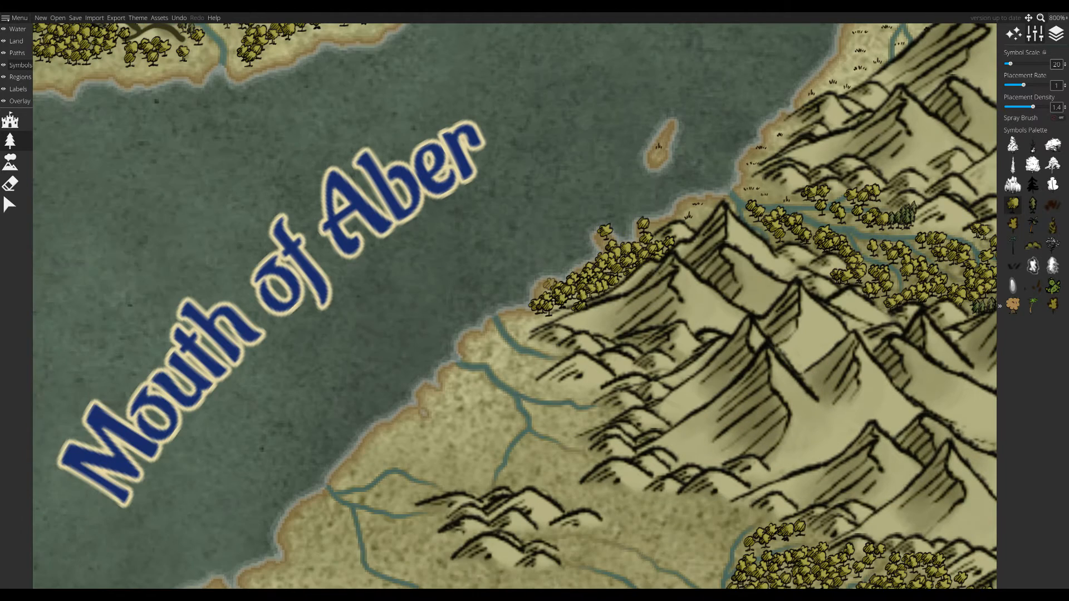
mouse_move(524, 336)
left_mouse_down()
mouse_move(554, 353)
mouse_move(552, 377)
left_mouse_up()
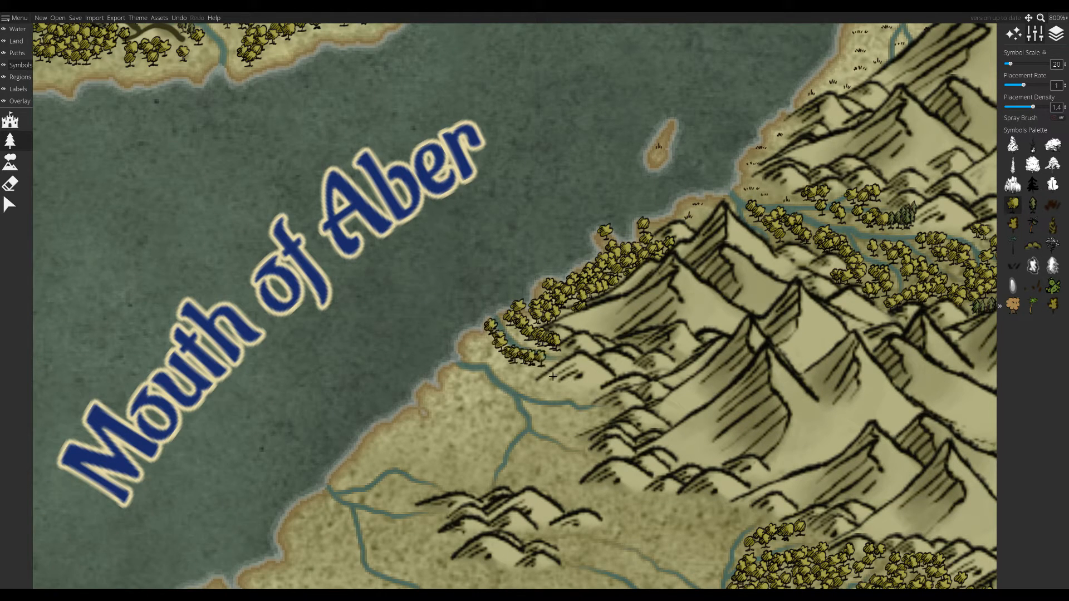
- Surround the small coastal streams southeast of the Mouth of Aber label with broadleaf trees and extend them along the mountain foothills
mouse_move(498, 352)
left_mouse_down()
mouse_move(471, 337)
mouse_move(478, 356)
mouse_move(589, 408)
mouse_move(540, 400)
left_mouse_up()
scroll(579, 390, "down", 1)
mouse_move(619, 372)
left_mouse_down()
mouse_move(550, 385)
mouse_move(584, 393)
left_mouse_up()
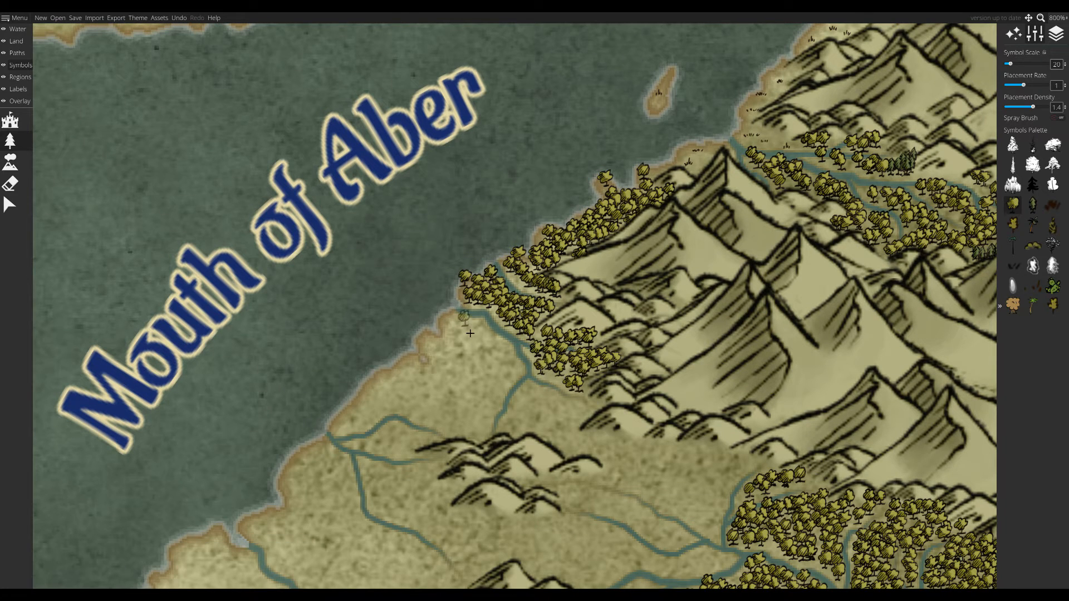
mouse_move(490, 338)
left_mouse_down()
mouse_move(502, 357)
mouse_move(445, 412)
mouse_move(406, 385)
mouse_move(456, 345)
left_mouse_up()
scroll(533, 338, "down", 1)
left_click_drag(534, 337, 467, 298)
mouse_move(468, 318)
left_mouse_down()
mouse_move(462, 334)
mouse_move(501, 367)
mouse_move(668, 384)
mouse_move(590, 403)
mouse_move(640, 459)
mouse_move(655, 443)
left_mouse_up()
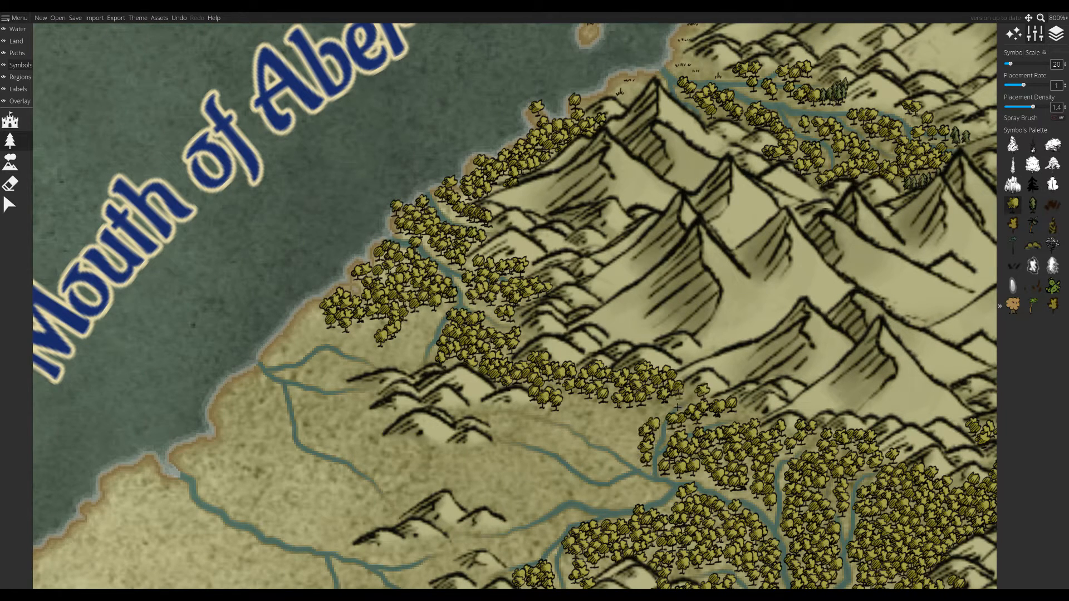
- Fill the basin between the mountain foothills and the river with broadleaf trees around its streams, undoing one stray stroke
mouse_move(563, 390)
left_mouse_down()
mouse_move(632, 454)
mouse_move(640, 409)
mouse_move(667, 407)
left_mouse_up()
mouse_move(534, 405)
left_mouse_down()
mouse_move(531, 353)
mouse_move(615, 415)
mouse_move(451, 357)
mouse_move(573, 400)
mouse_move(651, 448)
mouse_move(576, 438)
mouse_move(583, 444)
mouse_move(548, 457)
left_mouse_up()
mouse_move(548, 457)
left_mouse_down()
mouse_move(566, 405)
mouse_move(538, 448)
mouse_move(556, 453)
mouse_move(440, 342)
mouse_move(540, 404)
mouse_move(467, 384)
left_mouse_up()
key("ctrl+z")
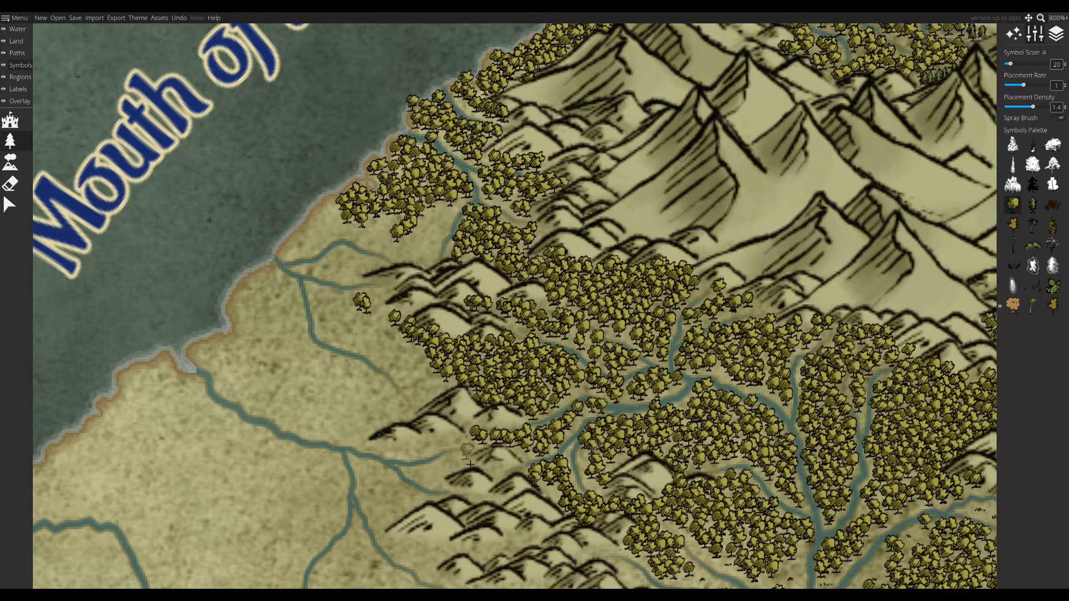
left_click_drag(518, 481, 528, 392)
left_click_drag(410, 358, 532, 372)
left_click_drag(554, 311, 582, 312)
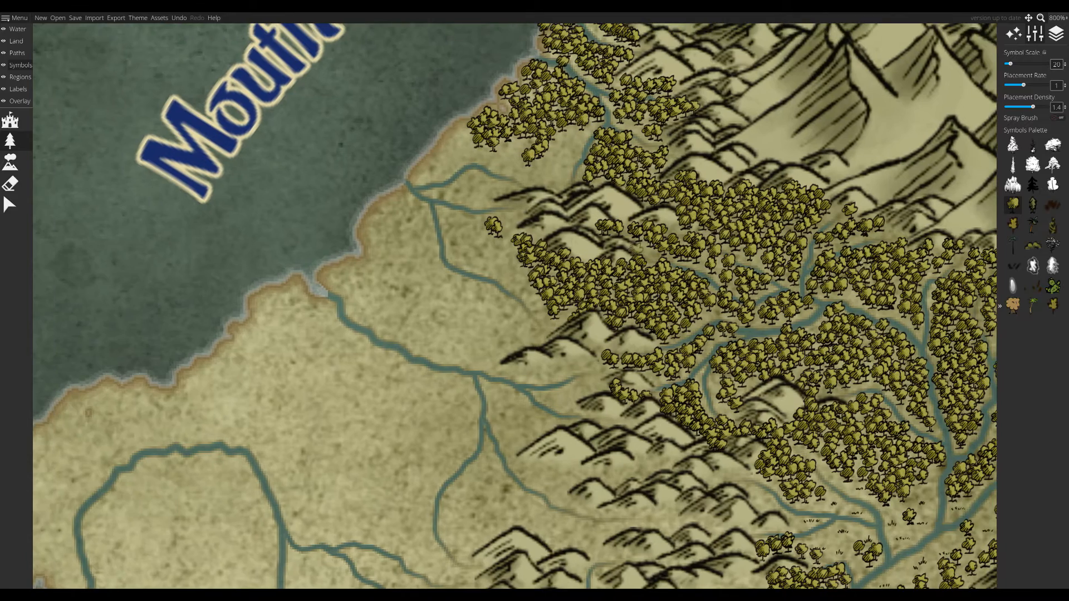
- Extend the broadleaf forest along the coast southwest to the mouth of the next small stream
left_click_drag(402, 147, 397, 229)
left_click_drag(409, 245, 464, 227)
left_click_drag(572, 253, 424, 268)
left_click_drag(508, 277, 438, 277)
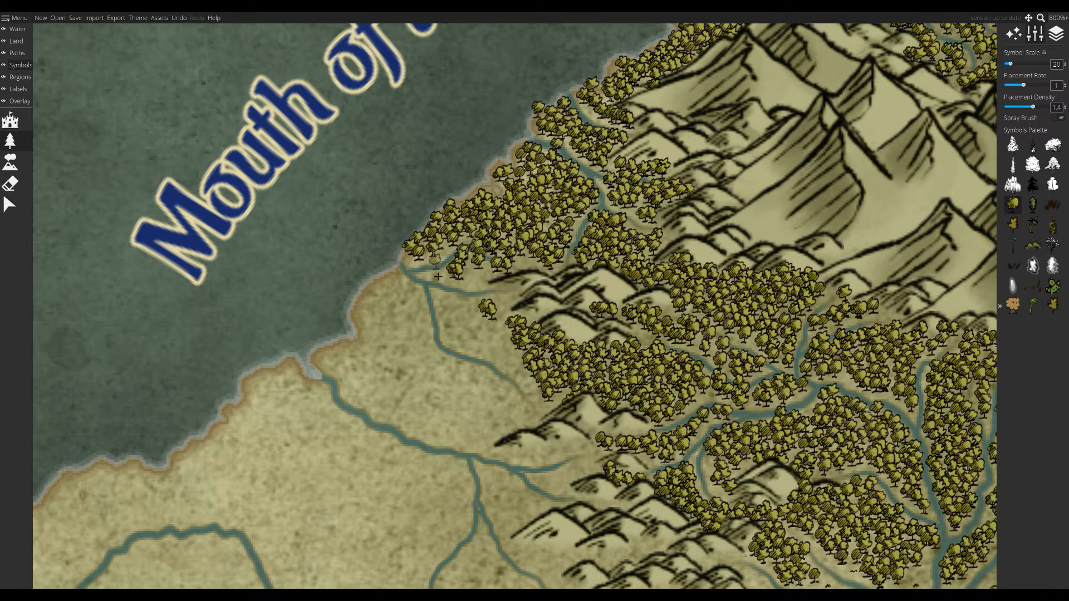
- Fill both sides of the small coastal stream with broadleaf trees down to the larger river's mouth and the nearby hills
left_click_drag(513, 348, 448, 302)
mouse_move(568, 379)
left_mouse_down()
mouse_move(613, 335)
mouse_move(456, 320)
left_mouse_up()
left_click_drag(446, 237, 504, 334)
mouse_move(468, 270)
left_mouse_down()
mouse_move(536, 345)
mouse_move(574, 336)
mouse_move(512, 303)
mouse_move(568, 339)
left_mouse_up()
mouse_move(467, 337)
left_mouse_down()
mouse_move(443, 242)
mouse_move(389, 318)
mouse_move(452, 292)
mouse_move(543, 362)
mouse_move(540, 256)
left_mouse_up()
mouse_move(638, 309)
left_mouse_down()
mouse_move(585, 343)
mouse_move(640, 367)
left_mouse_up()
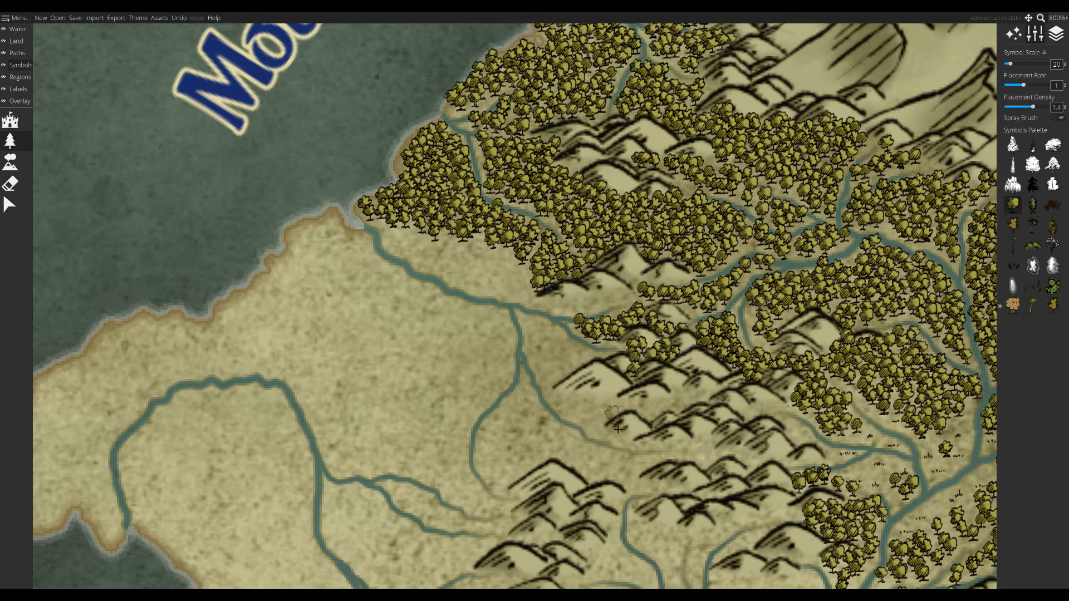
- Complete the broadleaf forest along the river's north bank and plant trees around the northern edge of the hills south of it
left_click(10, 141)
mouse_move(551, 320)
left_mouse_down()
mouse_move(591, 356)
mouse_move(635, 289)
mouse_move(495, 247)
mouse_move(402, 242)
mouse_move(509, 281)
mouse_move(493, 293)
left_mouse_up()
left_click(10, 205)
left_click(10, 141)
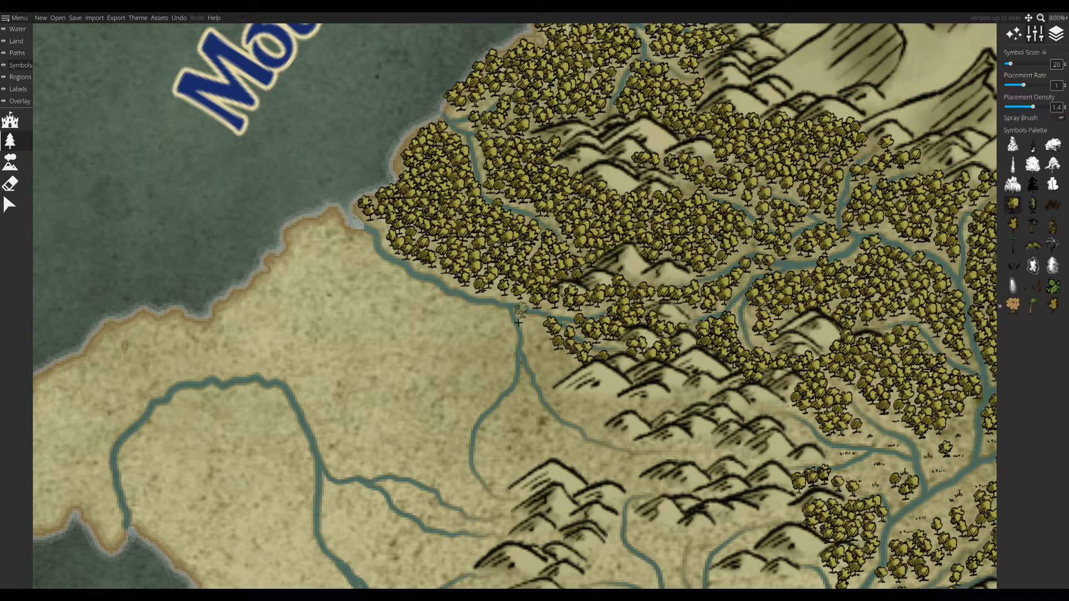
mouse_move(524, 326)
left_mouse_down()
mouse_move(554, 374)
mouse_move(576, 368)
left_mouse_up()
left_click_drag(641, 407, 542, 331)
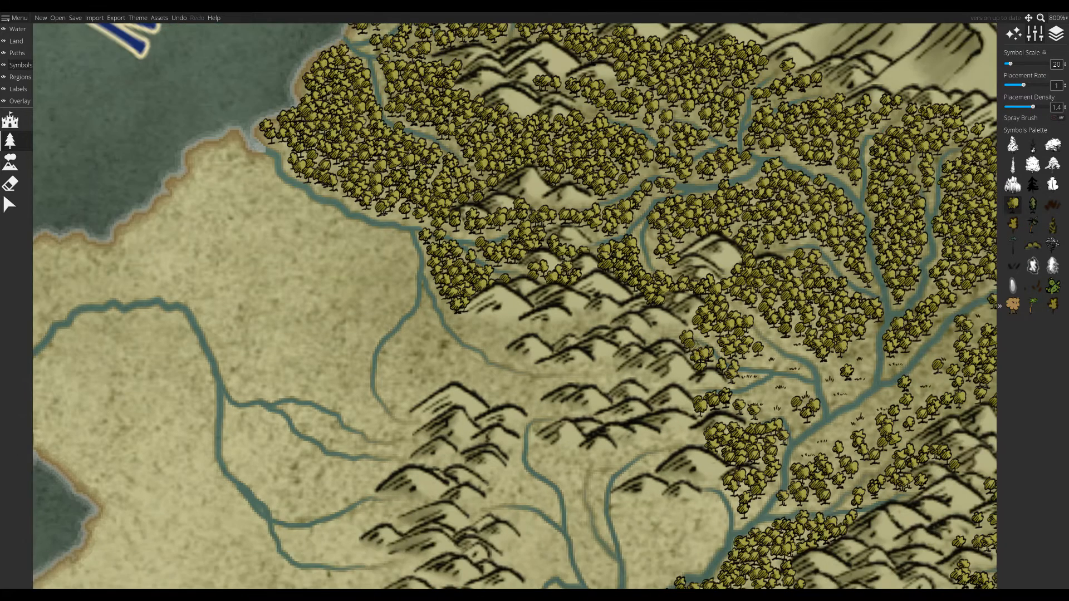
mouse_move(686, 353)
left_mouse_down()
mouse_move(635, 330)
mouse_move(545, 328)
mouse_move(543, 346)
mouse_move(498, 334)
left_mouse_up()
mouse_move(561, 425)
left_mouse_down()
mouse_move(542, 345)
mouse_move(724, 431)
left_mouse_up()
- Use the spray brush to fill the plain south of the river and the land inside the big river bend with dense broadleaf forest
left_click_drag(365, 189, 407, 270)
left_click(1060, 118)
mouse_move(476, 295)
left_mouse_down()
mouse_move(426, 270)
mouse_move(385, 239)
mouse_move(461, 320)
mouse_move(429, 319)
left_mouse_up()
mouse_move(428, 318)
left_mouse_down()
mouse_move(549, 242)
mouse_move(412, 322)
mouse_move(345, 334)
mouse_move(435, 368)
mouse_move(412, 390)
mouse_move(471, 474)
mouse_move(448, 468)
left_mouse_up()
left_click_drag(484, 437, 624, 200)
mouse_move(612, 239)
left_mouse_down()
mouse_move(598, 267)
mouse_move(569, 281)
left_mouse_up()
scroll(572, 248, "up", 3)
mouse_move(430, 143)
left_mouse_down()
mouse_move(404, 159)
mouse_move(465, 158)
left_mouse_up()
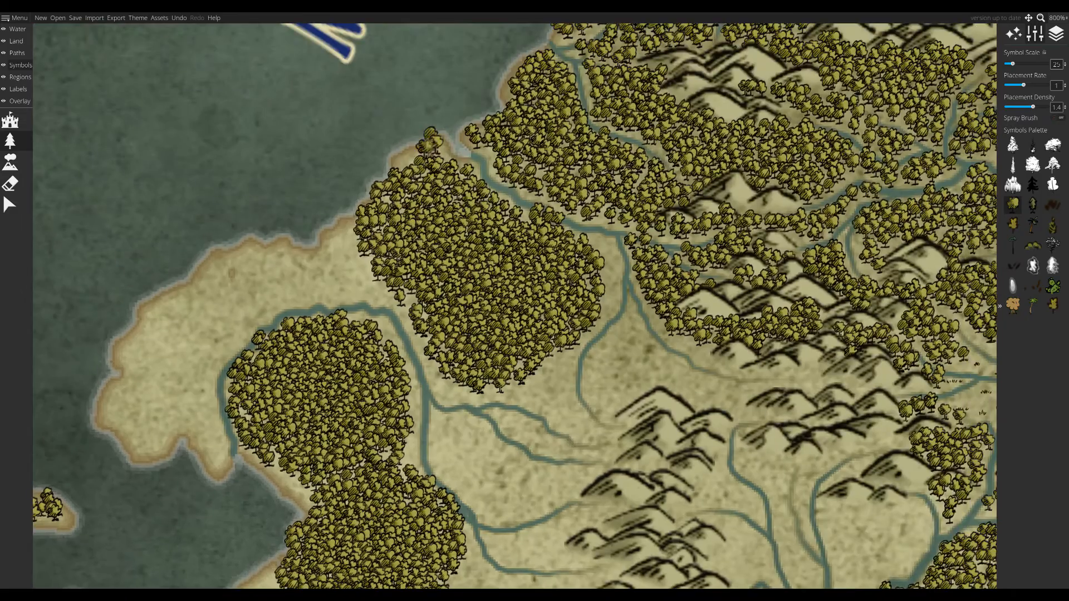
- Fill the land between the forked streams beside the dense forest with broadleaf trees and continue them through the northern hills
mouse_move(575, 239)
left_mouse_down()
mouse_move(605, 246)
mouse_move(580, 275)
left_mouse_up()
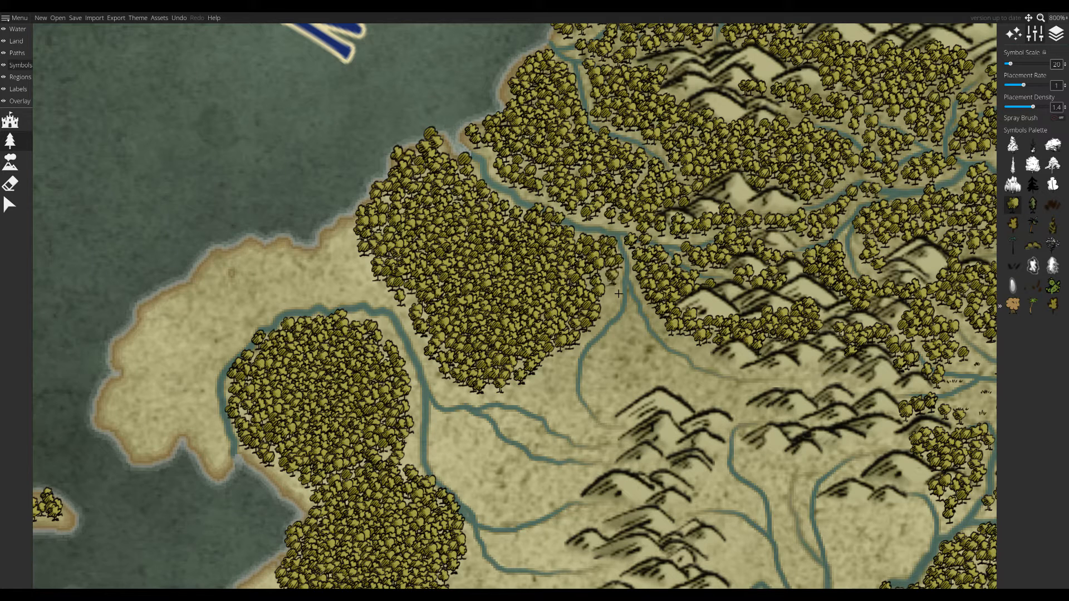
mouse_move(610, 307)
left_mouse_down()
mouse_move(697, 357)
mouse_move(654, 344)
mouse_move(686, 379)
left_mouse_up()
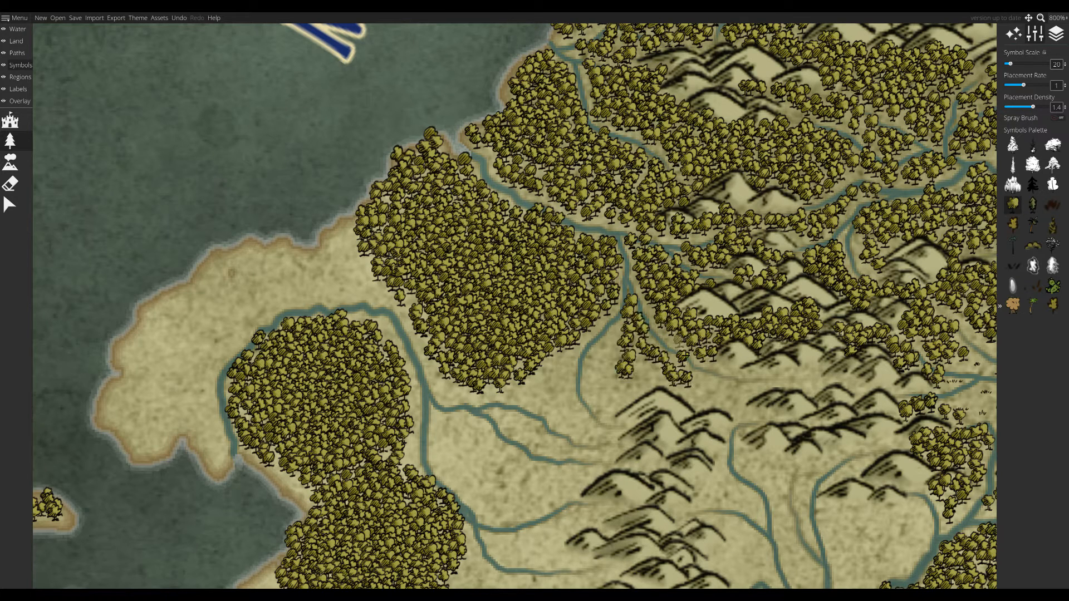
left_click_drag(566, 379, 551, 368)
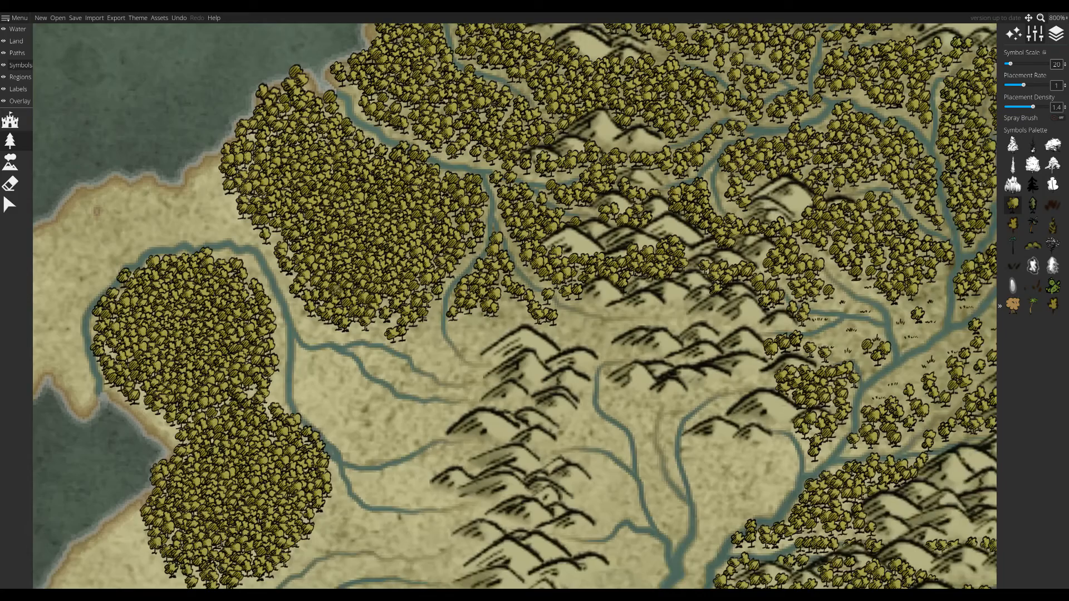
mouse_move(557, 323)
left_mouse_down()
mouse_move(674, 323)
mouse_move(622, 340)
left_mouse_up()
left_click_drag(590, 301, 629, 355)
mouse_move(490, 322)
left_mouse_down()
mouse_move(529, 270)
mouse_move(585, 311)
mouse_move(496, 329)
left_mouse_up()
mouse_move(624, 344)
left_mouse_down()
mouse_move(640, 363)
mouse_move(668, 328)
left_mouse_up()
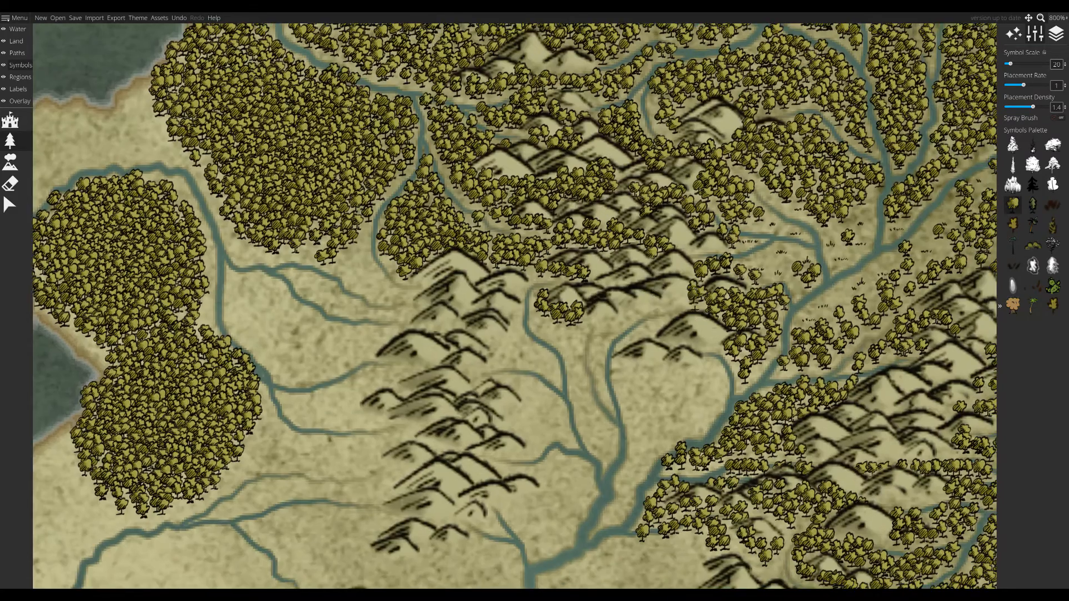
- Place broadleaf trees around the headwater streams east of the central hills
left_click_drag(663, 323, 702, 300)
left_click_drag(638, 318, 609, 379)
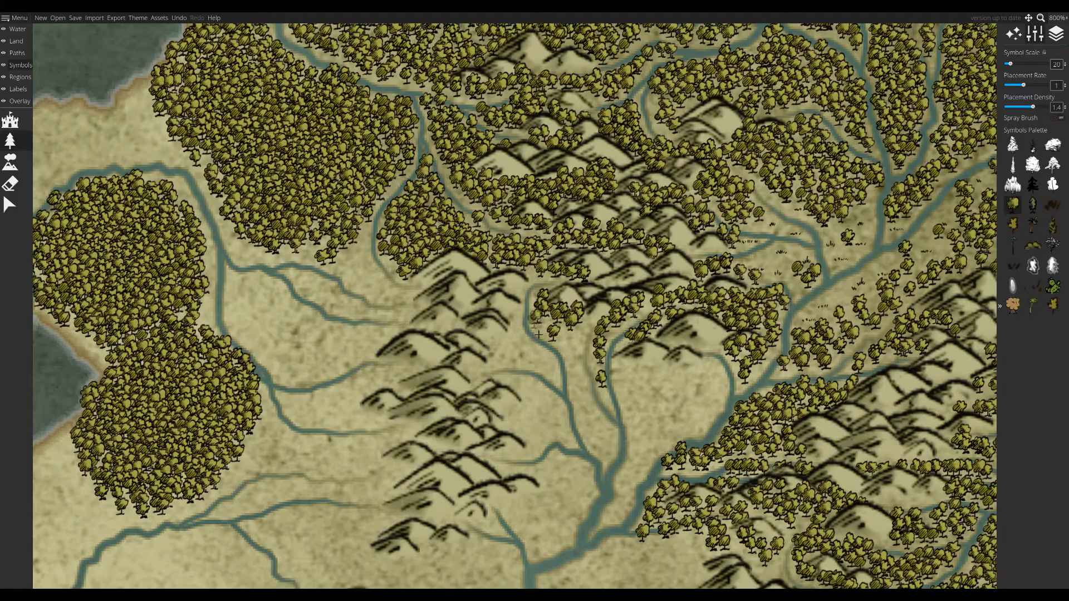
mouse_move(539, 334)
left_mouse_down()
mouse_move(507, 363)
mouse_move(518, 398)
left_mouse_up()
left_click_drag(518, 398, 557, 409)
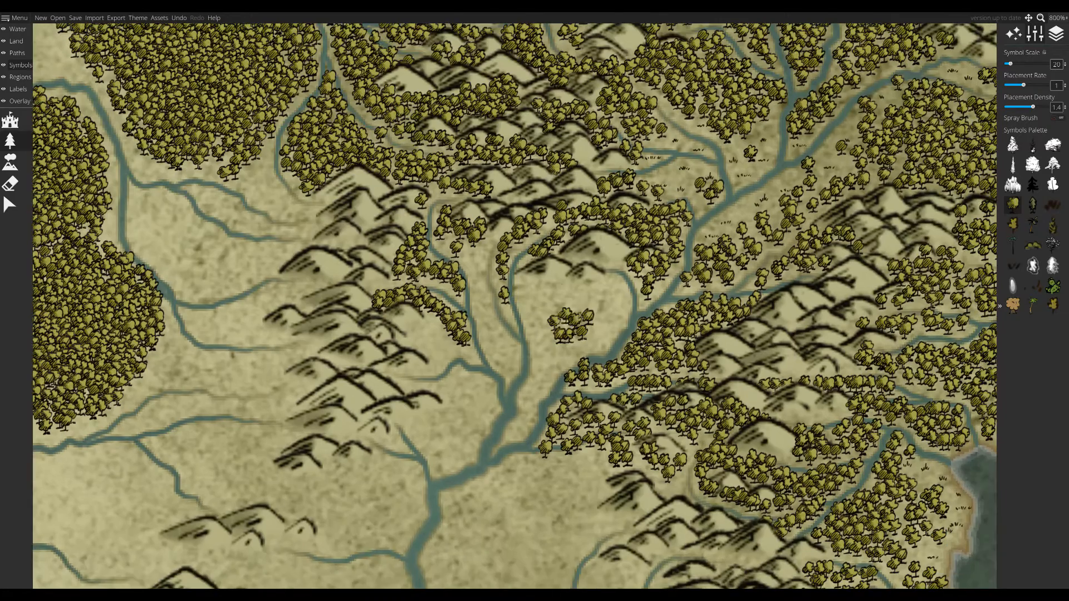
- Fill the loop between the tributaries and the ground between the central hills and the main river with broadleaf trees
mouse_move(580, 295)
left_mouse_down()
mouse_move(613, 329)
mouse_move(534, 277)
left_mouse_up()
left_click_drag(480, 237, 494, 323)
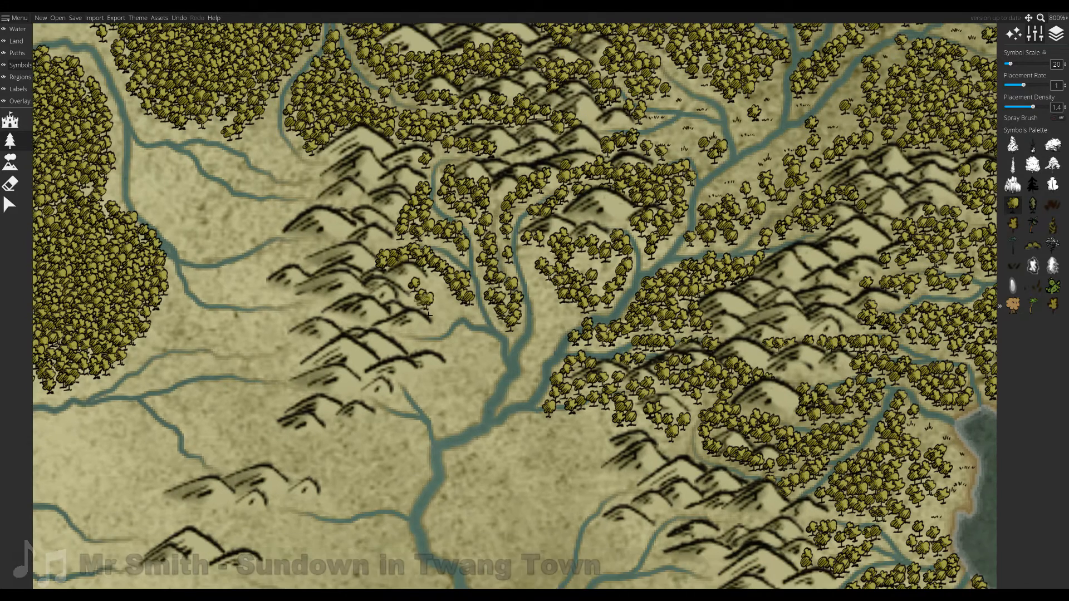
mouse_move(424, 278)
left_mouse_down()
mouse_move(442, 312)
mouse_move(420, 328)
mouse_move(474, 349)
mouse_move(401, 334)
mouse_move(439, 384)
left_mouse_up()
mouse_move(579, 262)
left_mouse_down()
mouse_move(596, 278)
mouse_move(543, 295)
mouse_move(523, 379)
mouse_move(581, 326)
left_mouse_up()
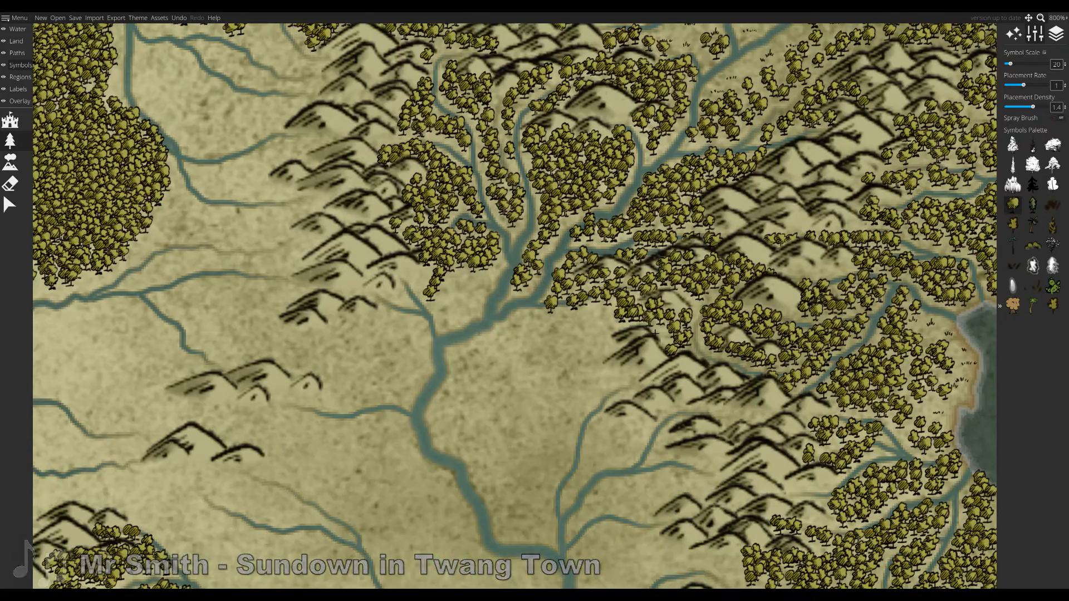
mouse_move(557, 312)
left_mouse_down()
mouse_move(514, 335)
mouse_move(432, 287)
left_mouse_up()
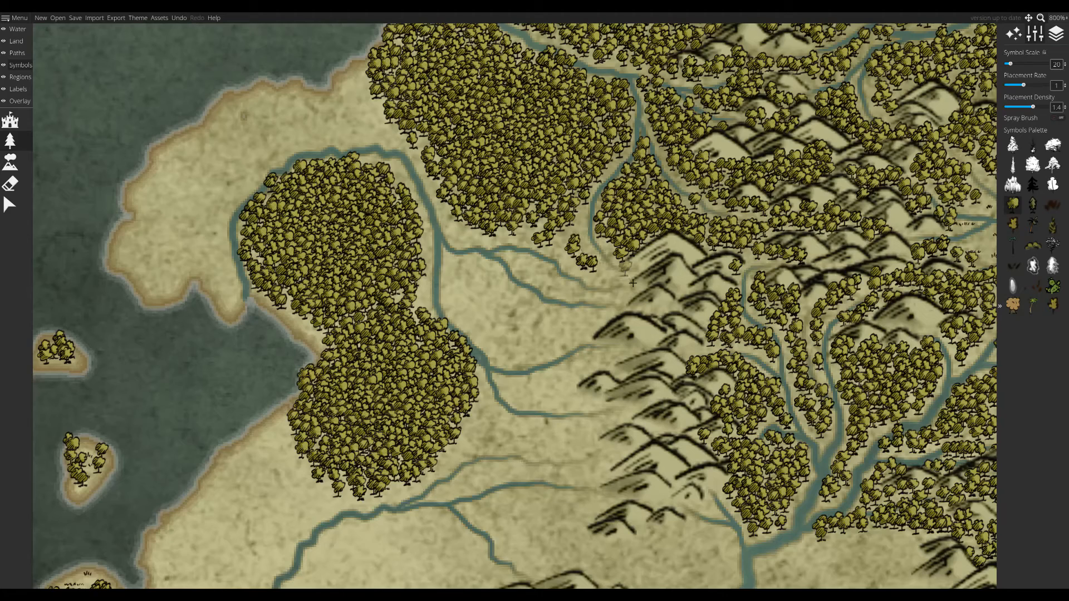
- Close the gap south of the large forest and plant broadleaf trees around the forked stream west of the central hills
left_click_drag(613, 262, 525, 256)
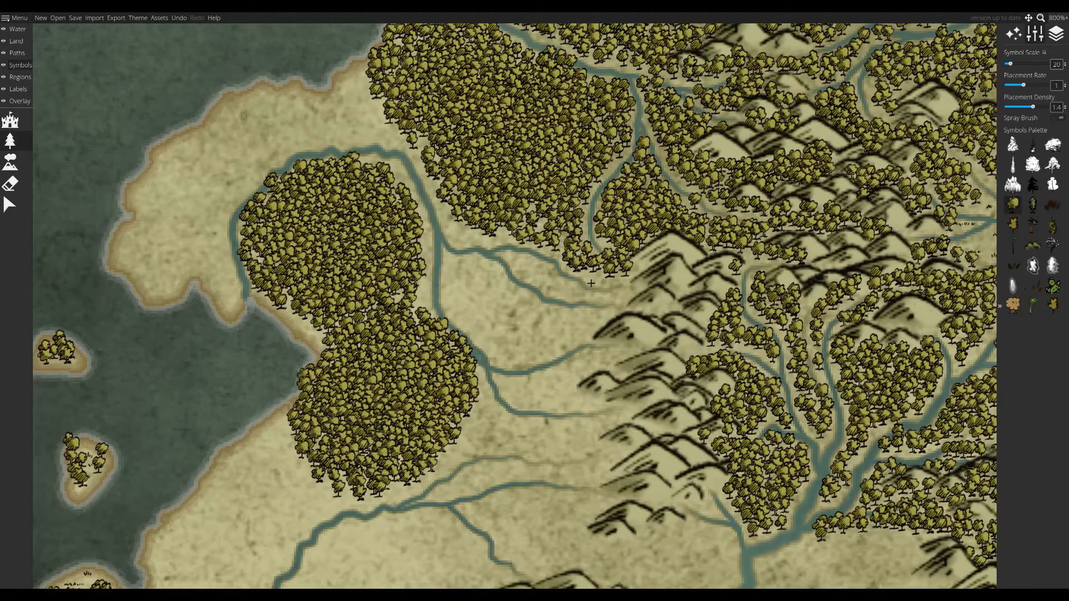
mouse_move(598, 304)
left_mouse_down()
mouse_move(513, 261)
mouse_move(625, 329)
mouse_move(456, 265)
mouse_move(488, 331)
mouse_move(510, 339)
mouse_move(533, 288)
mouse_move(553, 335)
left_mouse_up()
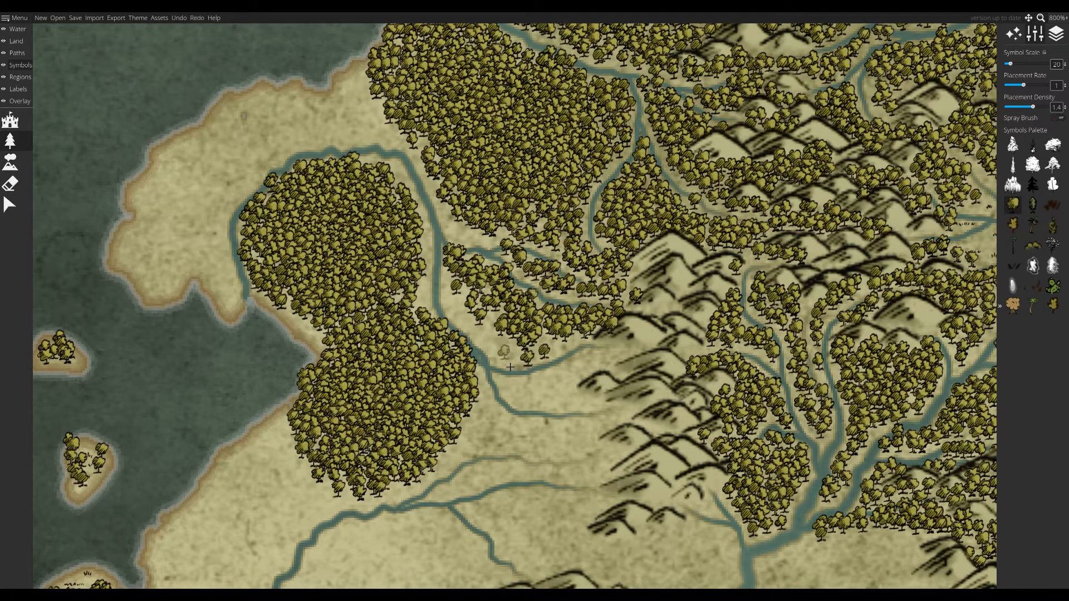
left_click_drag(510, 367, 456, 285)
- Extend the broadleaf forest around the southern streams west of the central hills, down to the next river's north bank
mouse_move(577, 348)
left_mouse_down()
mouse_move(612, 356)
mouse_move(619, 370)
mouse_move(546, 384)
mouse_move(560, 400)
mouse_move(730, 448)
left_mouse_up()
mouse_move(551, 407)
left_mouse_down()
mouse_move(543, 396)
mouse_move(610, 434)
mouse_move(601, 418)
left_mouse_up()
left_click_drag(601, 418, 664, 327)
mouse_move(668, 334)
left_mouse_down()
mouse_move(683, 379)
mouse_move(611, 363)
mouse_move(607, 340)
left_mouse_up()
left_click_drag(536, 371, 579, 387)
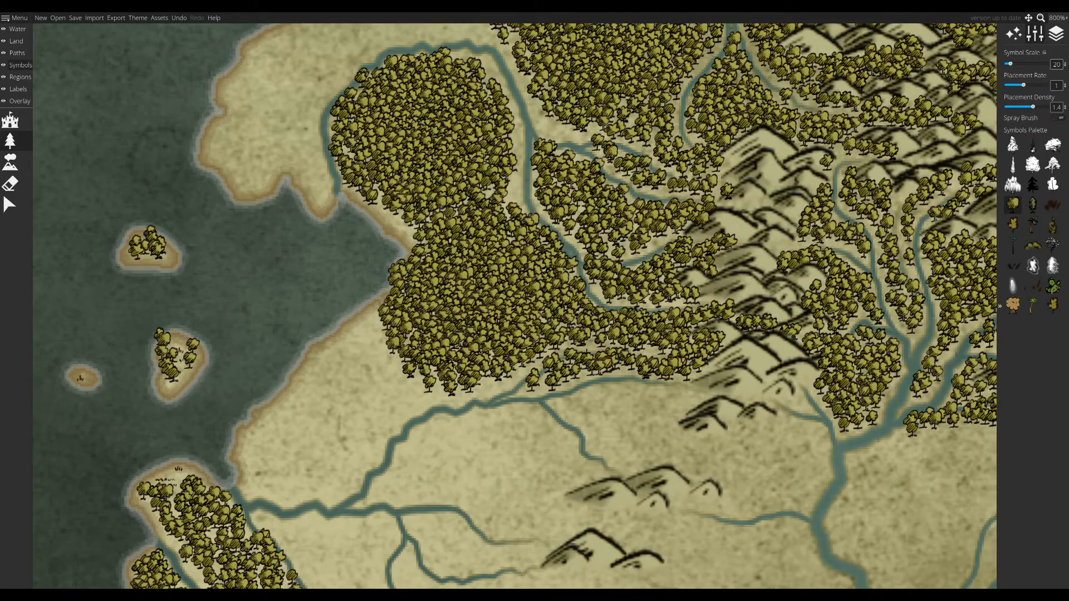
- Cover the rounded northwestern peninsula outside the river bend with broadleaf trees, from its coast inward
left_click_drag(580, 339, 752, 585)
left_click_drag(579, 248, 473, 320)
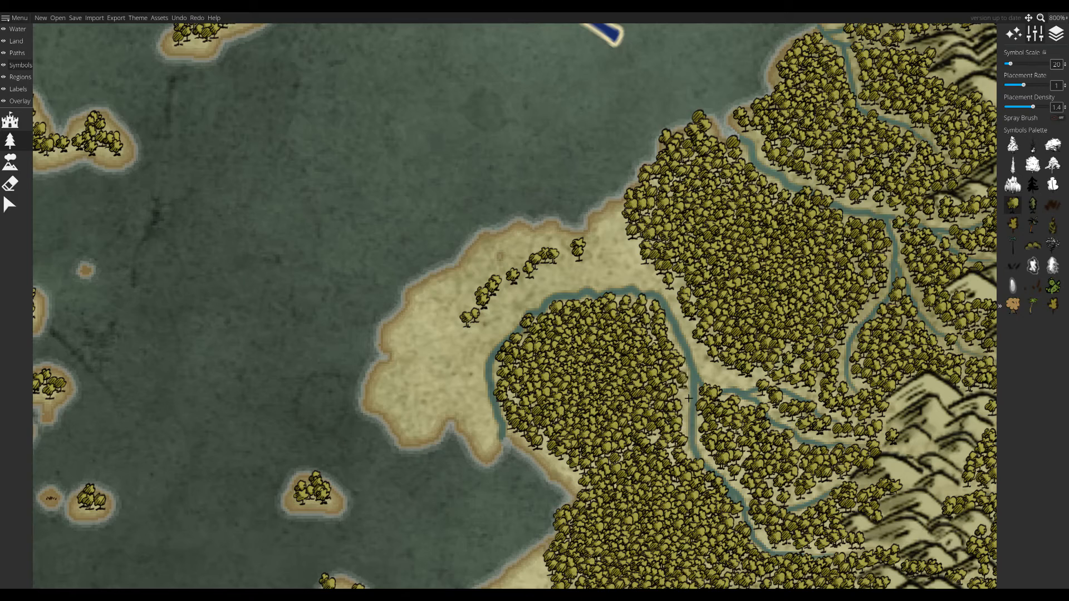
mouse_move(654, 289)
left_mouse_down()
mouse_move(623, 225)
mouse_move(519, 246)
mouse_move(395, 345)
mouse_move(392, 392)
mouse_move(490, 442)
mouse_move(554, 282)
mouse_move(573, 294)
left_mouse_up()
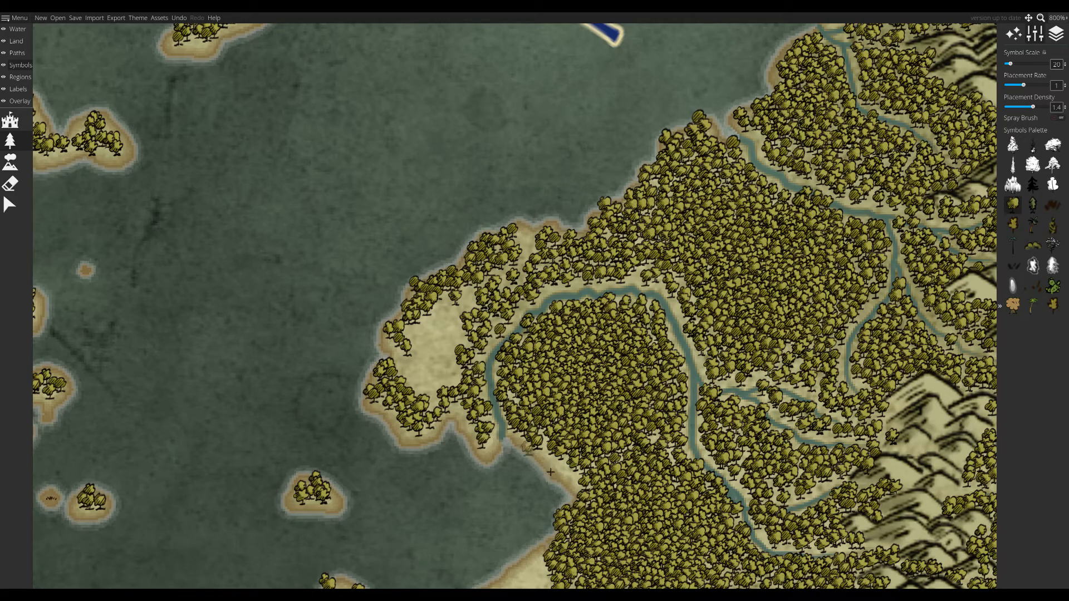
mouse_move(400, 361)
left_mouse_down()
mouse_move(465, 340)
mouse_move(423, 373)
mouse_move(473, 289)
mouse_move(459, 401)
left_mouse_up()
- Fill the bare patch on the northwestern peninsula with broadleaf trees and scatter grass over the coastal plain south of the large forest
left_click_drag(509, 392, 305, 262)
scroll(457, 390, "down", 6)
left_click_drag(456, 389, 405, 417)
scroll(356, 490, "up", 6)
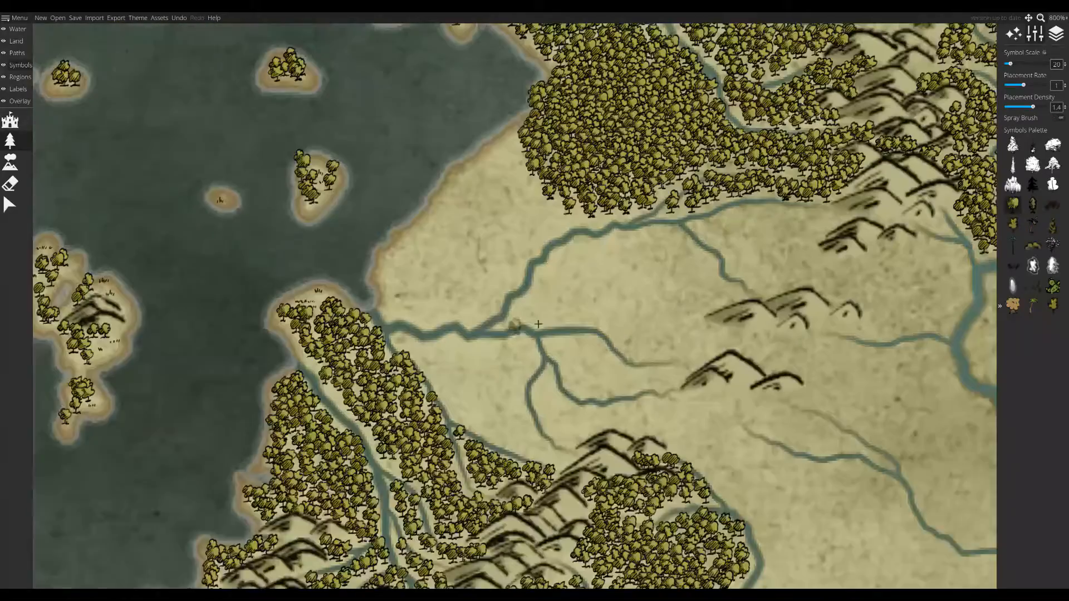
left_click_drag(536, 316, 546, 378)
left_click(1052, 205)
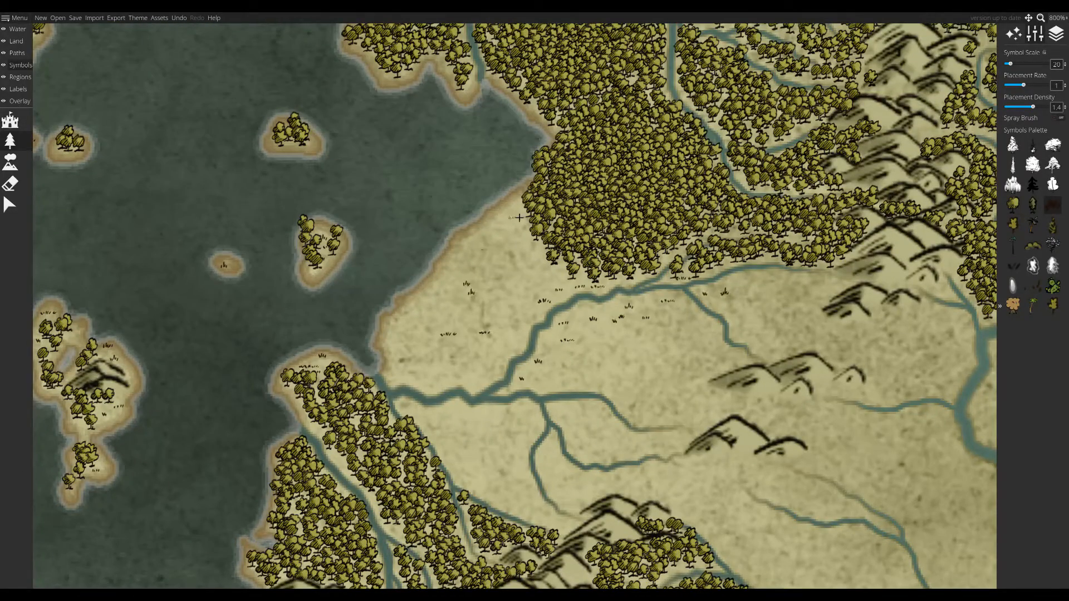
- Extend the broadleaf trees southwest of the large forest and plant the ground around the forked streams south of the coastal river
left_click(1012, 205)
mouse_move(529, 226)
left_mouse_down()
mouse_move(465, 319)
mouse_move(471, 359)
left_mouse_up()
left_click_drag(471, 359, 416, 319)
mouse_move(432, 423)
left_mouse_down()
mouse_move(401, 395)
mouse_move(488, 486)
mouse_move(390, 396)
mouse_move(472, 426)
left_mouse_up()
left_click(9, 205)
left_click(9, 140)
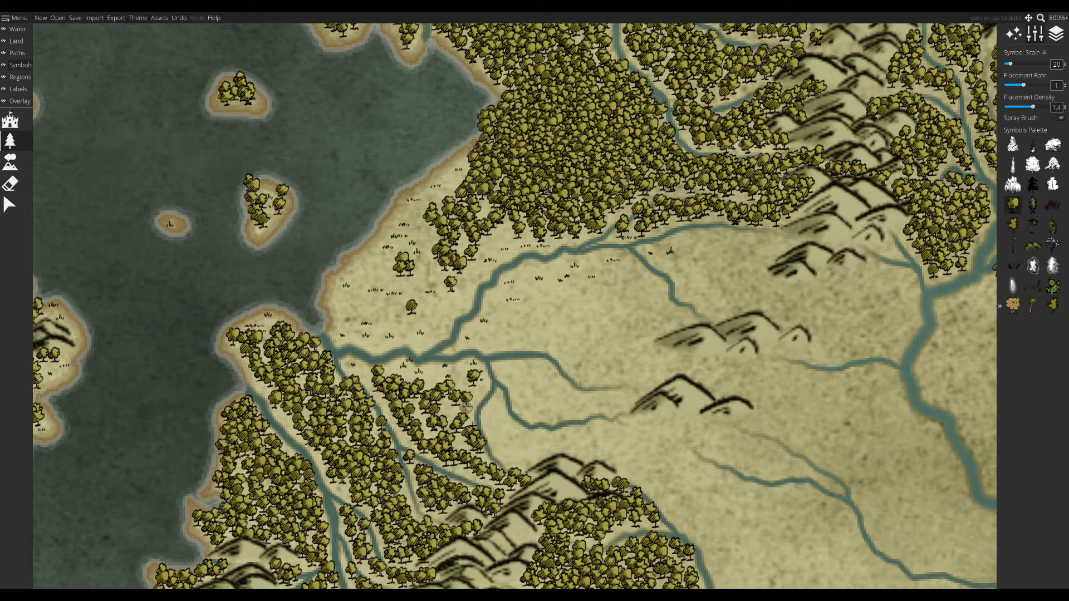
mouse_move(506, 458)
left_mouse_down()
mouse_move(634, 445)
mouse_move(515, 370)
mouse_move(582, 414)
mouse_move(673, 437)
mouse_move(529, 514)
left_mouse_up()
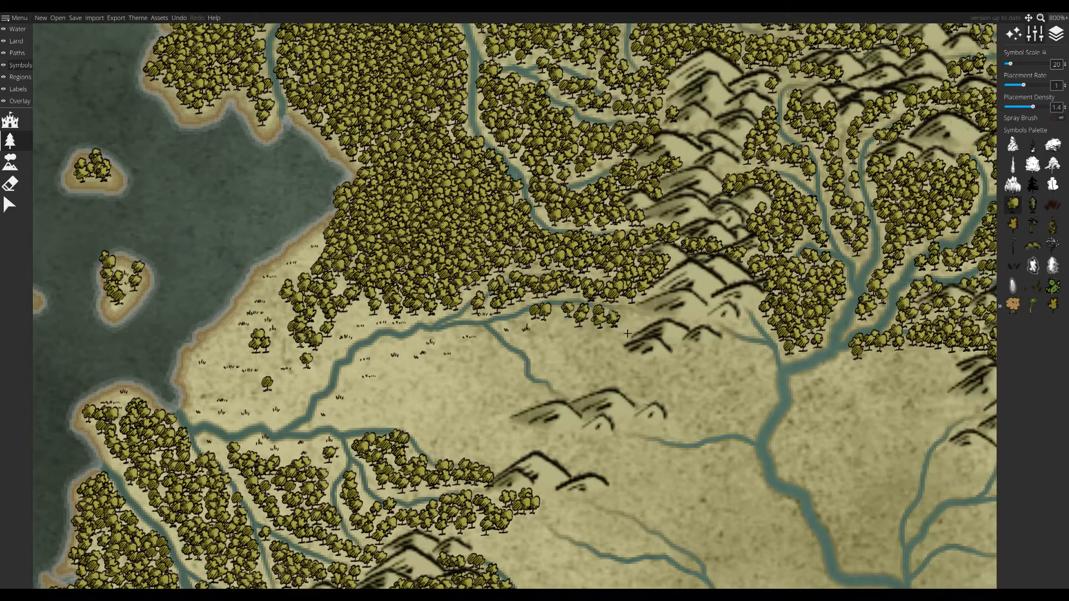
- Plant broadleaf trees around the small hills west of the main river and scatter grass over the central plain
mouse_move(640, 333)
left_mouse_down()
mouse_move(543, 359)
mouse_move(750, 339)
mouse_move(749, 356)
mouse_move(775, 369)
left_mouse_up()
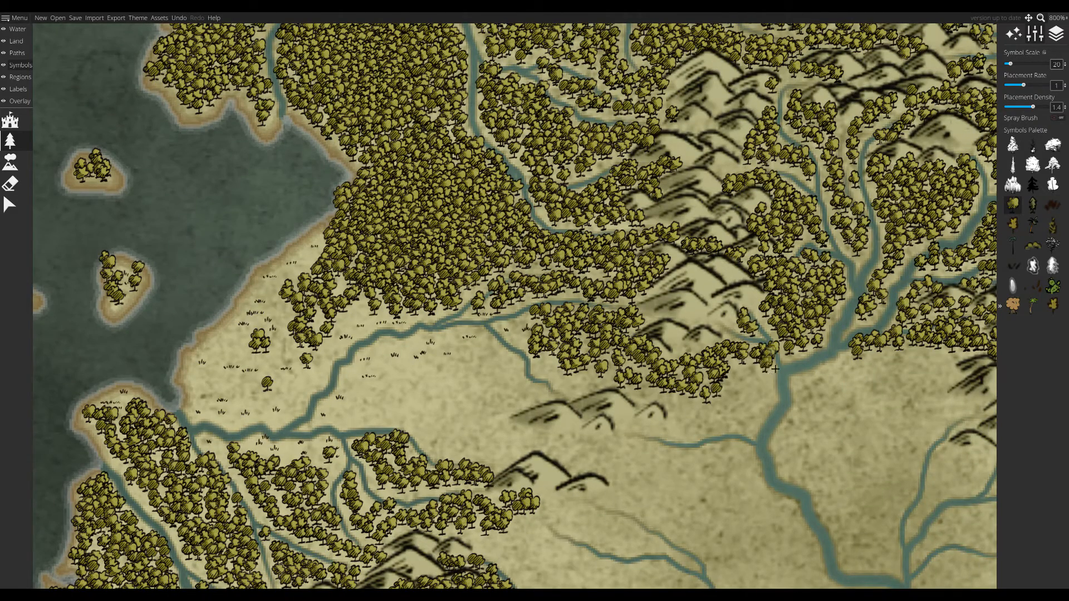
mouse_move(757, 438)
left_mouse_down()
mouse_move(715, 426)
mouse_move(752, 371)
mouse_move(562, 373)
mouse_move(724, 384)
left_mouse_up()
left_click_drag(690, 345, 735, 401)
mouse_move(557, 406)
left_mouse_down()
mouse_move(446, 367)
mouse_move(407, 400)
mouse_move(470, 460)
mouse_move(496, 426)
mouse_move(557, 439)
mouse_move(529, 457)
left_mouse_up()
scroll(529, 457, "down", 3)
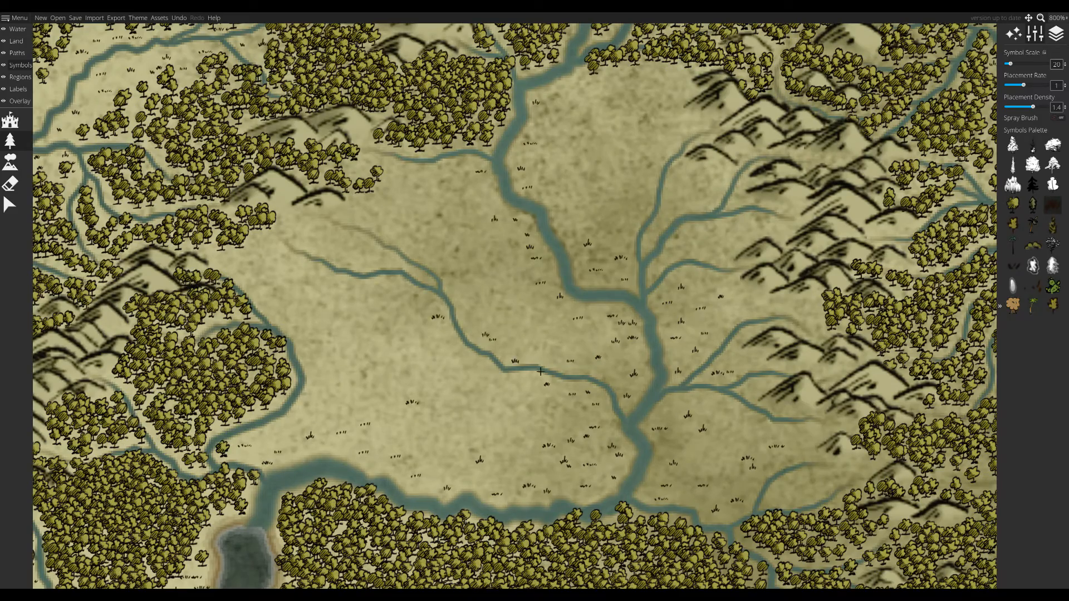
- Scatter broadleaf trees over the plain west of the main river and plant the ground east of its upper course
mouse_move(379, 222)
left_mouse_down()
mouse_move(579, 232)
mouse_move(591, 139)
mouse_move(568, 178)
mouse_move(727, 306)
mouse_move(648, 277)
mouse_move(648, 295)
mouse_move(586, 279)
mouse_move(668, 390)
mouse_move(546, 301)
mouse_move(538, 342)
mouse_move(635, 406)
left_mouse_up()
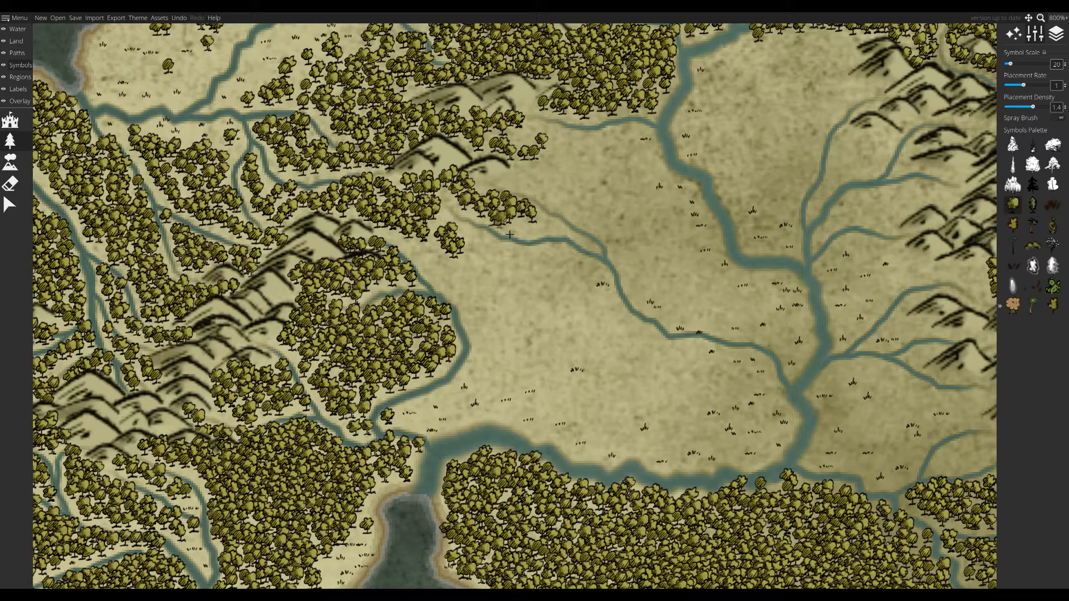
left_click(9, 204)
left_click(1024, 100)
left_click(10, 141)
mouse_move(796, 66)
left_mouse_down()
mouse_move(478, 241)
mouse_move(429, 364)
mouse_move(434, 267)
mouse_move(504, 289)
mouse_move(551, 276)
mouse_move(572, 333)
left_mouse_up()
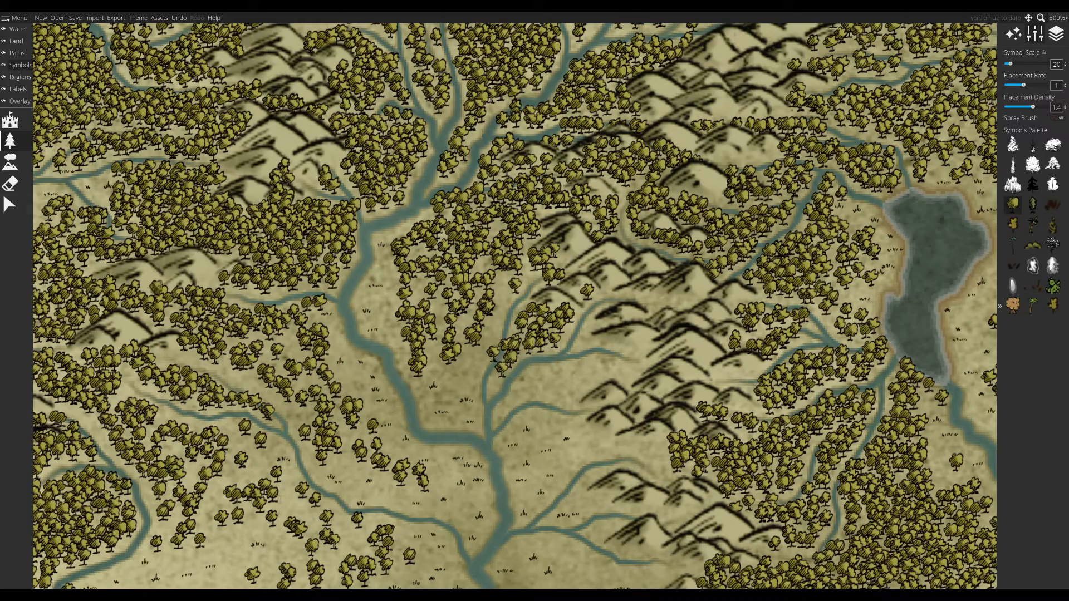
- Plant broadleaf trees through the hills and between the tributaries east of the main river
left_click_drag(495, 353, 493, 380, "ctrl")
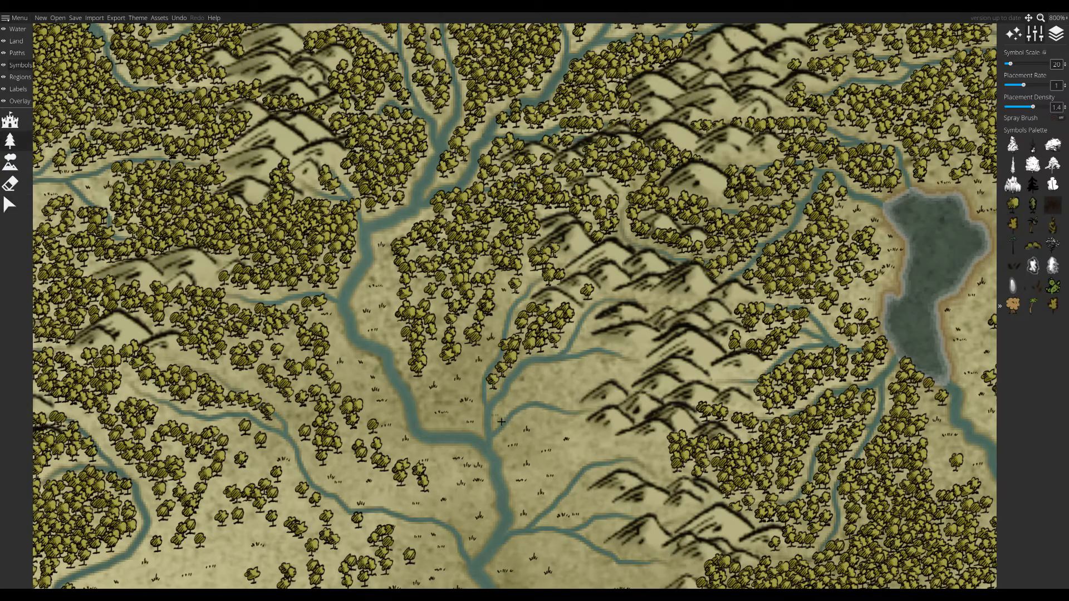
left_click_drag(358, 560, 408, 363)
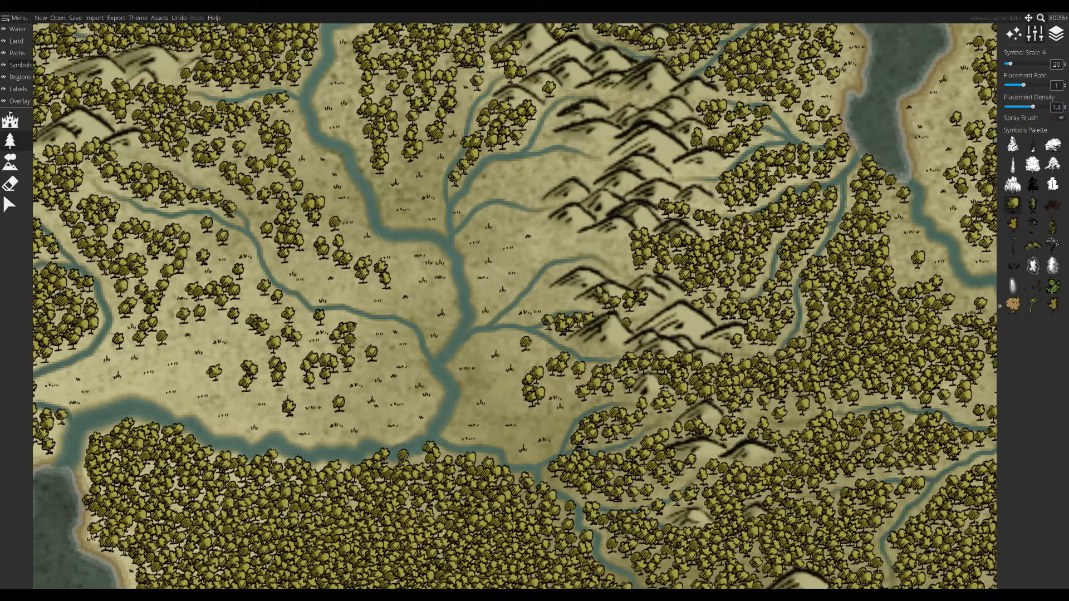
mouse_move(544, 312)
left_mouse_down()
mouse_move(624, 248)
mouse_move(513, 217)
mouse_move(631, 283)
mouse_move(744, 382)
mouse_move(708, 442)
left_mouse_up()
mouse_move(693, 237)
left_mouse_down()
mouse_move(649, 243)
mouse_move(640, 287)
mouse_move(656, 309)
left_mouse_up()
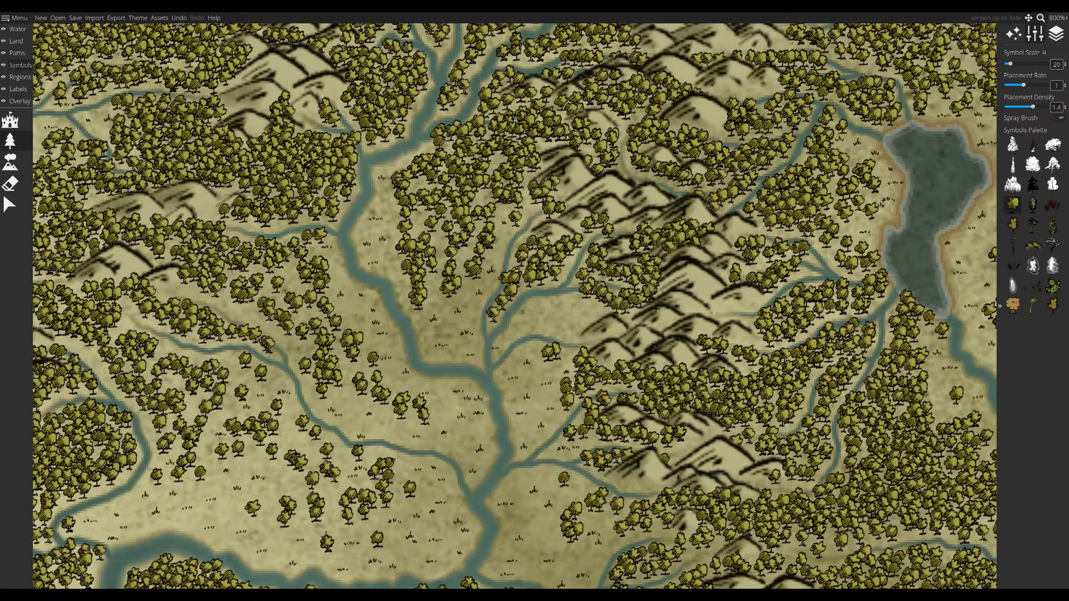
mouse_move(590, 334)
left_mouse_down()
mouse_move(543, 312)
mouse_move(531, 325)
left_mouse_up()
left_click_drag(532, 326, 753, 253)
scroll(493, 344, "down", 6)
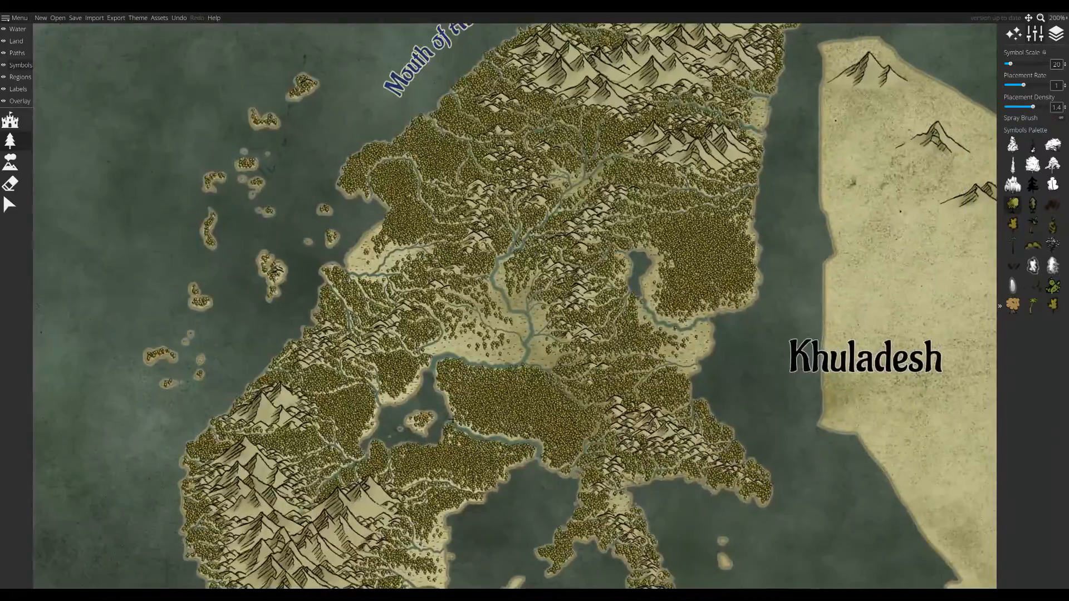
- Erase the trees crowding the main river's south bank along the dense southern forest, using an eraser size of 4
scroll(456, 393, "up", 6)
left_click(10, 184)
scroll(282, 231, "down", 10)
left_click_drag(471, 351, 710, 413)
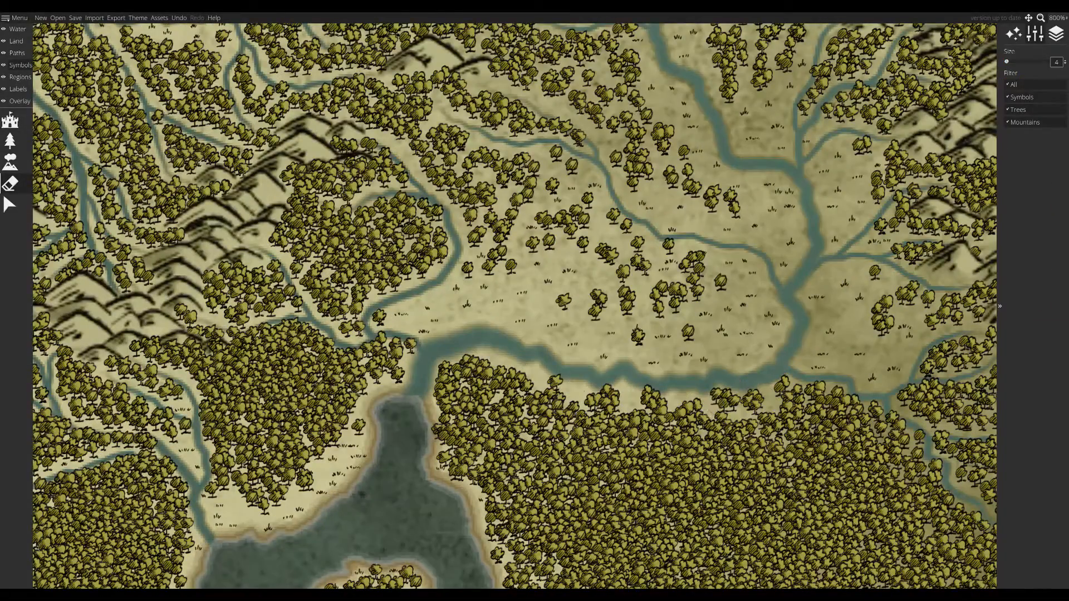
left_click_drag(837, 392, 589, 402)
left_click(10, 140)
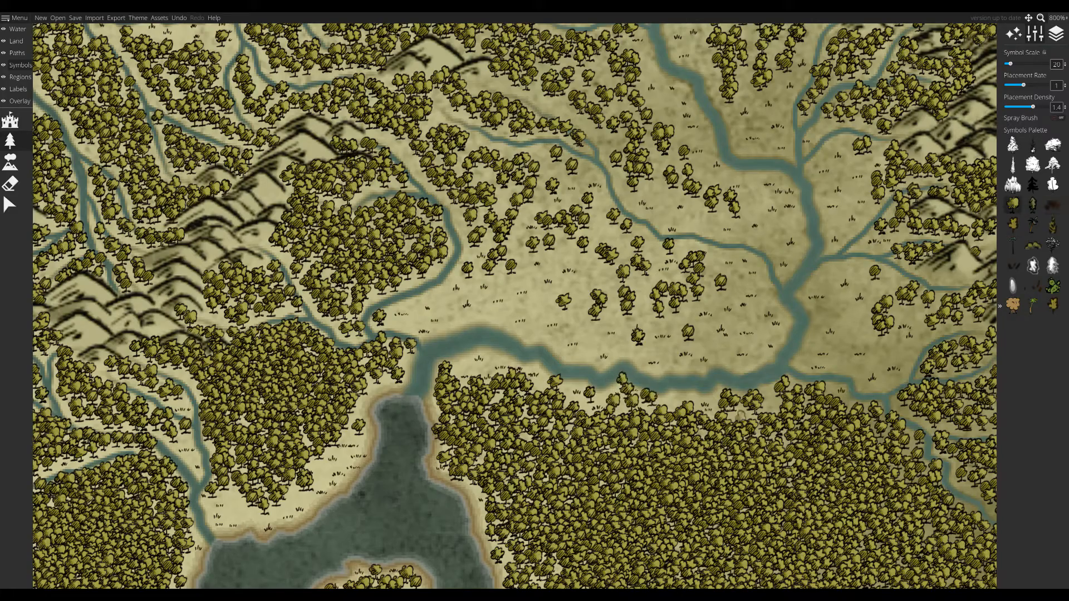
- Place small hills on the long island and on the westernmost islet of the group south of the forested peninsula
scroll(481, 433, "down", 6)
left_click(10, 204)
left_click_drag(740, 376, 660, 335)
left_click_drag(419, 433, 458, 384)
left_click_drag(692, 579, 599, 336)
scroll(588, 380, "up", 4)
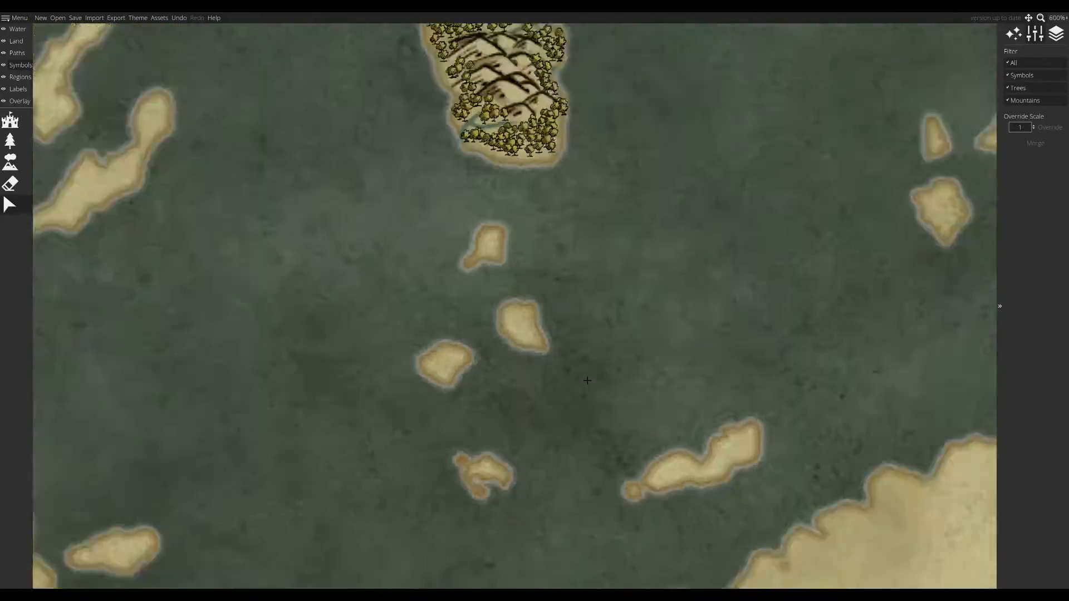
scroll(588, 381, "up", 1)
key("3")
scroll(507, 301, "up", 11)
left_click_drag(620, 380, 507, 258)
scroll(604, 365, "down", 6)
left_click(609, 368)
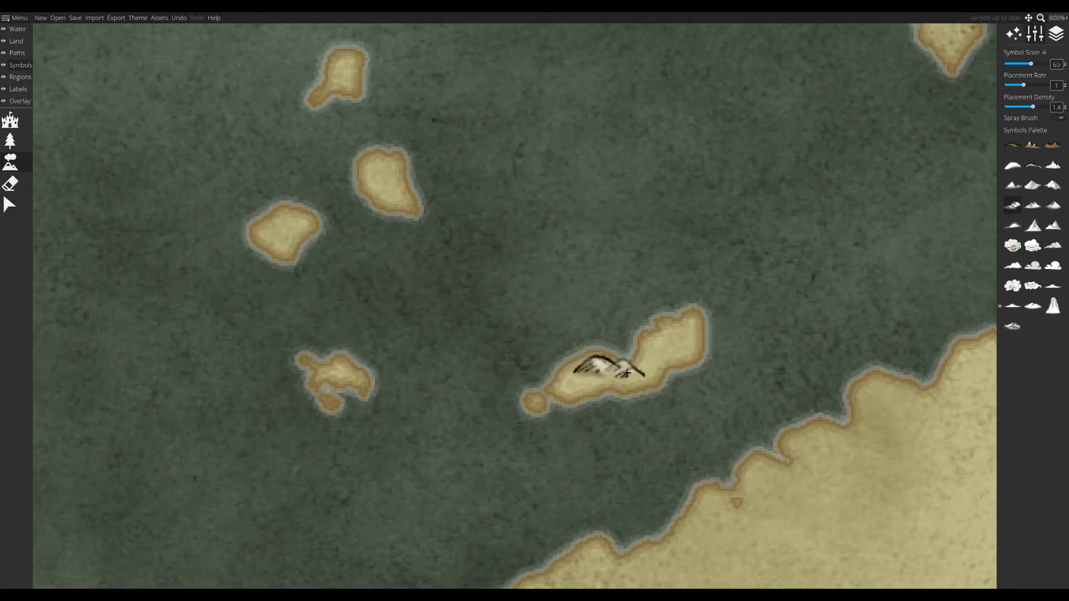
left_click(671, 340)
left_click(285, 227)
- Plant broadleaf trees on the three islets south of the peninsula and on the long island's northeastern end
left_click_drag(674, 135, 624, 574)
key("2")
scroll(653, 309, "down", 8)
left_click_drag(565, 496, 736, 230)
left_click_drag(394, 415, 415, 422)
left_click_drag(507, 334, 527, 375)
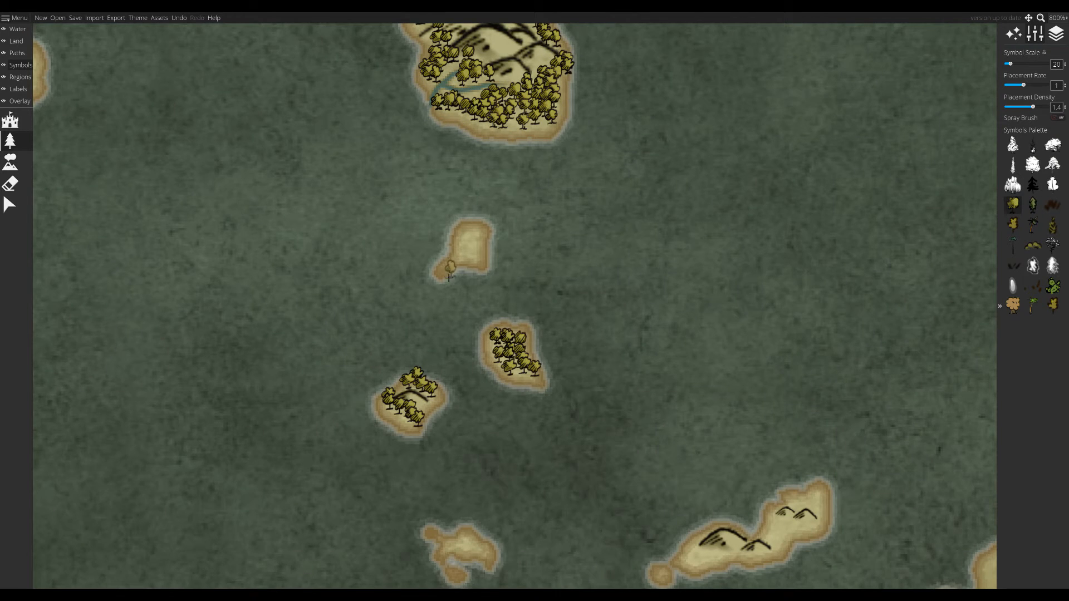
left_click_drag(473, 234, 469, 261)
left_click_drag(563, 337, 413, 184)
left_click_drag(646, 353, 667, 354)
- Draw a short river of width 2 between the long island's hills and plant broadleaf trees across the rest of the island
left_click(18, 29)
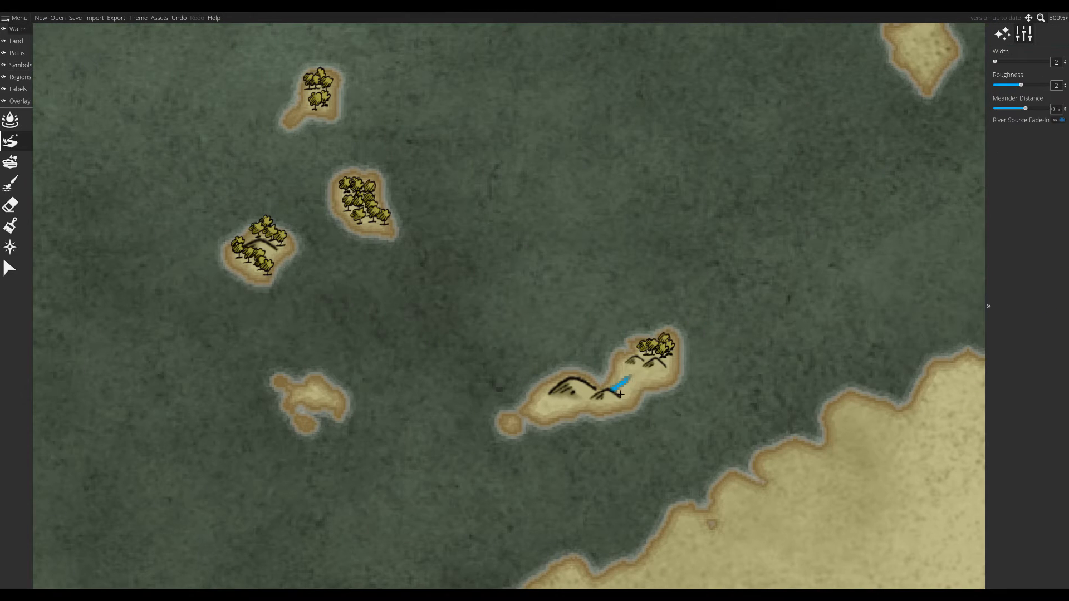
left_click_drag(526, 388, 517, 380)
left_click(18, 65)
mouse_move(626, 372)
left_mouse_down()
mouse_move(642, 403)
mouse_move(552, 384)
left_mouse_up()
left_click_drag(552, 384, 611, 342)
- Scatter grass and plant broadleaf trees on the two islands east of the mountainous southern coast
left_click(1053, 205)
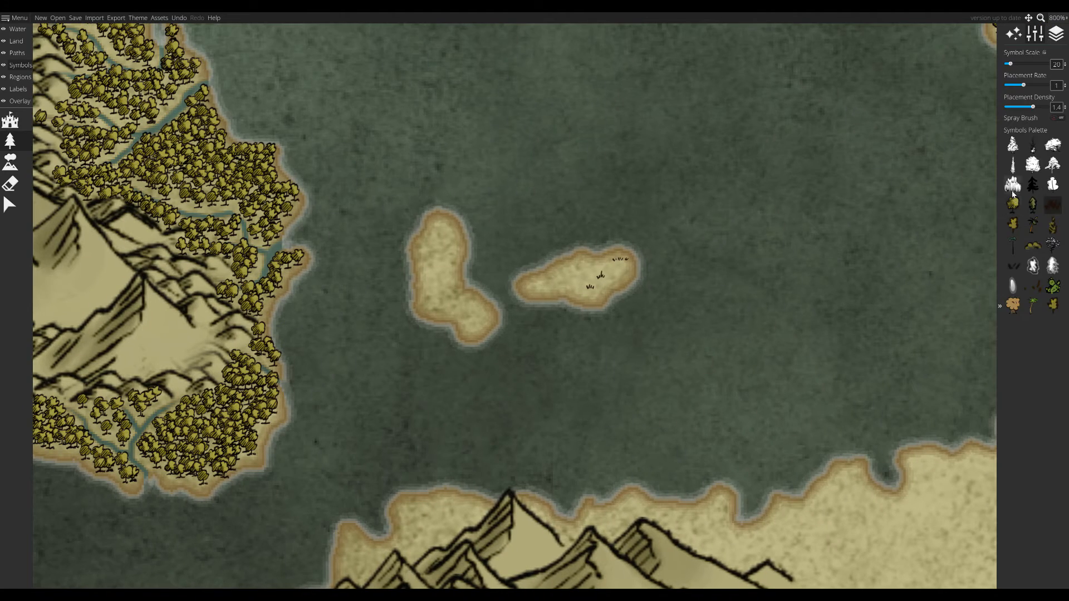
left_click(1011, 204)
mouse_move(526, 278)
left_mouse_down()
mouse_move(618, 267)
mouse_move(485, 321)
mouse_move(426, 295)
mouse_move(449, 240)
mouse_move(467, 301)
left_mouse_up()
left_click(12, 204)
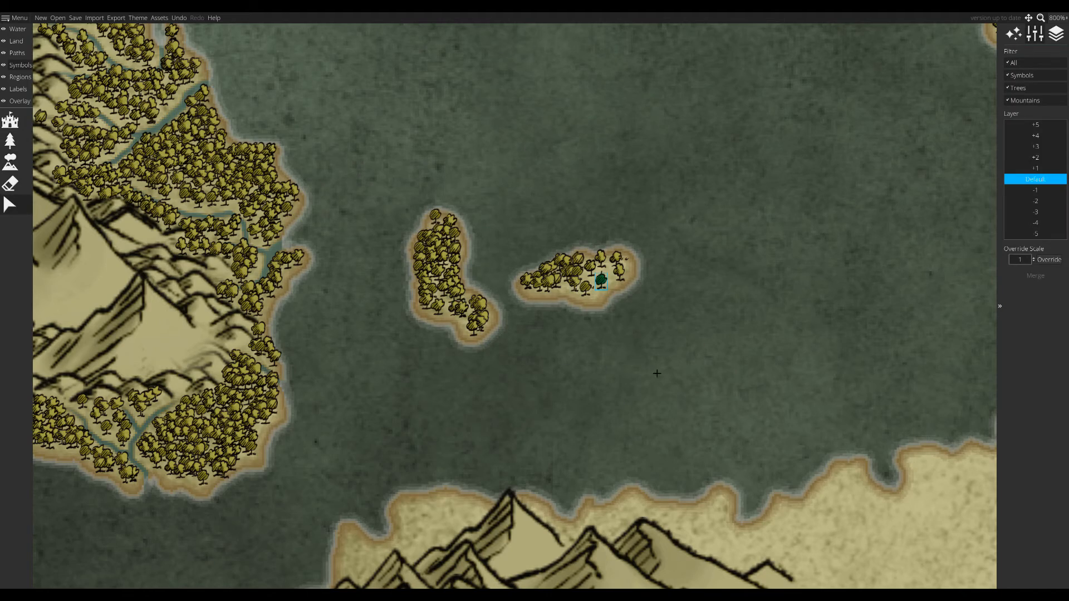
left_click(10, 184)
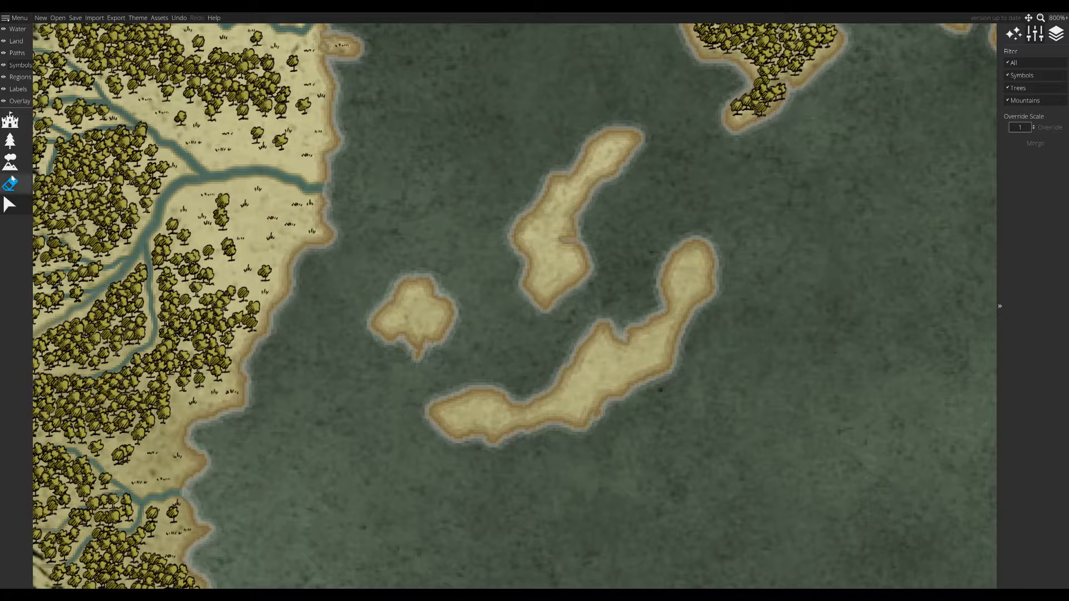
- Plant broadleaf trees on the three islands in the southern bay, including the long curved one, and add grass
left_click(10, 140)
mouse_move(693, 259)
left_mouse_down()
mouse_move(634, 356)
mouse_move(601, 351)
mouse_move(464, 416)
mouse_move(610, 147)
mouse_move(540, 234)
mouse_move(557, 268)
mouse_move(396, 333)
left_mouse_up()
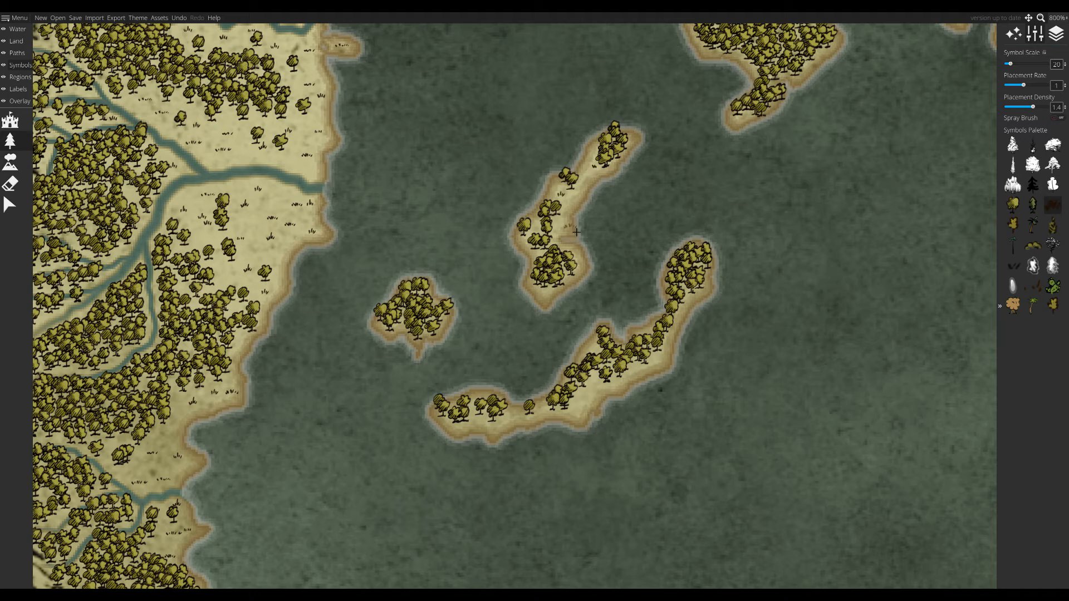
left_click(661, 358)
- Scatter grass and plant broadleaf trees on the small islands off the southeastern coast
mouse_move(795, 311)
left_mouse_down()
mouse_move(267, 299)
mouse_move(47, 538)
left_mouse_up()
left_click(557, 180)
left_click_drag(552, 246, 576, 275)
mouse_move(780, 329)
left_mouse_down()
mouse_move(641, 281)
mouse_move(563, 229)
left_mouse_up()
left_click(1013, 205)
left_click_drag(350, 146, 352, 164)
left_click_drag(614, 359, 490, 284)
left_click_drag(511, 306, 522, 346)
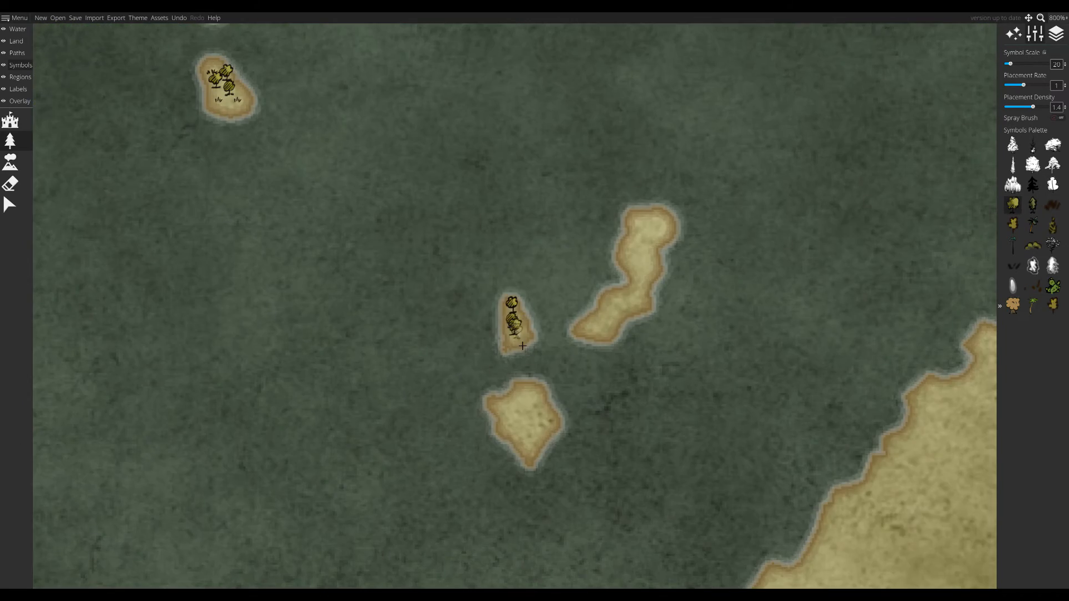
left_click_drag(524, 423, 538, 433)
left_click_drag(649, 224, 617, 321)
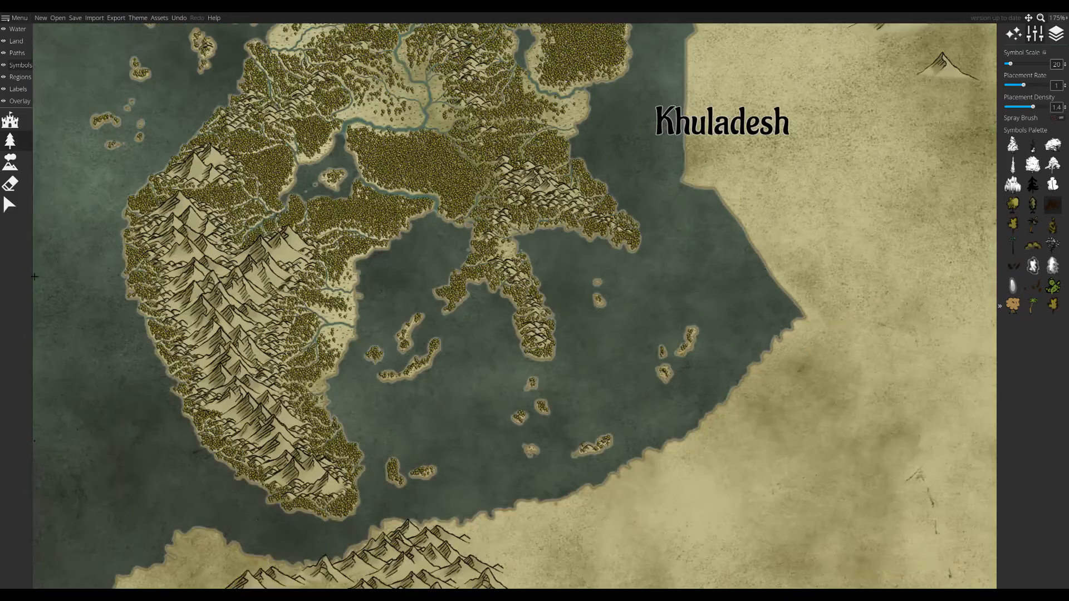
- Add a custom dark green to the land brush colours, test it on the Khuladesh region and undo the stroke
scroll(534, 301, "up", 2)
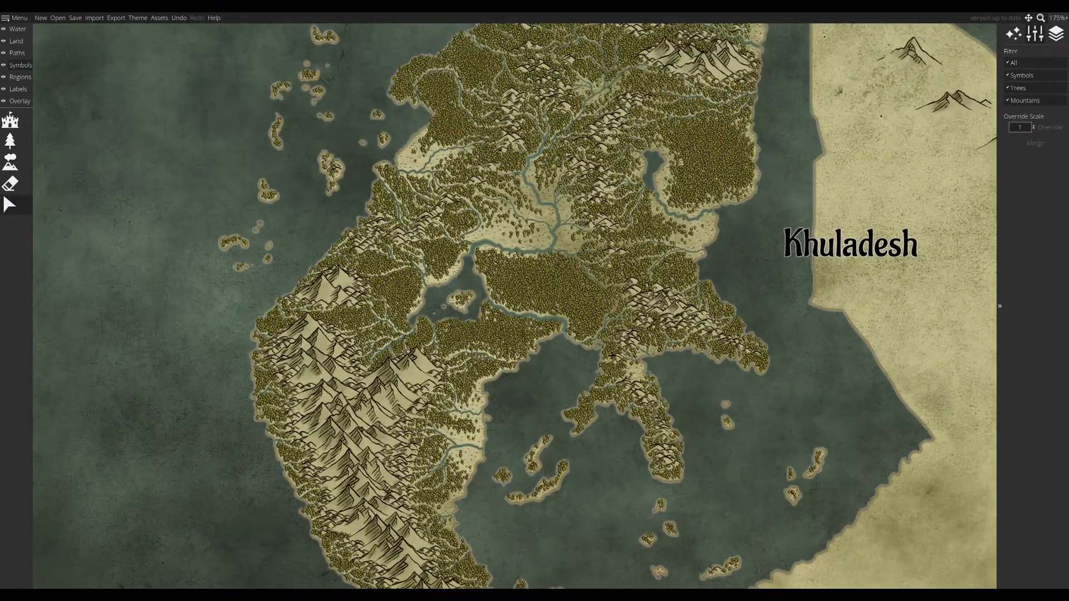
scroll(535, 300, "up", 4)
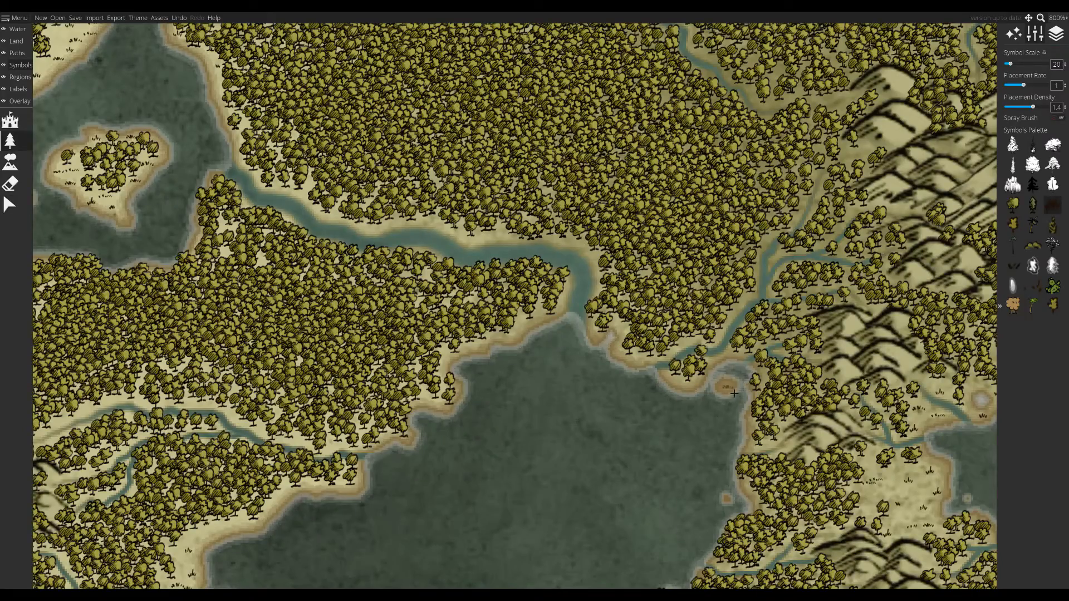
scroll(193, 372, "down", 10)
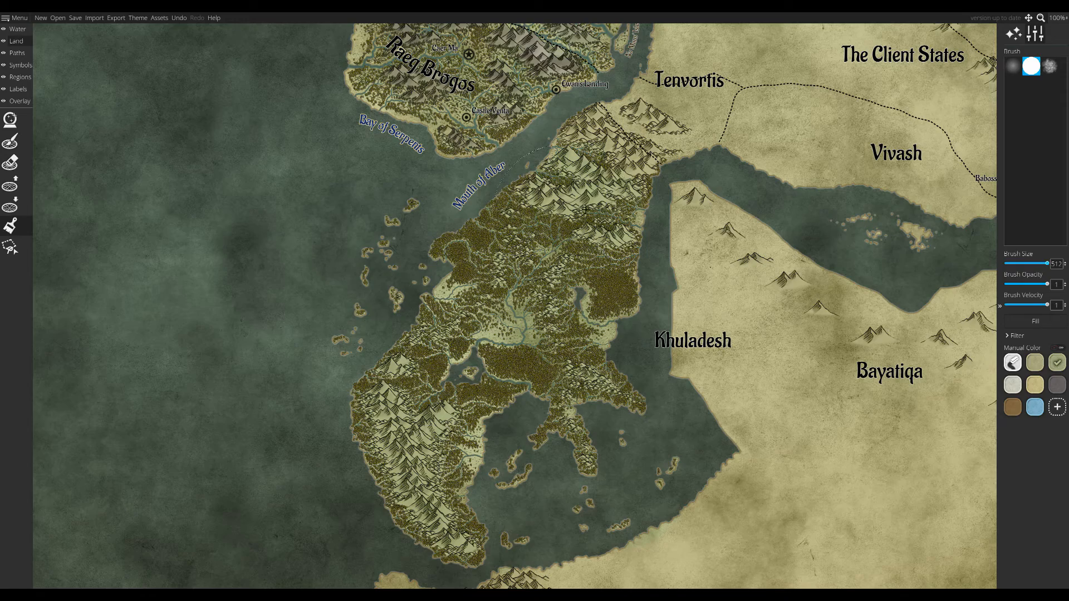
scroll(539, 439, "up", 2)
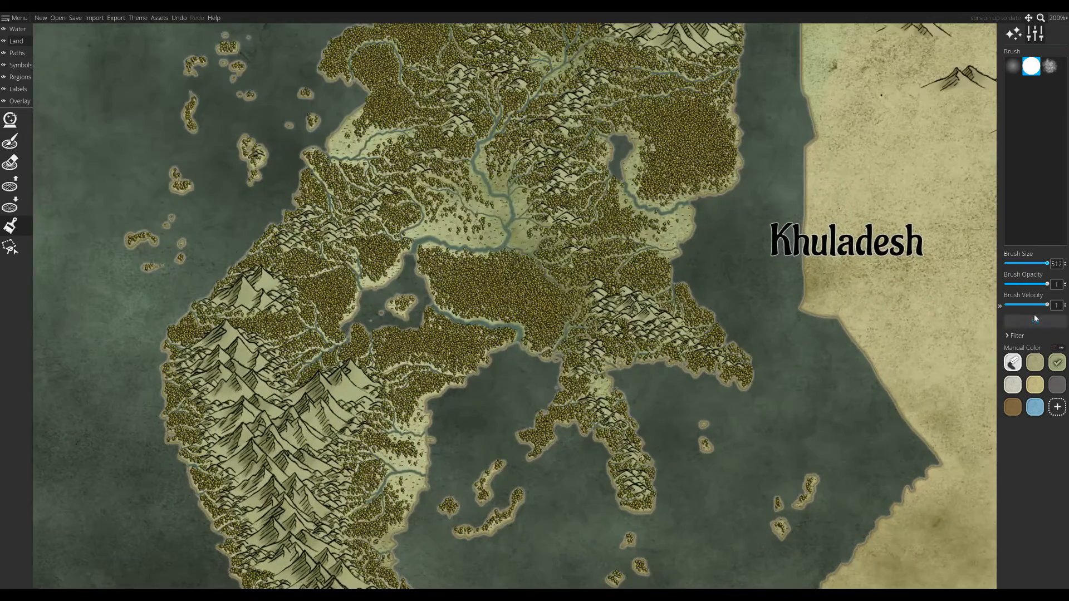
left_click(1054, 406)
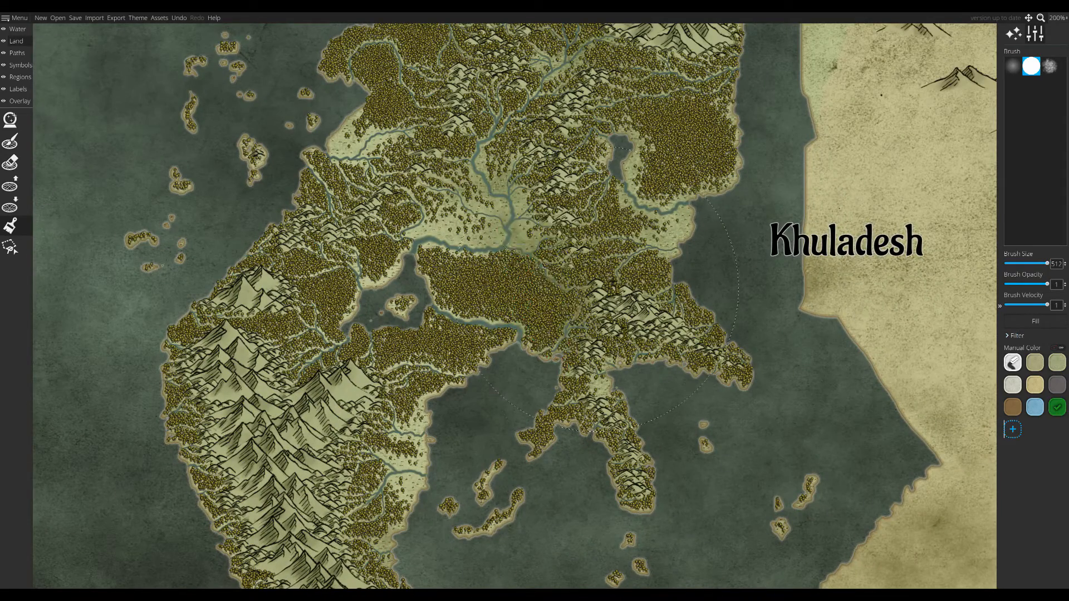
left_click(638, 250)
key("ctrl+z")
- Try brighter and paler greens for the custom land colour, including 33b13b, with a test dab on the region
right_click(1055, 406)
left_click(1052, 431)
left_click(544, 258)
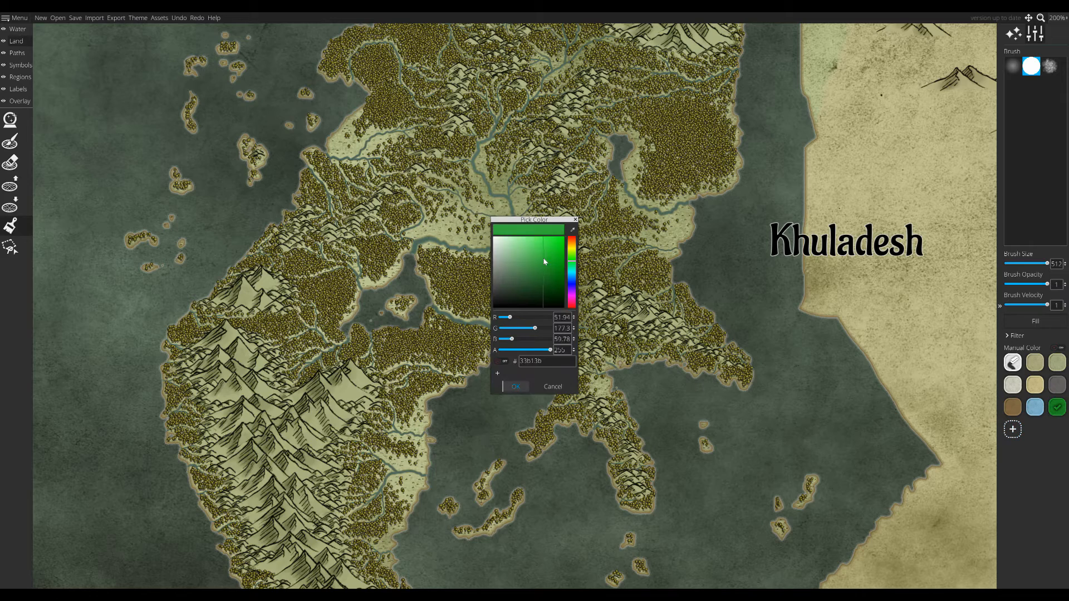
left_click(516, 386)
left_click(628, 297)
left_click(1057, 407)
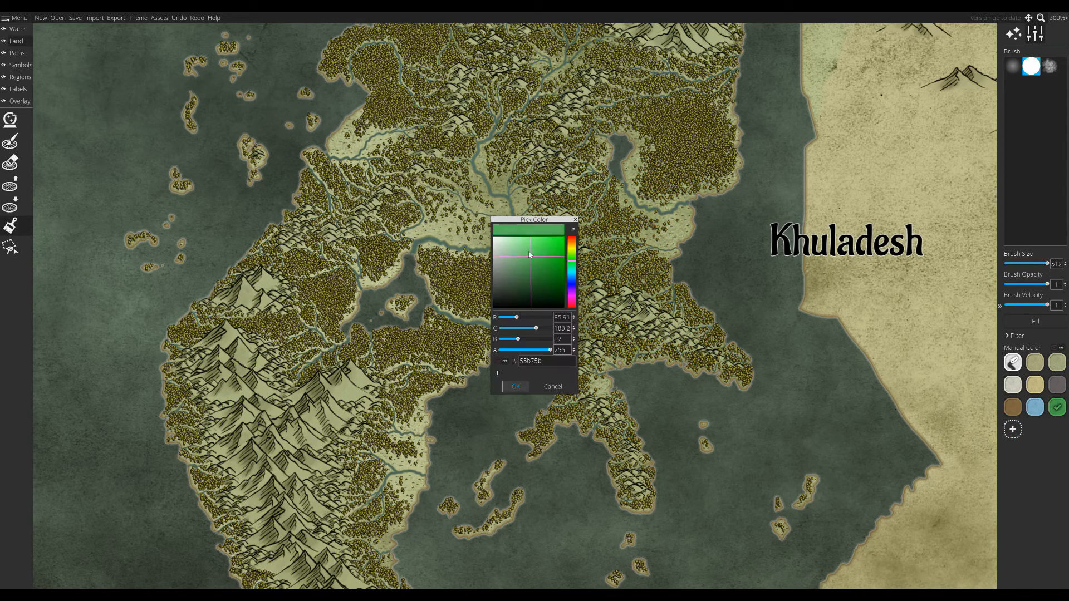
left_click_drag(530, 267, 524, 245)
left_click(516, 386)
- Set the custom land colour to the muted green 6fa66d and choose the textured brush with opacity and velocity 0.1
left_click(1057, 407)
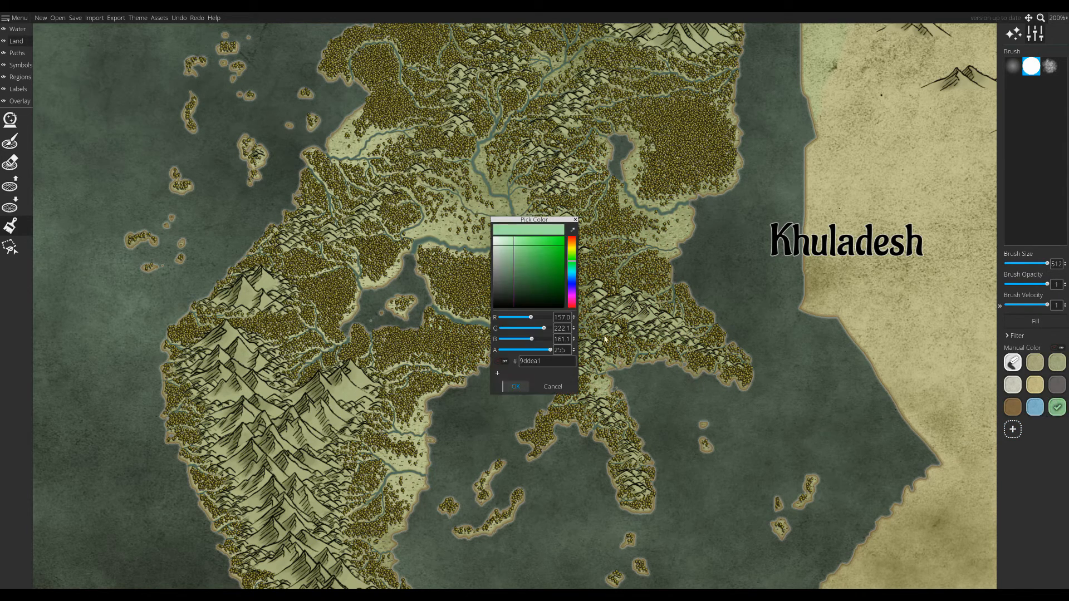
left_click(572, 251)
left_click(571, 260)
left_click(553, 298)
mouse_move(517, 238)
left_mouse_down()
mouse_move(542, 246)
mouse_move(523, 237)
mouse_move(508, 281)
mouse_move(518, 262)
left_mouse_up()
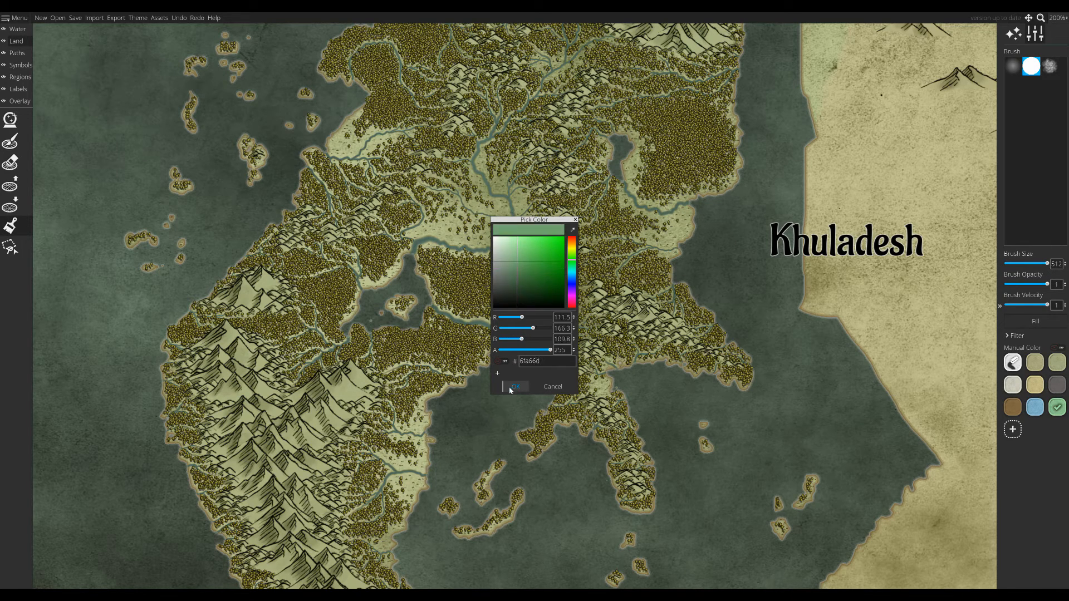
left_click(516, 387)
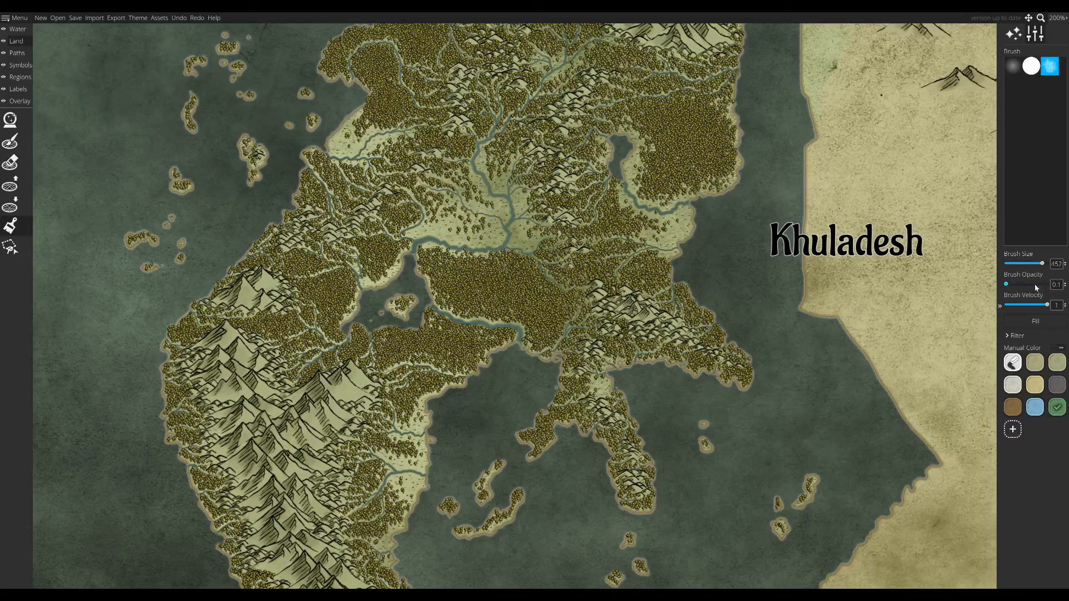
left_click_drag(1043, 307, 1006, 305)
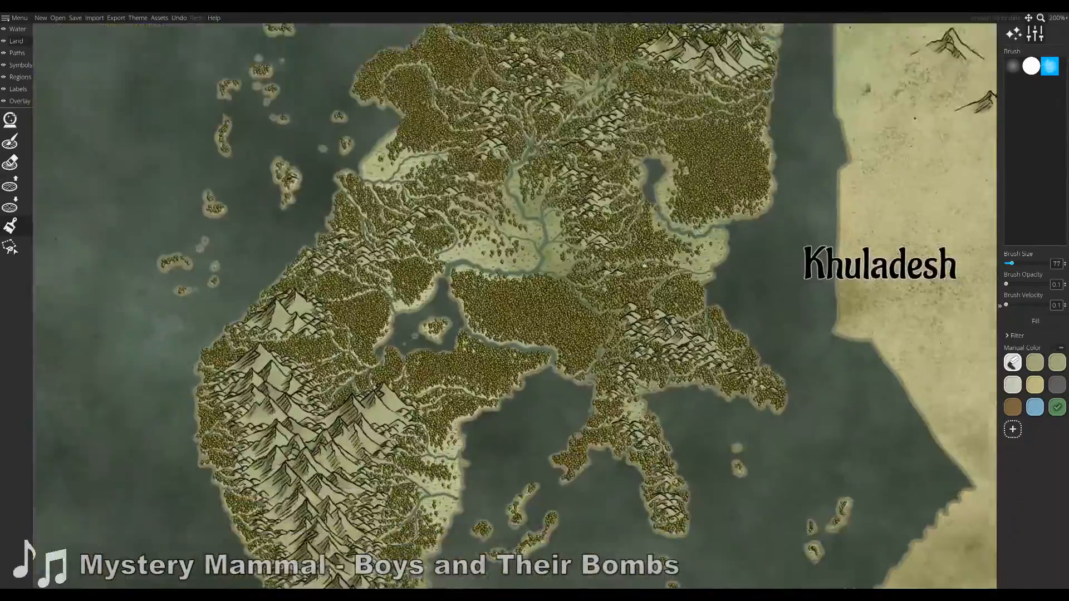
- Brush the custom green over the central river basin, the southern bay coast and the southwestern range
scroll(512, 175, "up", 4)
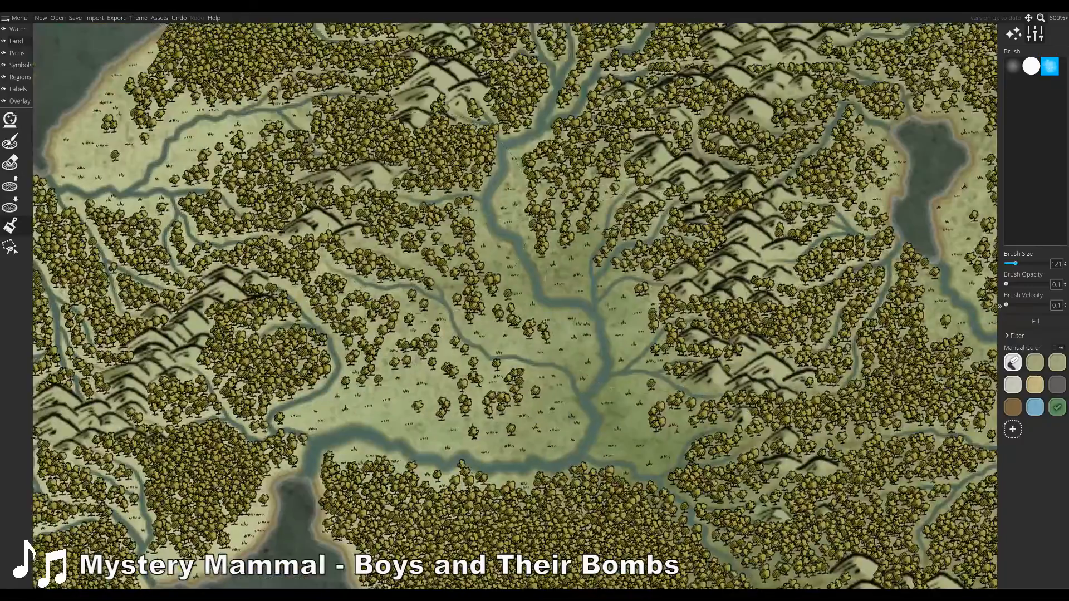
left_click_drag(334, 389, 501, 139)
left_click_drag(782, 515, 622, 317)
scroll(619, 357, "down", 4)
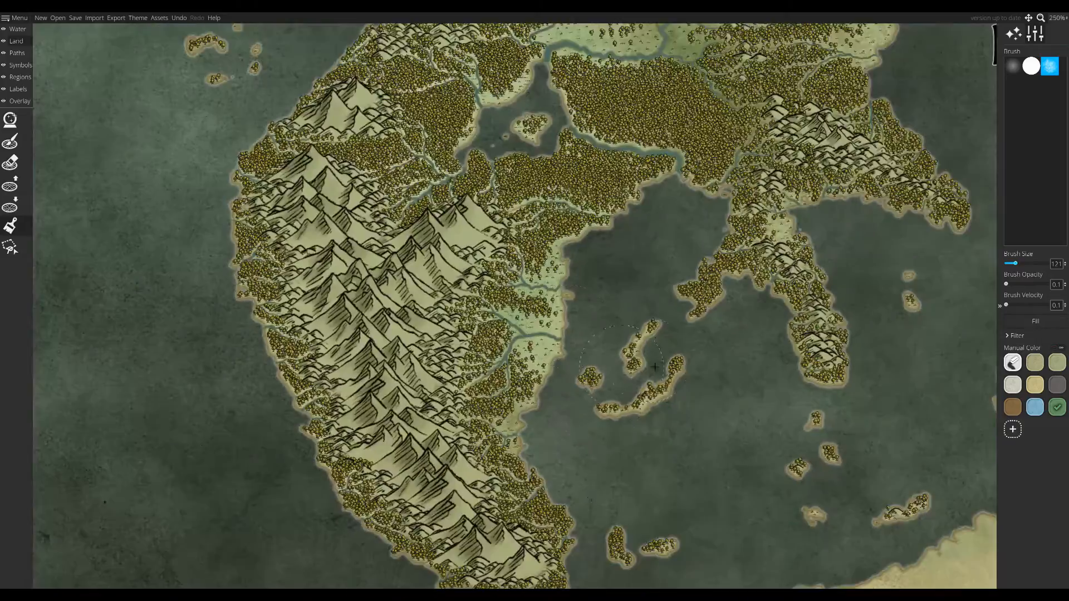
left_click_drag(592, 493, 655, 368)
scroll(654, 368, "up", 2)
left_click_drag(209, 357, 337, 296)
left_click_drag(301, 211, 467, 568)
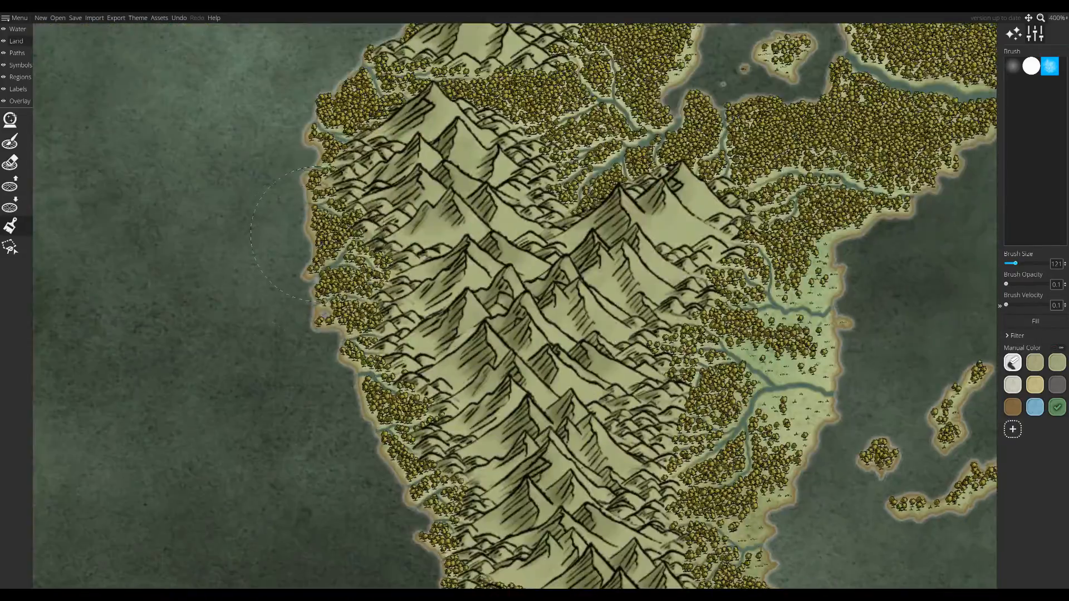
- Extend the custom green tint over Khuladesh's western coast, the lake surroundings and the north up to the Tenvortis border
left_click_drag(659, 146, 543, 373)
left_click_drag(506, 212, 391, 407)
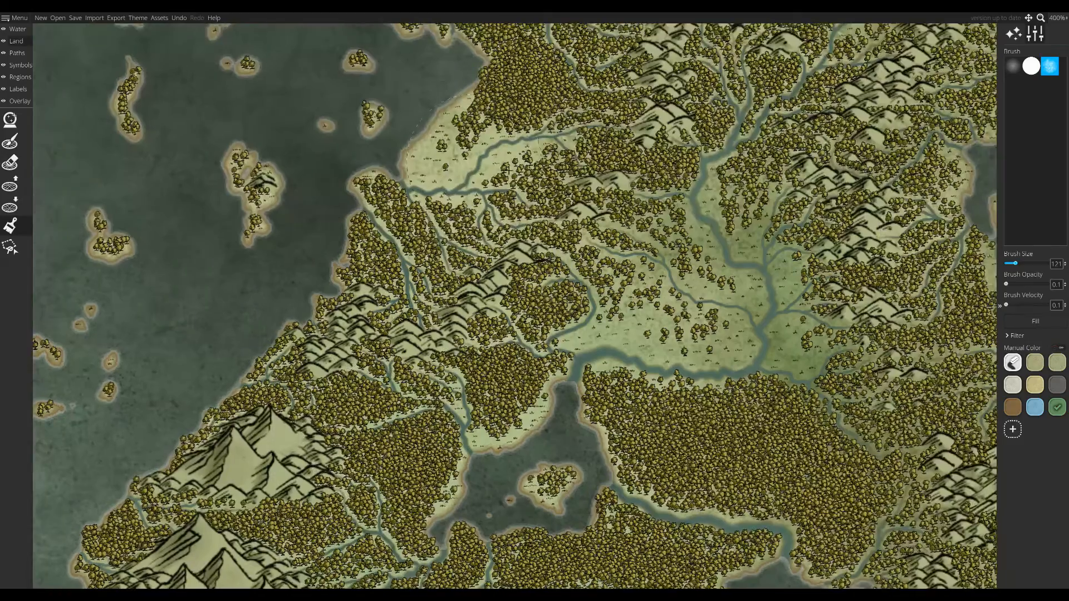
left_click_drag(958, 272, 613, 406)
left_click_drag(643, 323, 675, 390)
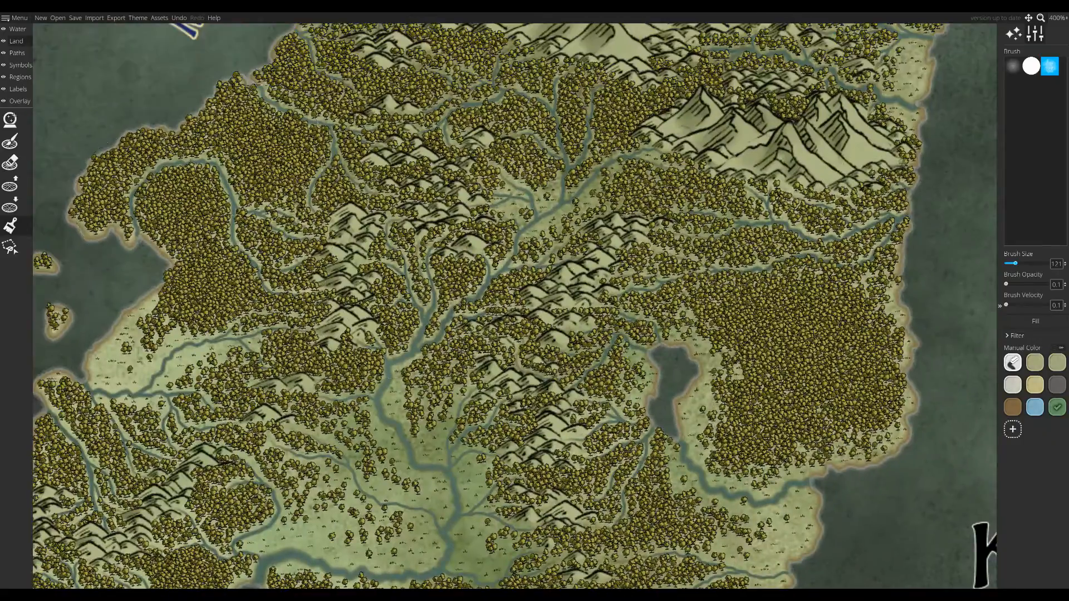
left_click_drag(440, 236, 451, 383)
left_click_drag(501, 523, 542, 260)
scroll(540, 217, "down", 3)
scroll(540, 216, "down", 2)
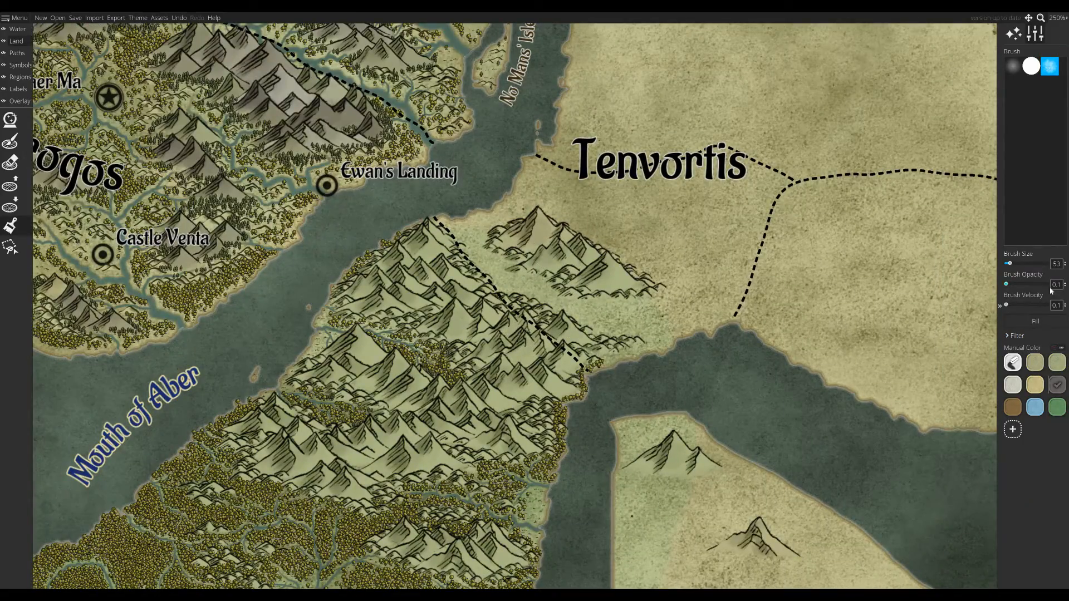
- Shade the mountain ranges from the Tenvortis border to the southern spine dark grey, with brush opacity and velocity 0.5
mouse_move(627, 285)
left_mouse_down()
mouse_move(518, 234)
mouse_move(389, 262)
mouse_move(471, 336)
mouse_move(579, 351)
mouse_move(563, 367)
mouse_move(473, 365)
left_mouse_up()
left_click_drag(422, 371, 512, 324)
mouse_move(511, 324)
left_mouse_down()
mouse_move(498, 353)
mouse_move(543, 390)
mouse_move(439, 409)
mouse_move(372, 393)
mouse_move(524, 406)
mouse_move(514, 280)
left_mouse_up()
mouse_move(478, 362)
left_mouse_down()
mouse_move(584, 379)
mouse_move(524, 373)
left_mouse_up()
left_click_drag(390, 490, 736, 63)
left_click_drag(323, 279, 359, 298)
mouse_move(309, 382)
left_mouse_down()
mouse_move(334, 368)
mouse_move(329, 239)
left_mouse_up()
mouse_move(300, 234)
left_mouse_down()
mouse_move(364, 262)
mouse_move(390, 384)
mouse_move(367, 357)
mouse_move(423, 300)
mouse_move(401, 286)
left_mouse_up()
mouse_move(390, 384)
left_mouse_down()
mouse_move(378, 280)
mouse_move(421, 412)
mouse_move(429, 401)
mouse_move(518, 490)
mouse_move(393, 221)
left_mouse_up()
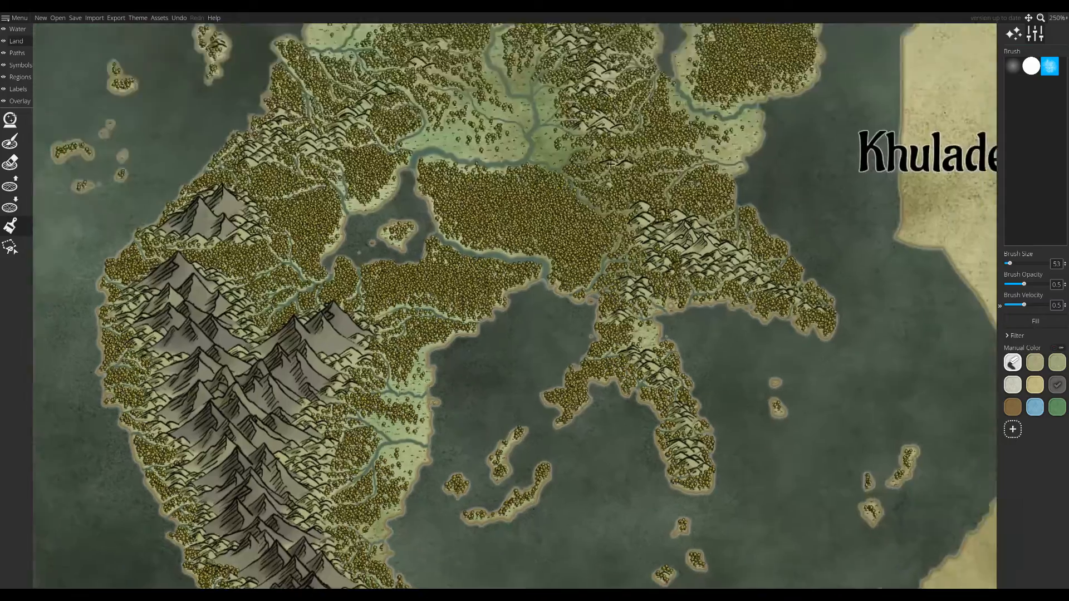
- Choose the brown land colour and set the brush opacity and velocity to 0.2
left_click(1013, 407)
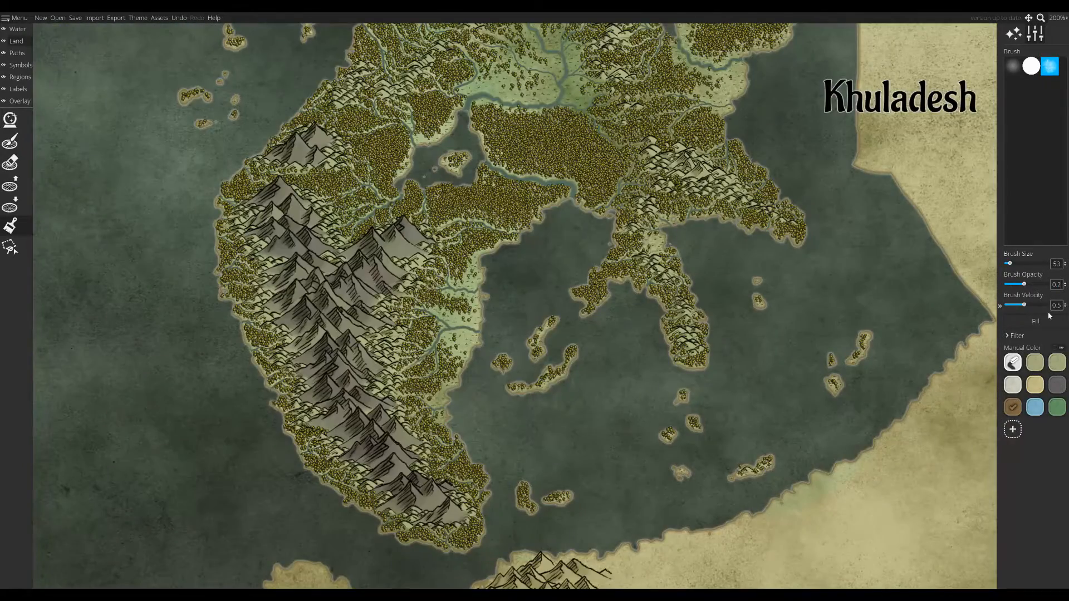
left_click_drag(1024, 284, 1009, 284)
left_click_drag(1024, 305, 1008, 304)
mouse_move(415, 207)
left_mouse_down()
mouse_move(431, 250)
mouse_move(534, 312)
mouse_move(562, 223)
mouse_move(465, 265)
left_mouse_up()
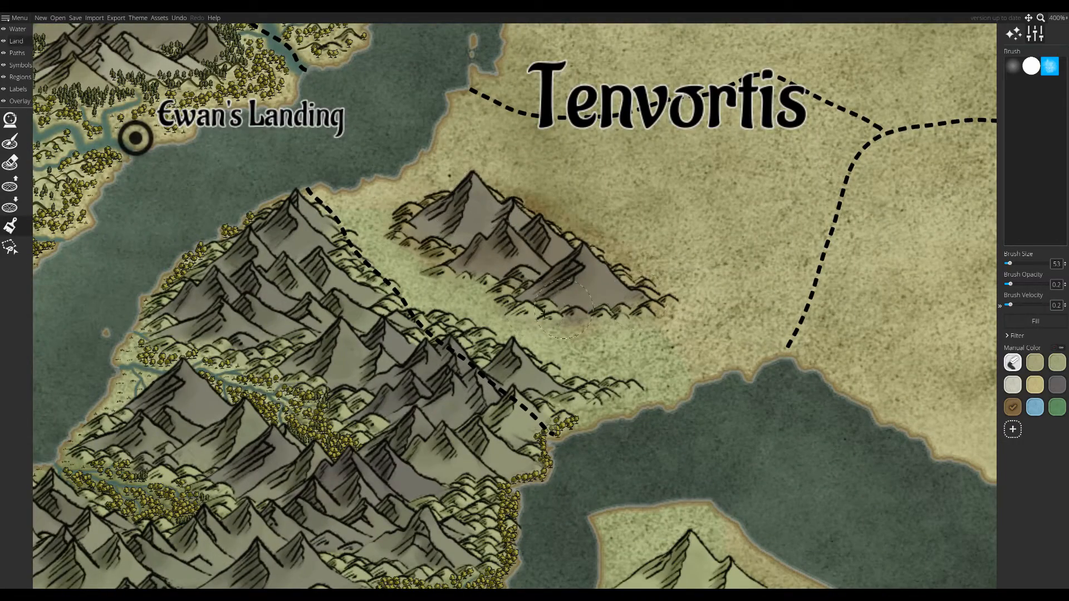
- Reduce the brush size to 45 and tint the foothills along the Tenvortis border and the northwestern mountains brown
left_click_drag(544, 314, 482, 332)
key("[")
mouse_move(351, 249)
left_mouse_down()
mouse_move(390, 301)
mouse_move(479, 350)
mouse_move(552, 422)
left_mouse_up()
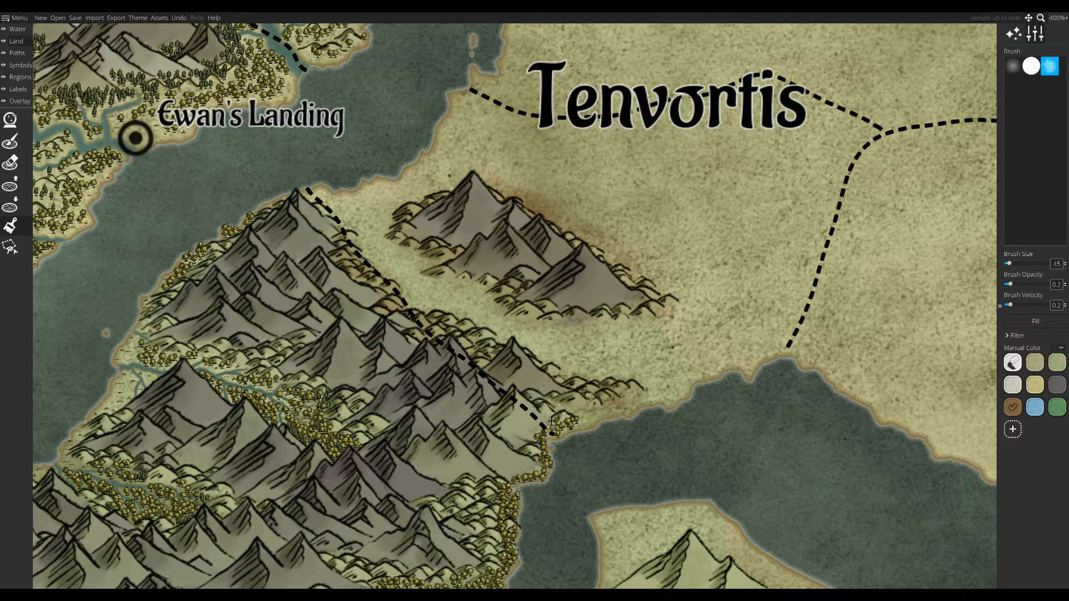
left_click_drag(224, 267, 461, 232)
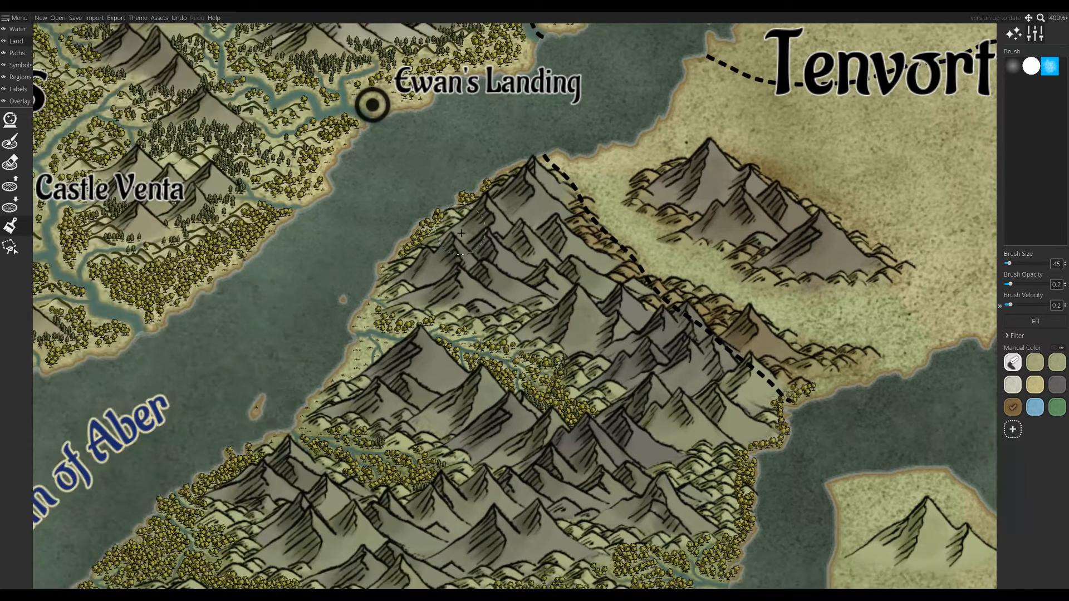
mouse_move(415, 266)
left_mouse_down()
mouse_move(410, 303)
mouse_move(431, 321)
mouse_move(482, 311)
mouse_move(534, 322)
left_mouse_up()
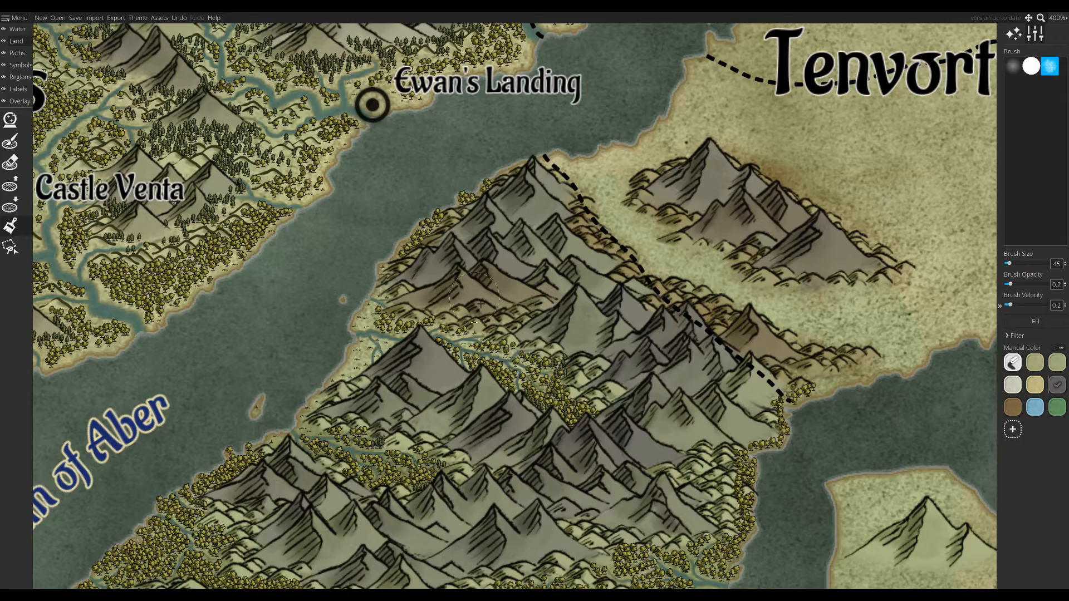
- Continue the brown tint over the foothills within and south of the northern mountain ranges
left_click(1012, 407)
scroll(497, 239, "up", 2)
mouse_move(483, 251)
left_mouse_down()
mouse_move(618, 334)
mouse_move(384, 153)
left_mouse_up()
mouse_move(465, 293)
left_mouse_down()
mouse_move(579, 337)
mouse_move(590, 256)
mouse_move(690, 181)
left_mouse_up()
scroll(552, 373, "up", 3)
left_click_drag(537, 393, 634, 234)
left_click_drag(399, 246, 506, 263)
left_click_drag(496, 259, 557, 178)
left_click_drag(334, 248, 440, 236)
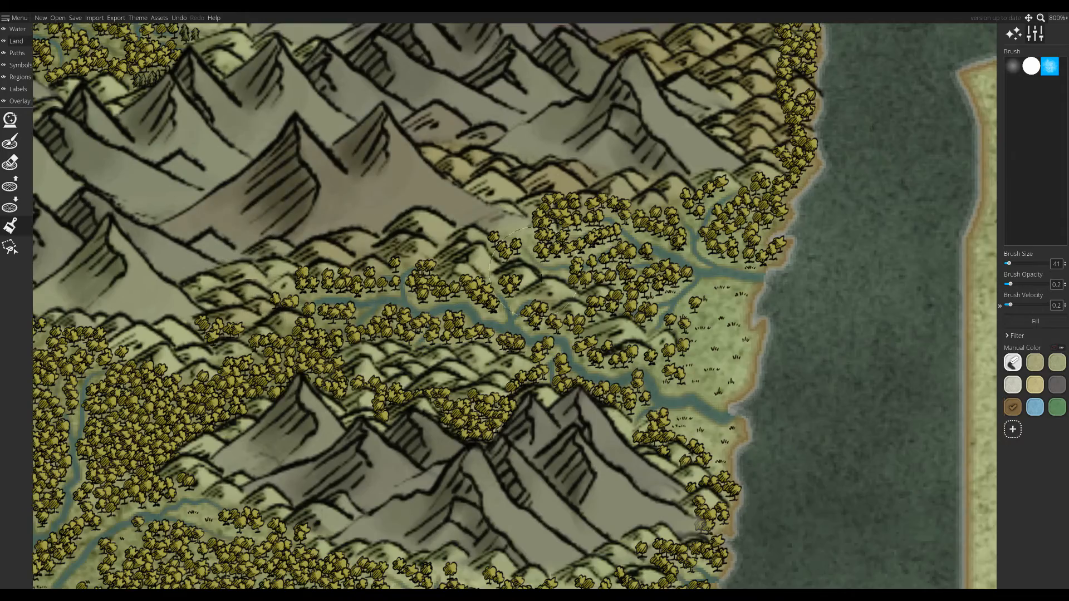
- Tint the hills along the northeastern river and around the isolated eastern mountains brown, reducing the brush size to 33
left_click_drag(593, 315, 640, 328)
left_click_drag(641, 328, 776, 277)
left_click_drag(495, 326, 573, 318)
scroll(668, 337, "down", 2)
left_click_drag(679, 339, 651, 226)
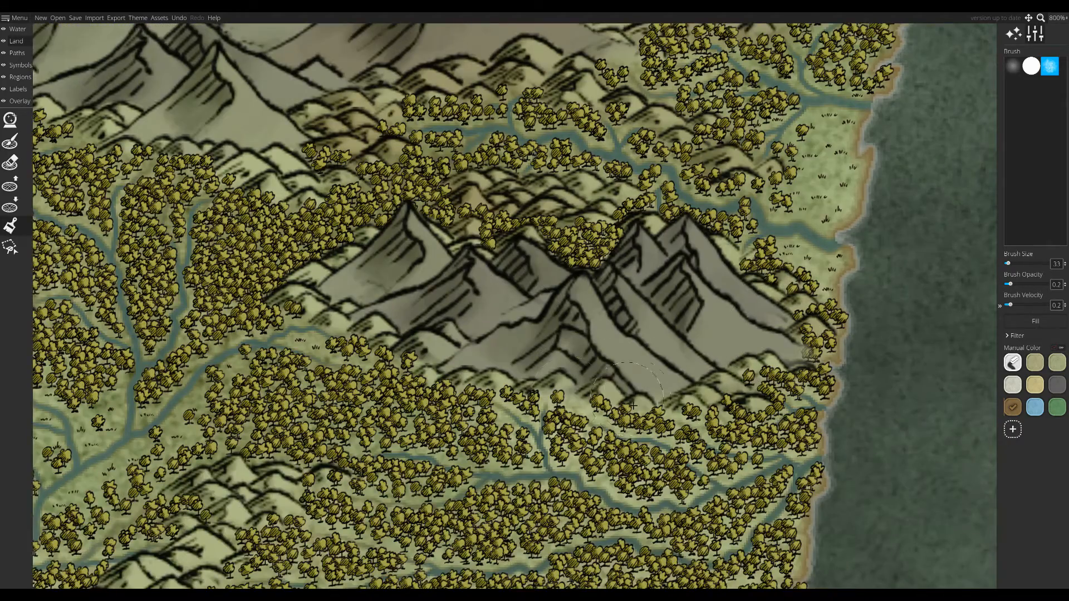
left_click_drag(481, 262, 777, 314)
mouse_move(340, 164)
left_mouse_down()
mouse_move(367, 195)
mouse_move(584, 245)
left_mouse_up()
left_click_drag(591, 245, 746, 320)
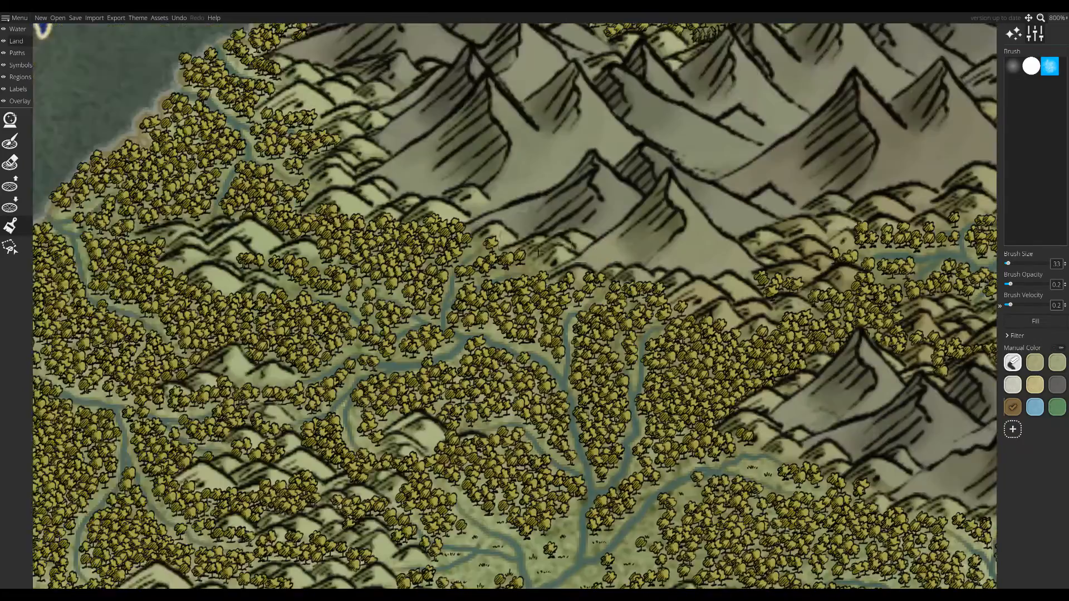
- Tint the forest hills southwest of the northern mountains brown, working down towards the central river
left_click_drag(429, 207, 556, 253)
left_click_drag(334, 178, 360, 108)
mouse_move(189, 257)
left_mouse_down()
mouse_move(250, 270)
mouse_move(423, 435)
mouse_move(562, 281)
left_mouse_up()
left_click_drag(356, 227, 409, 279)
mouse_move(442, 316)
left_mouse_down()
mouse_move(397, 382)
mouse_move(470, 436)
left_mouse_up()
mouse_move(501, 431)
left_mouse_down()
mouse_move(490, 296)
mouse_move(530, 358)
left_mouse_up()
left_click_drag(290, 373, 412, 285)
mouse_move(412, 285)
left_mouse_down()
mouse_move(449, 252)
mouse_move(390, 357)
left_mouse_up()
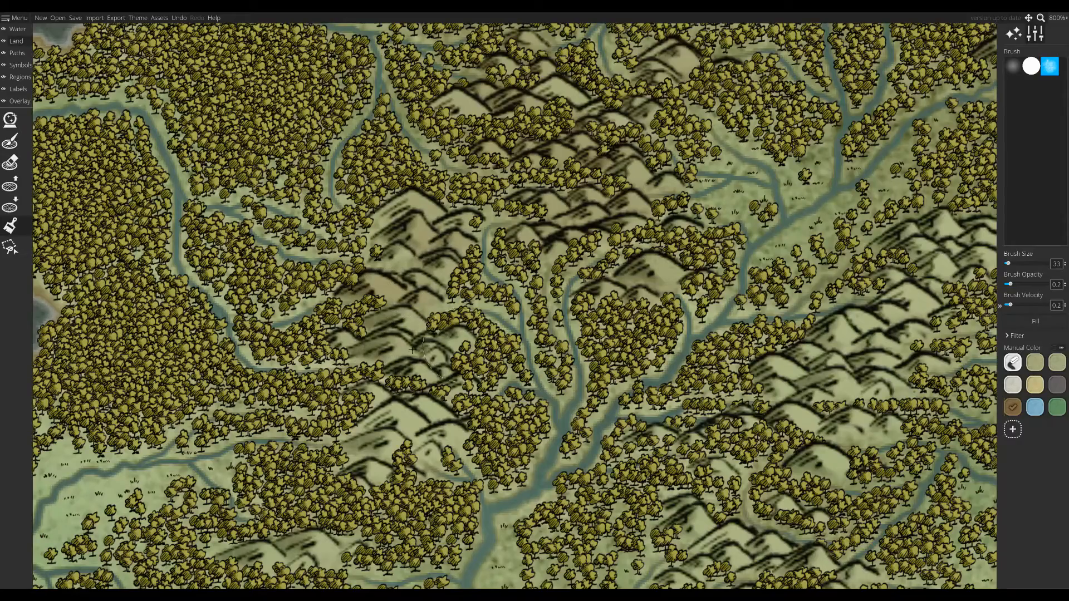
- Tint the hills west of the central river brown, down to the cluster near the western coast
left_click_drag(423, 440, 457, 315)
left_click_drag(356, 462, 459, 333)
mouse_move(390, 331)
left_mouse_down()
mouse_move(508, 365)
mouse_move(384, 393)
left_mouse_up()
left_click_drag(251, 490, 401, 343)
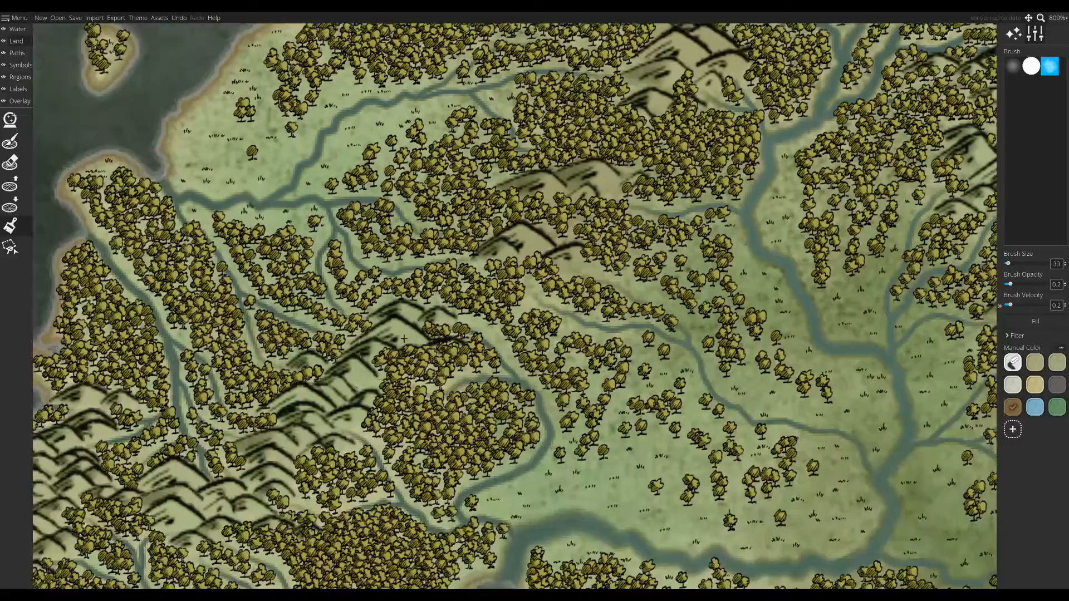
mouse_move(362, 384)
left_mouse_down()
mouse_move(284, 445)
mouse_move(259, 481)
left_mouse_up()
left_click_drag(167, 424, 456, 266)
left_click_drag(384, 242, 278, 362)
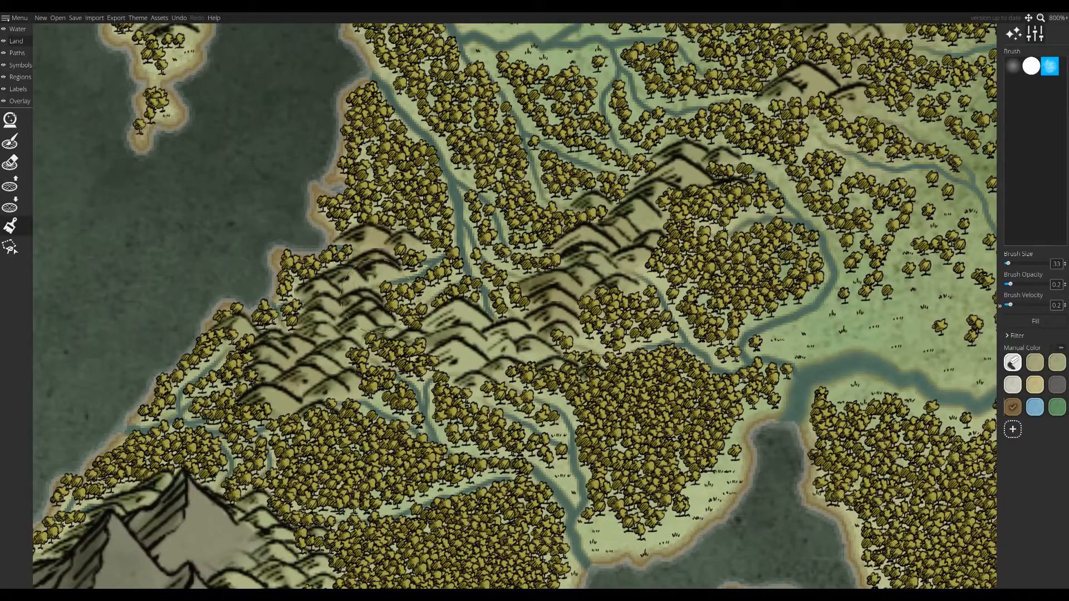
- Tint the hill chain between the central river and the inland lake brown
left_click_drag(686, 162, 319, 572)
left_click_drag(618, 103, 607, 194)
left_click_drag(607, 194, 430, 332)
left_click_drag(530, 327, 567, 219)
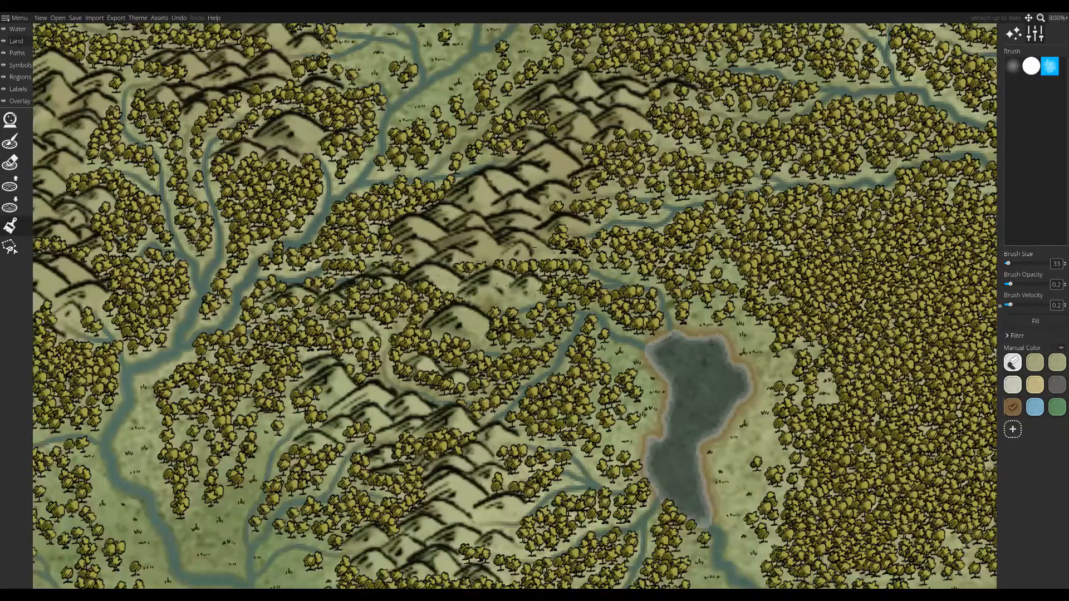
- Tint the hills southwest of the inland lake and at the start of the southeastern highlands brown
left_click_drag(428, 390, 490, 269)
left_click_drag(465, 354, 465, 280)
mouse_move(473, 300)
left_mouse_down()
mouse_move(504, 329)
mouse_move(441, 373)
left_mouse_up()
left_click_drag(440, 437, 440, 313)
left_click_drag(519, 380, 416, 249)
left_click_drag(629, 456, 416, 269)
- Shade the small peaks in the southeastern highlands grey and return to brown for the surrounding hills
key("6")
mouse_move(549, 424)
left_mouse_down()
mouse_move(487, 412)
mouse_move(479, 280)
left_mouse_up()
key("7")
mouse_move(345, 184)
left_mouse_down()
mouse_move(368, 265)
mouse_move(568, 364)
mouse_move(739, 412)
mouse_move(529, 239)
mouse_move(353, 177)
left_mouse_up()
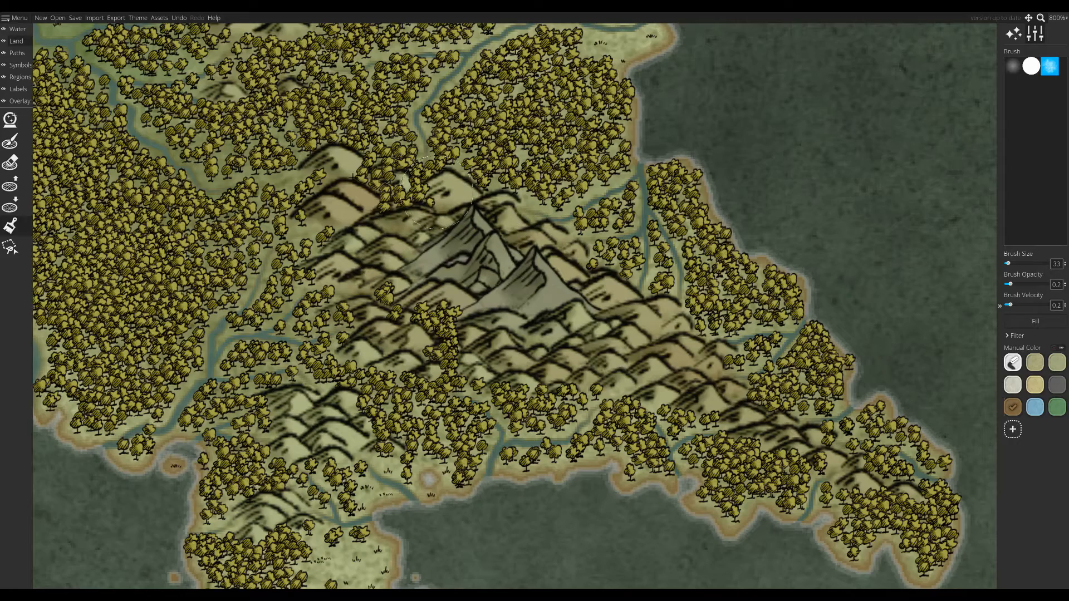
- Tint the remaining hills brown along the southeastern coast and down its southern peninsula
left_click_drag(586, 327, 571, 391)
left_click_drag(571, 392, 686, 270)
left_click_drag(439, 290, 423, 315)
mouse_move(423, 314)
left_mouse_down()
mouse_move(421, 171)
mouse_move(458, 383)
left_mouse_up()
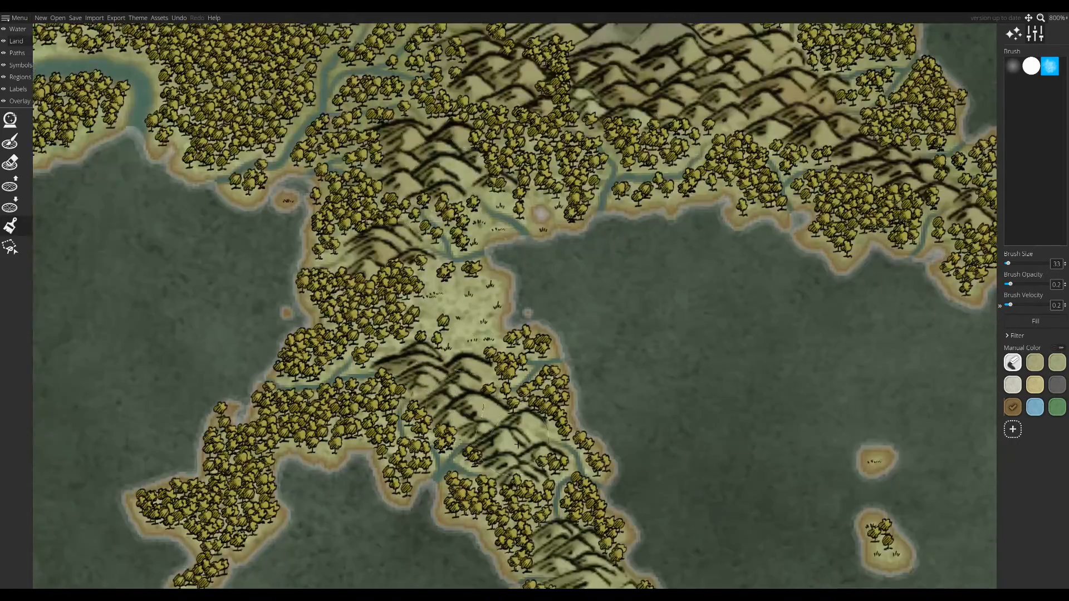
left_click_drag(568, 557, 455, 259)
mouse_move(455, 259)
left_mouse_down()
mouse_move(490, 275)
mouse_move(484, 379)
left_mouse_up()
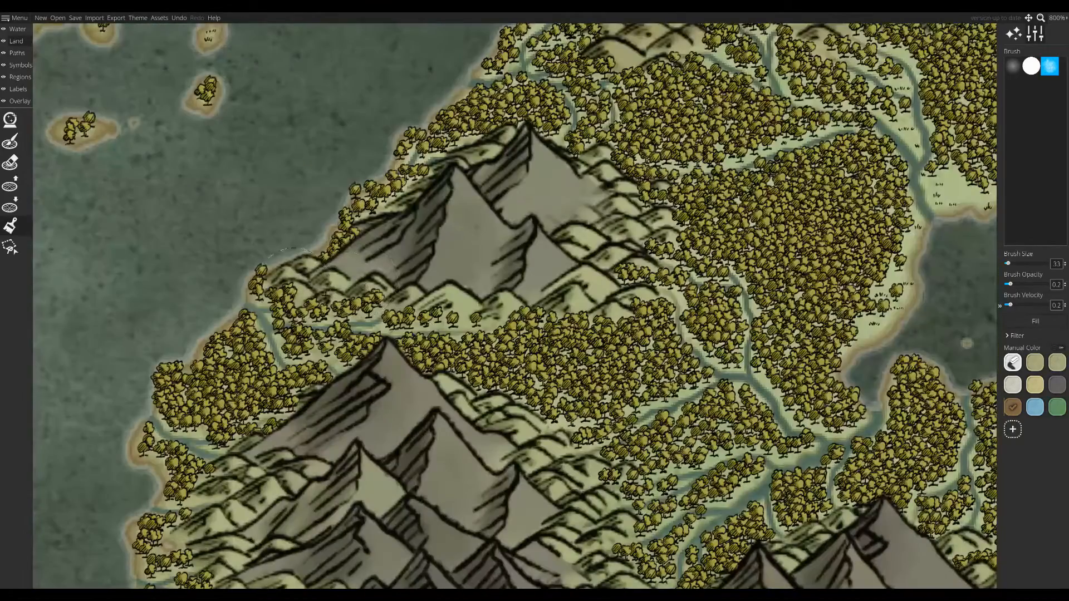
- Tint the foothills around the northern end of the southwestern mountain range brown on both flanks
mouse_move(295, 284)
left_mouse_down()
mouse_move(462, 301)
mouse_move(584, 242)
mouse_move(452, 178)
left_mouse_up()
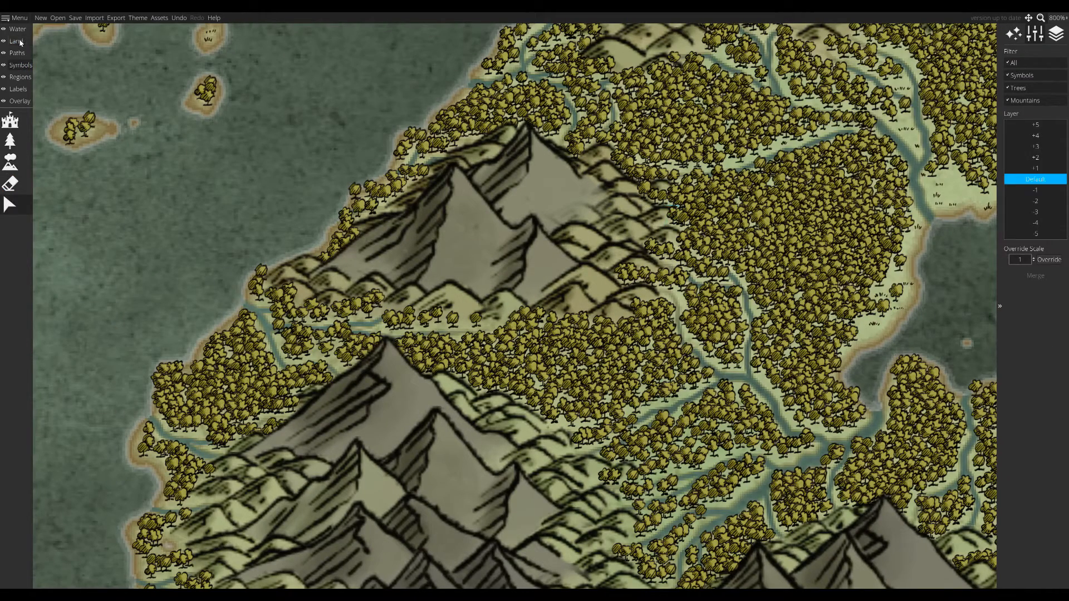
left_click(17, 41)
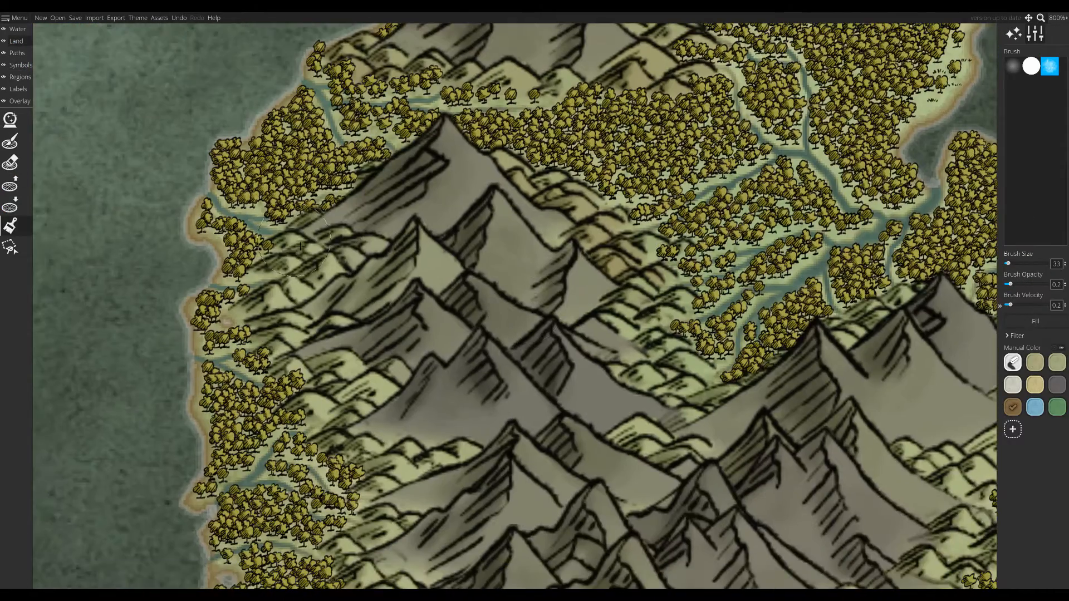
mouse_move(300, 261)
left_mouse_down()
mouse_move(279, 301)
mouse_move(345, 380)
mouse_move(640, 439)
mouse_move(667, 307)
left_mouse_up()
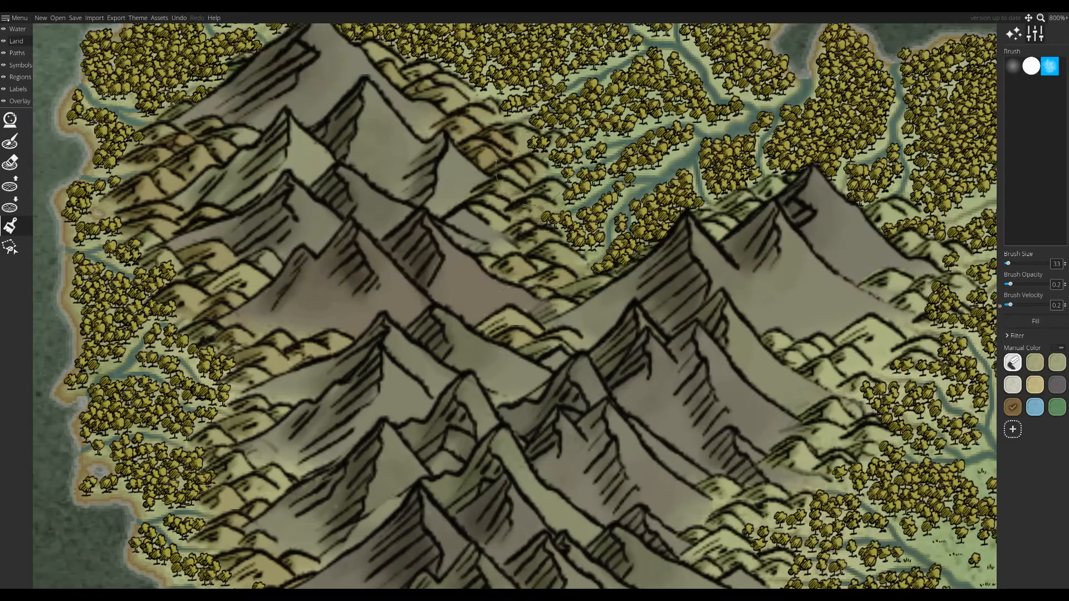
mouse_move(501, 329)
left_mouse_down()
mouse_move(735, 206)
mouse_move(897, 234)
mouse_move(883, 319)
mouse_move(741, 490)
mouse_move(863, 451)
left_mouse_up()
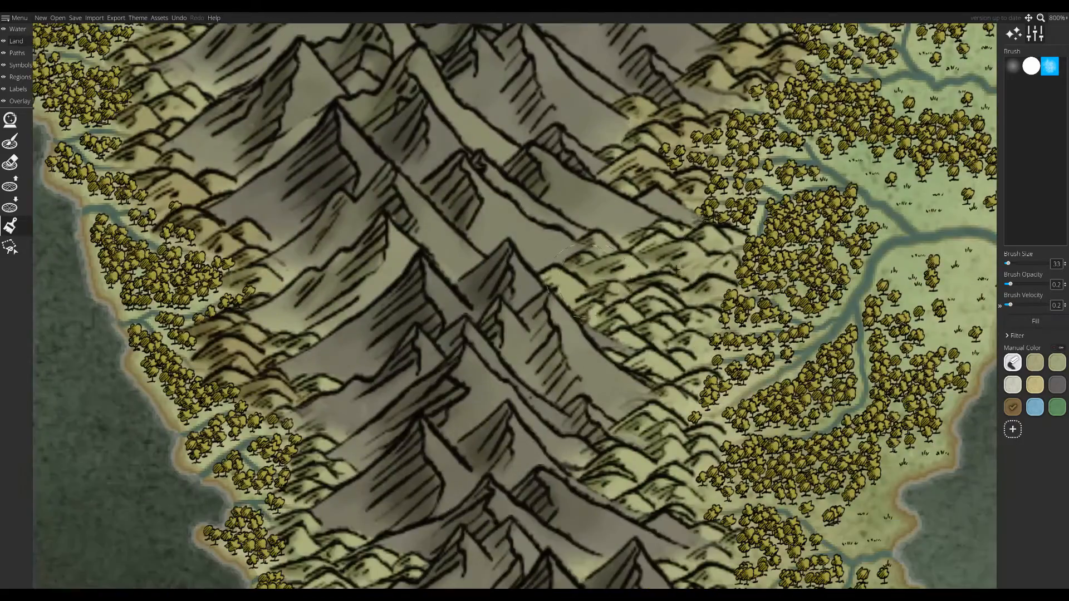
- Continue the brown tint along the foothills of the southwestern range's middle and lower stretches
mouse_move(676, 270)
left_mouse_down()
mouse_move(624, 339)
mouse_move(641, 468)
mouse_move(601, 256)
left_mouse_up()
left_click_drag(323, 462, 222, 234)
left_click_drag(626, 377, 655, 381)
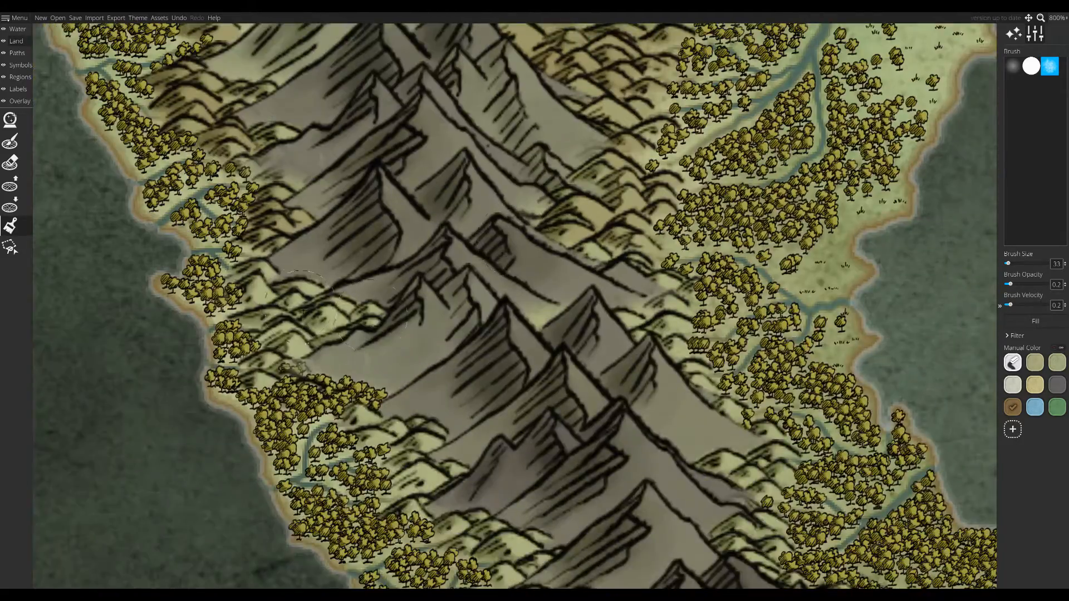
left_click_drag(267, 289, 262, 384)
left_click_drag(306, 289, 423, 462)
mouse_move(607, 256)
left_mouse_down()
mouse_move(637, 332)
mouse_move(696, 384)
left_mouse_up()
left_click_drag(412, 496, 457, 529)
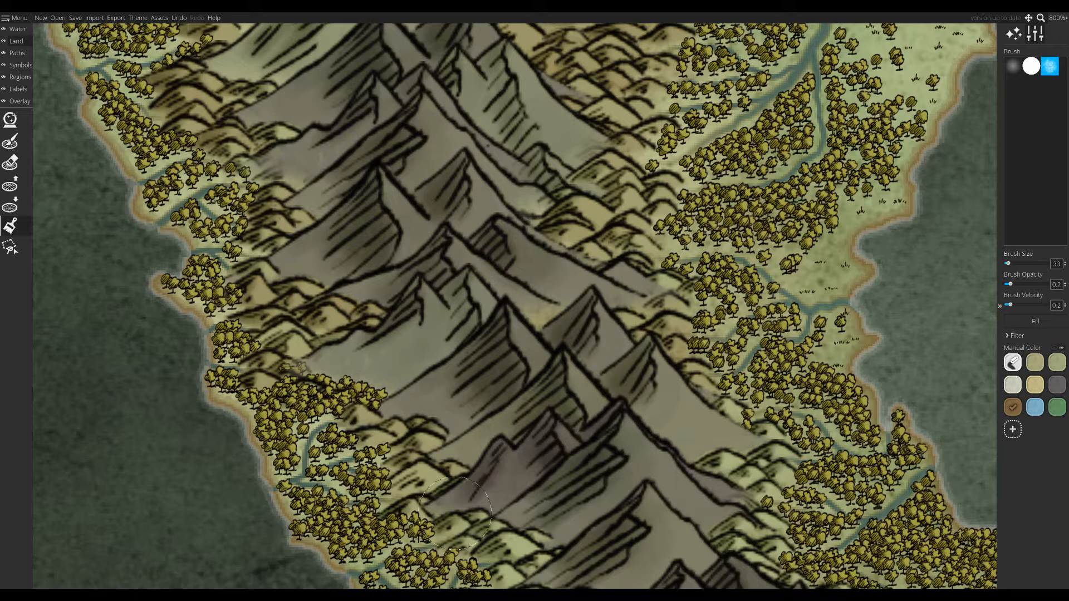
left_click_drag(407, 512, 529, 551)
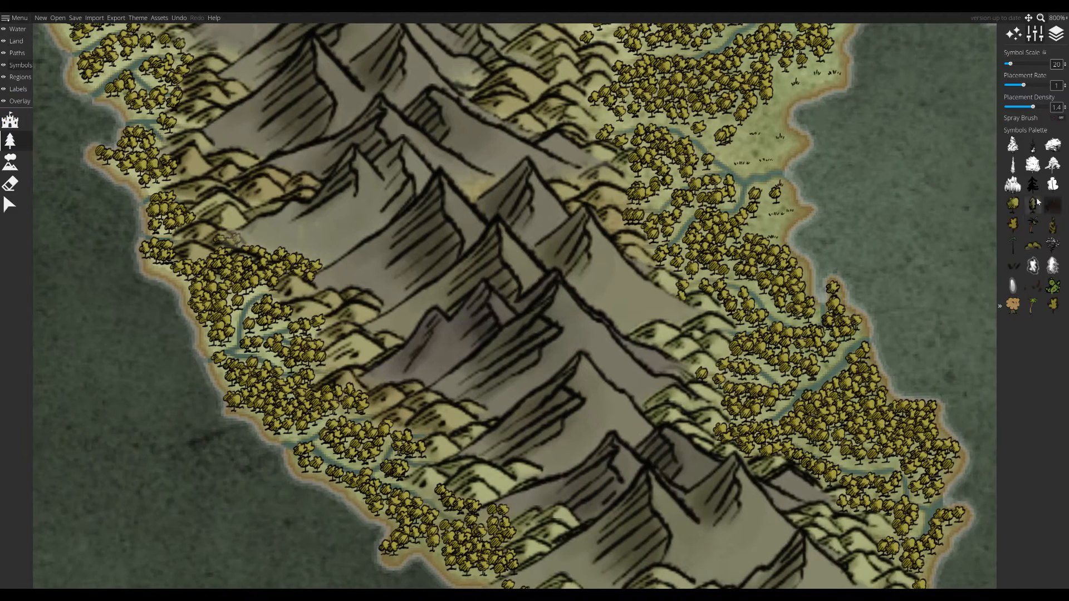
- Plant conifers and broadleaf trees in the gap between the southwestern range's peaks, adding broadleaf trees on its eastern flank
left_click(473, 178)
left_click(1013, 205)
left_click_drag(498, 177, 450, 198)
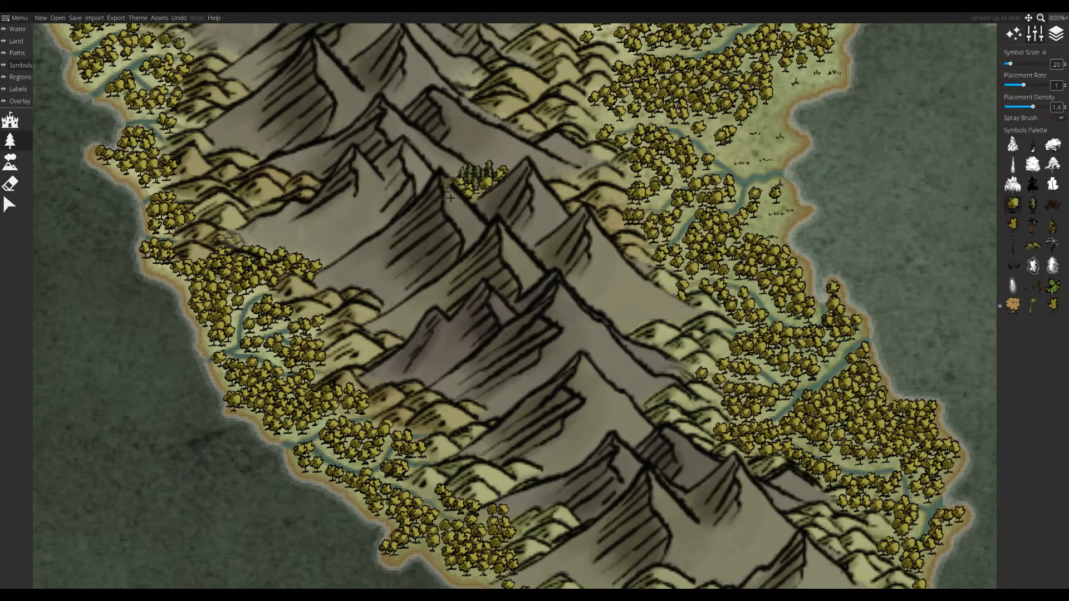
left_click_drag(582, 188, 627, 189)
- Return to the brown land brush and tint the foothills around the southern tip of the mountain range
key("s")
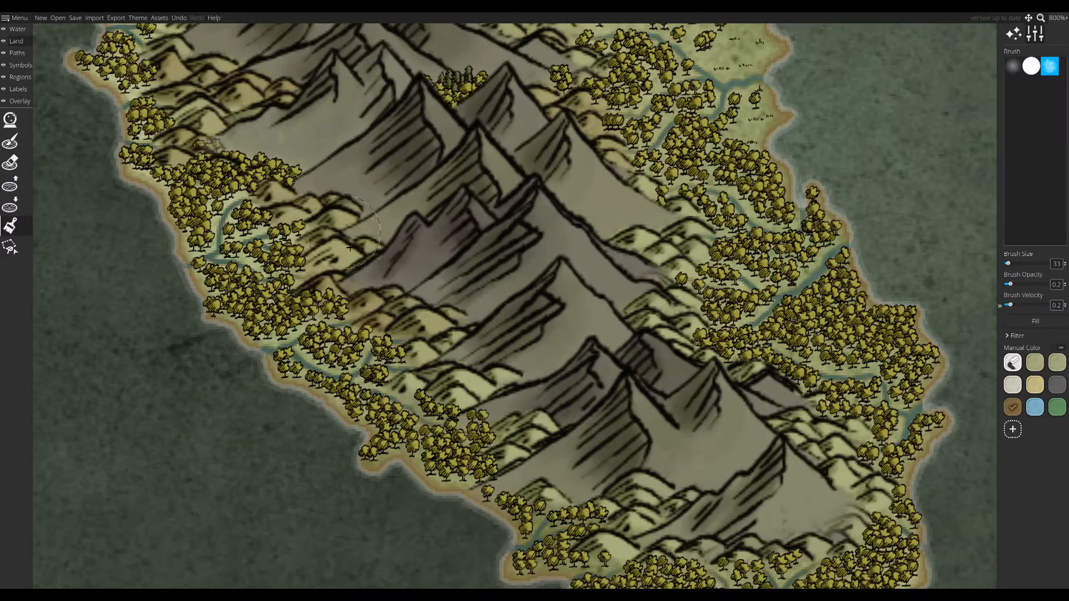
left_click_drag(401, 356, 496, 407)
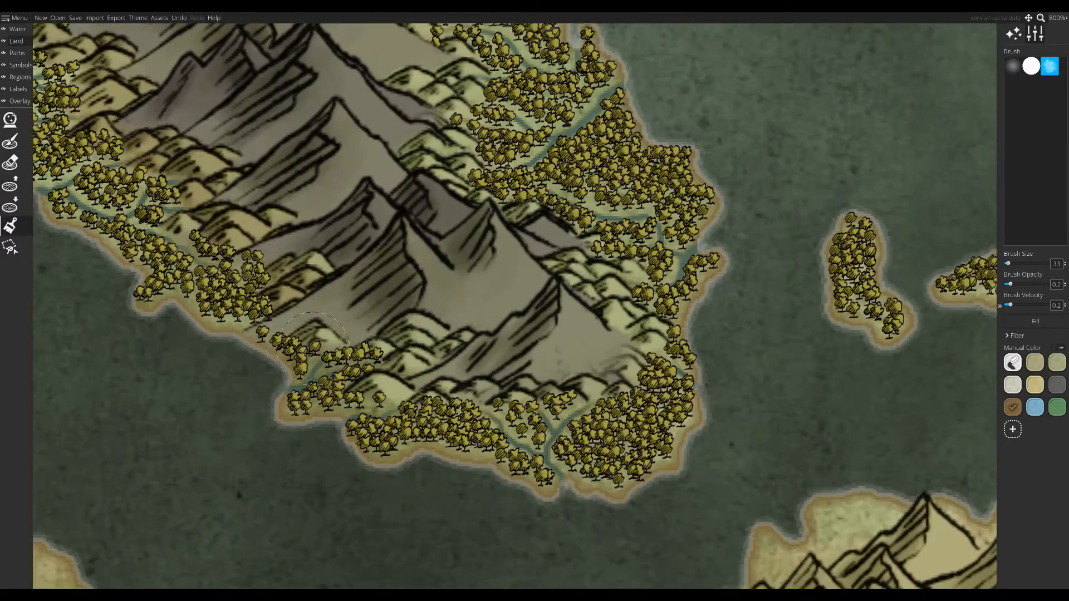
mouse_move(356, 379)
left_mouse_down()
mouse_move(416, 392)
mouse_move(632, 371)
mouse_move(557, 268)
mouse_move(424, 139)
left_mouse_up()
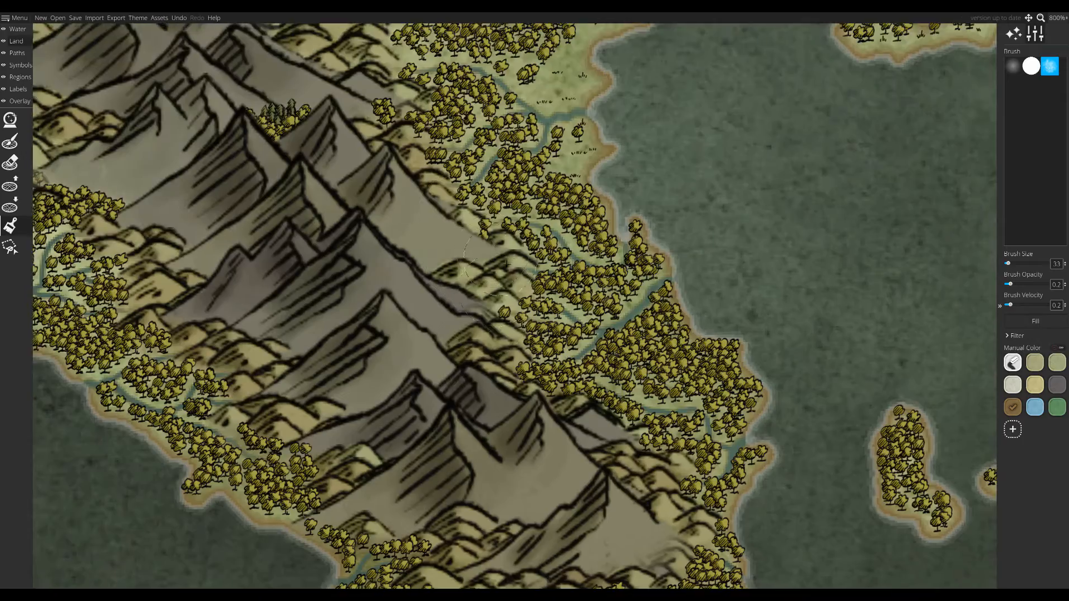
- Move the Khuladesh label from the eastern land onto the middle of the detailed Khuladesh landmass
scroll(506, 264, "down", 10)
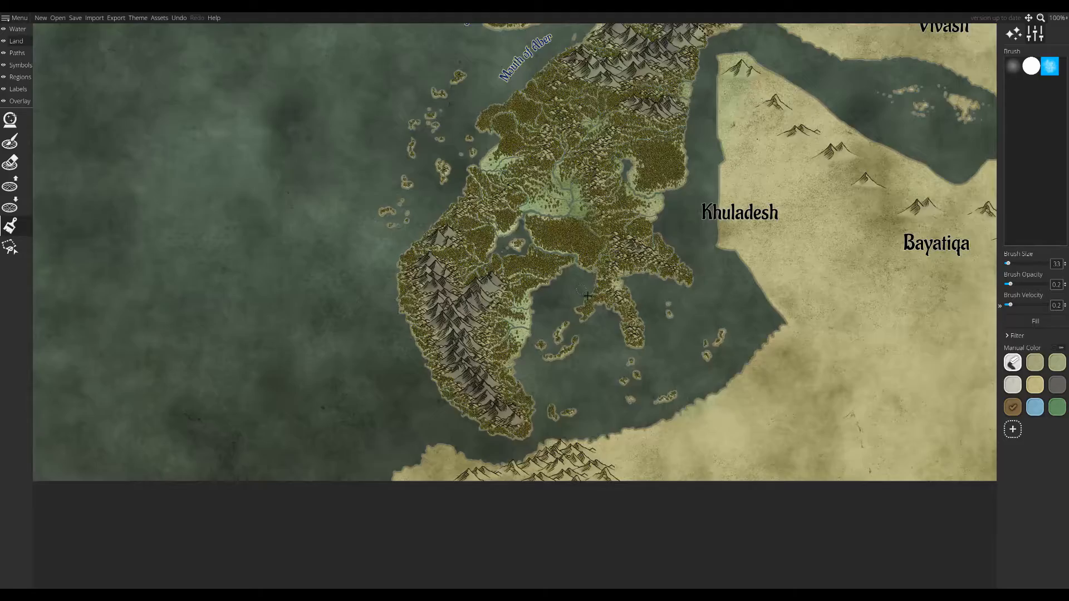
left_click_drag(462, 392, 359, 499)
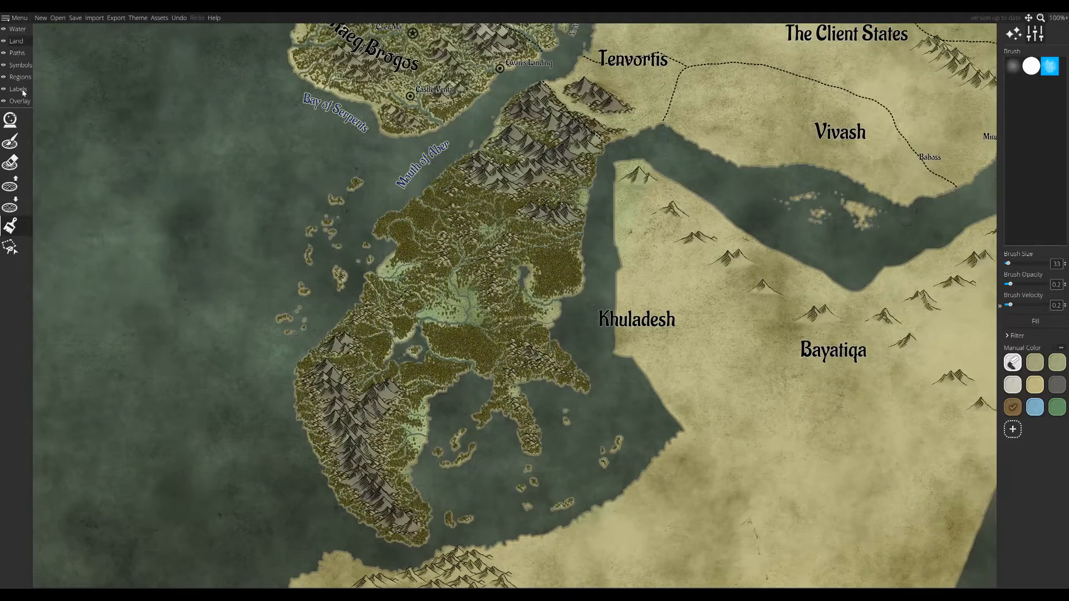
left_click(22, 91)
left_click_drag(637, 319, 432, 332)
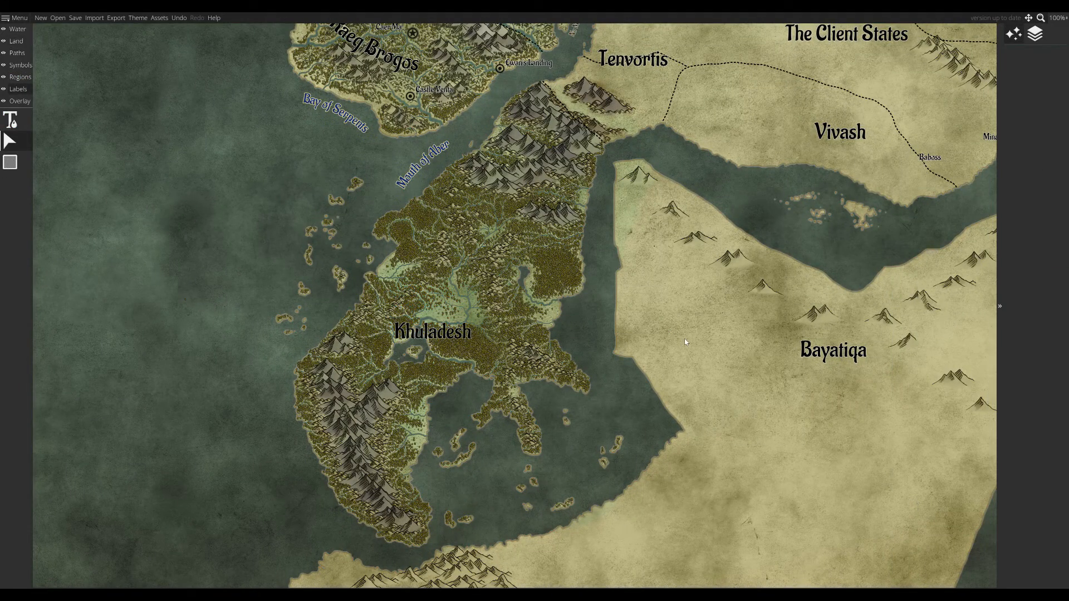